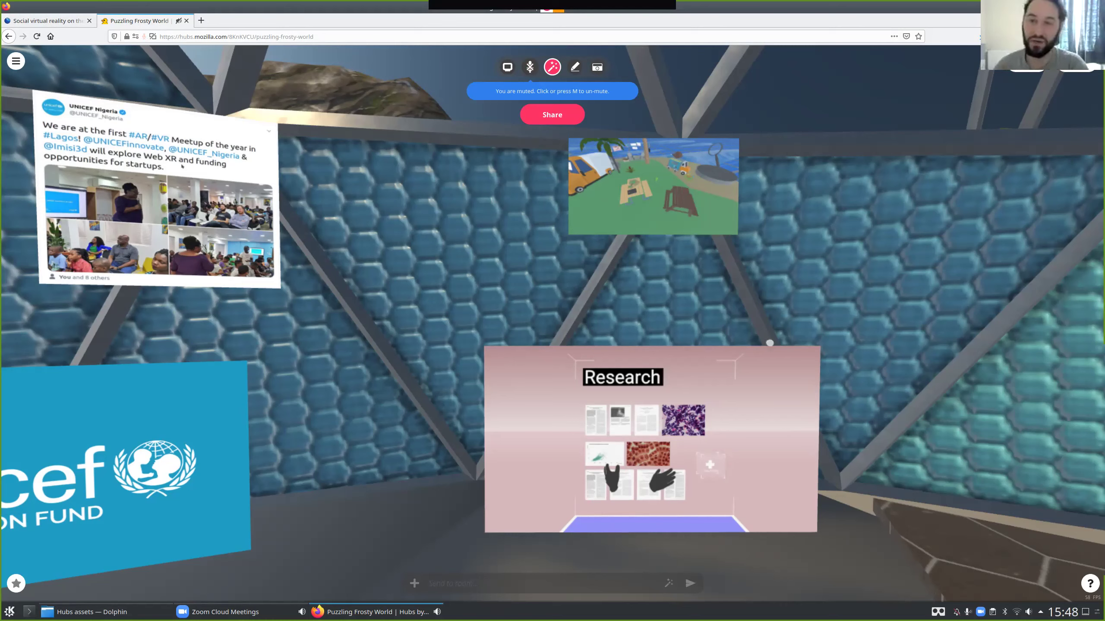
# Inspect the Research panel up close on the hexagon wall.
pyautogui.press('f')
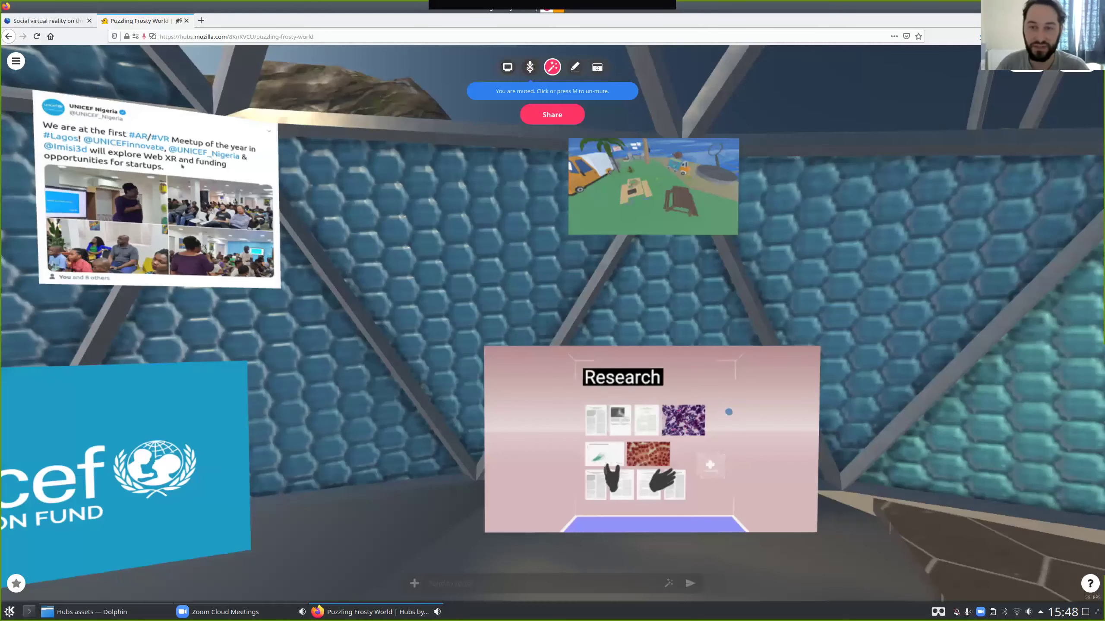
pyautogui.moveTo(705, 194)
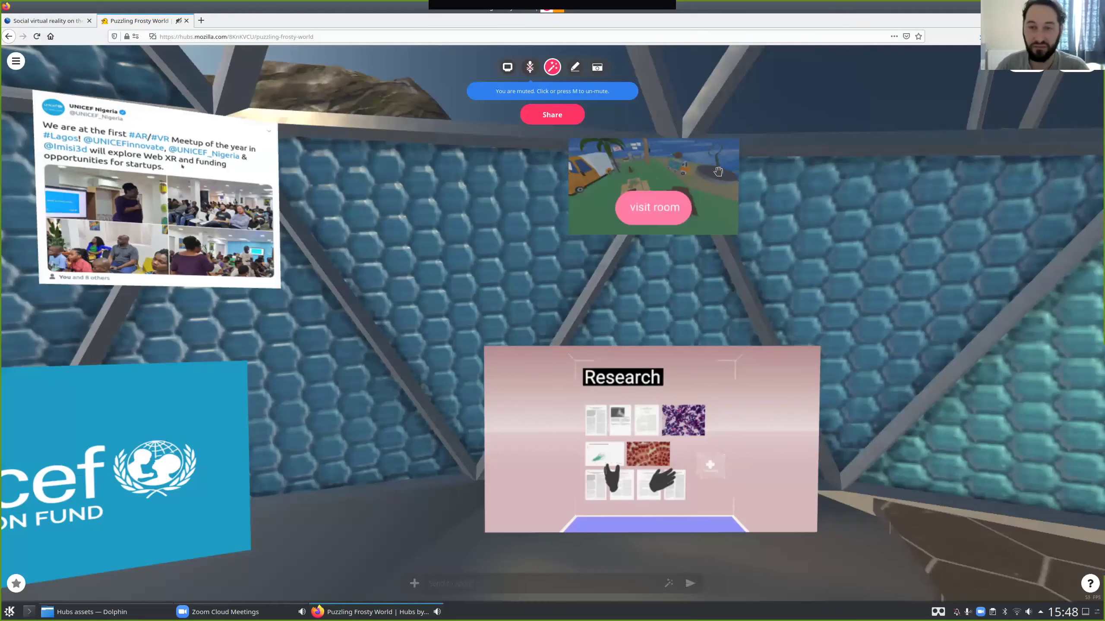
pyautogui.press('space')
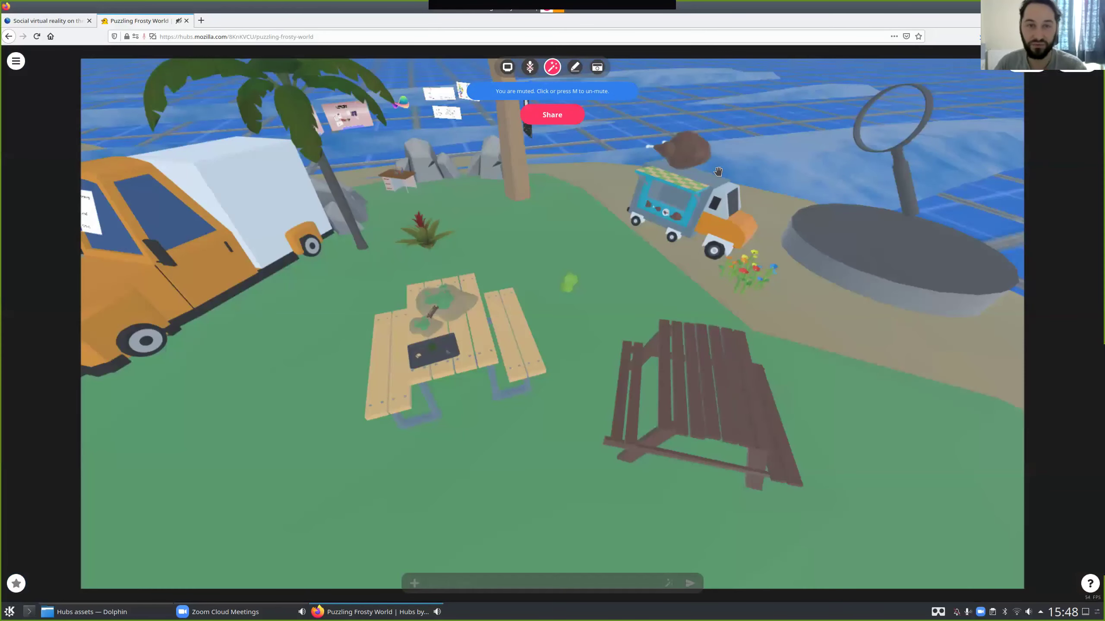
pyautogui.press('space')
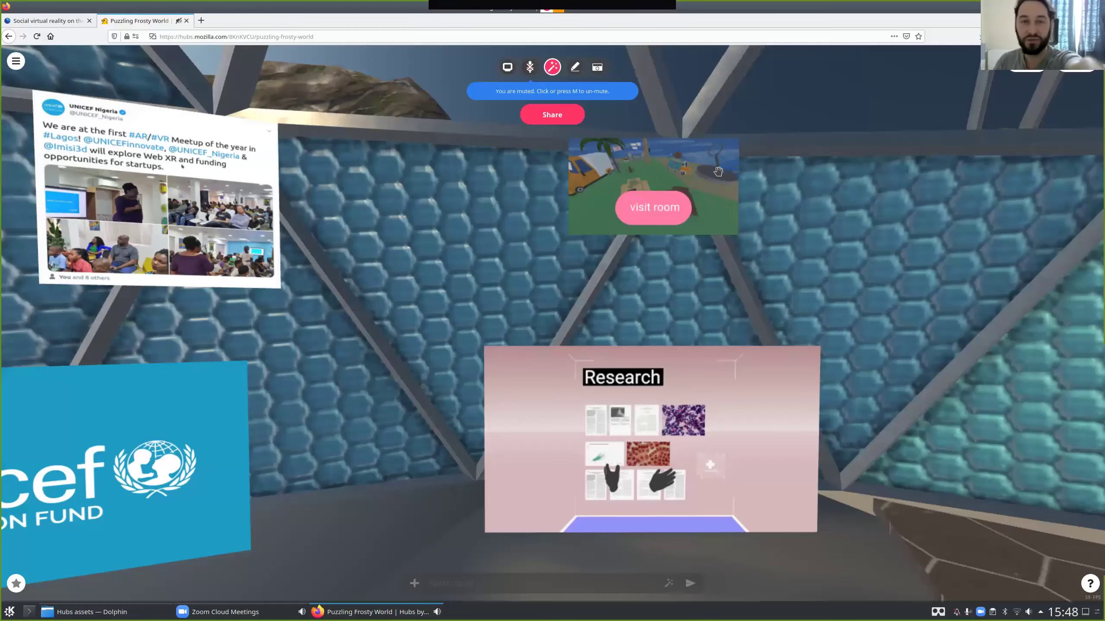
pyautogui.click(1029, 612)
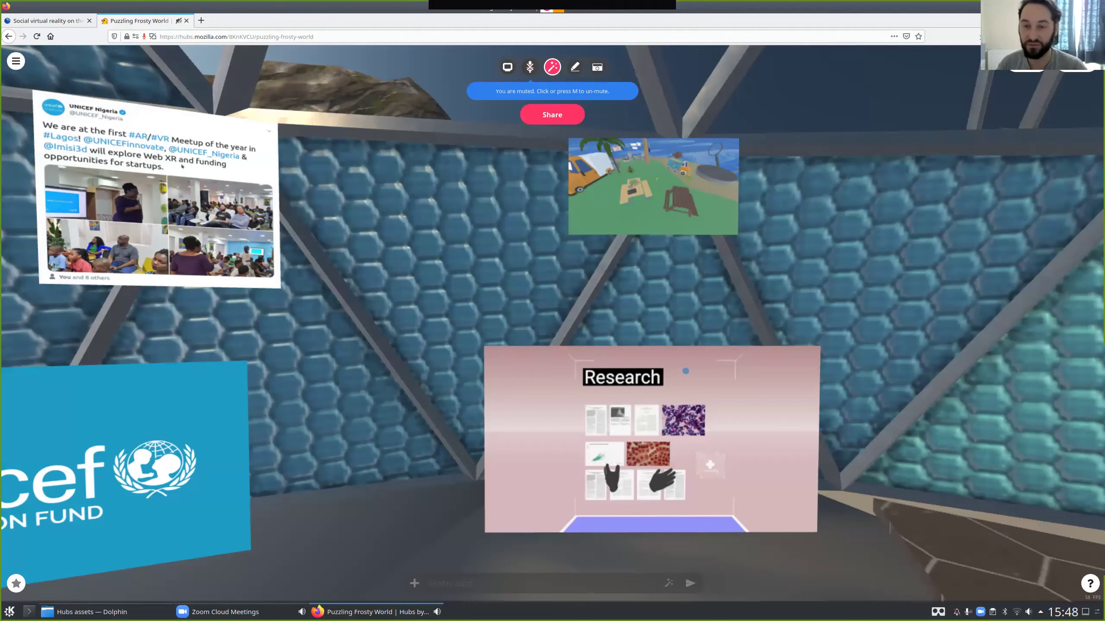
pyautogui.moveTo(712, 302); pyautogui.dragTo(748, 295)
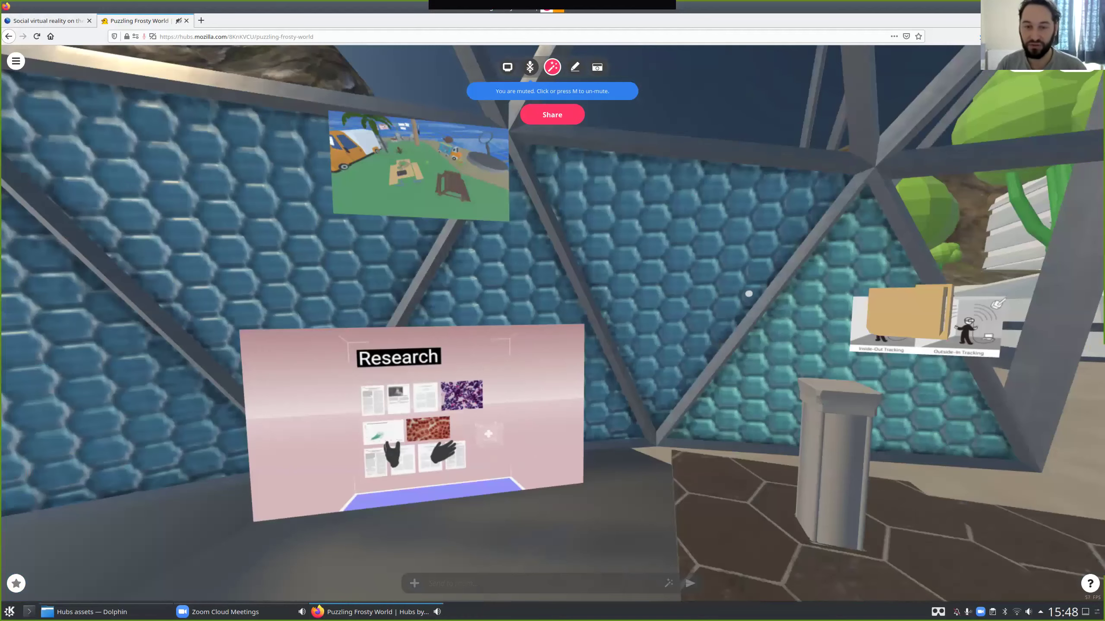
# Walk around the spaceship podium to the floating cardboard box beside the tracking picture.
pyautogui.press('d')
pyautogui.moveTo(749, 294)
pyautogui.mouseDown()
pyautogui.moveTo(812, 304)
pyautogui.moveTo(748, 306)
pyautogui.moveTo(907, 321)
pyautogui.moveTo(787, 330)
pyautogui.moveTo(707, 312)
pyautogui.moveTo(724, 300)
pyautogui.moveTo(740, 307)
pyautogui.mouseUp()
pyautogui.press('w')
pyautogui.press('a')
pyautogui.press('w')
pyautogui.press('s')
pyautogui.press('s')
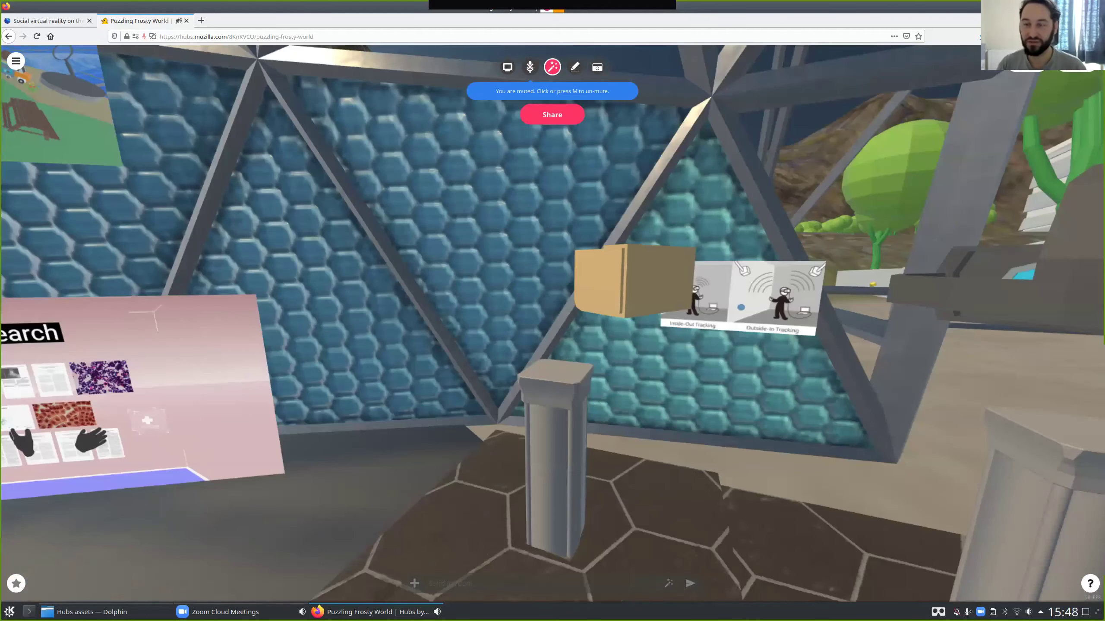
pyautogui.press('w')
pyautogui.moveTo(762, 307); pyautogui.dragTo(781, 309)
pyautogui.press('w')
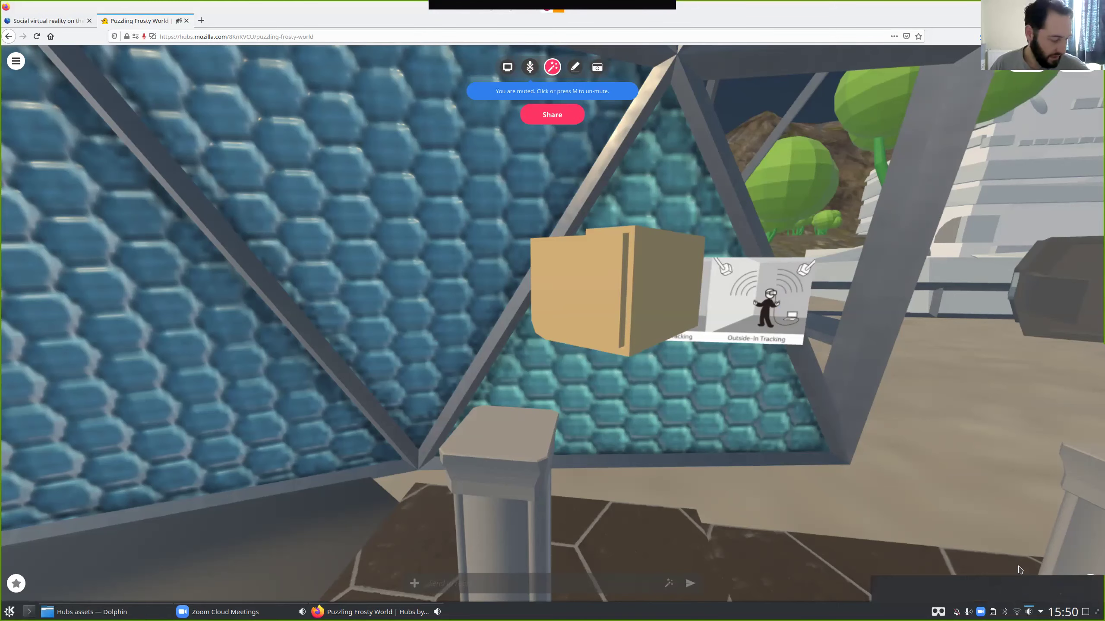
# Move past the box and circle around the grey headset model.
pyautogui.moveTo(732, 450); pyautogui.dragTo(542, 458)
pyautogui.press('w')
pyautogui.press('d')
pyautogui.press('s')
pyautogui.press('d')
pyautogui.press('d')
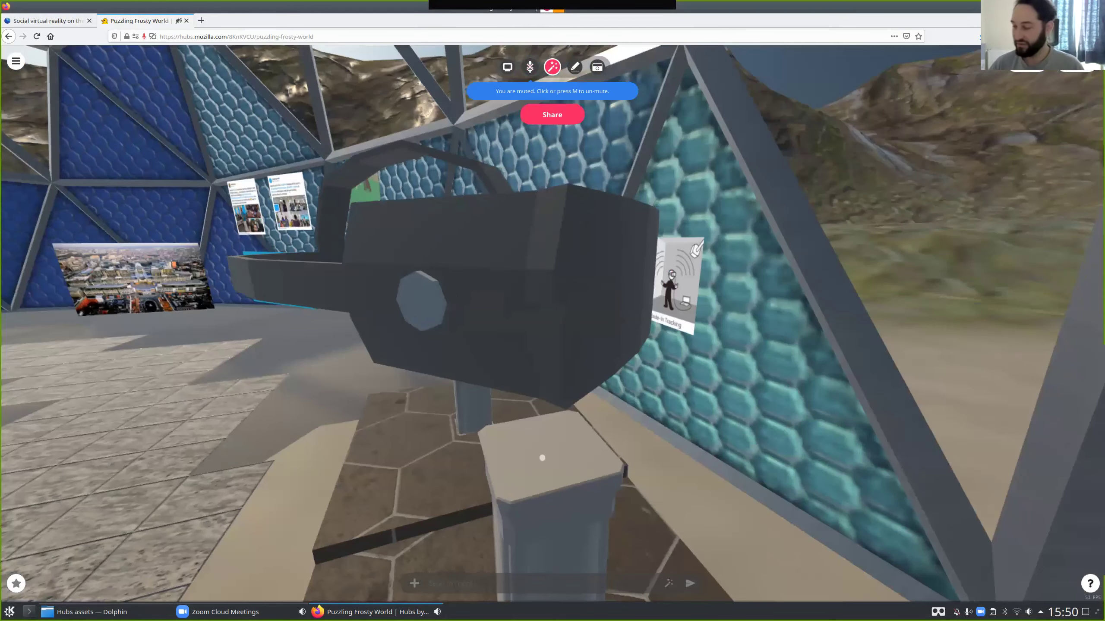
pyautogui.press('d')
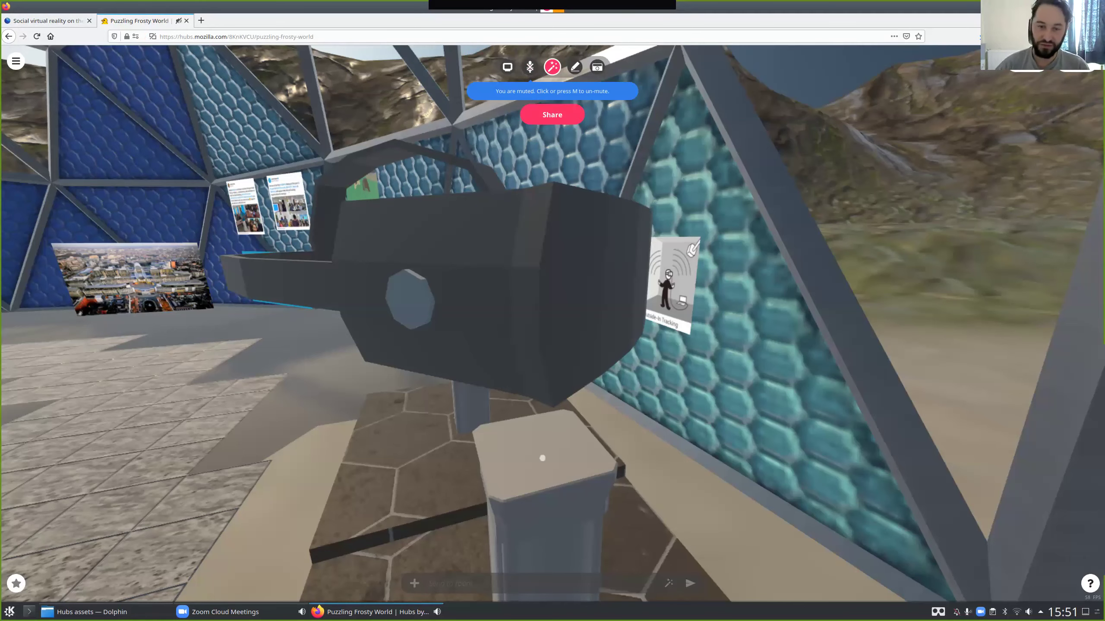
pyautogui.press('a')
# Walk up to the Inside-Out and Outside-In Tracking picture and centre it in view.
pyautogui.moveTo(295, 488); pyautogui.dragTo(507, 482)
pyautogui.press('w')
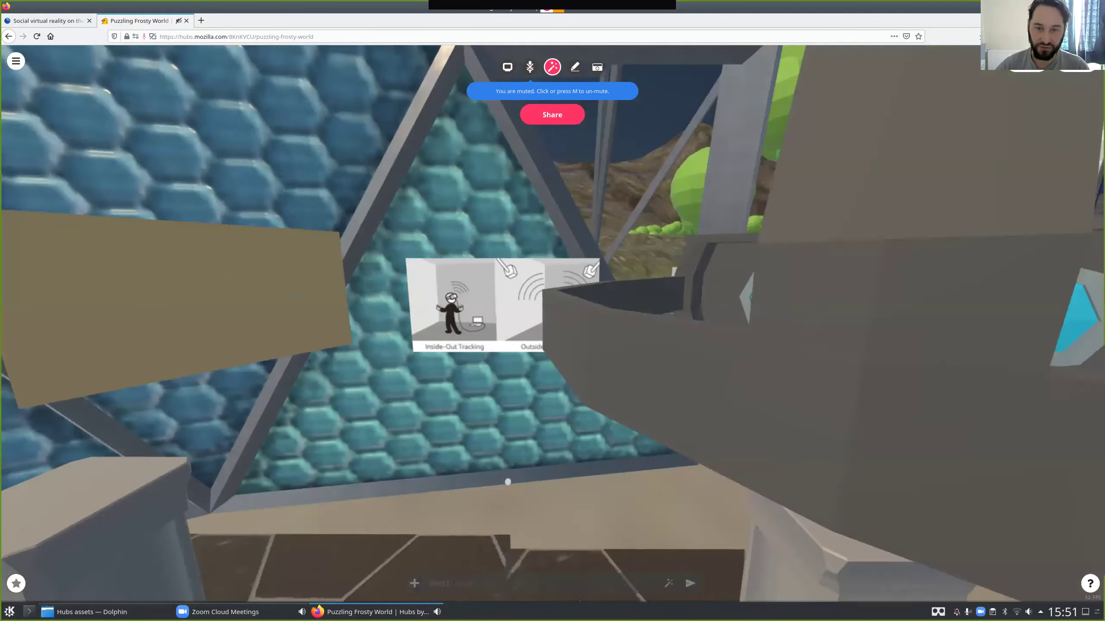
pyautogui.press('w')
pyautogui.press('a')
pyautogui.press('a')
pyautogui.moveTo(469, 436); pyautogui.dragTo(439, 436)
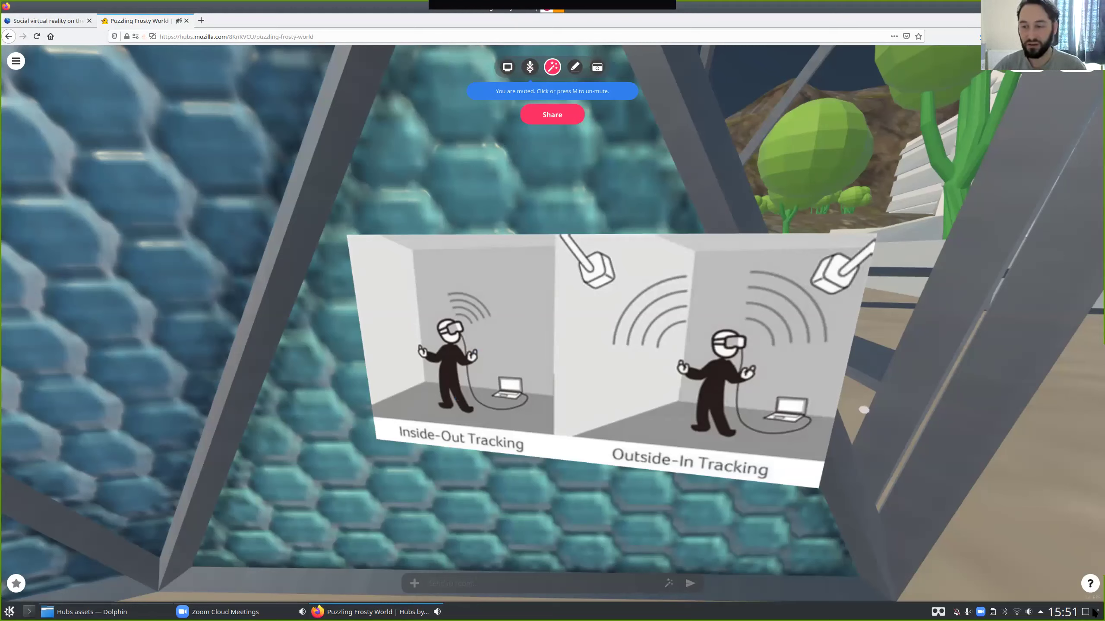
pyautogui.click(1029, 612)
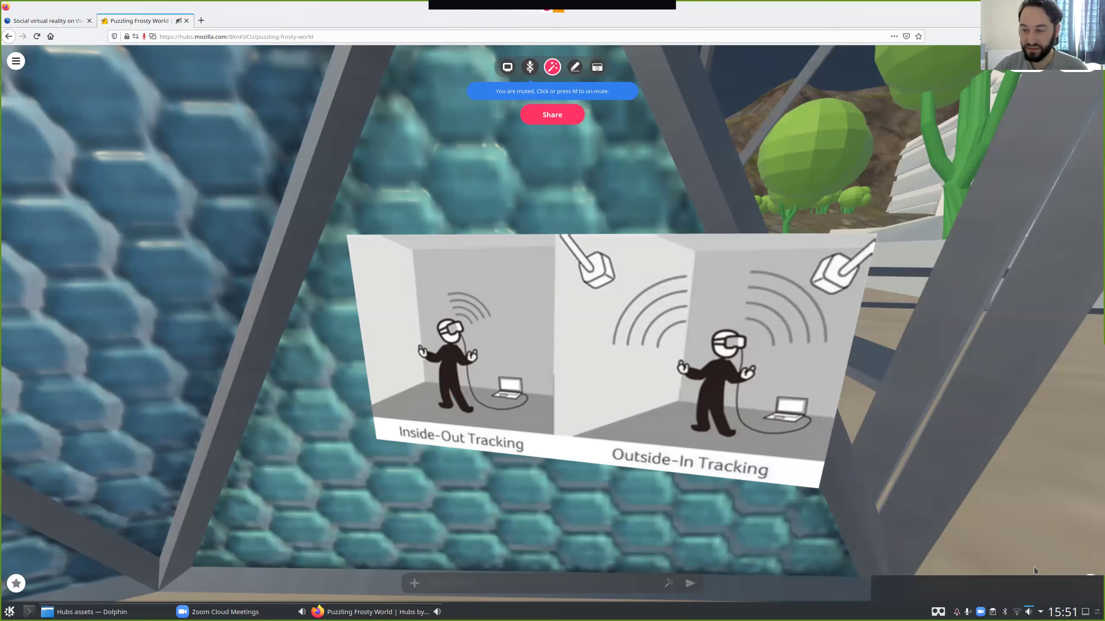
pyautogui.click(806, 478)
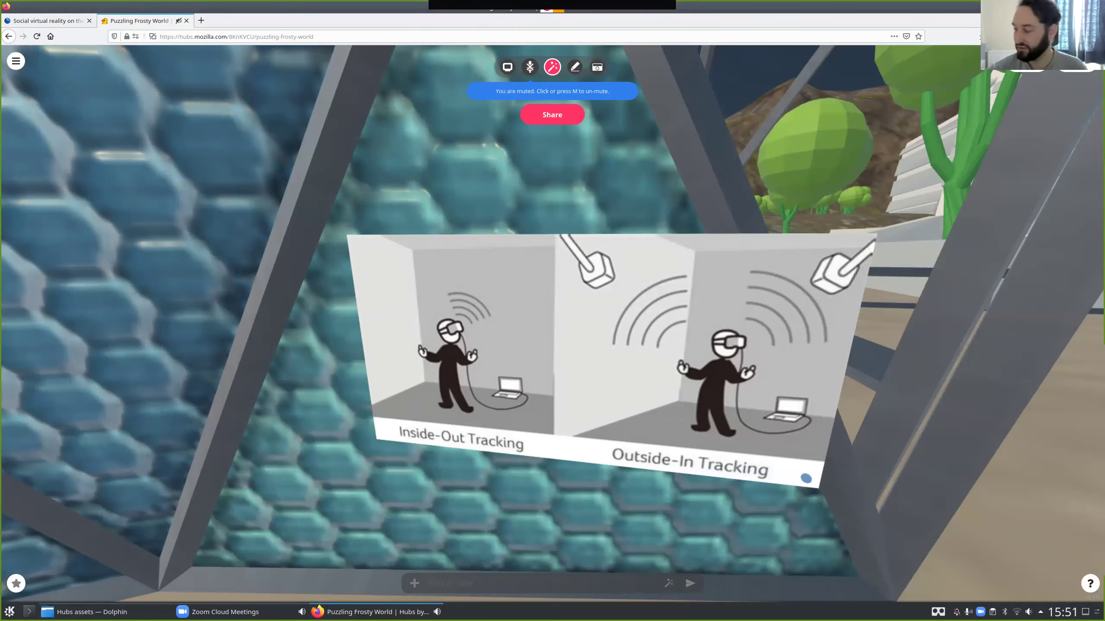
pyautogui.press('s')
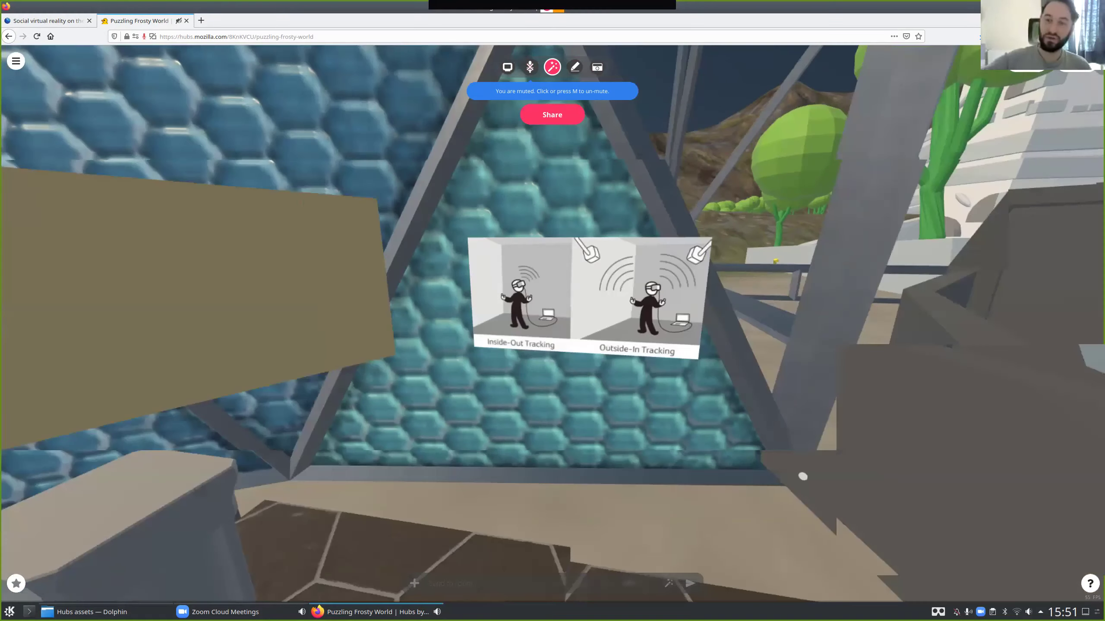
pyautogui.press('a')
pyautogui.press('d')
pyautogui.press('w')
pyautogui.press('w')
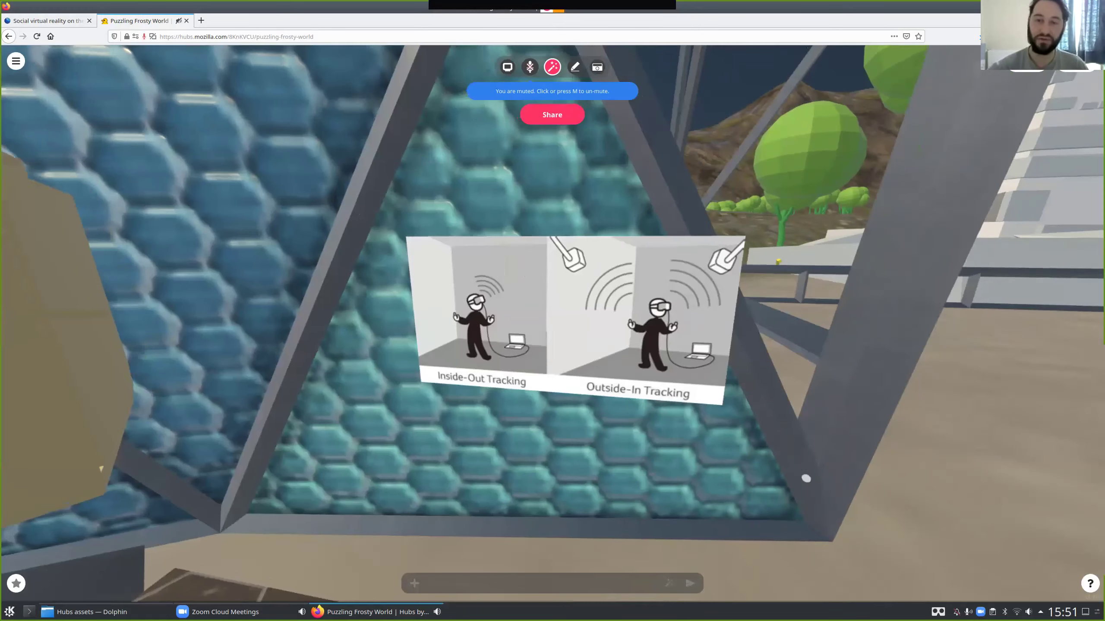
pyautogui.press('a')
pyautogui.press('a')
# Walk past the pillars and back up to see the screen gallery together.
pyautogui.moveTo(703, 309); pyautogui.dragTo(601, 306)
pyautogui.press('d')
pyautogui.press('s')
pyautogui.press('d')
pyautogui.press('s')
pyautogui.press('d')
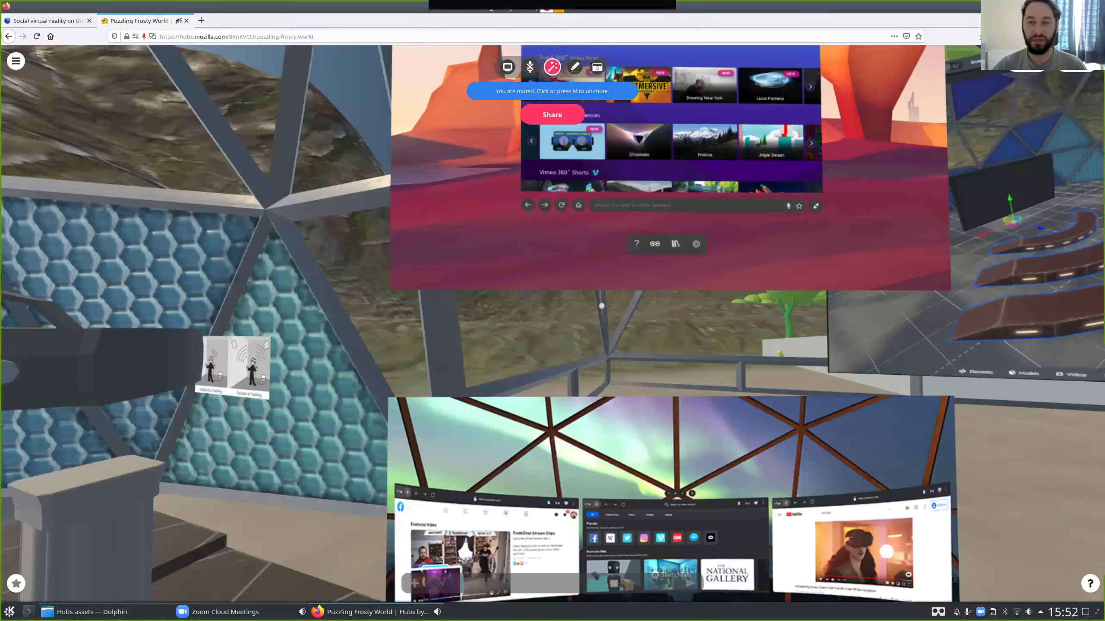
pyautogui.press('s')
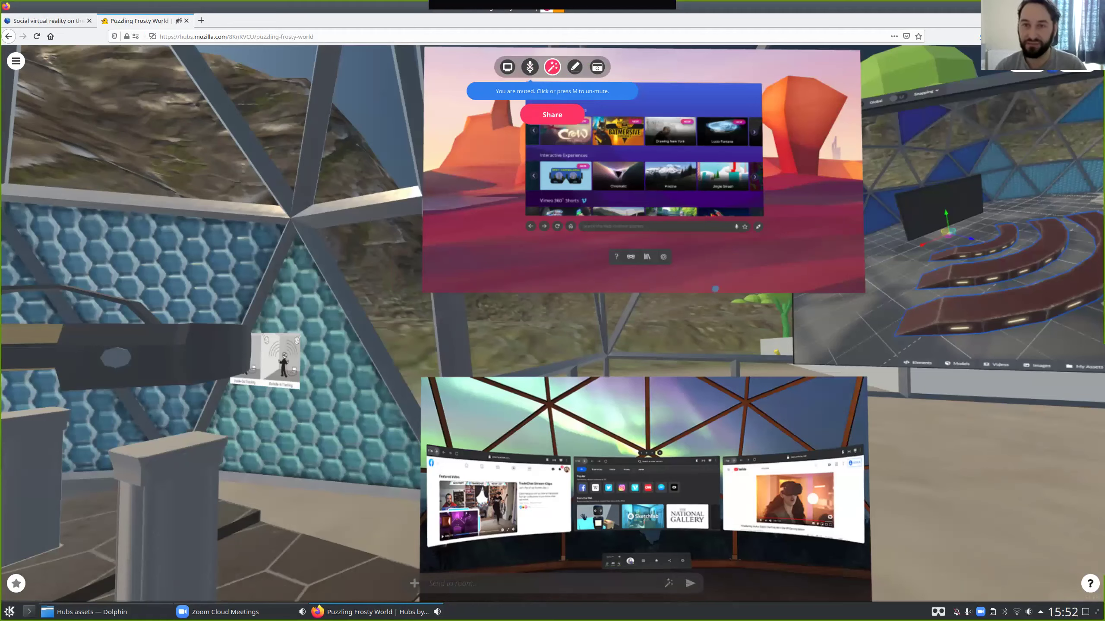
pyautogui.press('s')
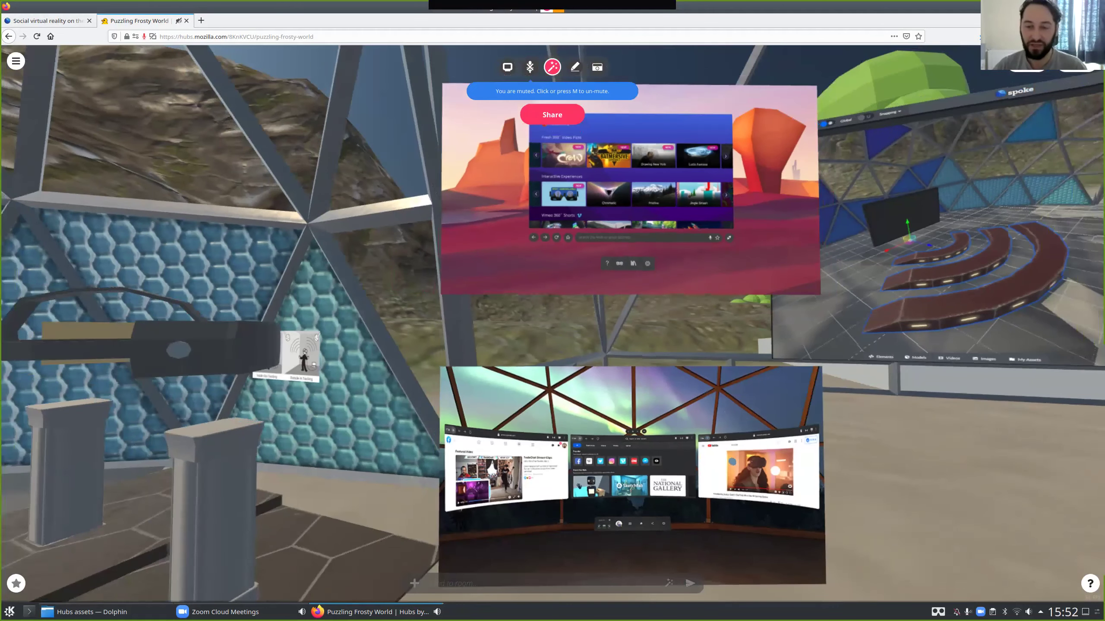
pyautogui.press('s')
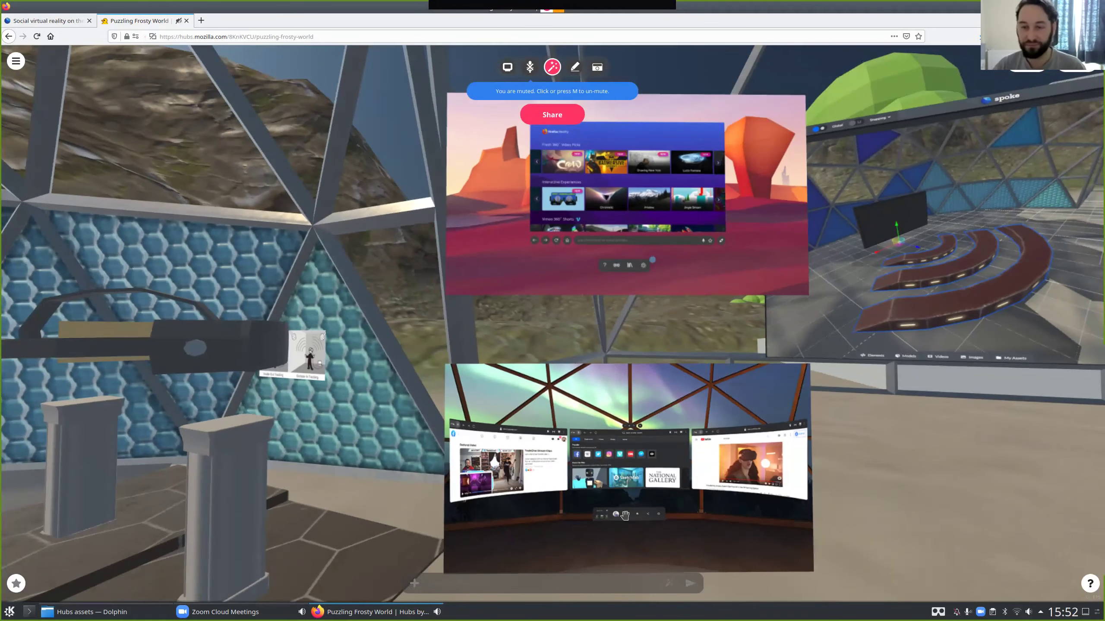
# View the Firefox Reality image up close twice, then approach the other screens.
pyautogui.press('f')
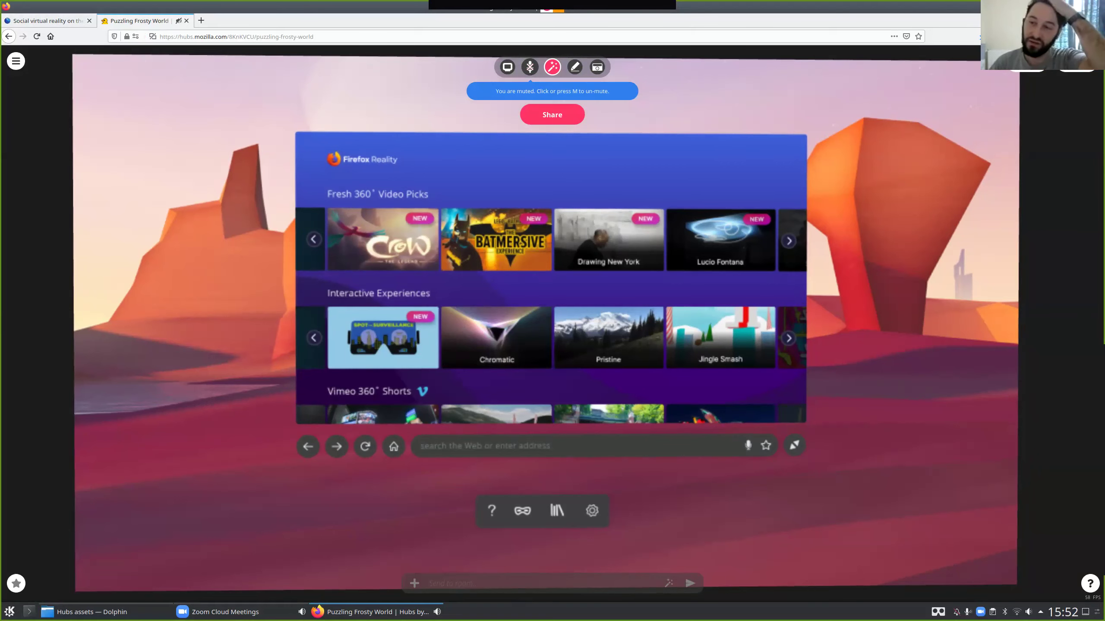
pyautogui.press('f')
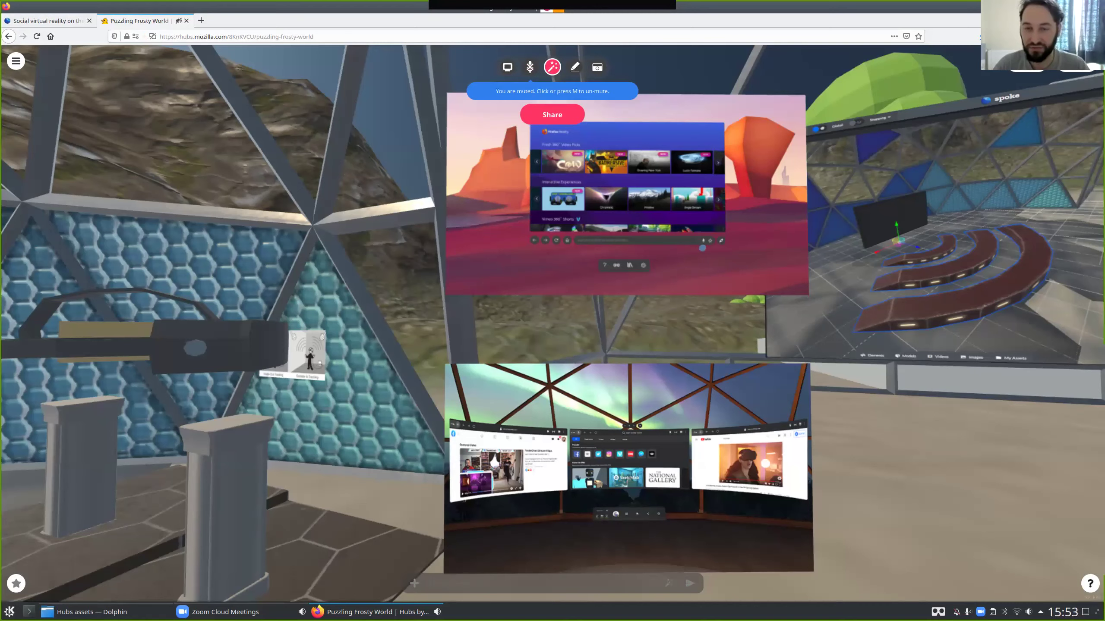
pyautogui.press('f')
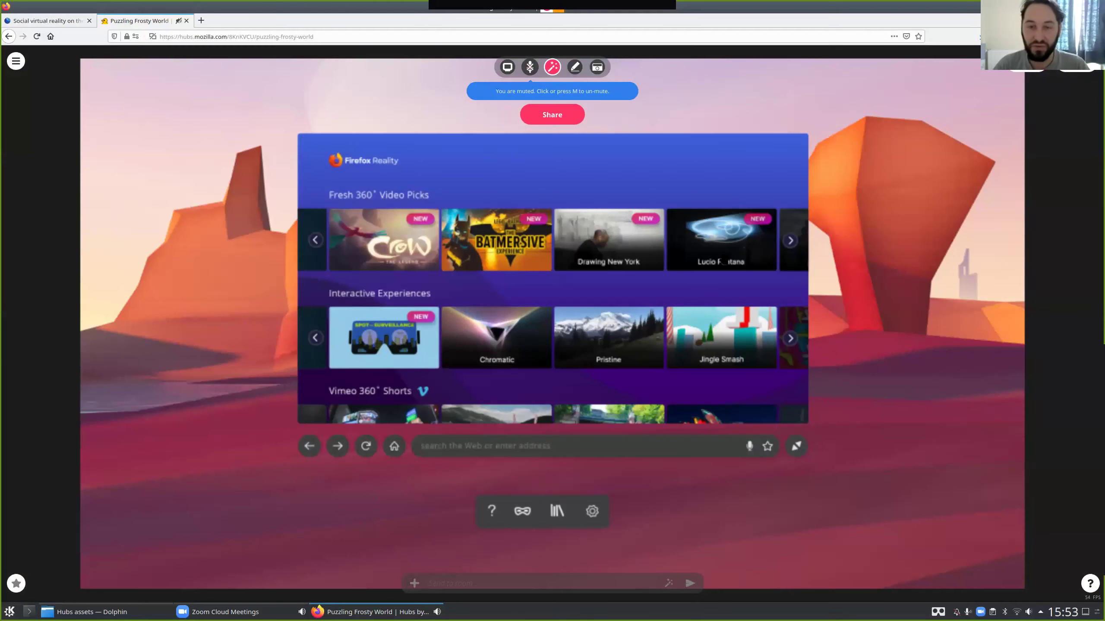
pyautogui.press('f')
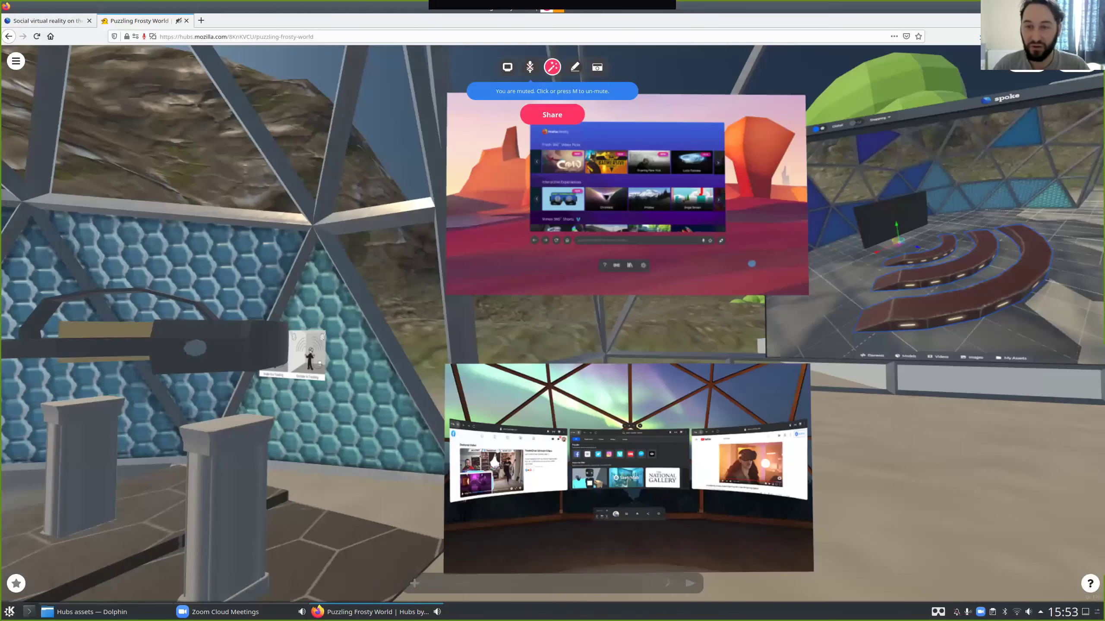
pyautogui.moveTo(927, 504); pyautogui.dragTo(994, 484)
pyautogui.press('w')
pyautogui.press('w')
# Enlarge the Spoke screenshot, look around the dome, then return to the Spoke editor tab.
pyautogui.press('f')
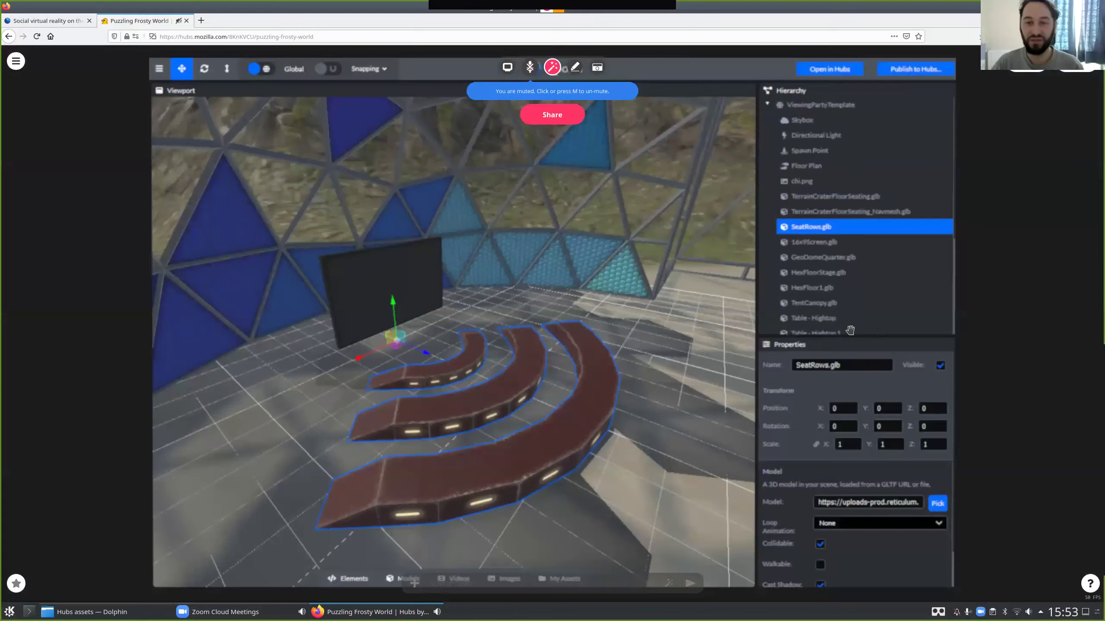
pyautogui.moveTo(850, 330); pyautogui.dragTo(869, 327)
pyautogui.press('s')
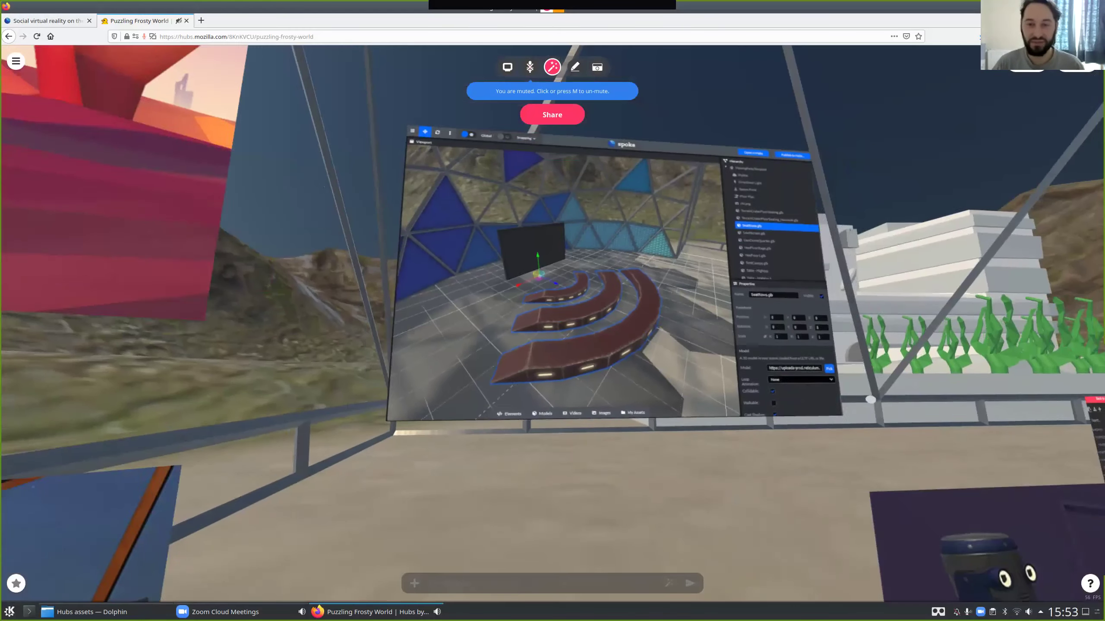
pyautogui.moveTo(870, 399); pyautogui.dragTo(473, 403)
pyautogui.press('w')
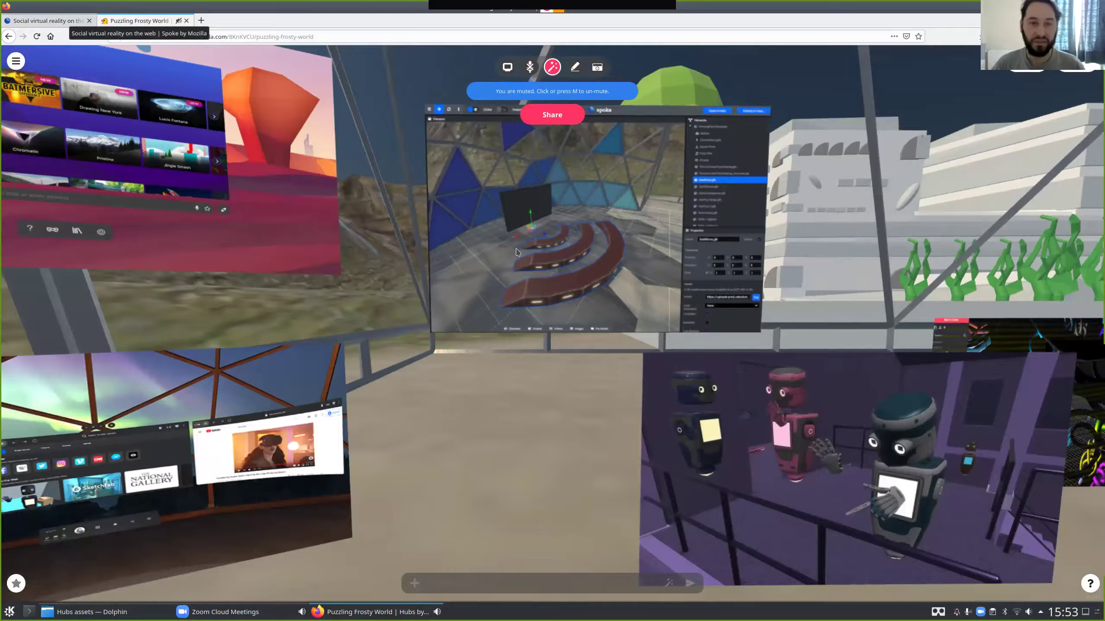
pyautogui.click(70, 21)
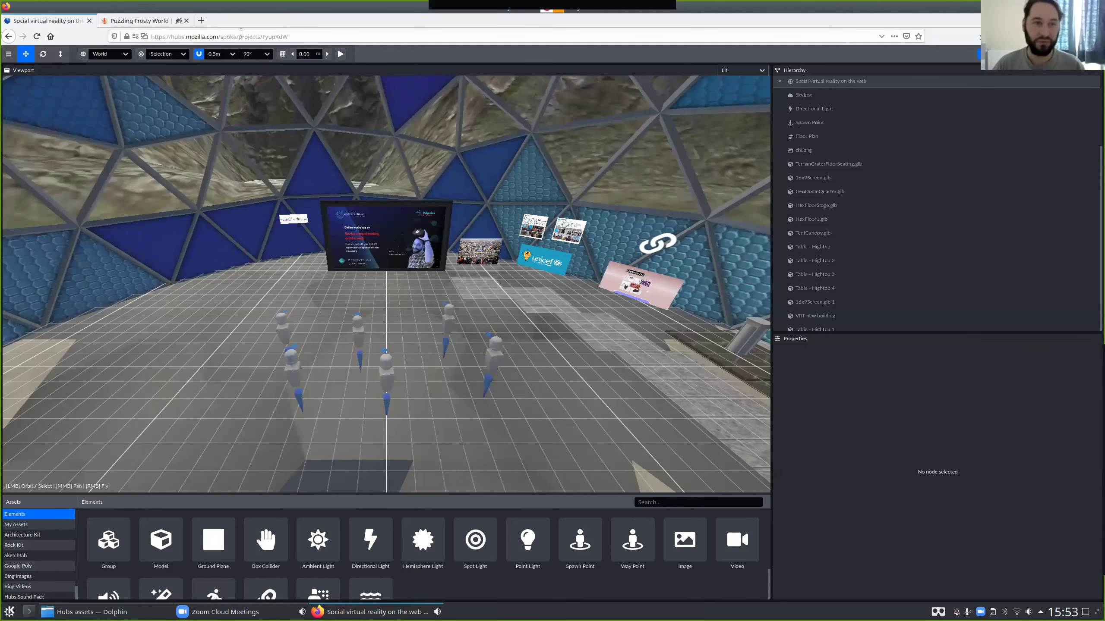
pyautogui.moveTo(240, 37); pyautogui.dragTo(1, 25)
pyautogui.hotkey('ctrl', 'c')
pyautogui.hotkey('ctrl', 't')
pyautogui.hotkey('ctrl', 'v')
pyautogui.press('Return')
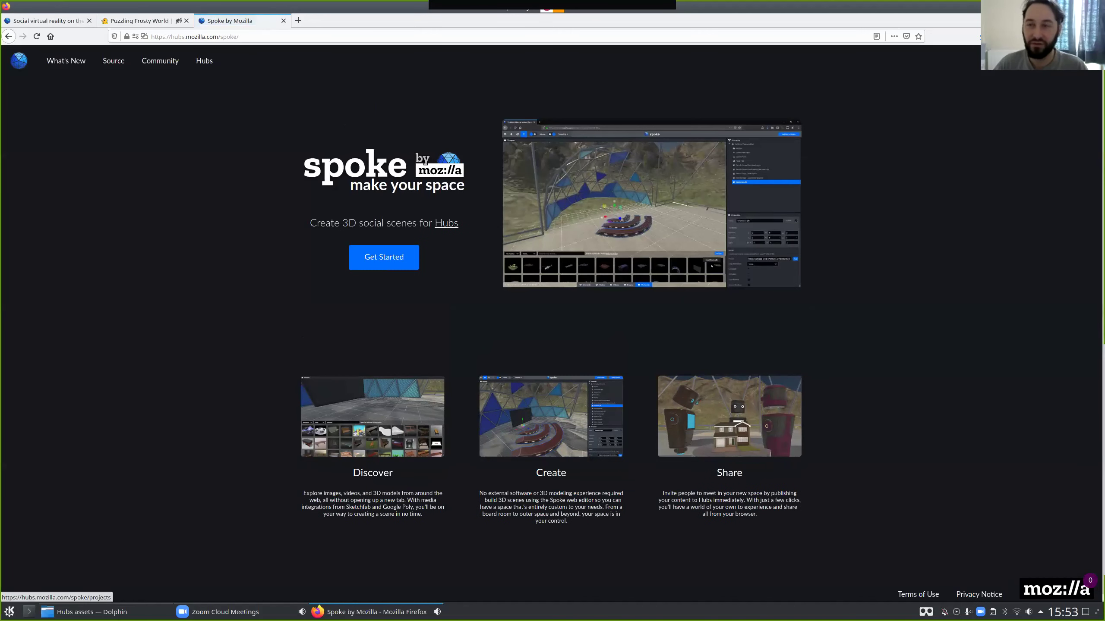
pyautogui.click(712, 266)
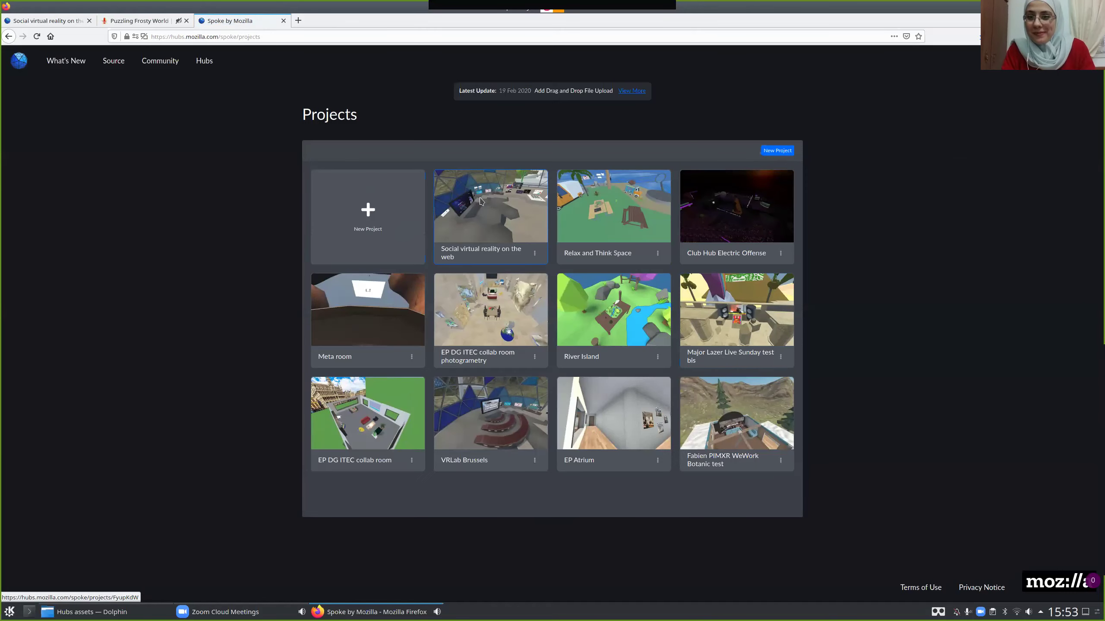
pyautogui.click(480, 201)
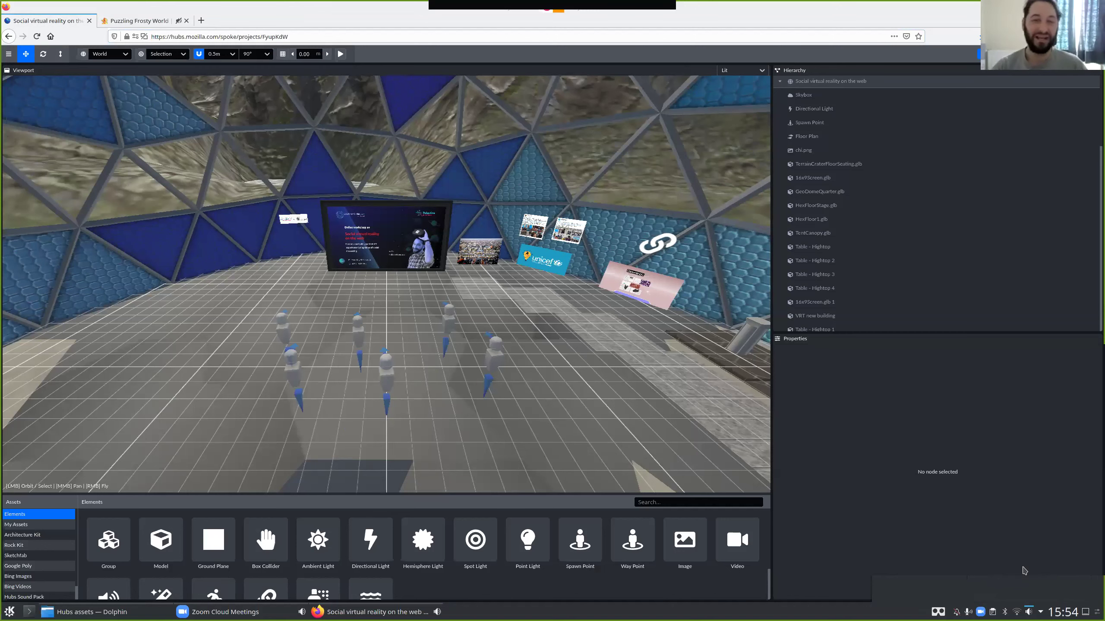
# Check the live Hubs room, then return to the Spoke scene editor.
pyautogui.moveTo(565, 430); pyautogui.dragTo(543, 444)
pyautogui.click(300, 35)
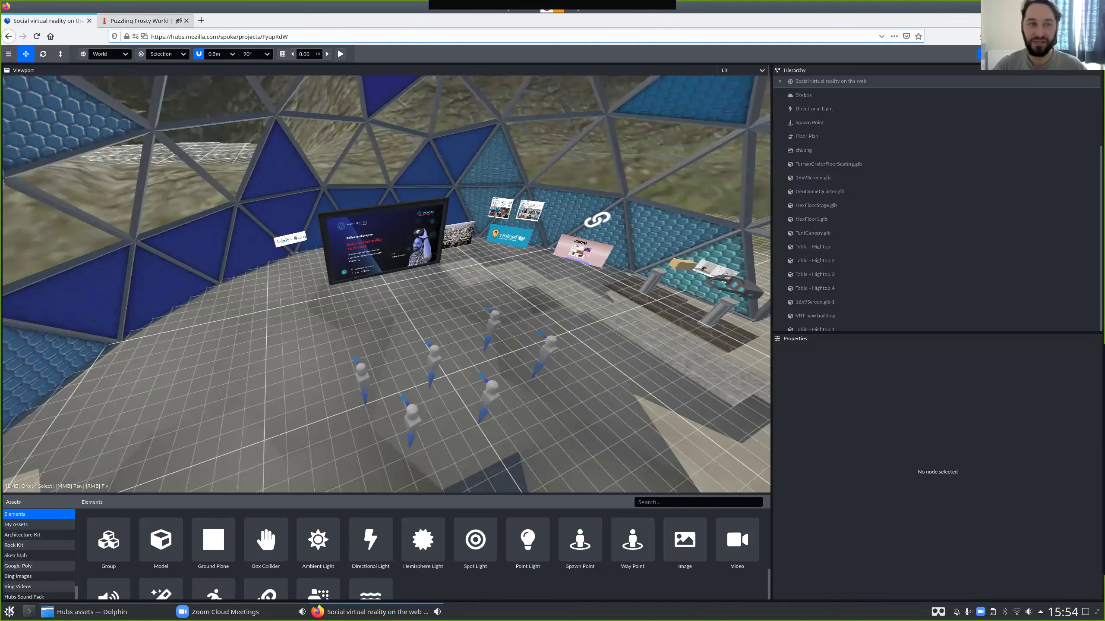
pyautogui.click(138, 20)
pyautogui.press('a')
pyautogui.moveTo(543, 370)
pyautogui.mouseDown()
pyautogui.moveTo(572, 348)
pyautogui.moveTo(510, 334)
pyautogui.moveTo(543, 361)
pyautogui.mouseUp()
pyautogui.press('d')
pyautogui.press('s')
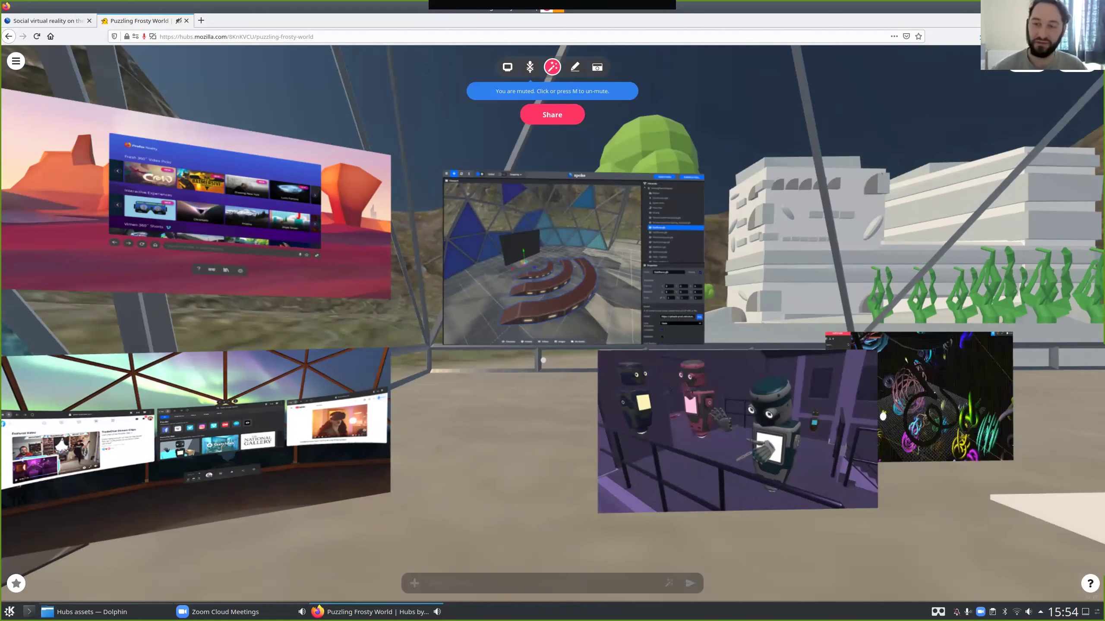
pyautogui.hotkey('ctrl', 'Tab')
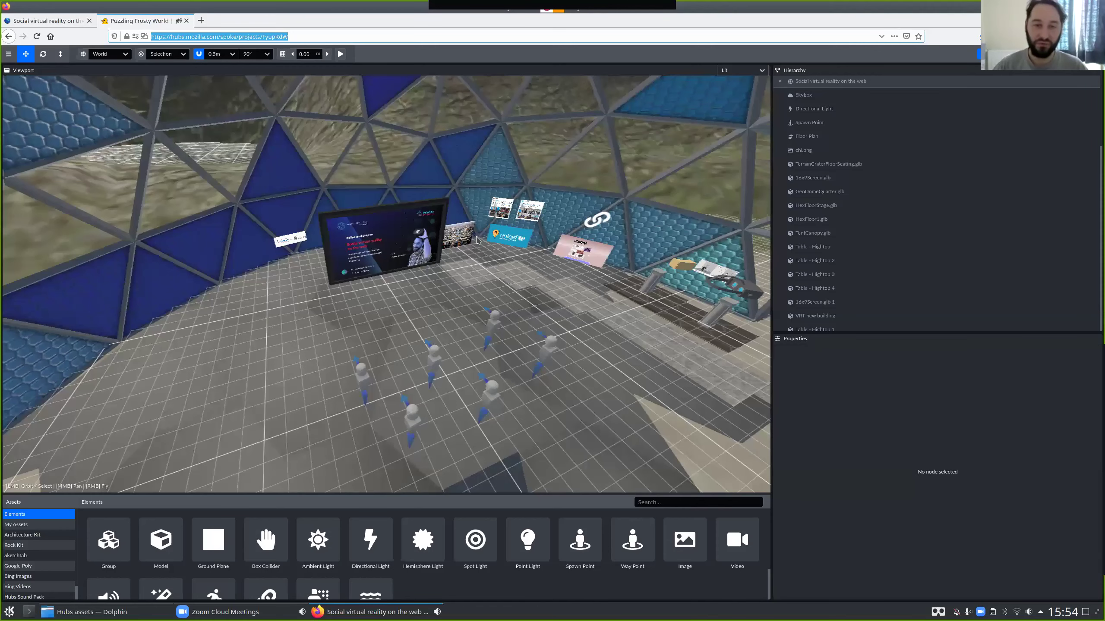
# Select the central screen image and drag it up and left to position -1.00, 3.00, 0.271.
pyautogui.moveTo(520, 384); pyautogui.dragTo(666, 337)
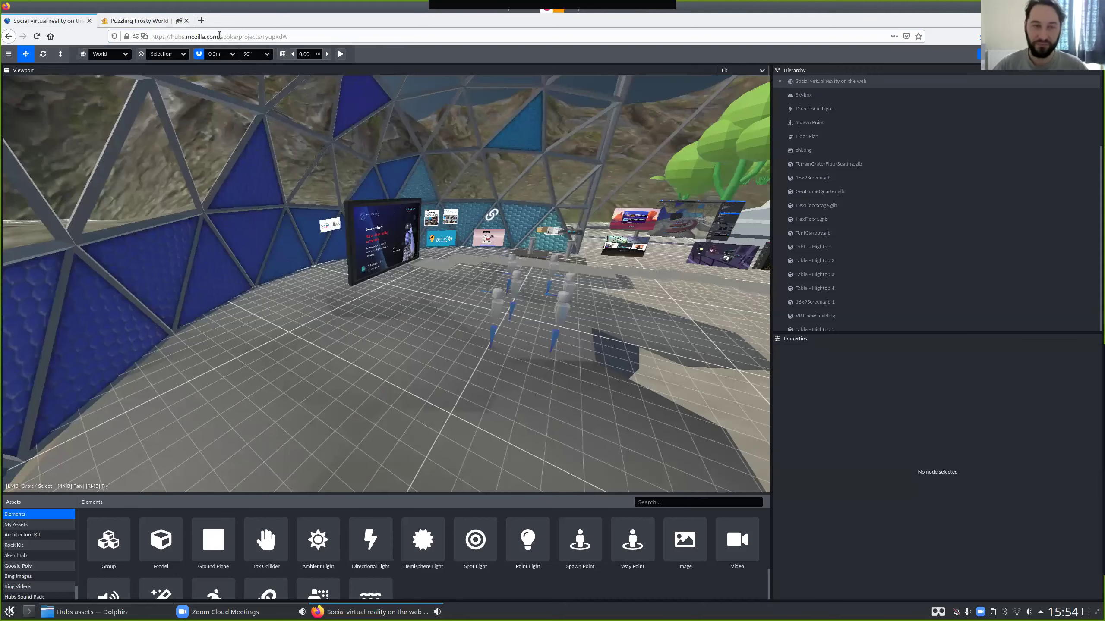
pyautogui.moveTo(239, 30); pyautogui.dragTo(434, 261)
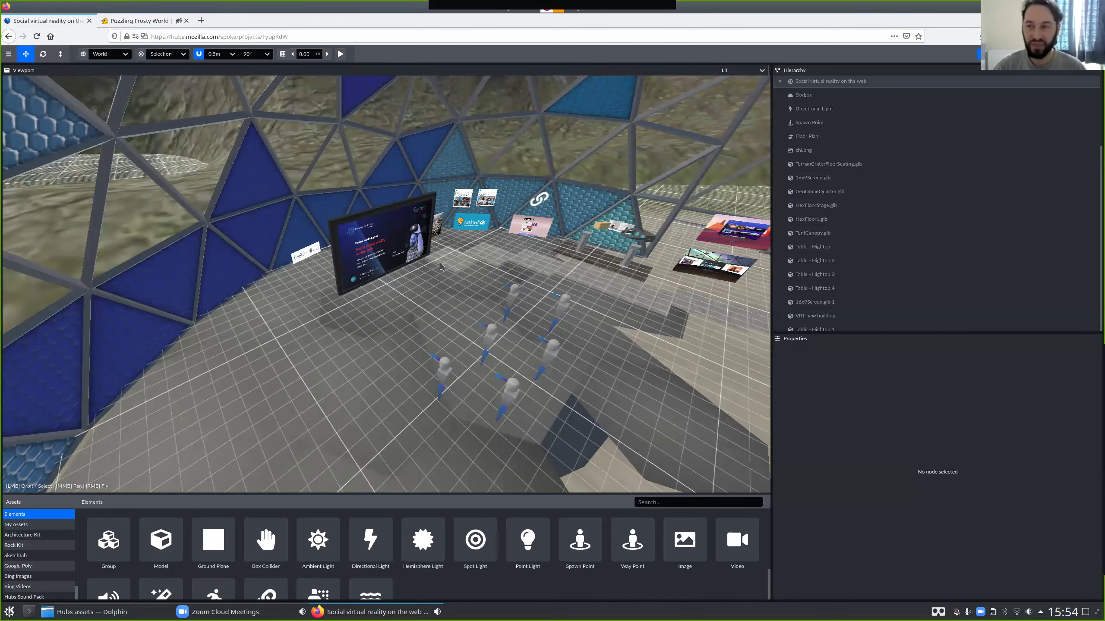
pyautogui.moveTo(400, 321); pyautogui.dragTo(428, 290)
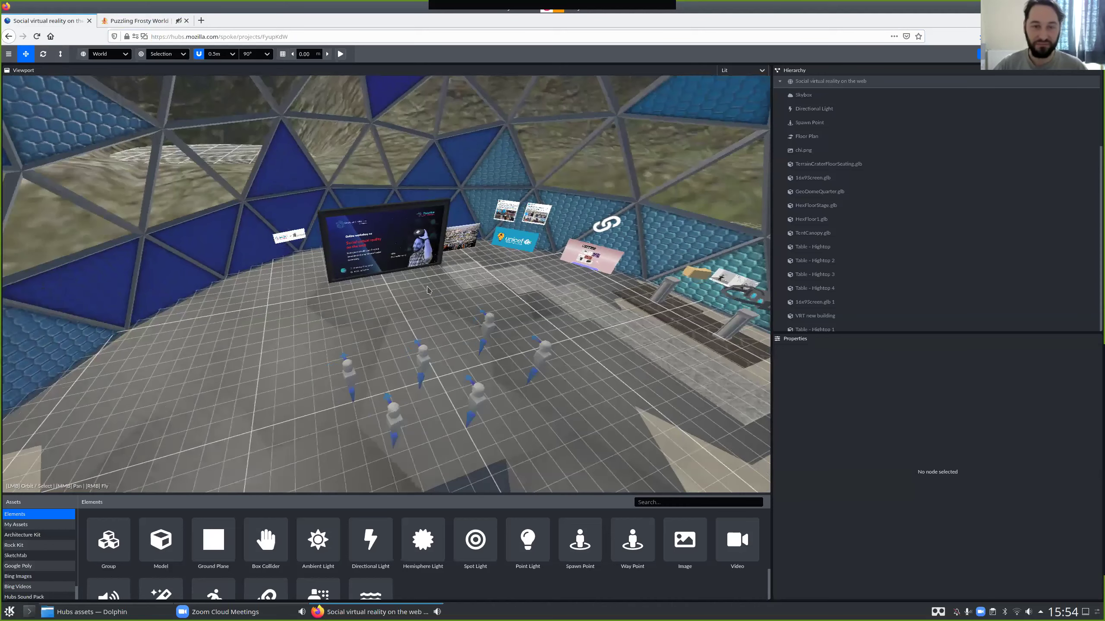
pyautogui.click(377, 233)
pyautogui.scroll(3, 436, 335)
pyautogui.moveTo(436, 335); pyautogui.dragTo(452, 294)
pyautogui.moveTo(407, 264); pyautogui.dragTo(476, 133)
pyautogui.moveTo(365, 133); pyautogui.dragTo(479, 394)
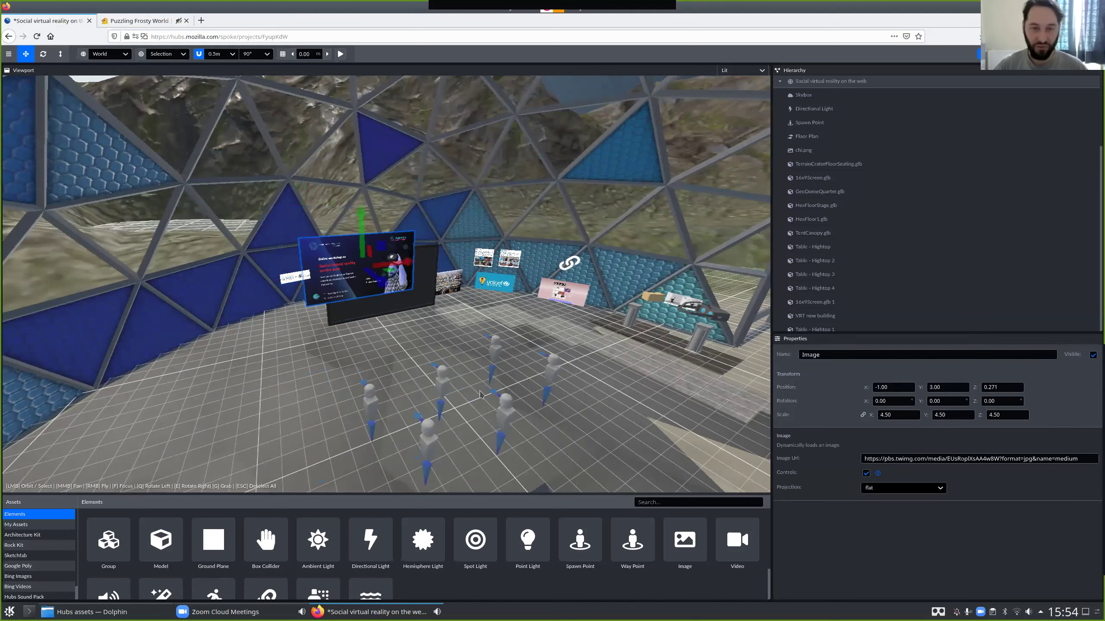
# Undo the image move so it returns to the central screen.
pyautogui.click(480, 392)
pyautogui.hotkey('ctrl', 'z')
pyautogui.hotkey('ctrl', 'z')
pyautogui.moveTo(461, 330); pyautogui.dragTo(463, 330)
pyautogui.scroll(2, 463, 333)
pyautogui.scroll(-2, 460, 340)
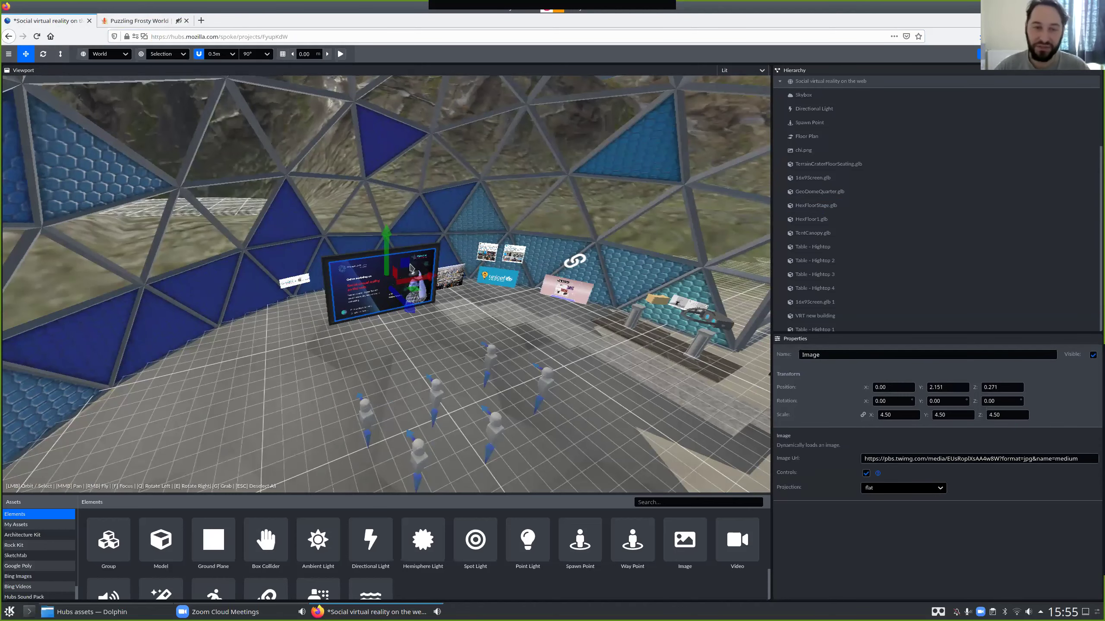
pyautogui.scroll(3, 280, 318)
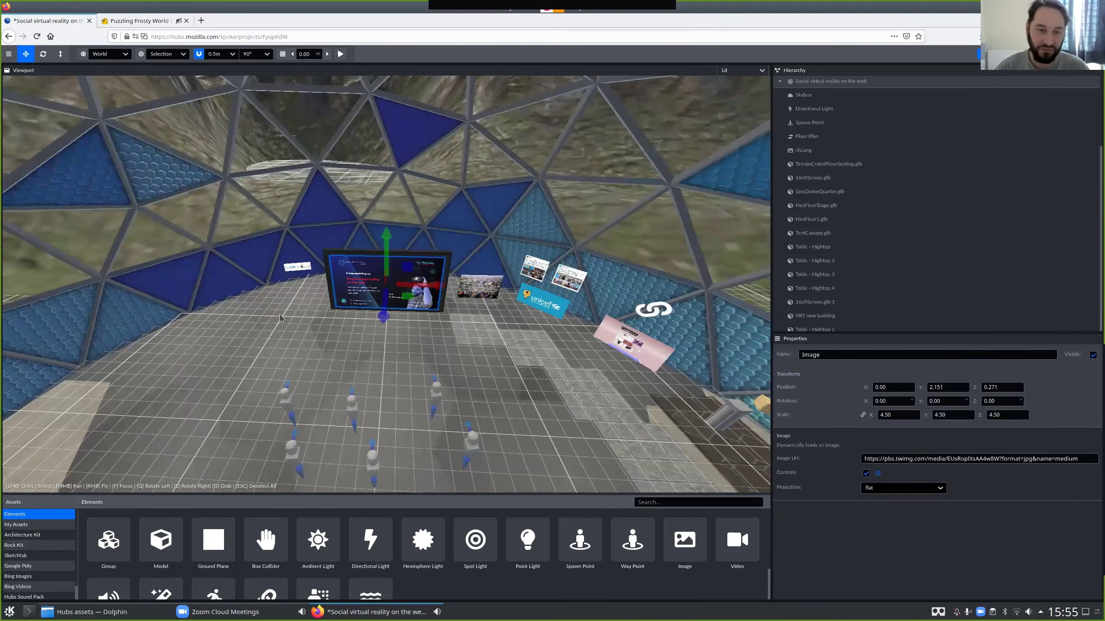
# Try sliding the image across the floor and undo it, leaving it at 0.00, 2.151, 0.271.
pyautogui.moveTo(298, 334); pyautogui.dragTo(400, 365)
pyautogui.moveTo(506, 382); pyautogui.dragTo(391, 317)
pyautogui.moveTo(542, 408); pyautogui.dragTo(539, 341)
pyautogui.hotkey('ctrl', 'z')
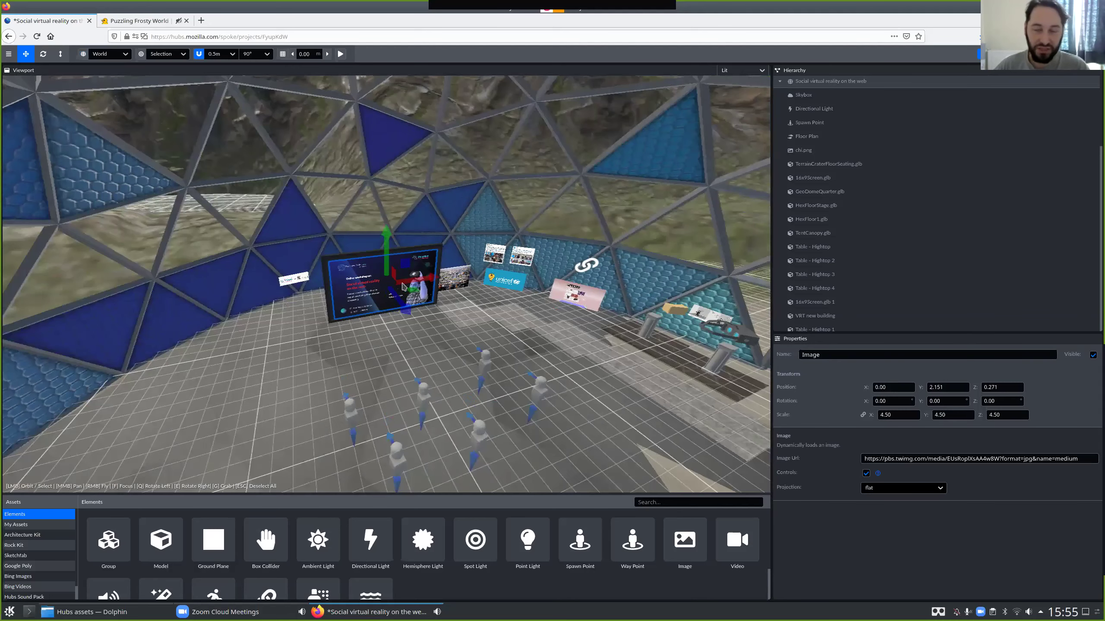
pyautogui.moveTo(448, 324)
pyautogui.mouseDown()
pyautogui.moveTo(463, 316)
pyautogui.moveTo(434, 324)
pyautogui.moveTo(513, 309)
pyautogui.moveTo(463, 314)
pyautogui.mouseUp()
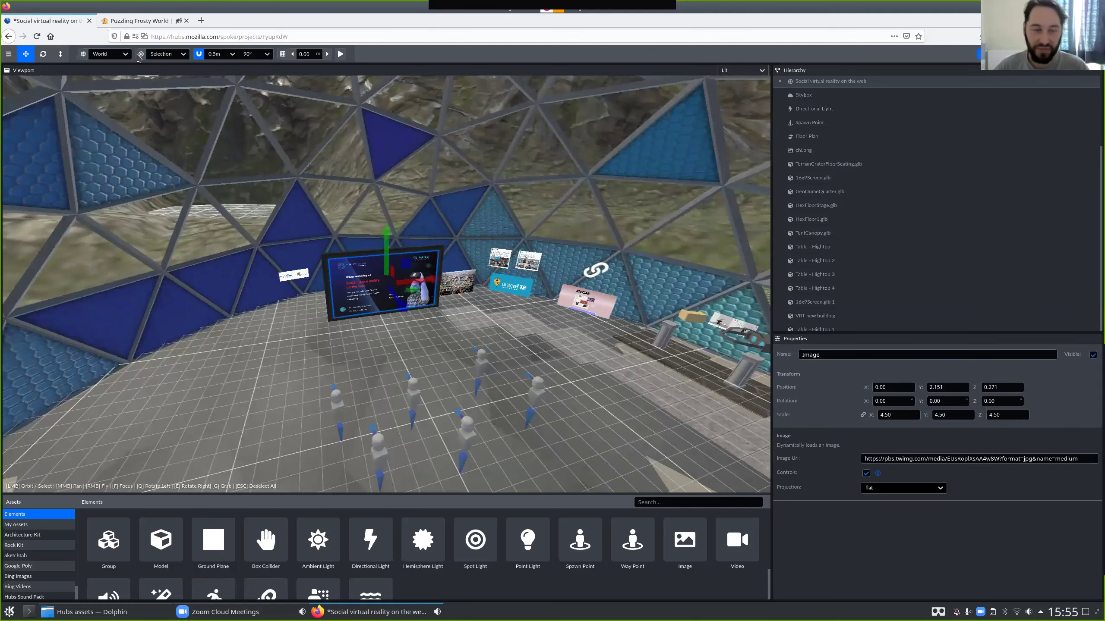
# Turn the image with the Y rotation ring until it nearly faces forward, then select Image 10.
pyautogui.click(44, 54)
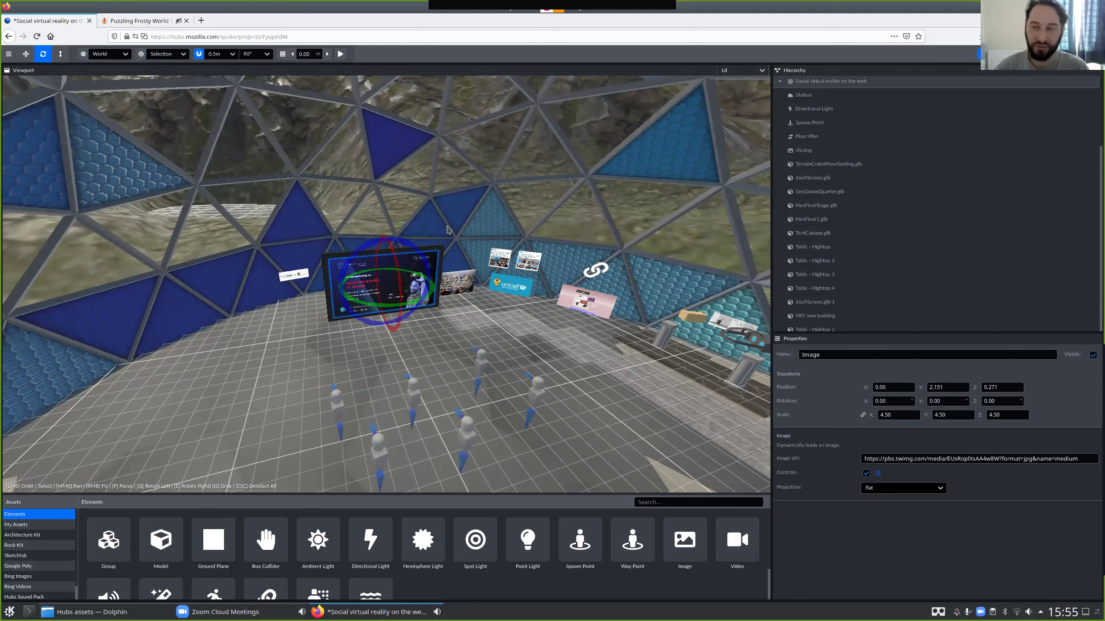
pyautogui.moveTo(432, 291); pyautogui.dragTo(412, 308)
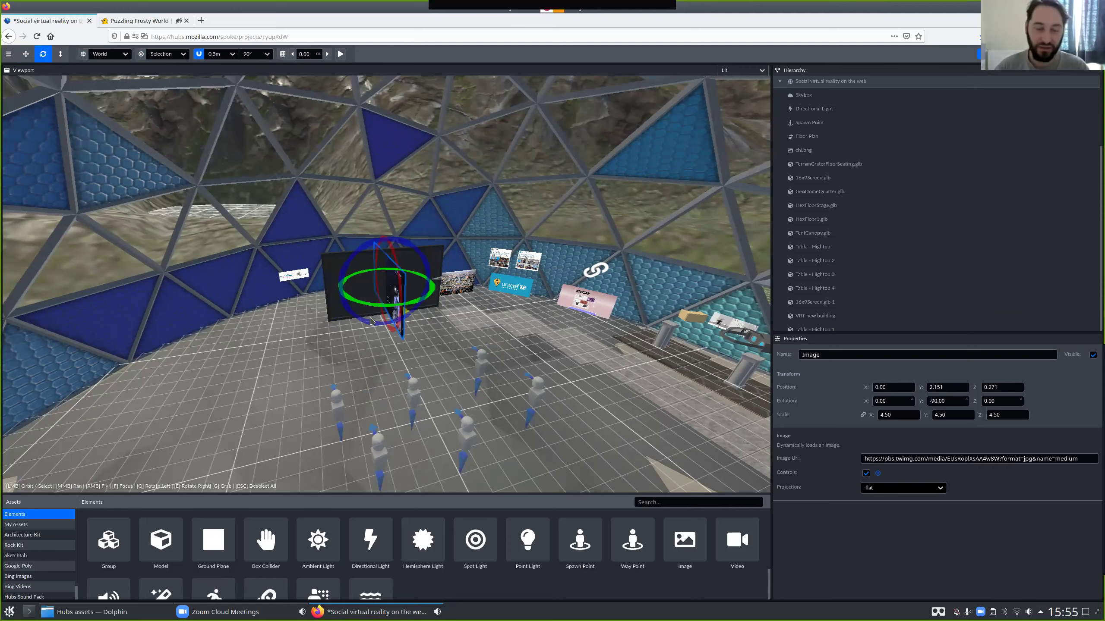
pyautogui.moveTo(212, 304); pyautogui.dragTo(554, 298)
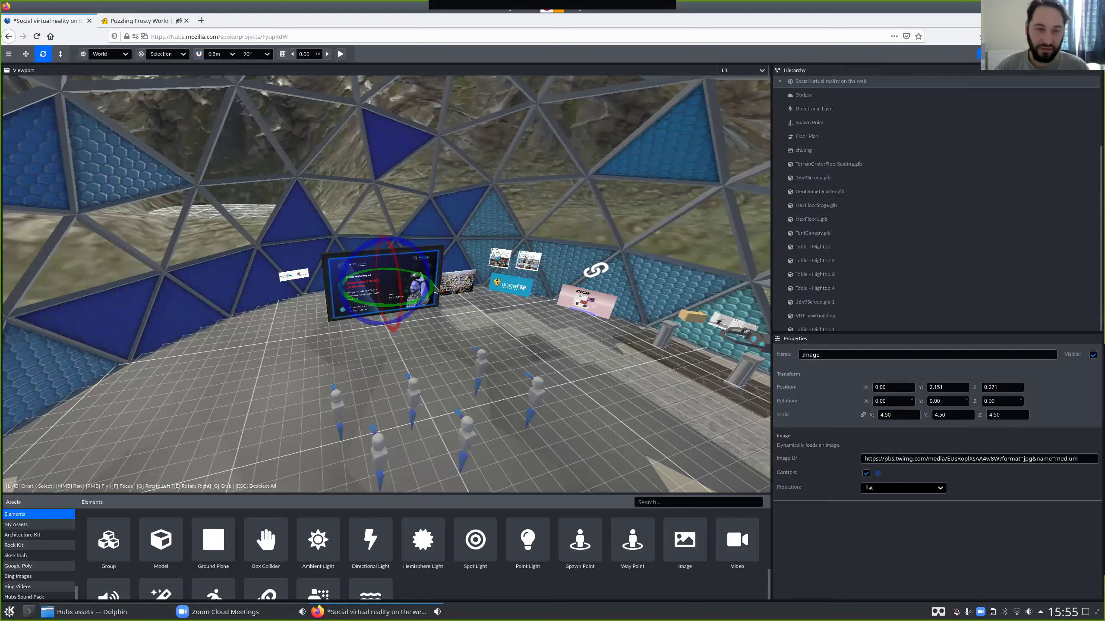
pyautogui.moveTo(435, 289); pyautogui.dragTo(542, 267)
pyautogui.moveTo(569, 218); pyautogui.dragTo(540, 291)
pyautogui.click(418, 286)
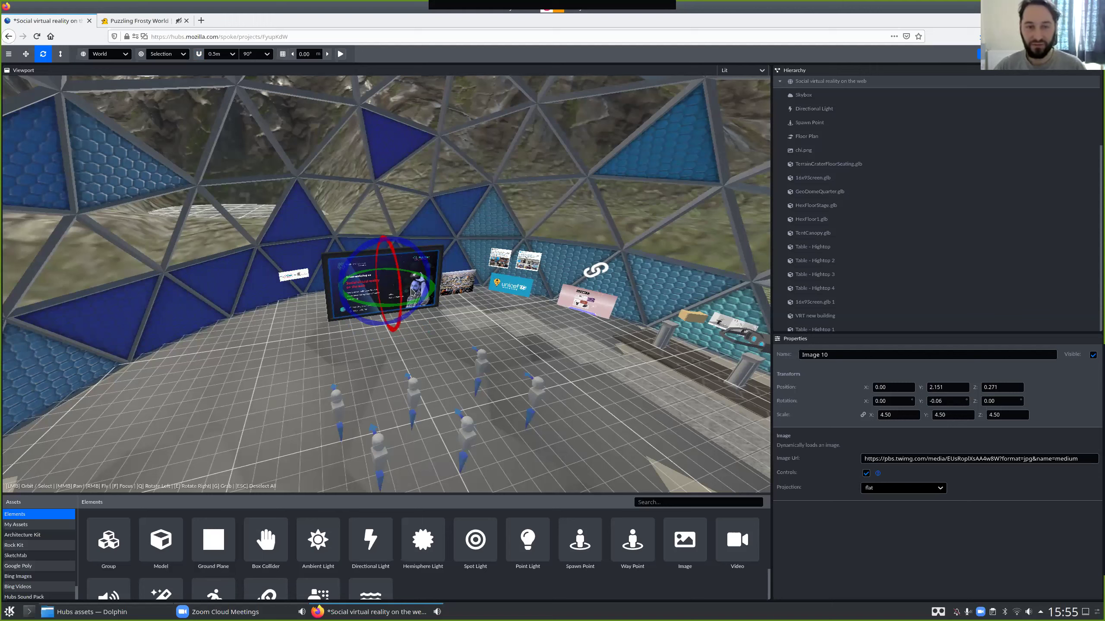
# Move Image 10 to the left wall at -6.242, 2.151, 2.246, rotated 34.724° about Y.
pyautogui.press('t')
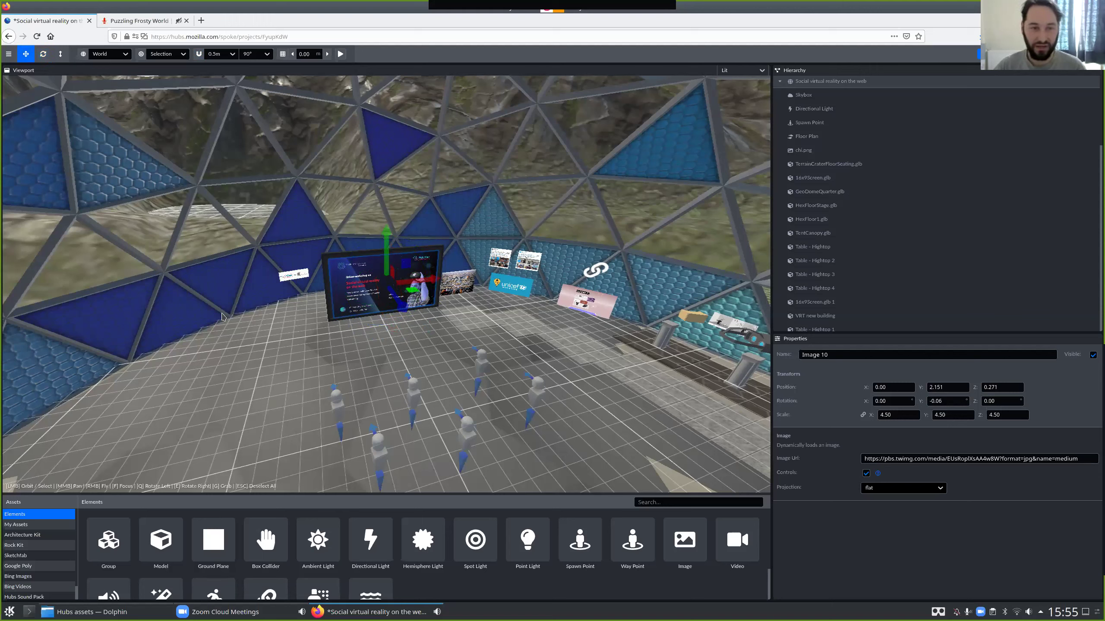
pyautogui.press('g')
pyautogui.press('r')
pyautogui.moveTo(265, 320); pyautogui.dragTo(216, 362)
pyautogui.press('t')
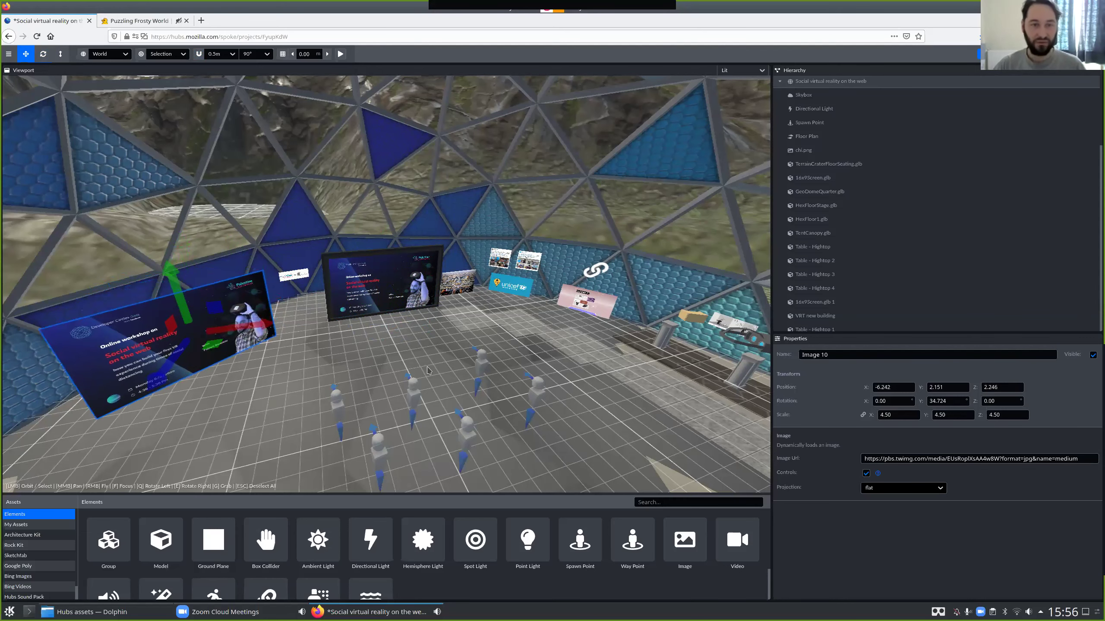
pyautogui.moveTo(512, 360); pyautogui.dragTo(549, 336)
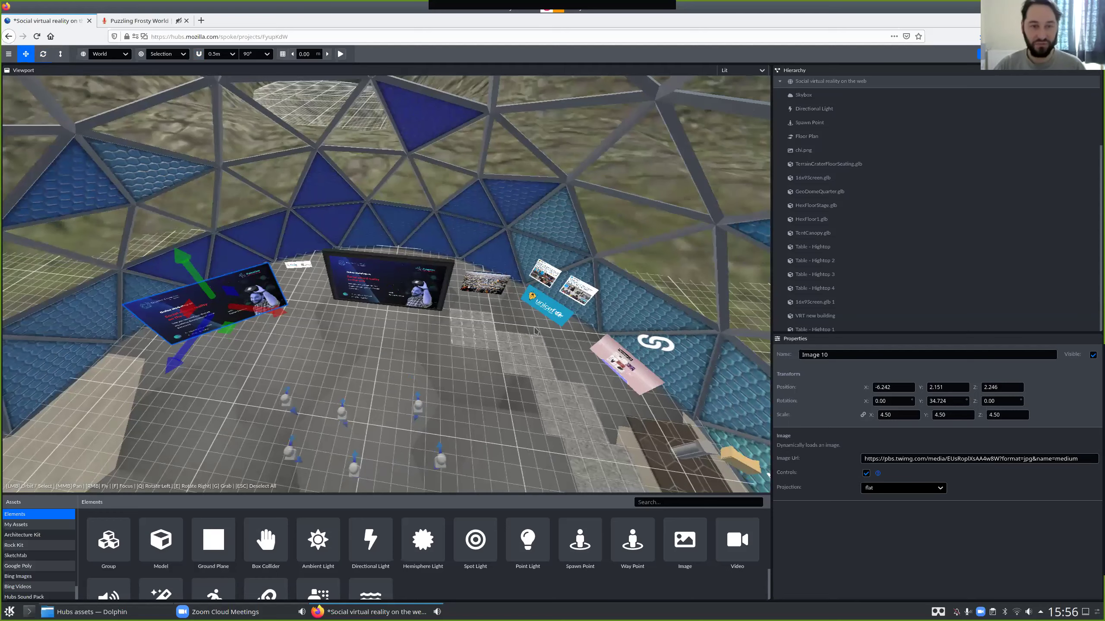
pyautogui.moveTo(382, 276); pyautogui.dragTo(466, 339)
pyautogui.click(466, 338)
pyautogui.hotkey('ctrl', 'z')
# Select HexFloorStage.glb, then reselect Image 10 to check its placement.
pyautogui.click(481, 338)
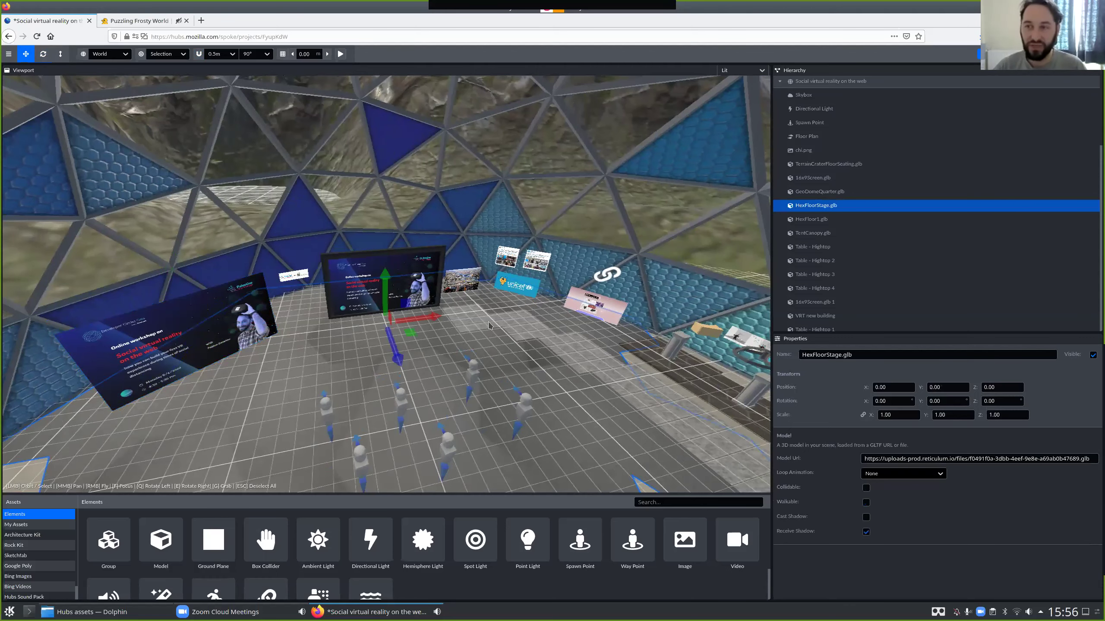
pyautogui.moveTo(498, 327); pyautogui.dragTo(461, 332)
pyautogui.click(187, 311)
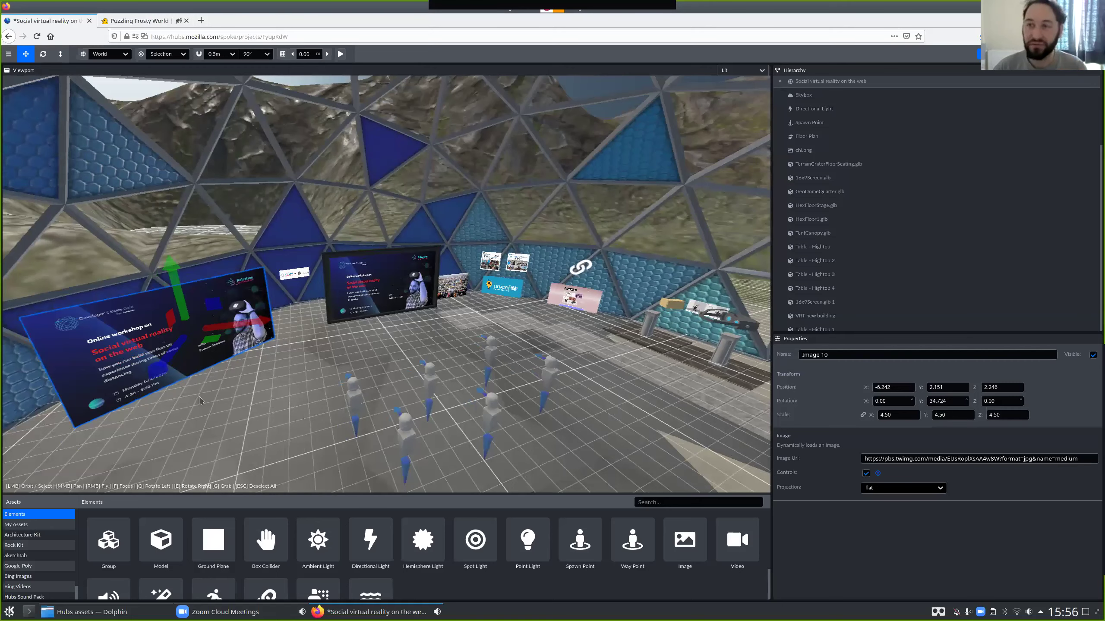
pyautogui.moveTo(282, 404); pyautogui.dragTo(261, 429)
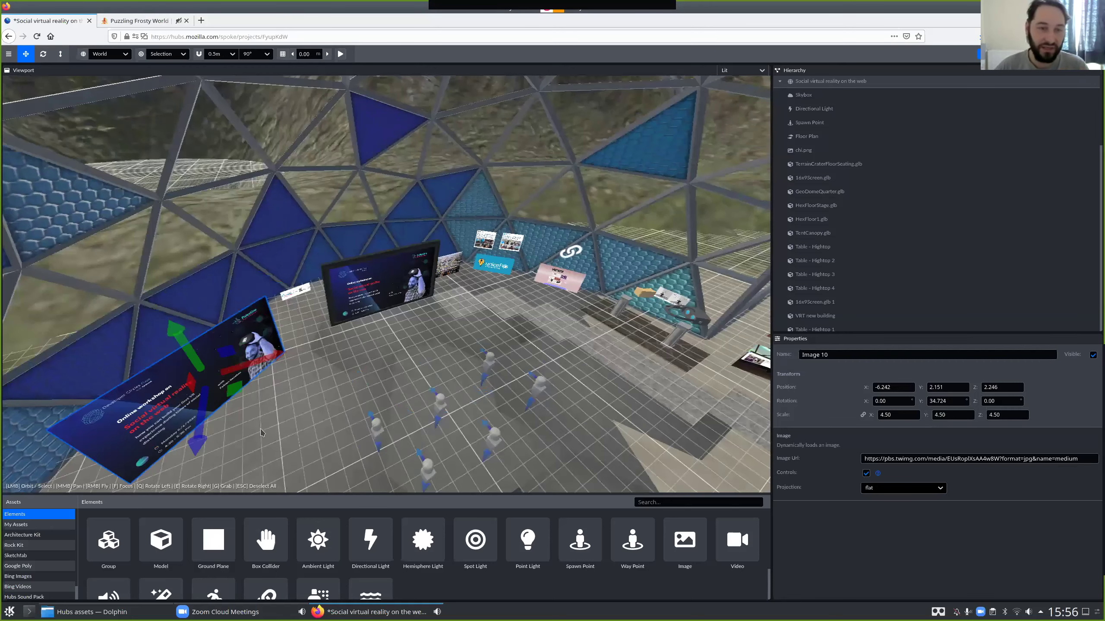
pyautogui.moveTo(418, 364); pyautogui.dragTo(457, 325)
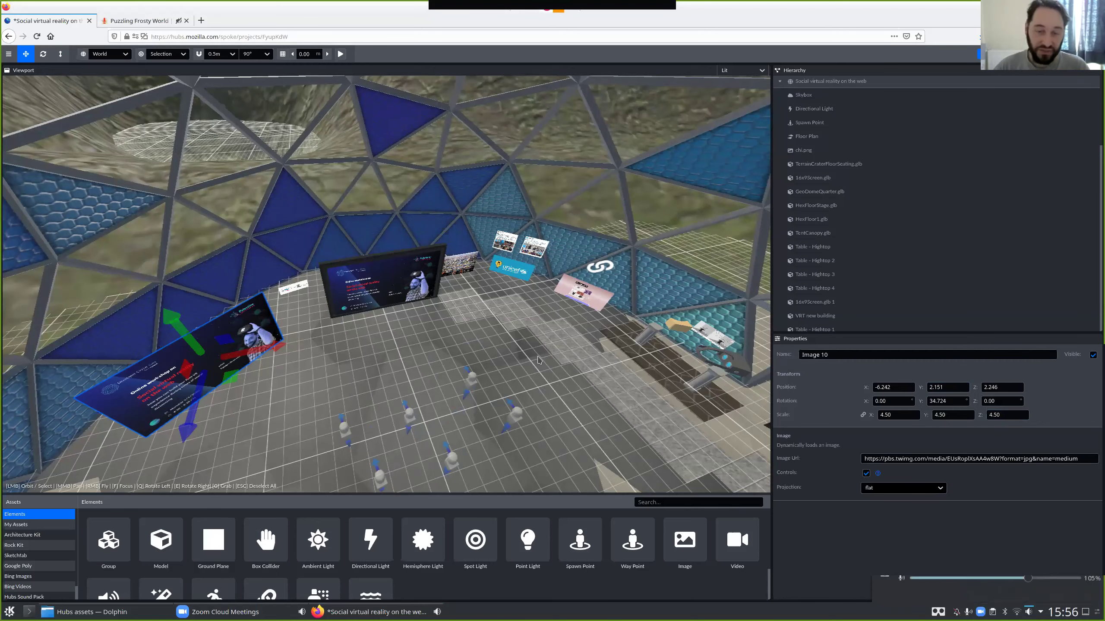
pyautogui.moveTo(549, 363); pyautogui.dragTo(134, 424)
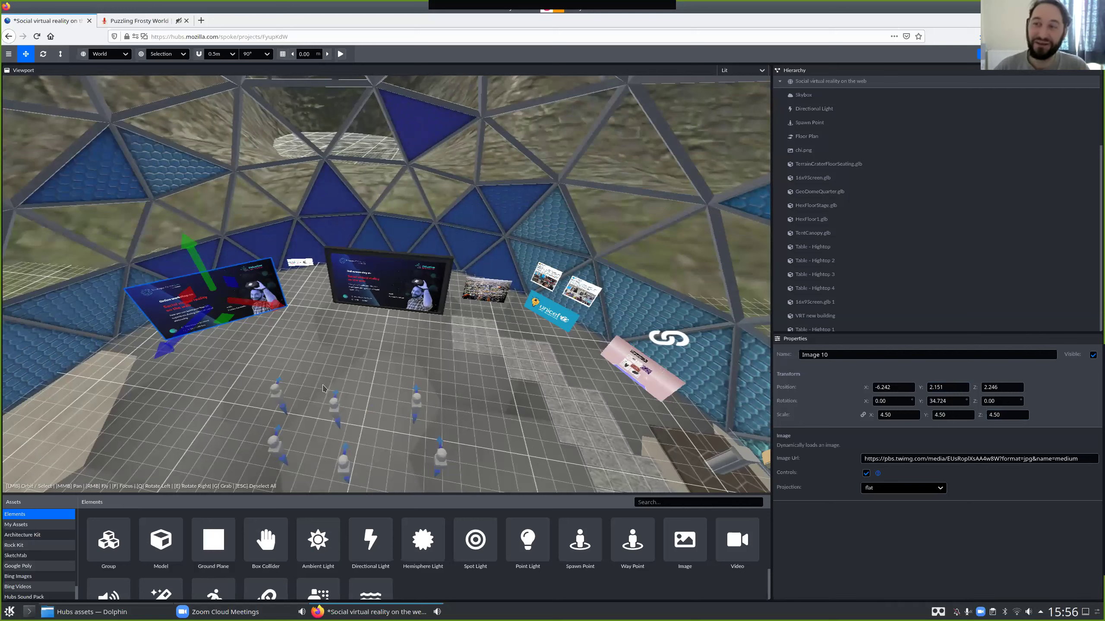
# Search Google Poly for 'cat' to list models like Cat, Ferret and Gnocchi the Cat.
pyautogui.click(36, 566)
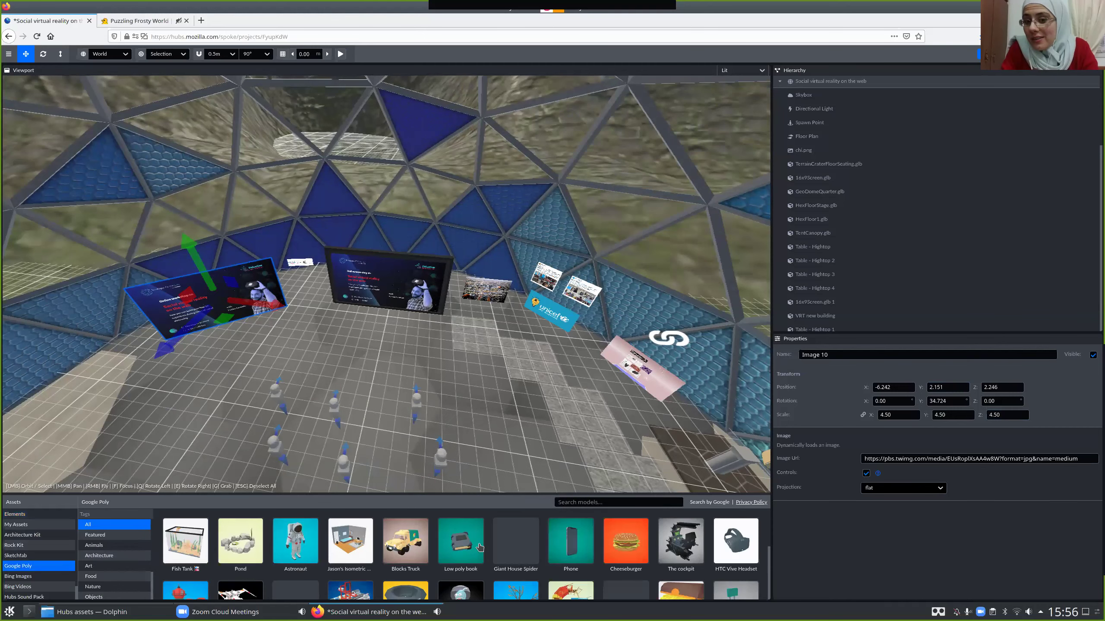
pyautogui.click(644, 502)
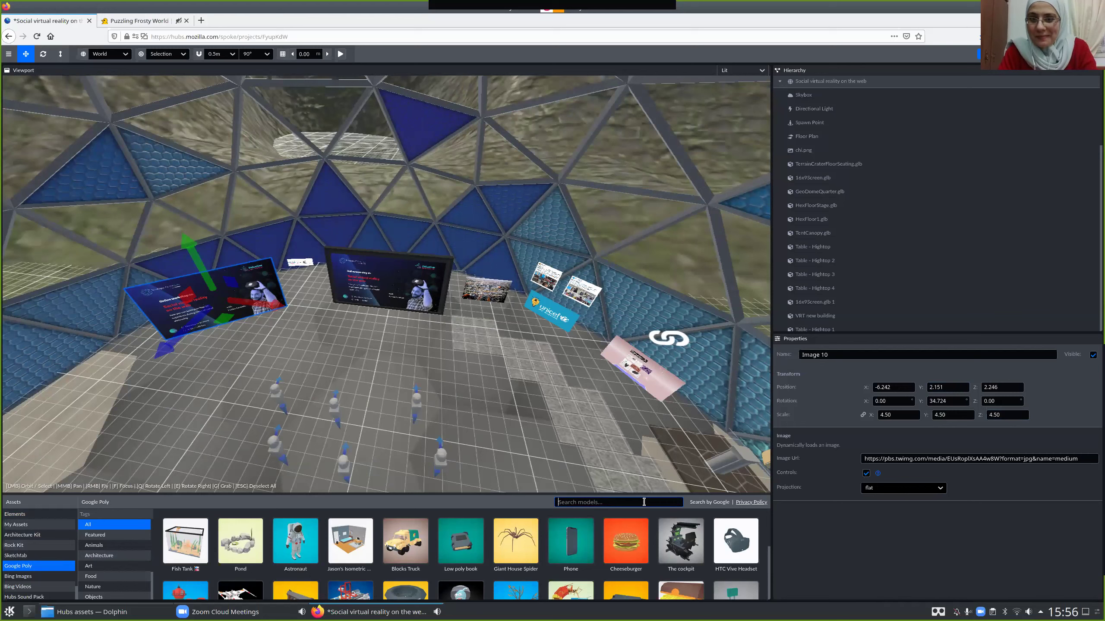
pyautogui.write('cat')
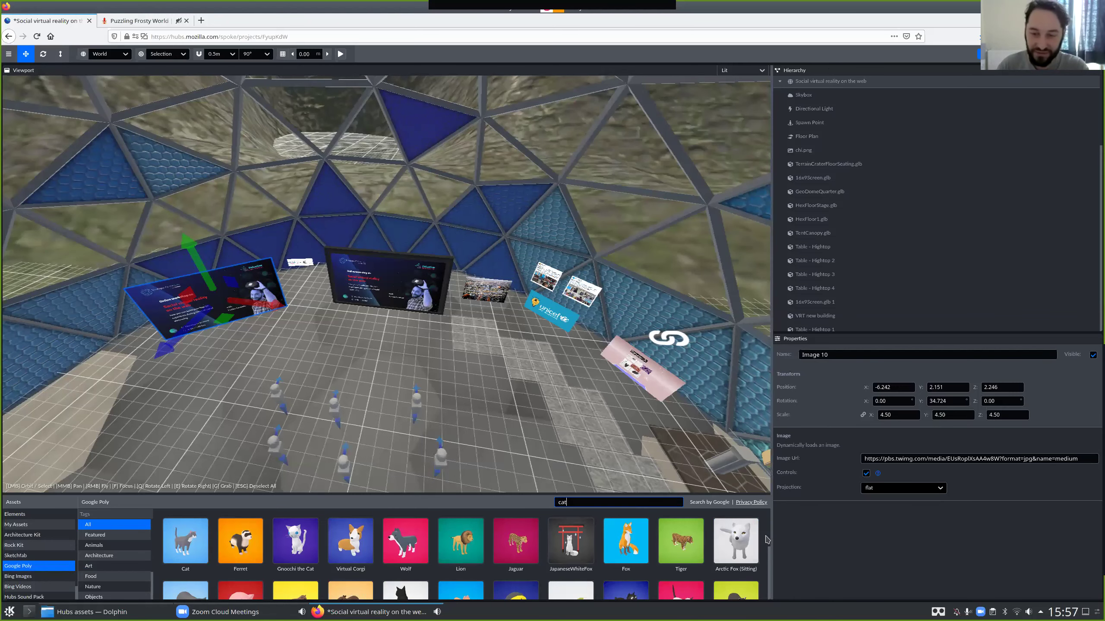
pyautogui.moveTo(771, 532); pyautogui.dragTo(765, 556)
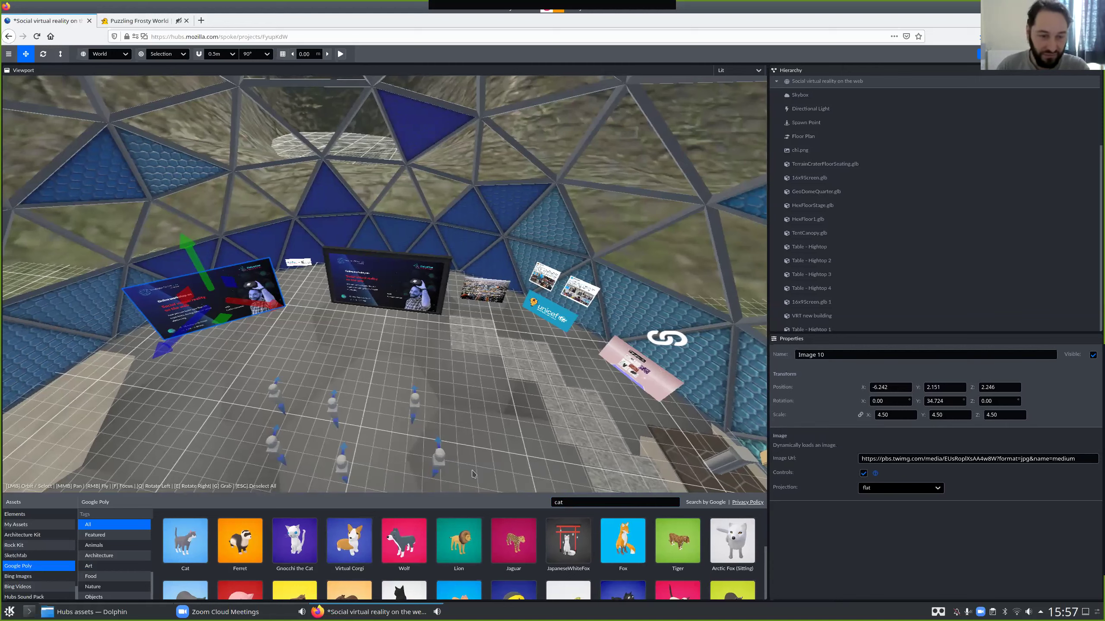
# Drop the Kitty model onto the dome floor and move it toward the event screen.
pyautogui.moveTo(473, 495); pyautogui.dragTo(473, 374)
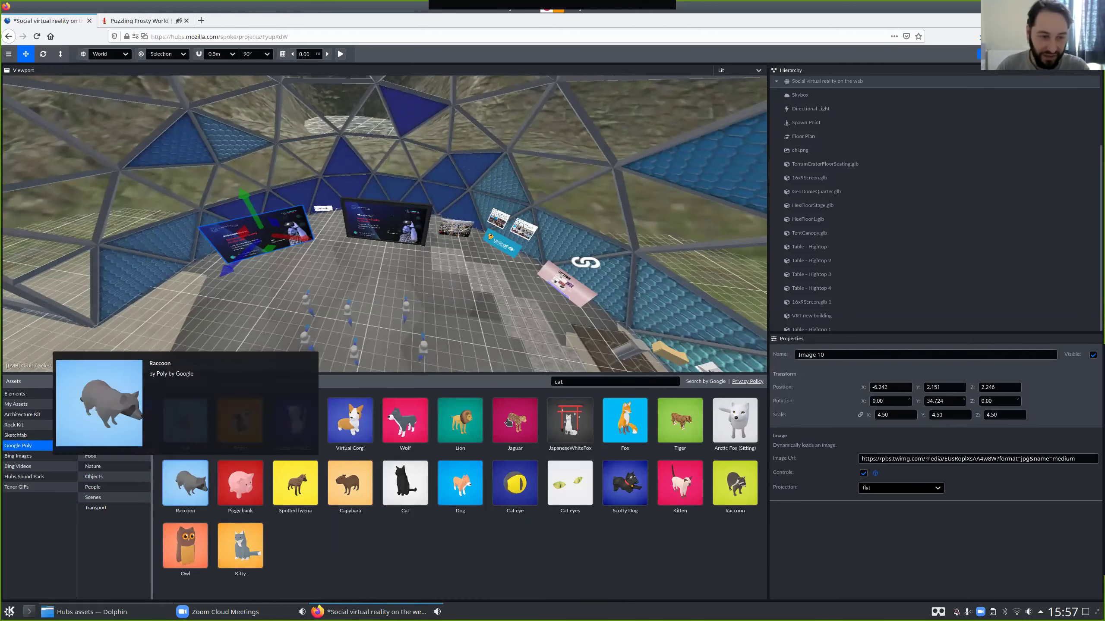
pyautogui.moveTo(226, 541)
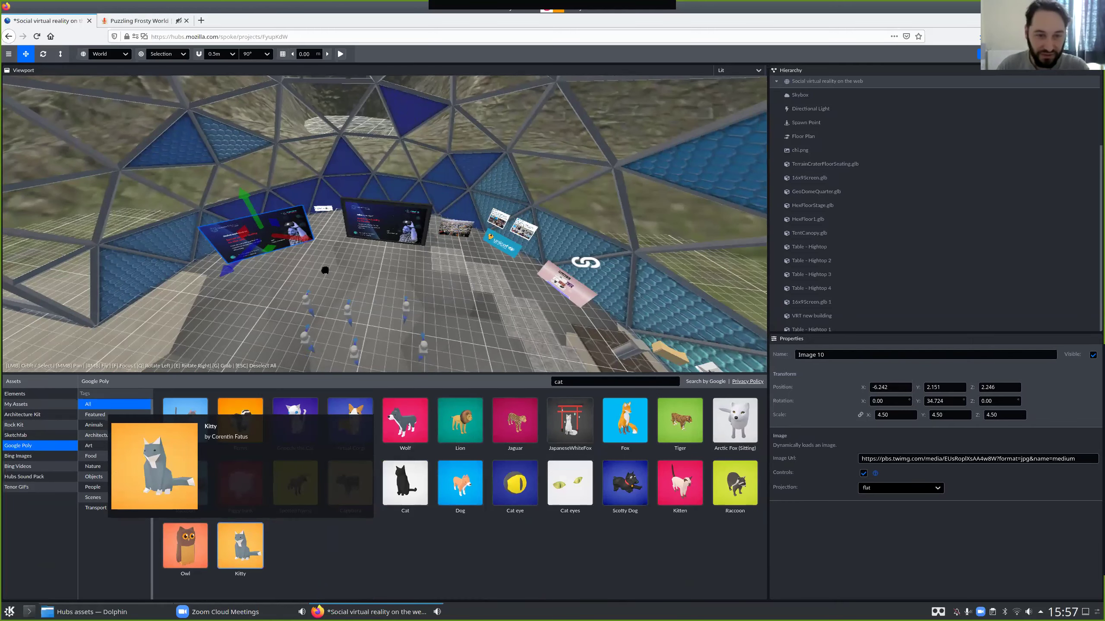
pyautogui.moveTo(353, 299); pyautogui.dragTo(324, 266)
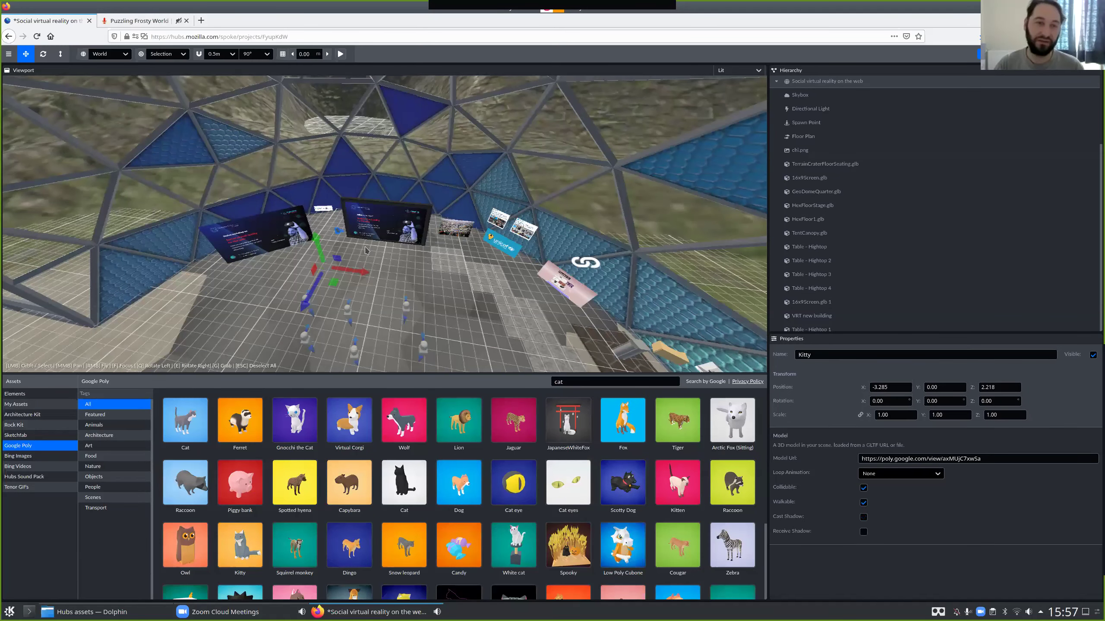
pyautogui.press('f')
pyautogui.moveTo(395, 265); pyautogui.dragTo(344, 295)
pyautogui.moveTo(447, 320); pyautogui.dragTo(430, 279)
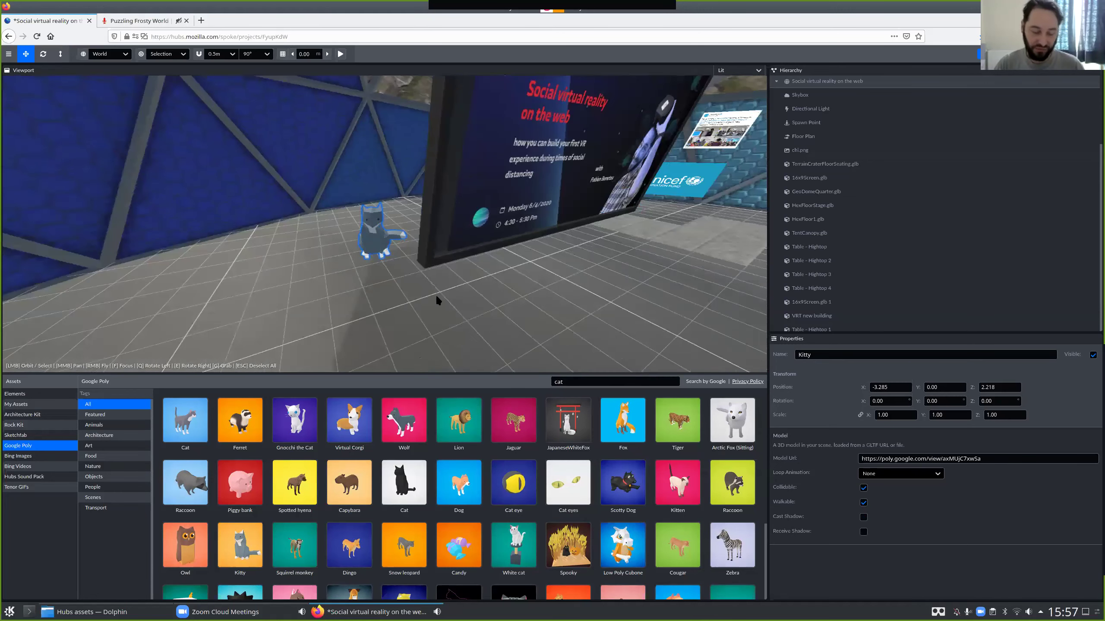
pyautogui.moveTo(500, 314); pyautogui.dragTo(521, 215)
pyautogui.moveTo(474, 233); pyautogui.dragTo(458, 232)
pyautogui.press('f')
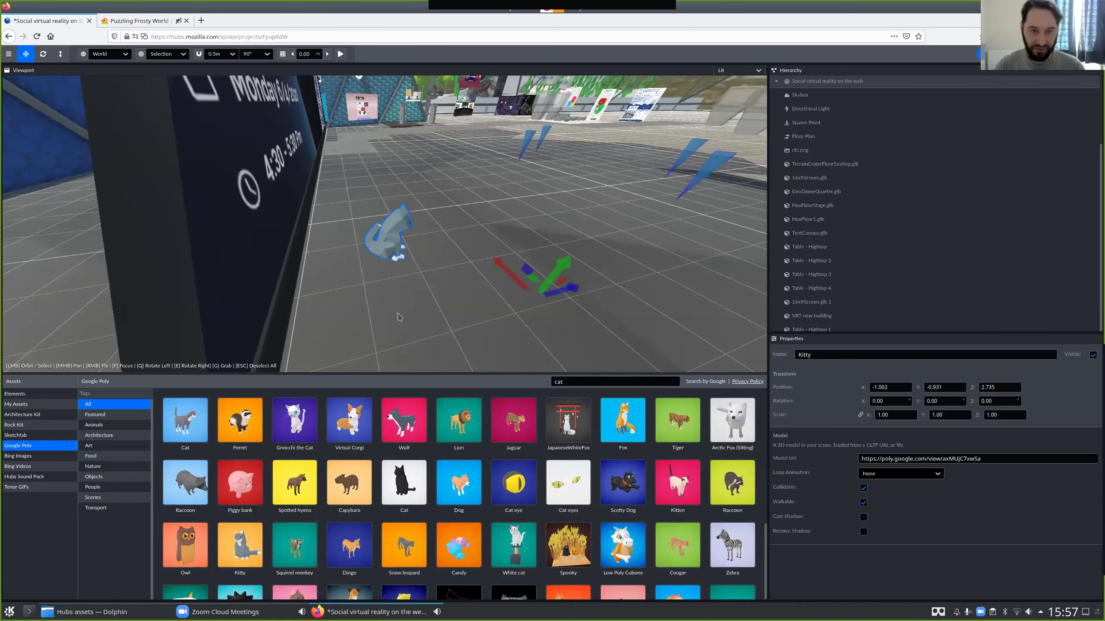
pyautogui.moveTo(388, 283); pyautogui.dragTo(627, 353)
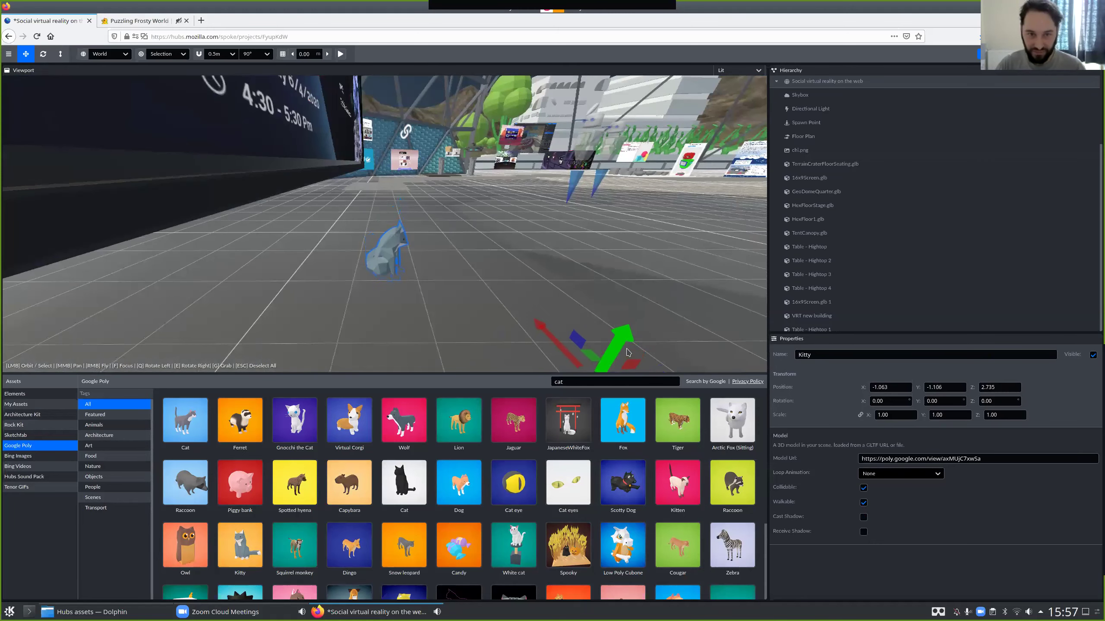
pyautogui.press('f')
pyautogui.moveTo(491, 296)
pyautogui.mouseDown()
pyautogui.moveTo(389, 299)
pyautogui.moveTo(380, 118)
pyautogui.moveTo(505, 301)
pyautogui.mouseUp()
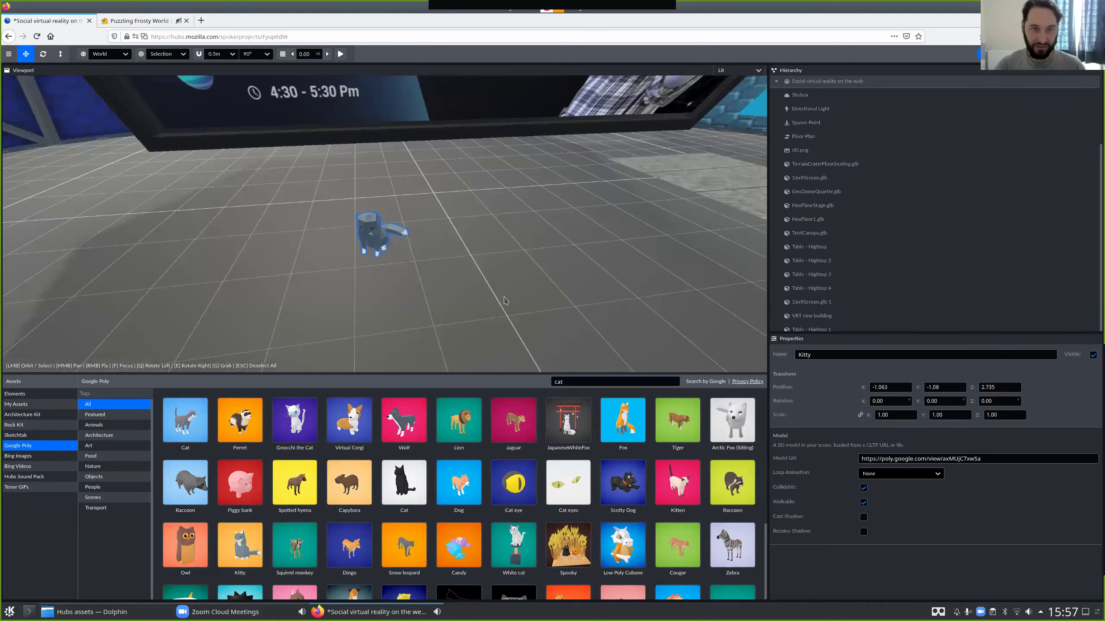
# Rotate the Kitty model about 53° around the Y axis.
pyautogui.press('f')
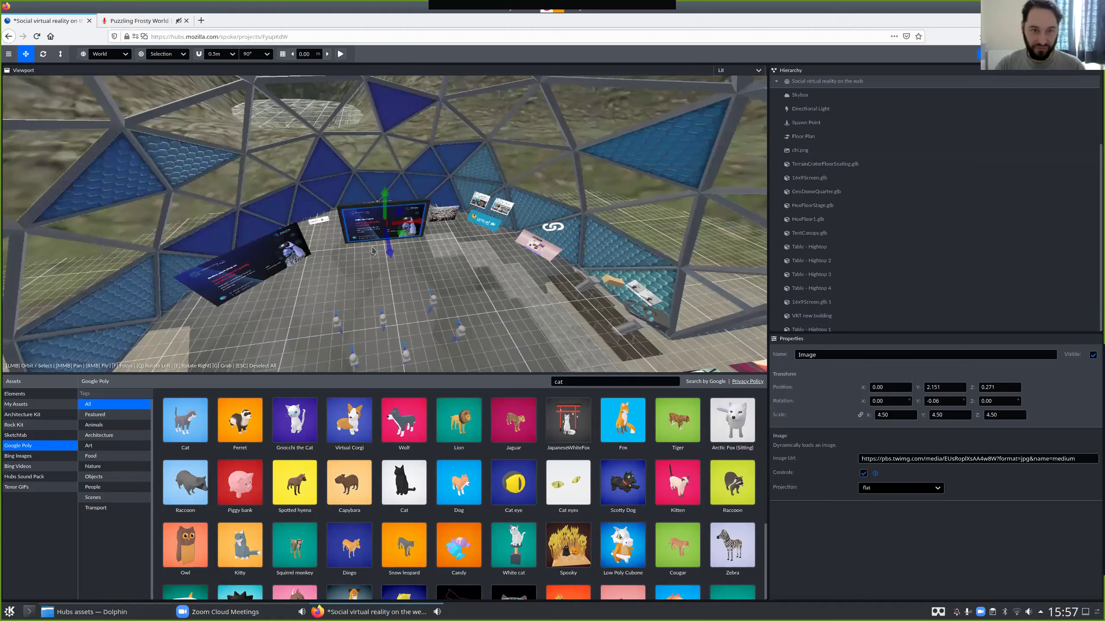
pyautogui.moveTo(506, 302); pyautogui.dragTo(371, 254)
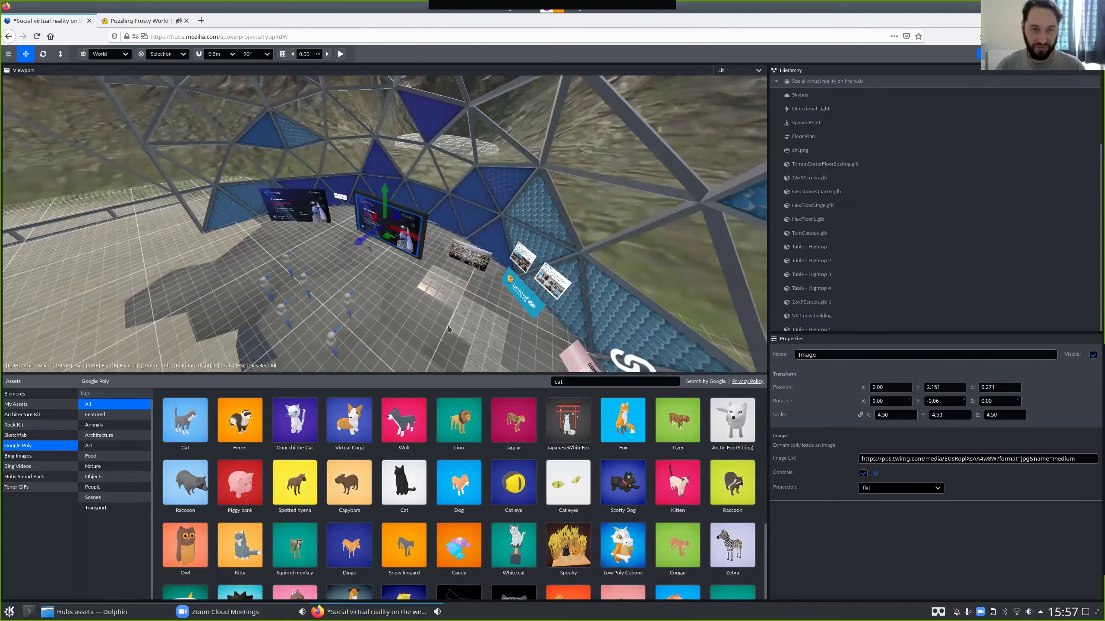
pyautogui.click(371, 251)
pyautogui.click(370, 251)
pyautogui.press('f')
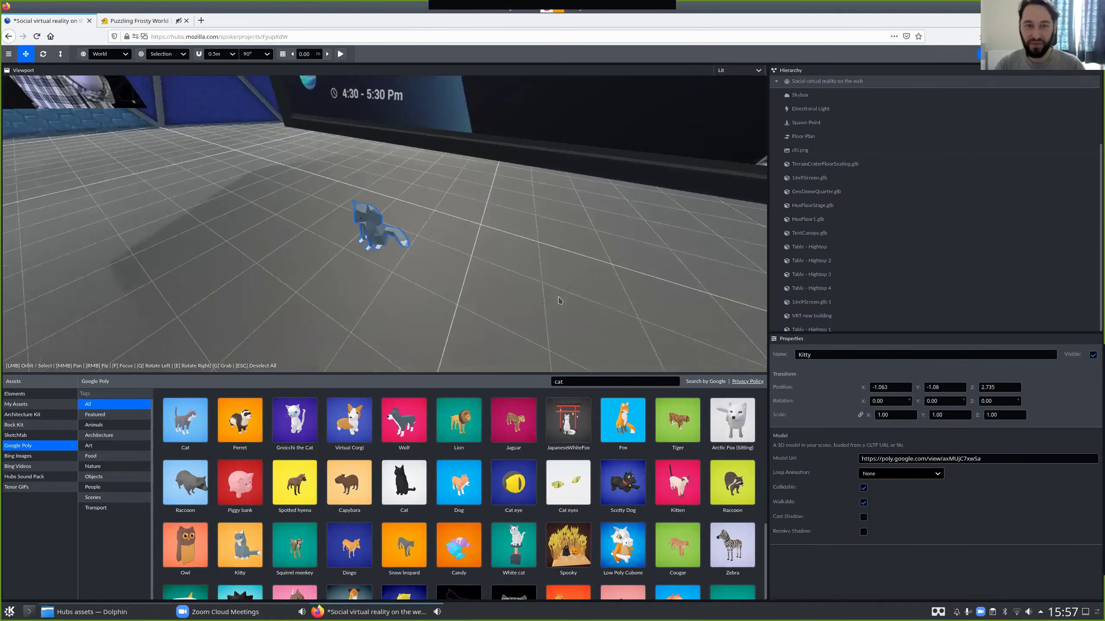
pyautogui.moveTo(560, 301); pyautogui.dragTo(600, 279)
pyautogui.press('Escape')
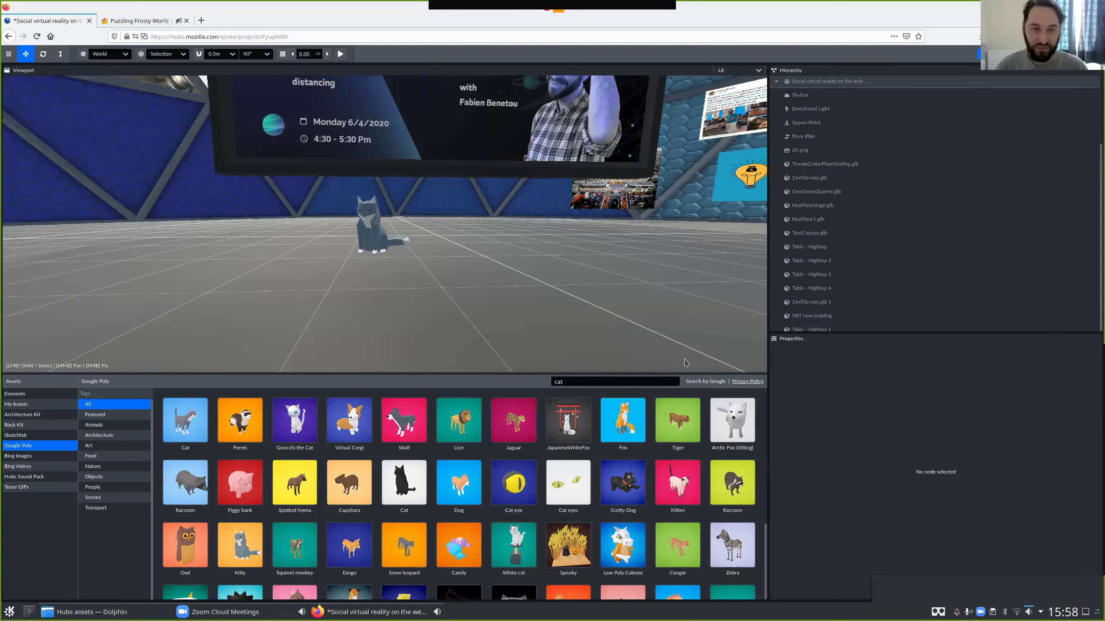
pyautogui.click(366, 237)
pyautogui.moveTo(365, 237); pyautogui.dragTo(358, 246)
pyautogui.press('r')
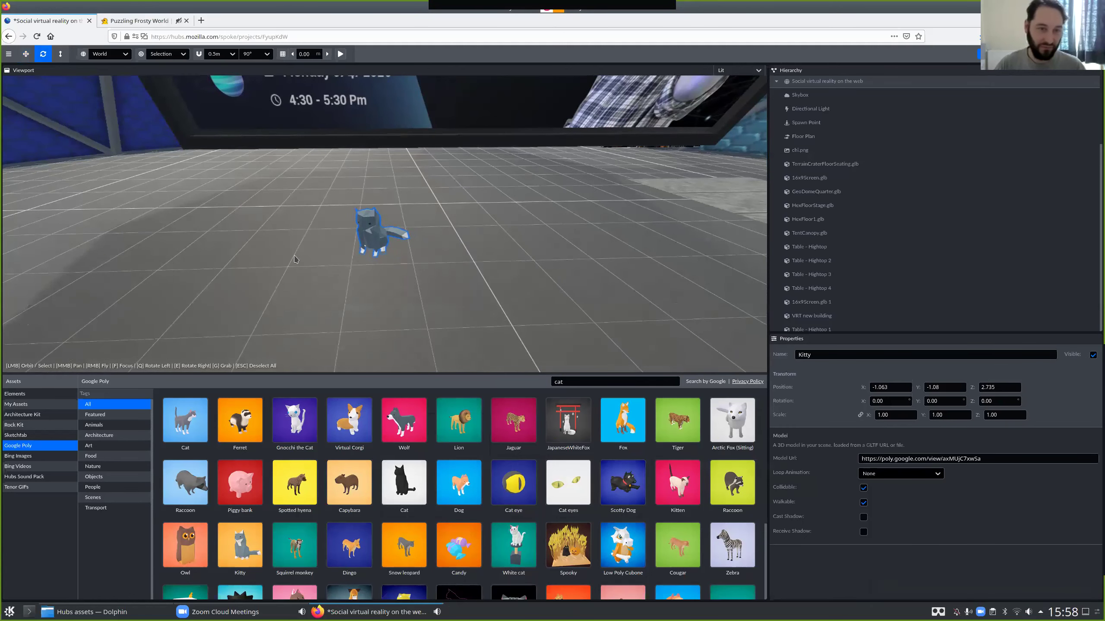
pyautogui.moveTo(300, 234); pyautogui.dragTo(298, 234)
pyautogui.moveTo(465, 221); pyautogui.dragTo(569, 101)
# Save the project and reselect the Kitty model.
pyautogui.hotkey('ctrl', 's')
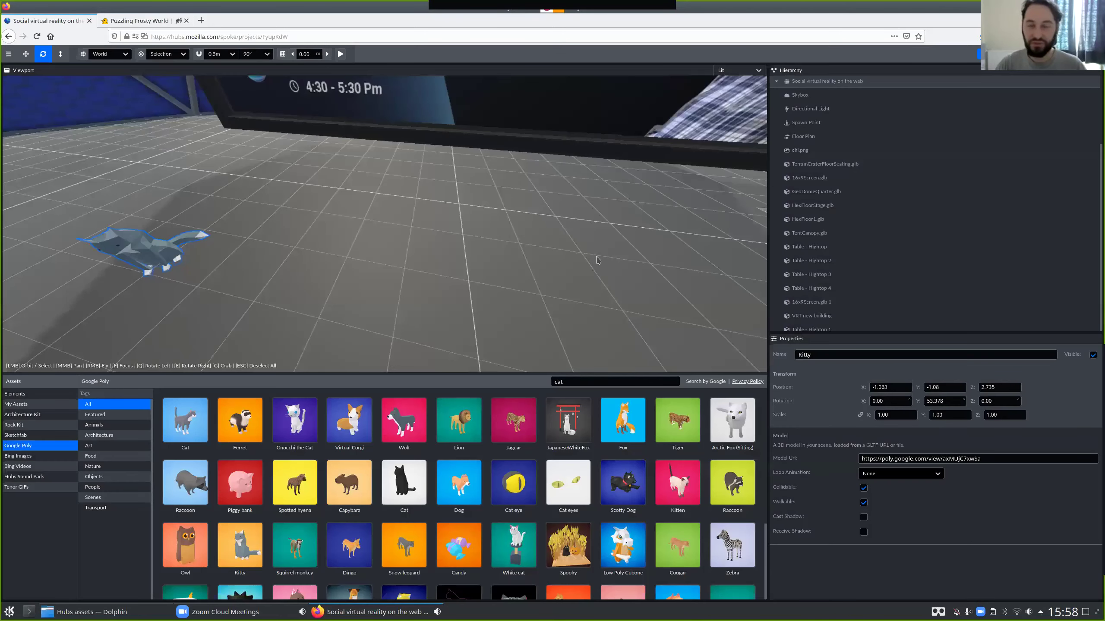
pyautogui.click(500, 120)
pyautogui.press('f')
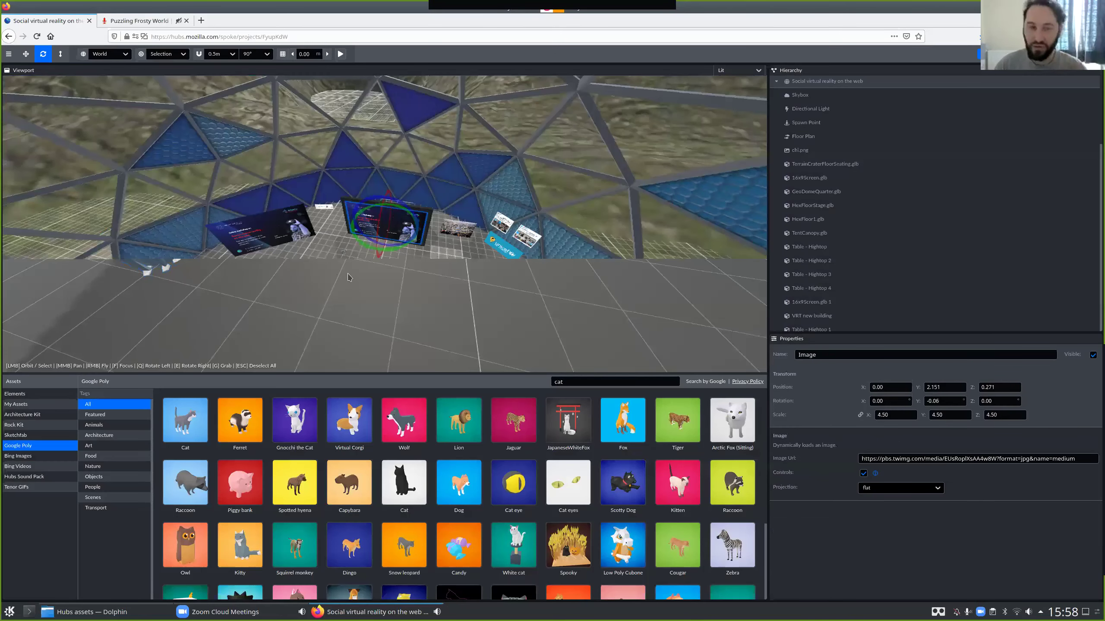
pyautogui.moveTo(348, 274); pyautogui.dragTo(347, 269)
pyautogui.click(348, 270)
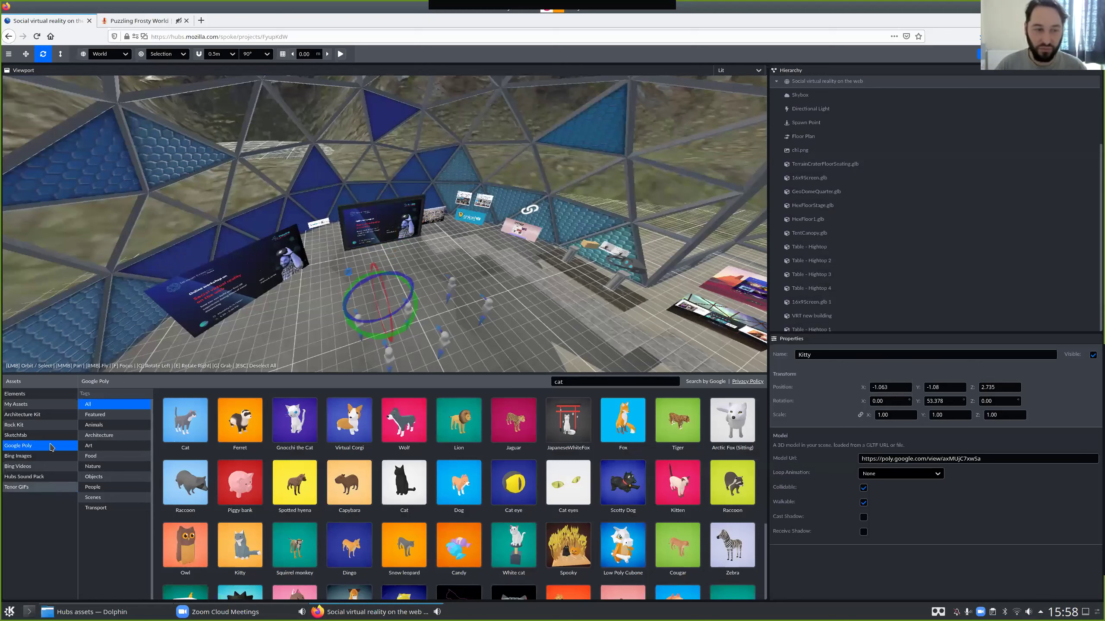
# Switch the asset browser to Sketchfab and shrink Firefox to the left half beside Dolphin.
pyautogui.click(53, 436)
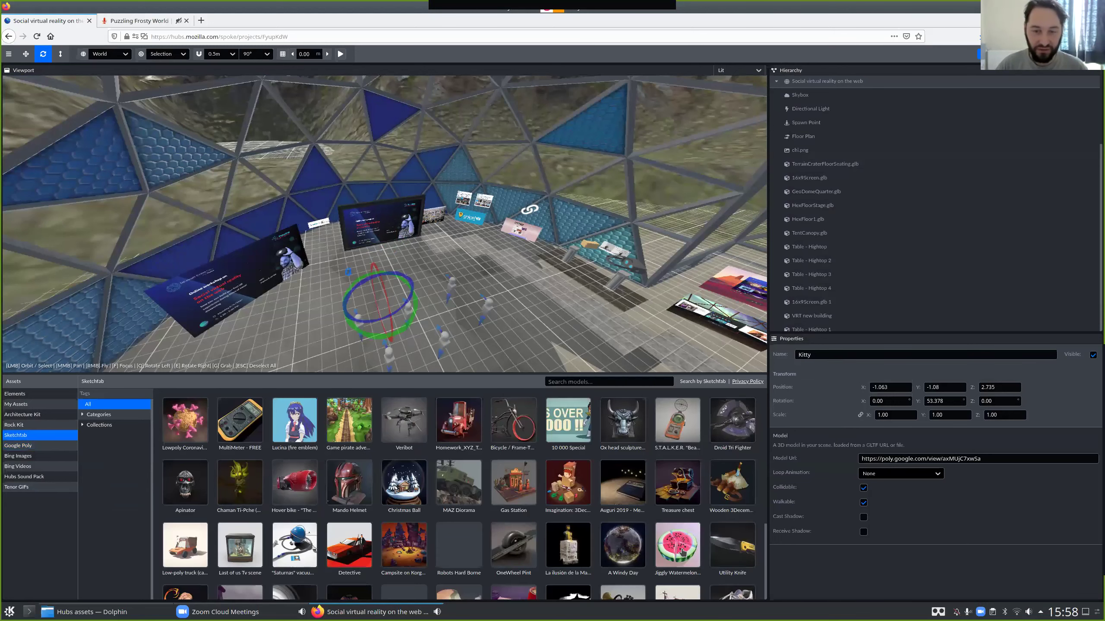
pyautogui.moveTo(682, 554)
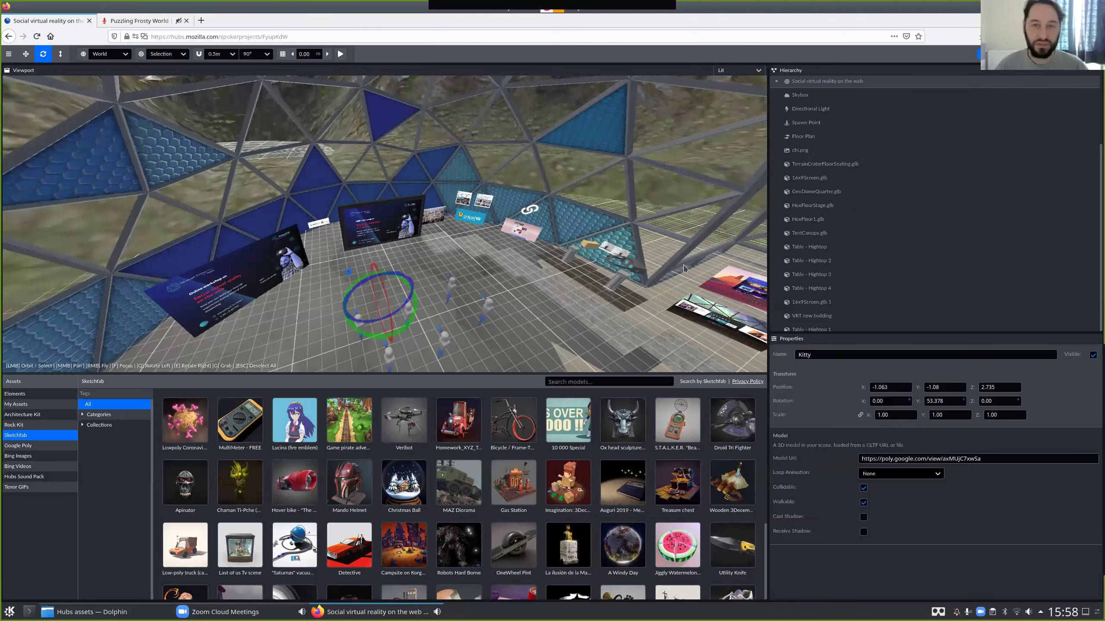
pyautogui.doubleClick(822, 7)
pyautogui.moveTo(823, 6); pyautogui.dragTo(1094, 318)
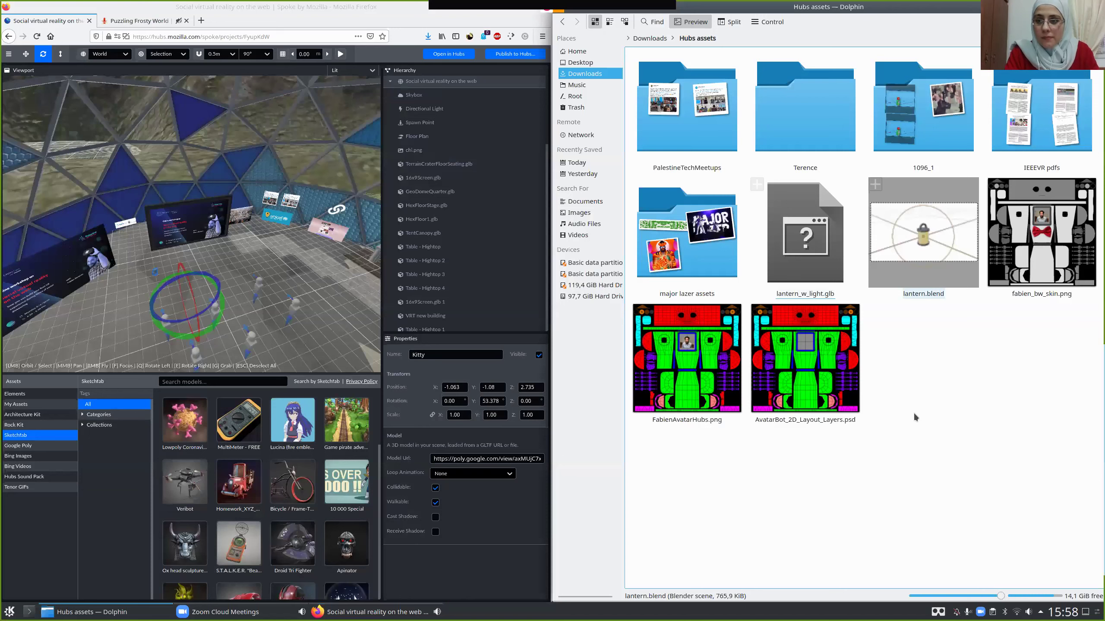
# Drag lantern_w_light.glb from Dolphin's Hubs assets folder into the Spoke viewport.
pyautogui.moveTo(923, 244); pyautogui.dragTo(933, 417)
pyautogui.click(936, 420)
pyautogui.moveTo(818, 348); pyautogui.dragTo(258, 207)
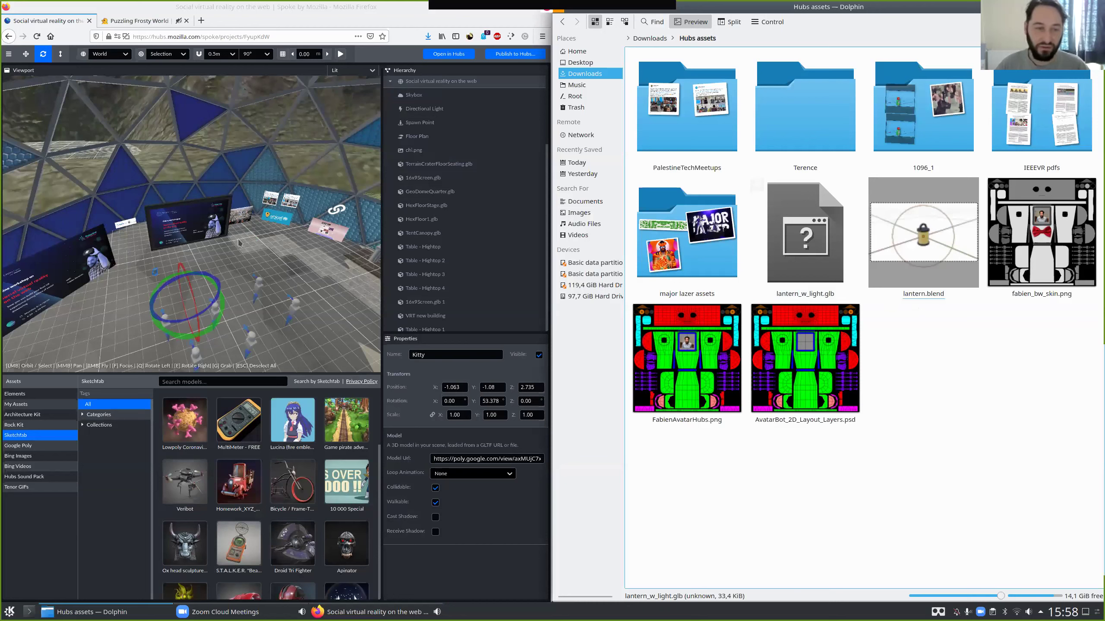
pyautogui.moveTo(232, 246); pyautogui.dragTo(231, 247)
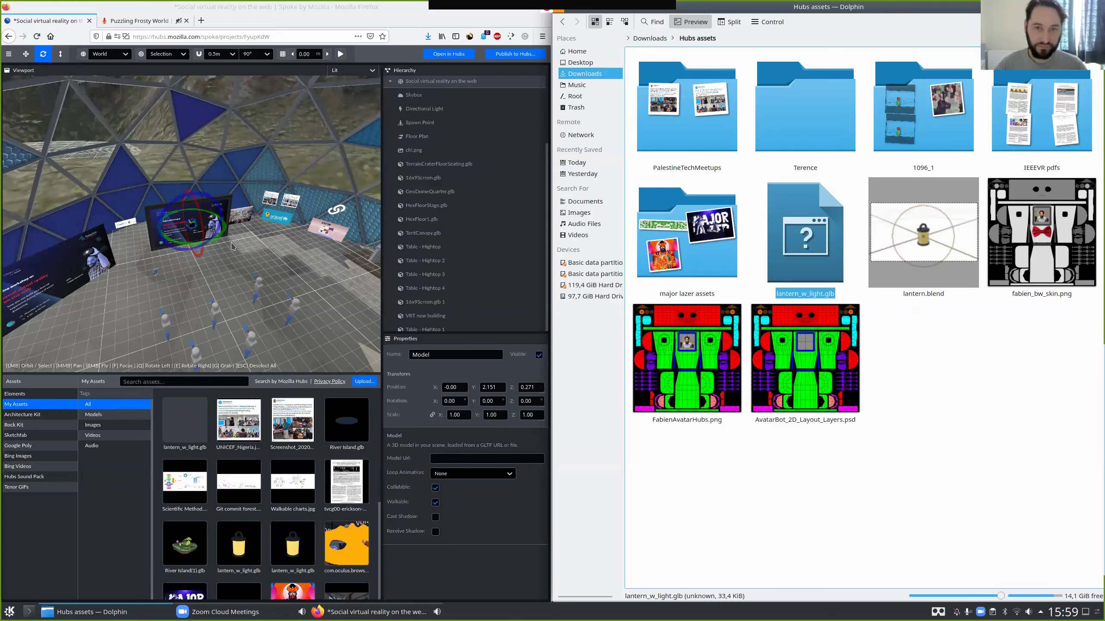
pyautogui.press('f')
pyautogui.click(231, 245)
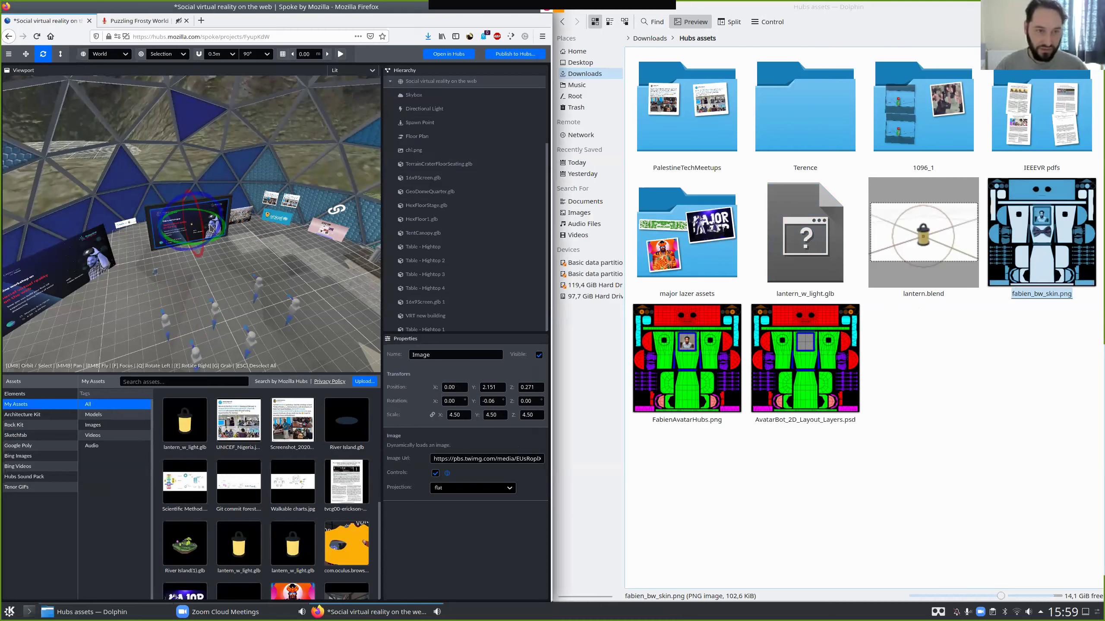
# Nudge the lantern out from the poster to -0.069, 2.151, 0.609 and maximize the editor.
pyautogui.hotkey('ctrl', 'v')
pyautogui.press('f')
pyautogui.press('t')
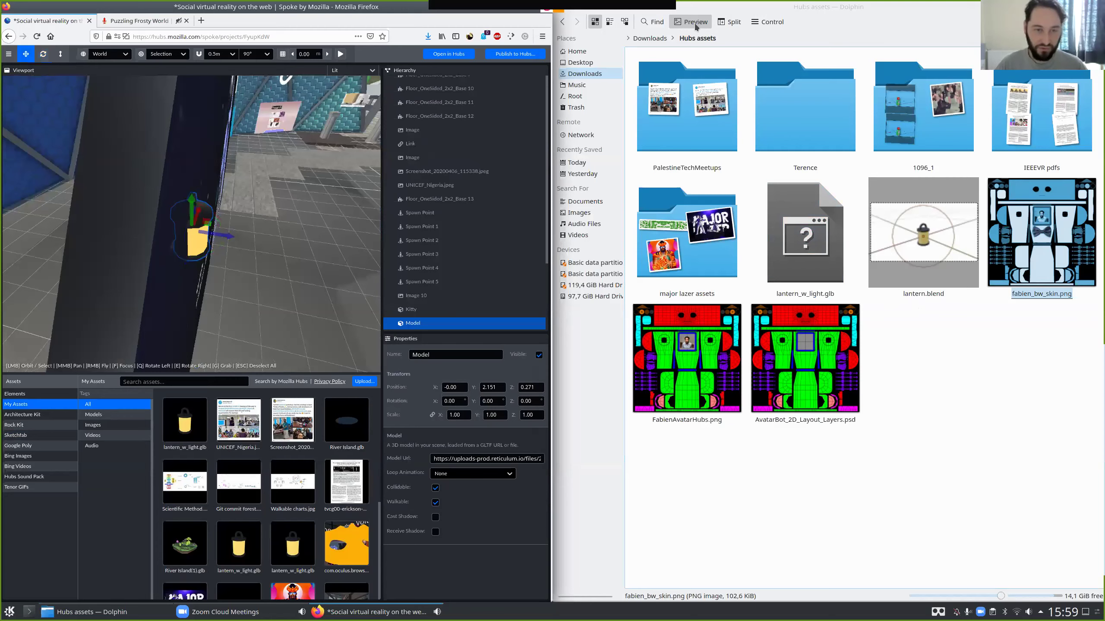
pyautogui.moveTo(400, 21); pyautogui.dragTo(395, 16)
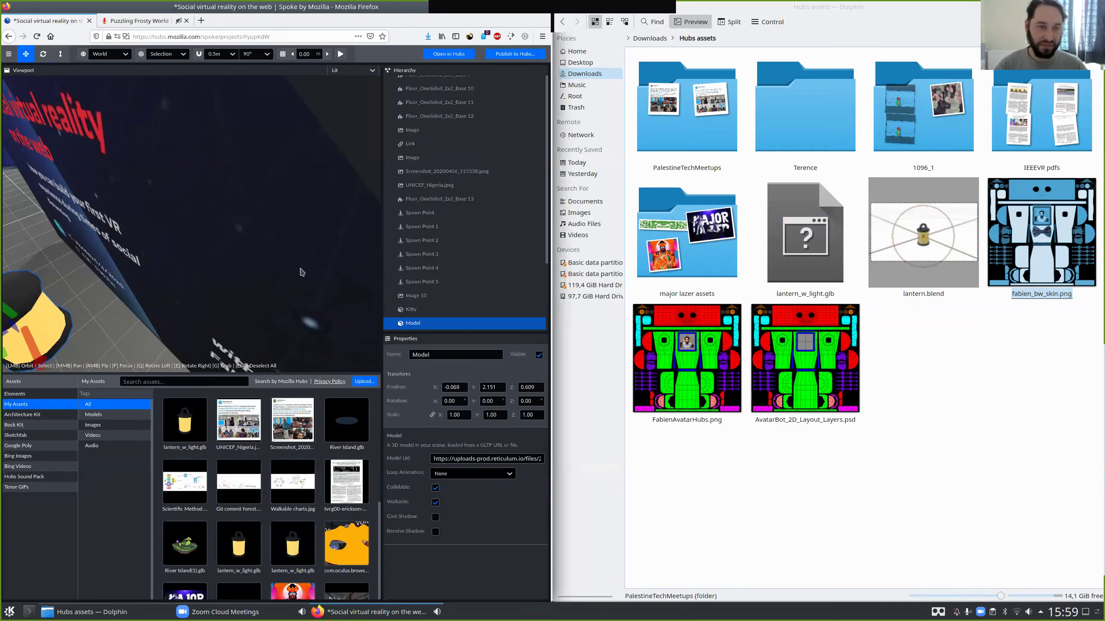
pyautogui.press('super+Page_Up')
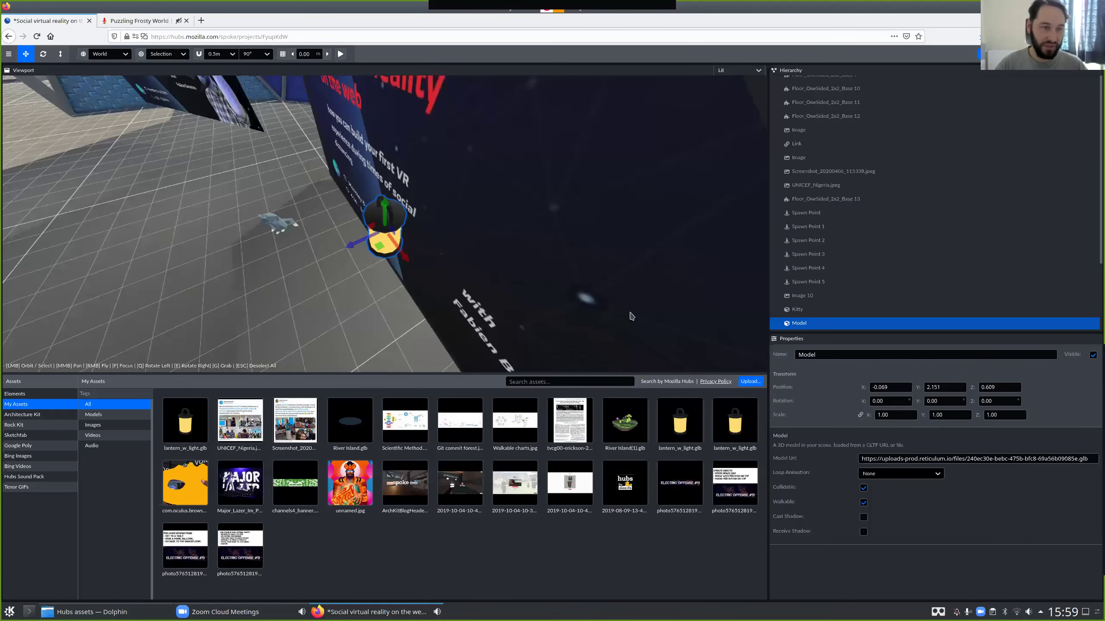
# Place the lantern on the floor at -0.549, 2.004, 1.617 before the poster.
pyautogui.scroll(-2, 513, 209)
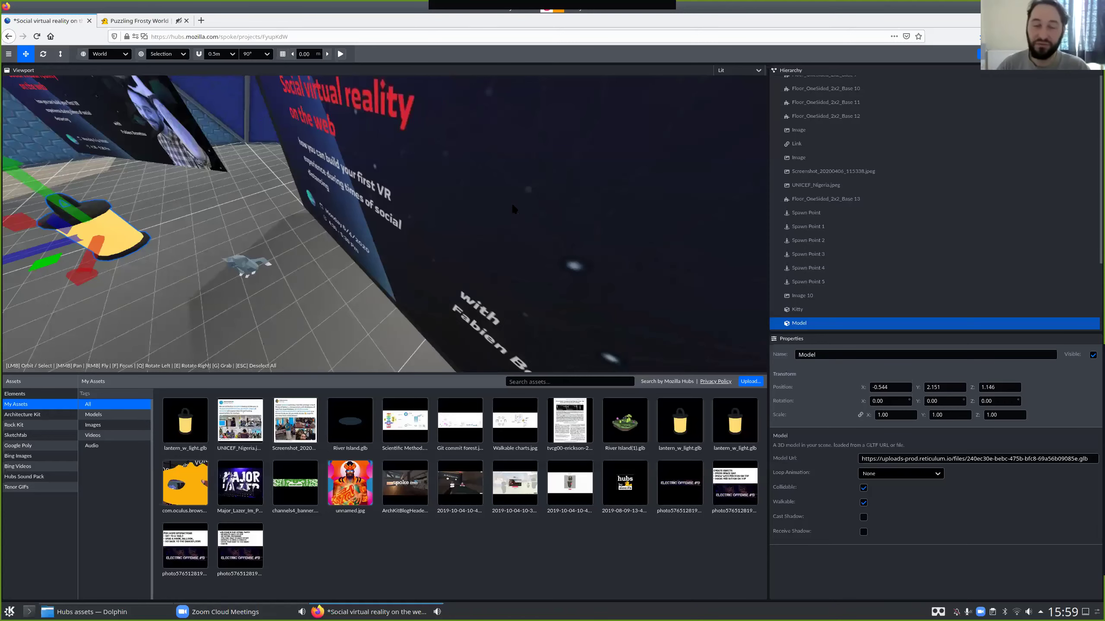
pyautogui.scroll(-2, 513, 206)
pyautogui.press('f')
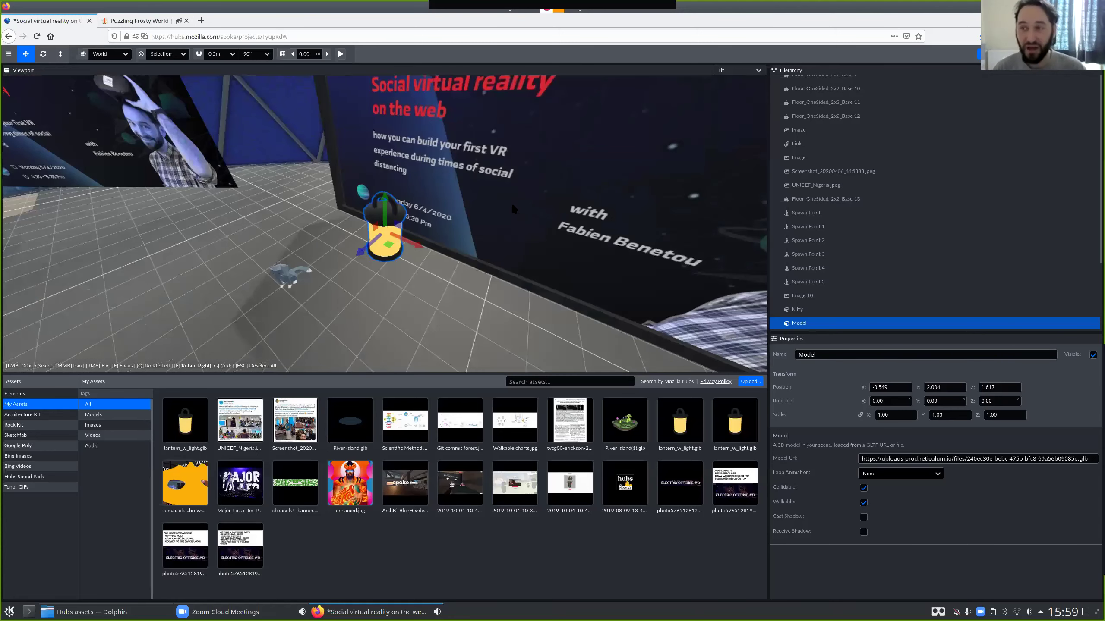
pyautogui.moveTo(511, 202); pyautogui.dragTo(512, 206)
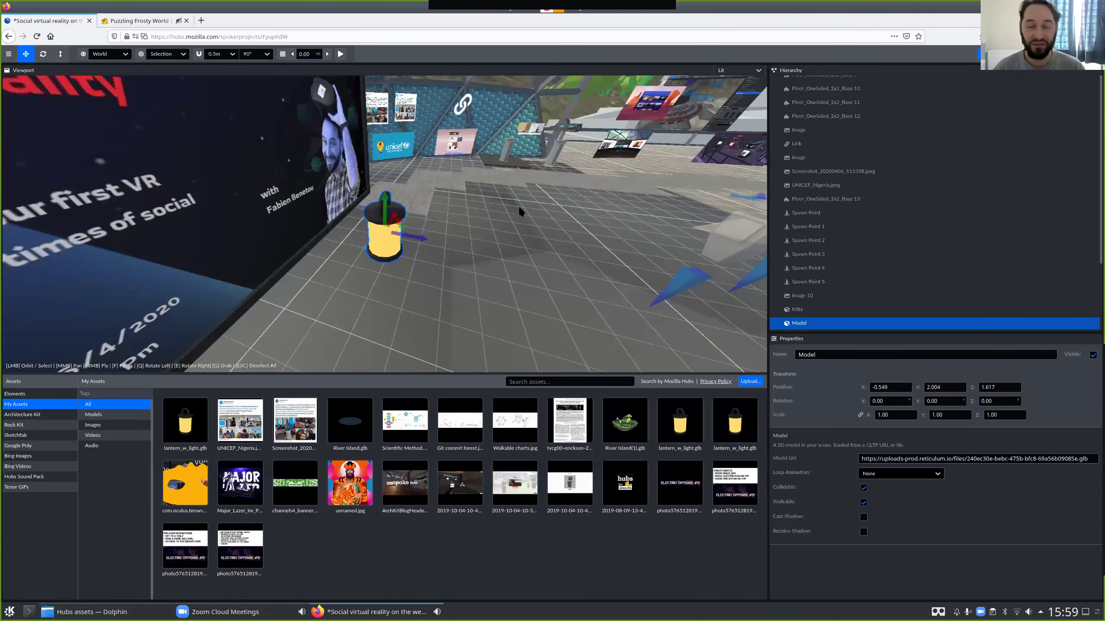
pyautogui.moveTo(228, 292); pyautogui.dragTo(229, 297)
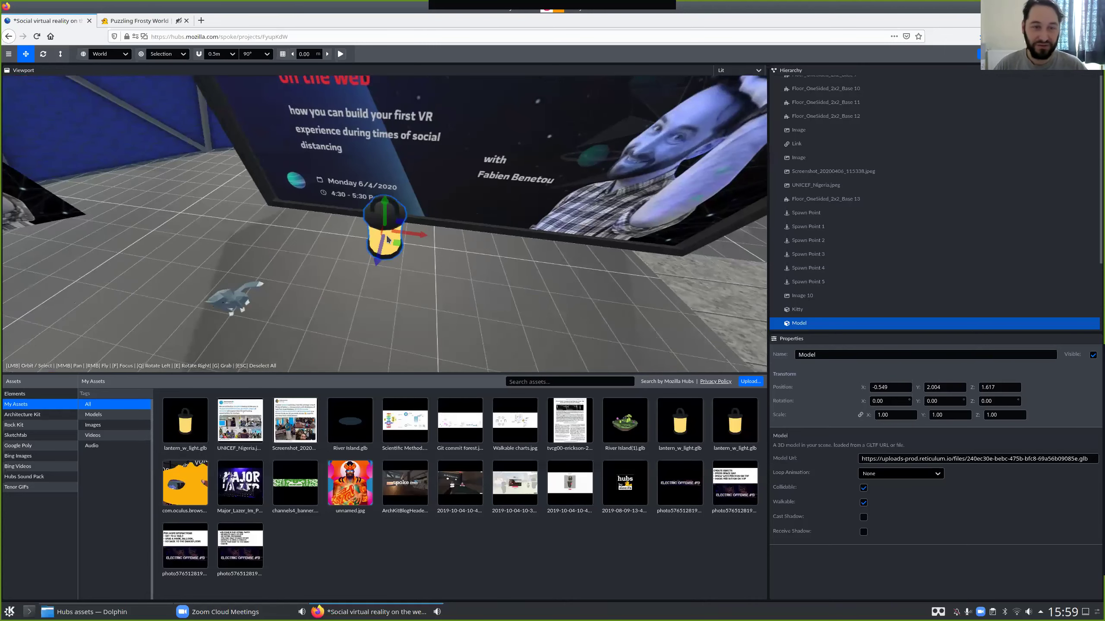
pyautogui.hotkey('ctrl', 'z')
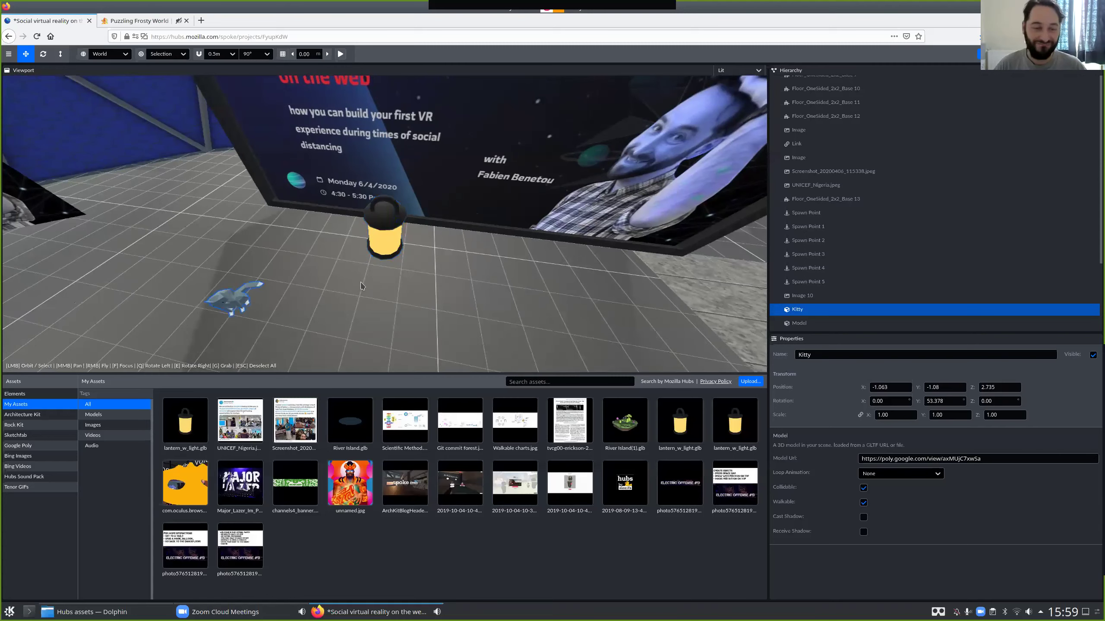
pyautogui.moveTo(363, 287); pyautogui.dragTo(363, 286)
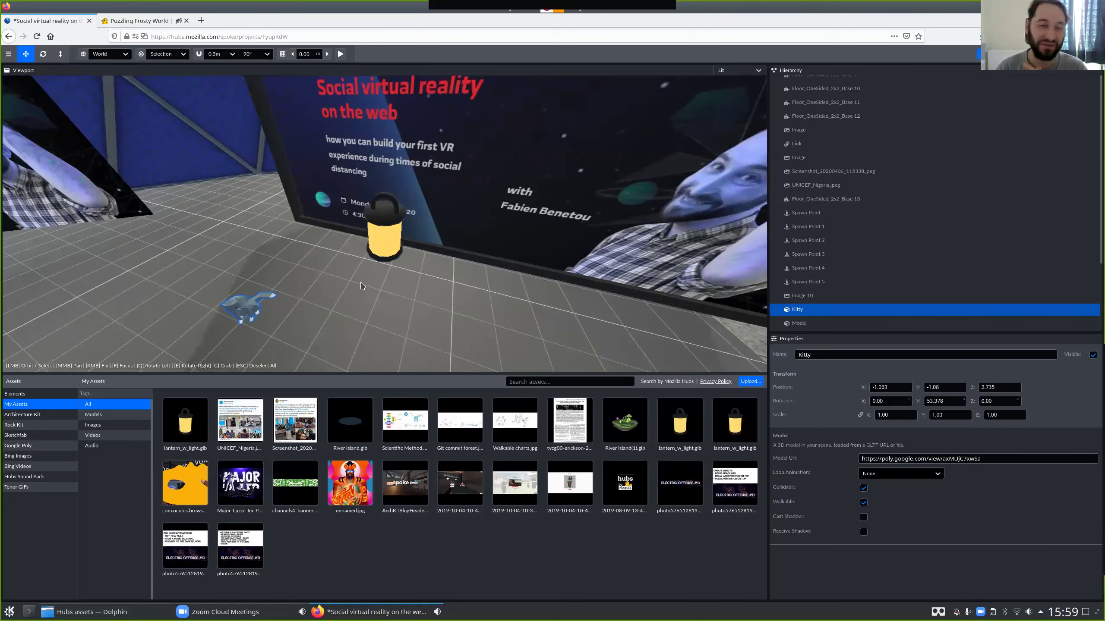
# Show the Google Poly cat results and look around the lantern and spawn points.
pyautogui.click(31, 446)
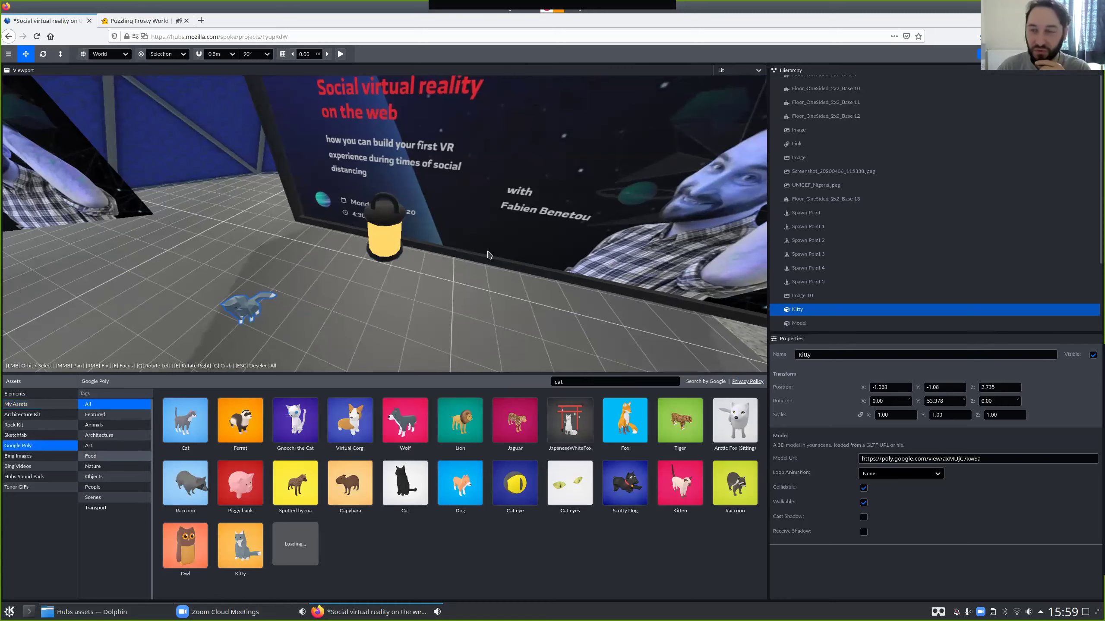
pyautogui.moveTo(611, 288); pyautogui.dragTo(487, 326)
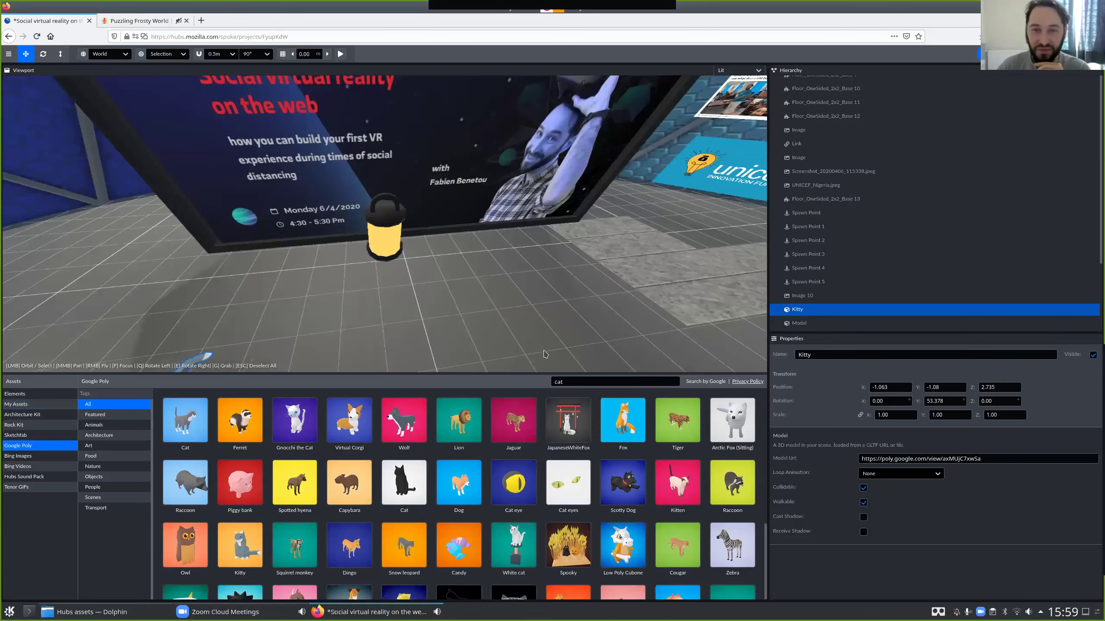
pyautogui.moveTo(439, 367); pyautogui.dragTo(574, 293)
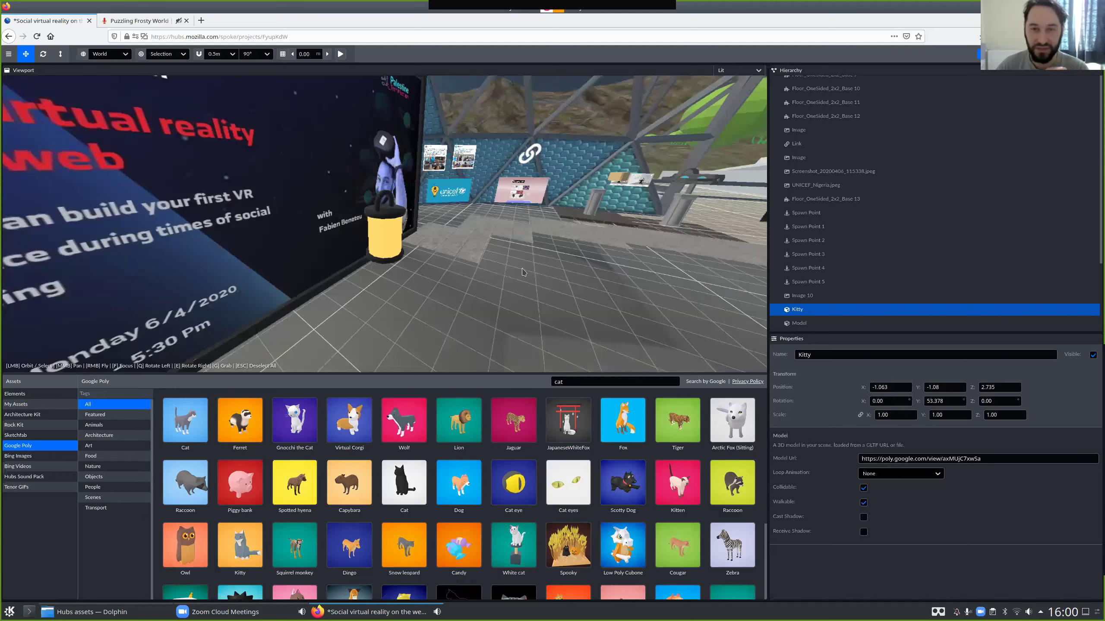
pyautogui.moveTo(427, 253); pyautogui.dragTo(400, 236)
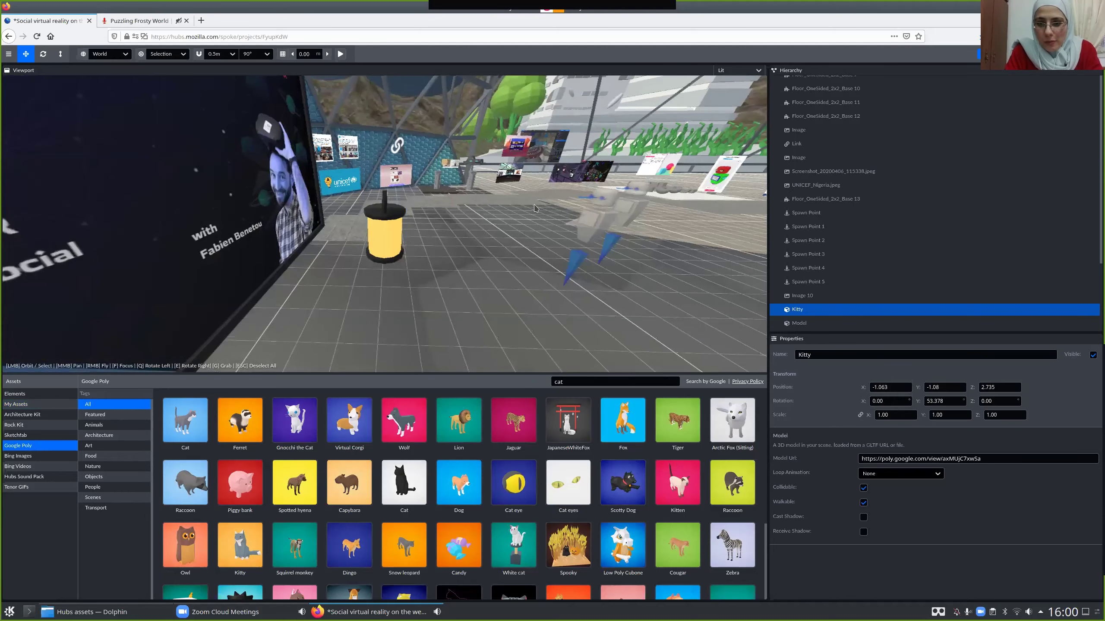
pyautogui.moveTo(461, 188); pyautogui.dragTo(536, 208)
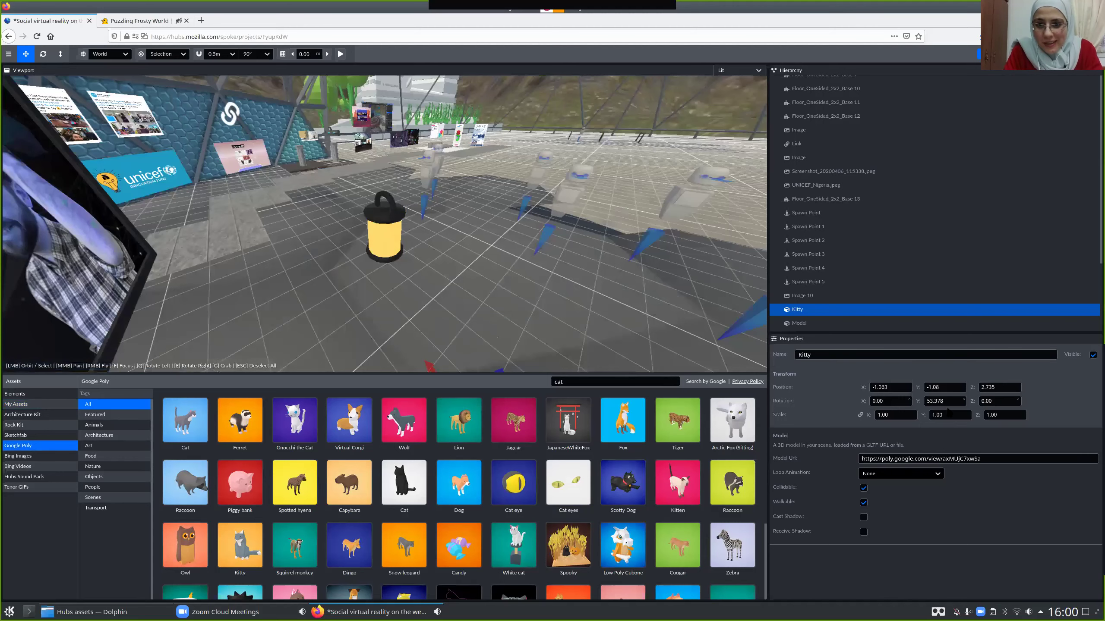
pyautogui.click(603, 284)
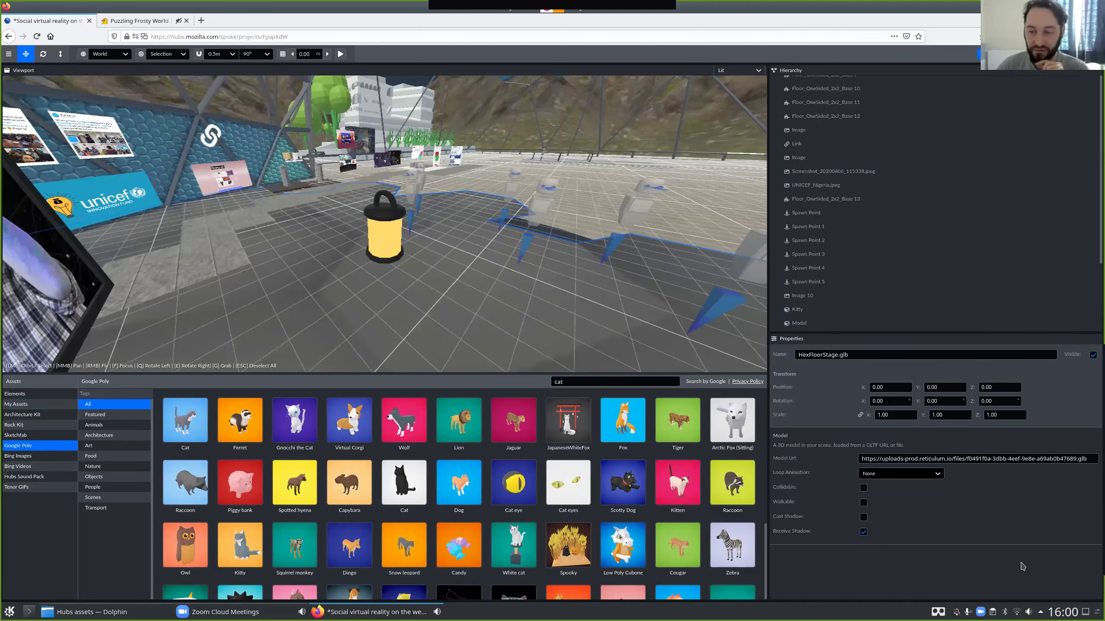
# Move the lantern along Z to position -0.549, 2.004, 2.12.
pyautogui.click(389, 226)
pyautogui.moveTo(406, 222); pyautogui.dragTo(456, 203)
pyautogui.moveTo(473, 274); pyautogui.dragTo(435, 300, button='right')
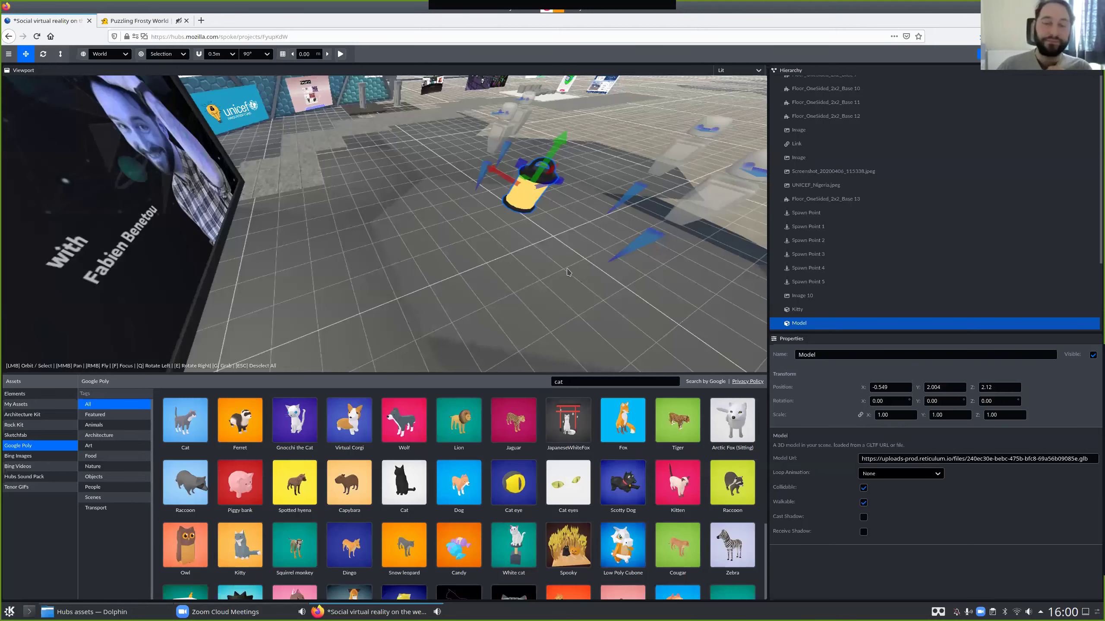
pyautogui.moveTo(579, 276); pyautogui.dragTo(580, 276)
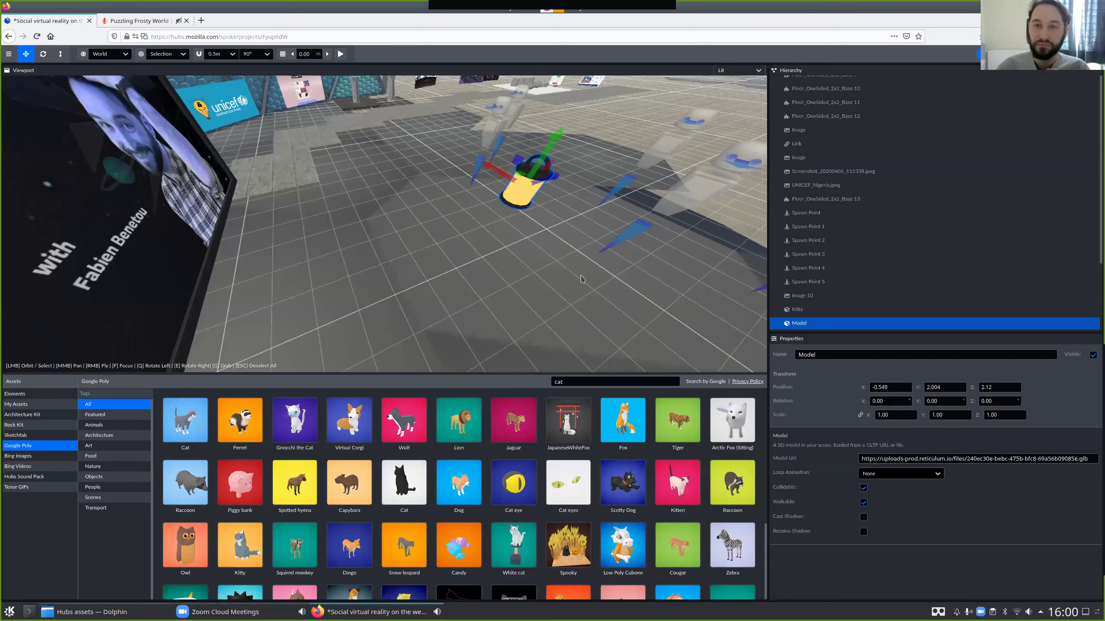
pyautogui.scroll(-3, 583, 279)
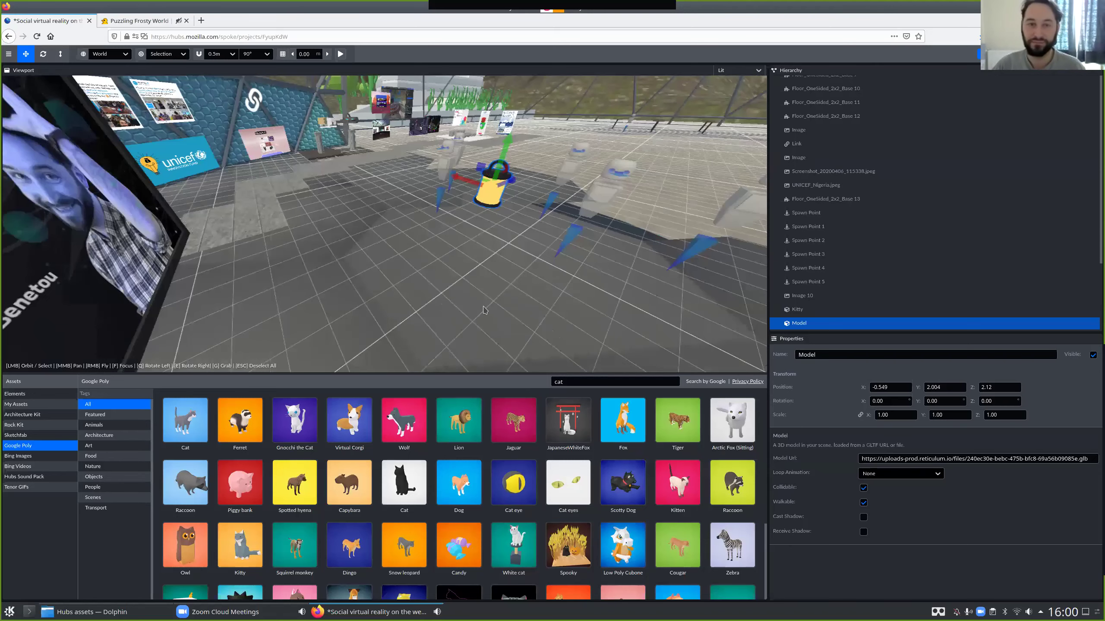
pyautogui.press('f')
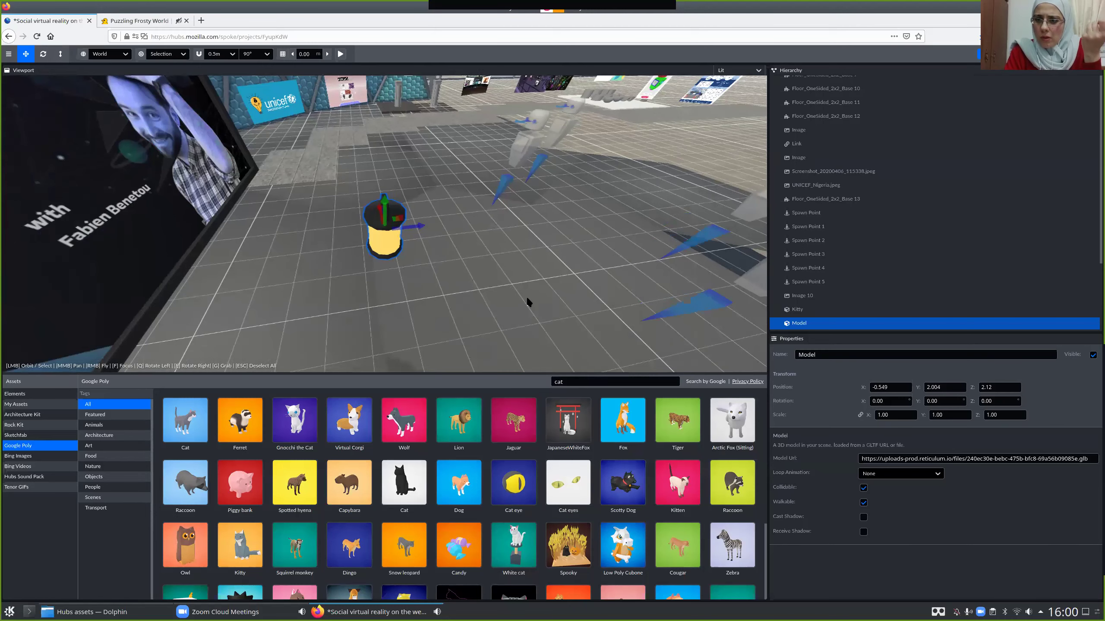
pyautogui.moveTo(527, 299); pyautogui.dragTo(565, 282)
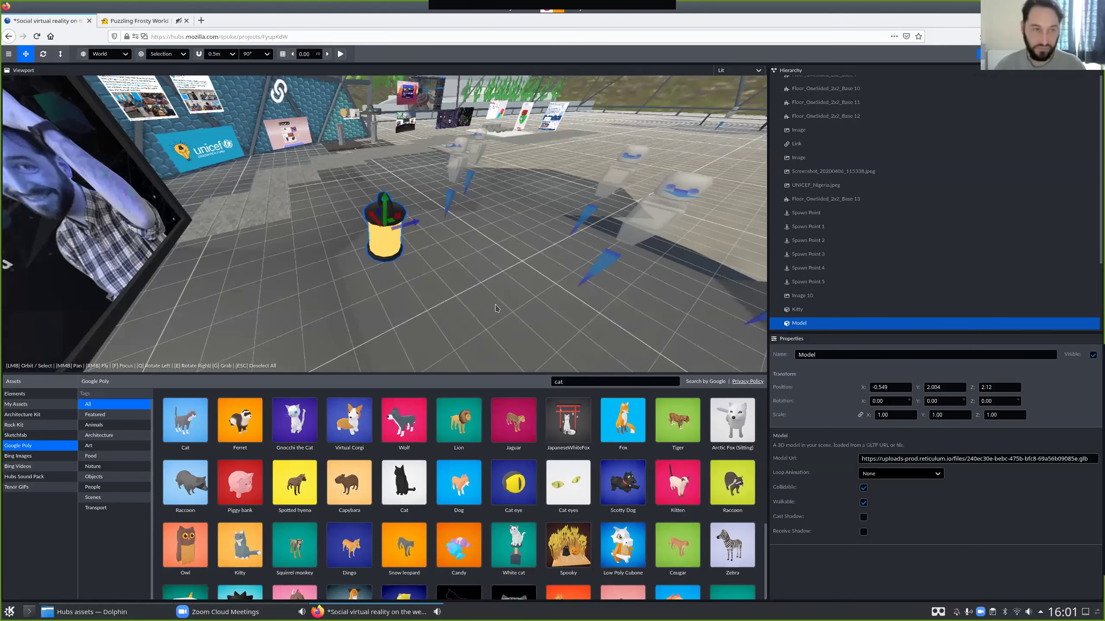
# Open a new tab and search the web for 'gltf'.
pyautogui.hotkey('ctrl', 't')
pyautogui.write('gl')
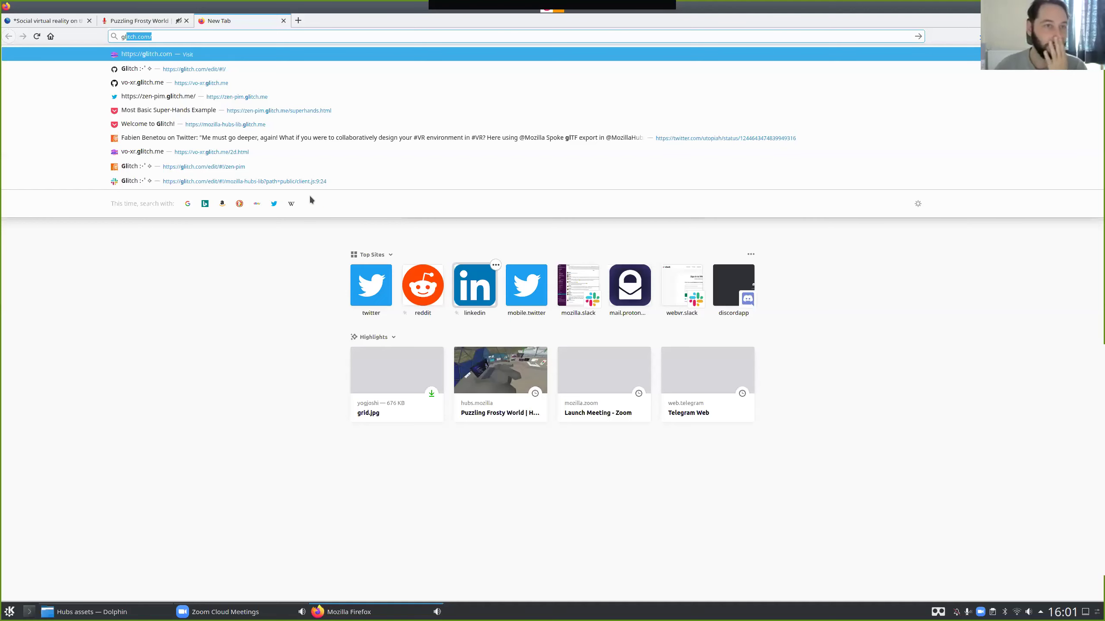
pyautogui.write('tf')
pyautogui.press('Return')
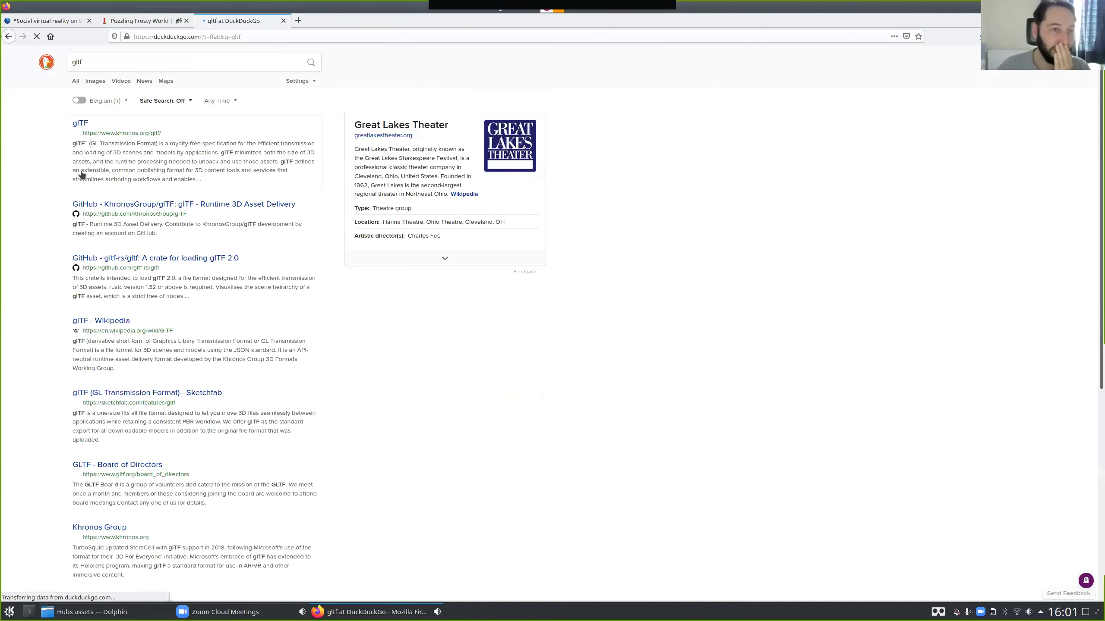
# Read the Khronos glTF overview page, then close its tab to return to Spoke.
pyautogui.click(81, 175)
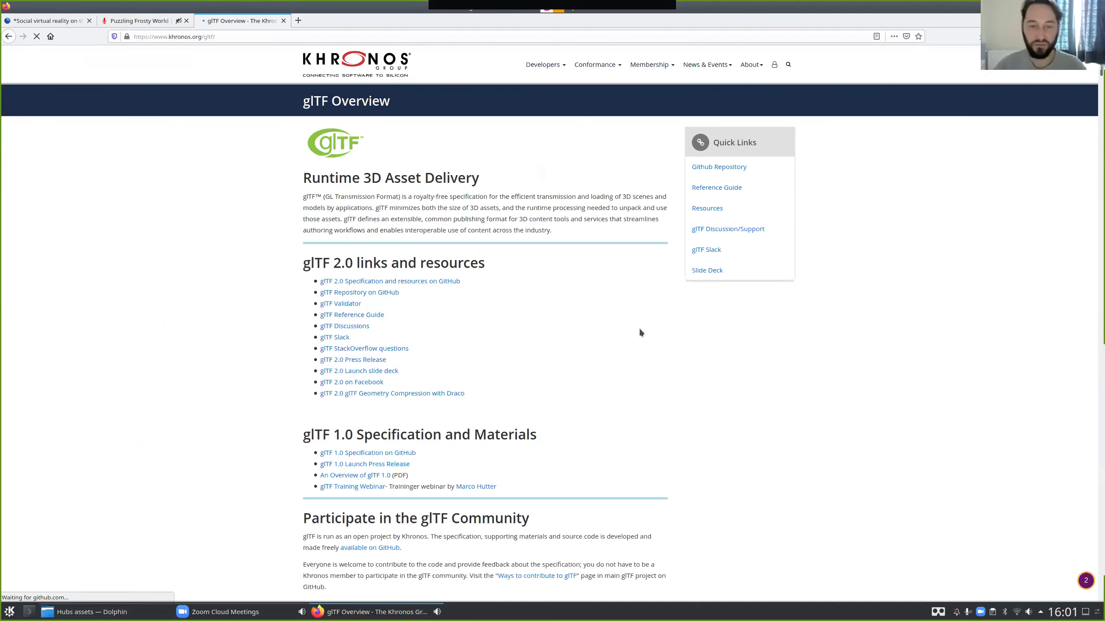
pyautogui.scroll(-10, 573, 318)
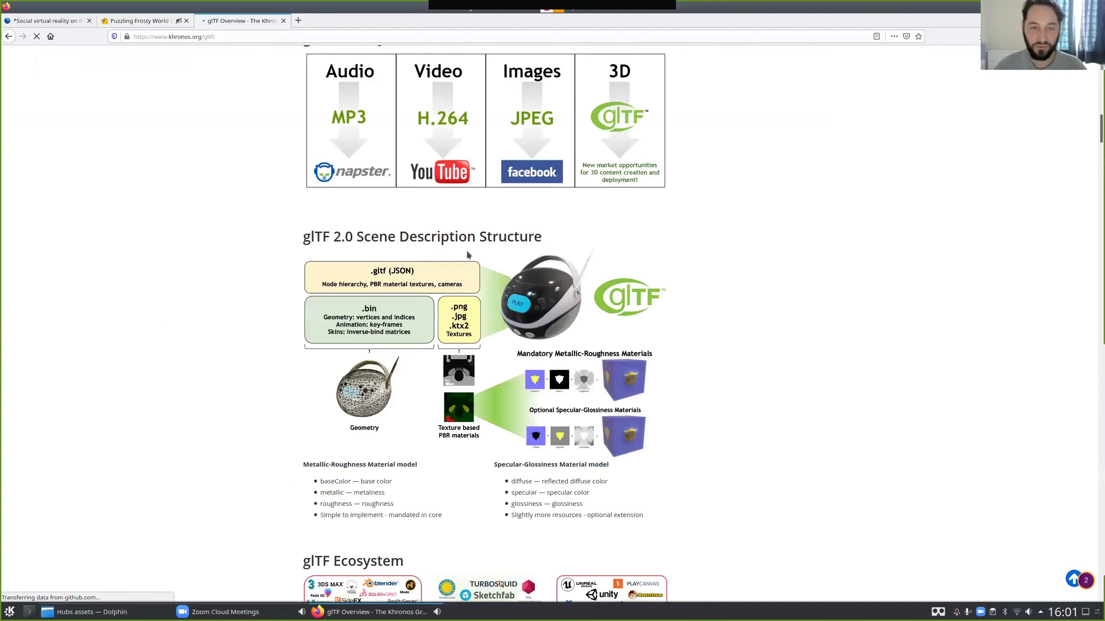
pyautogui.scroll(-8, 342, 314)
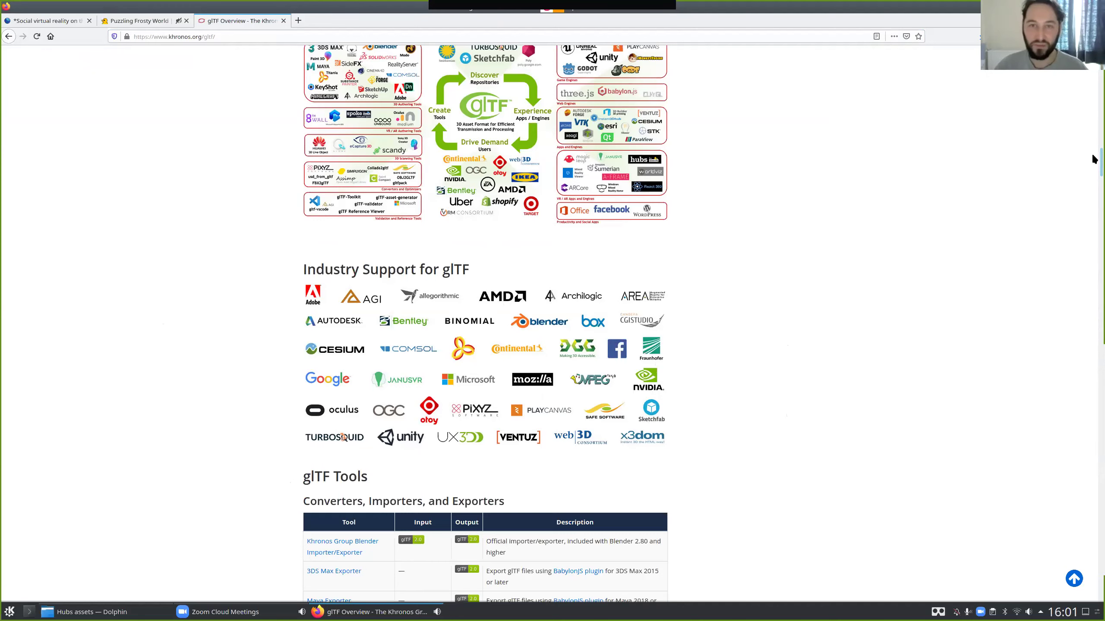
pyautogui.scroll(1, 1094, 159)
pyautogui.scroll(2, 1095, 159)
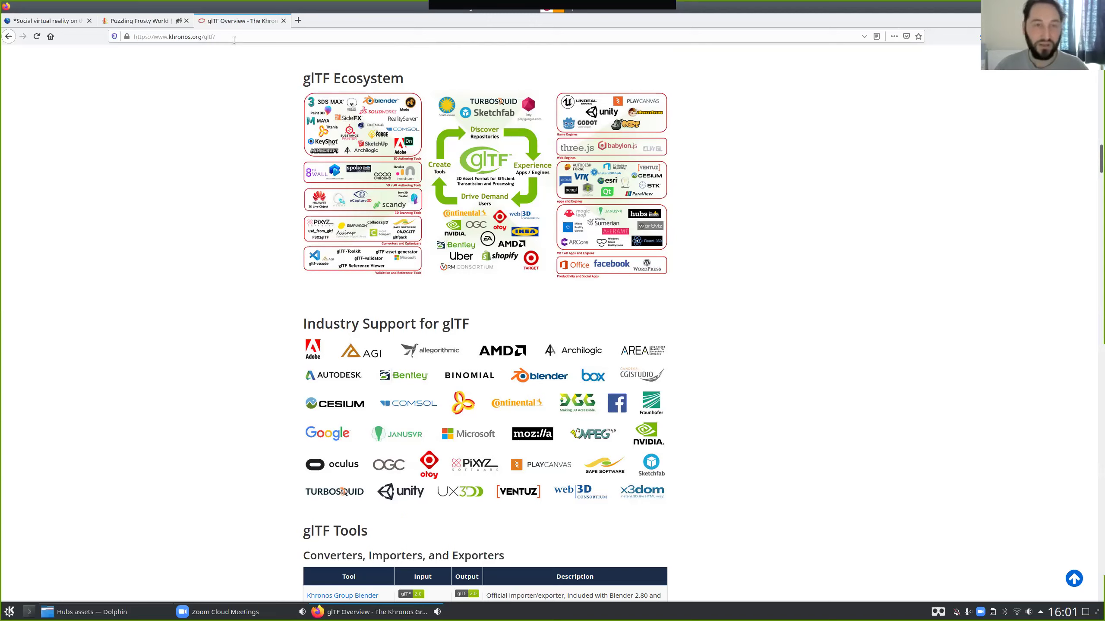
pyautogui.click(234, 41)
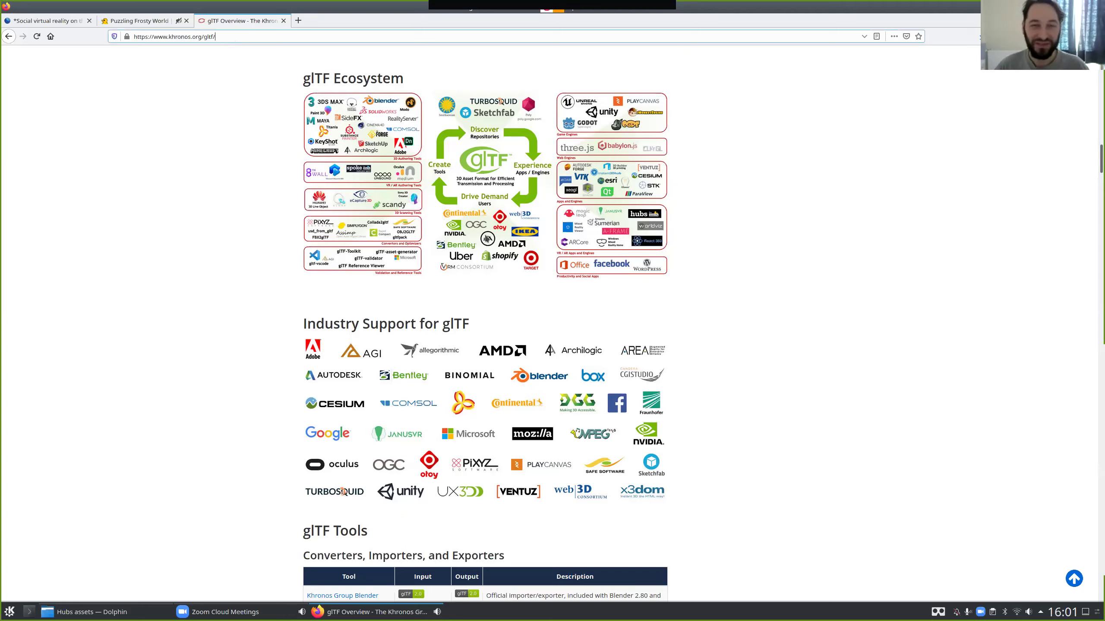
pyautogui.hotkey('ctrl', 'w')
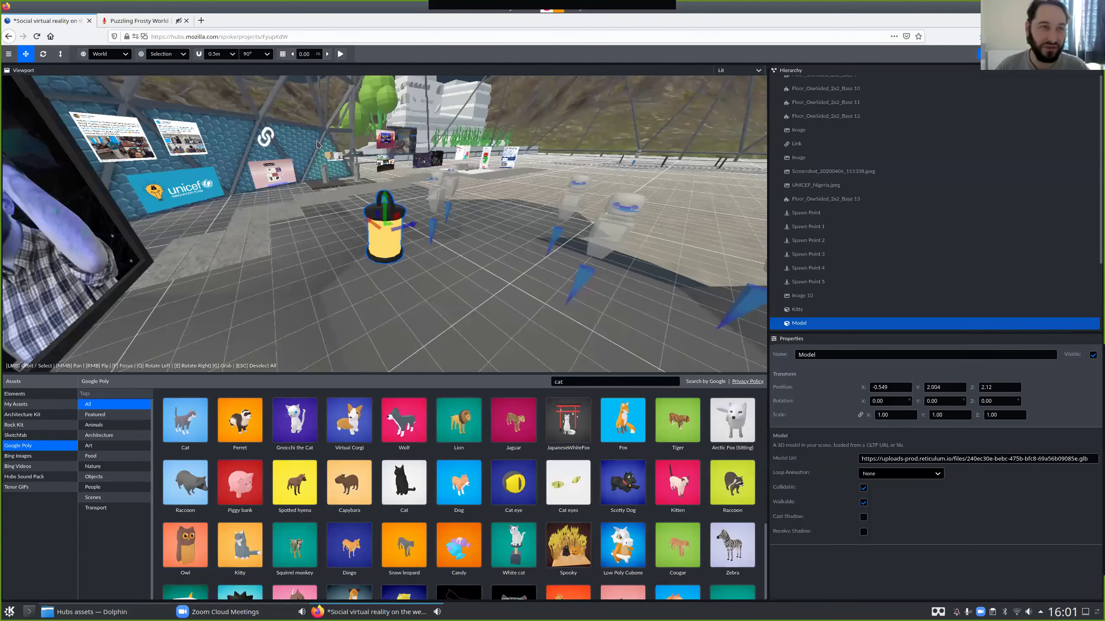
# Leave the Spoke yellow-model view for the Puzzling Frosty World Hubs room and look around it.
pyautogui.moveTo(318, 144); pyautogui.dragTo(257, 66)
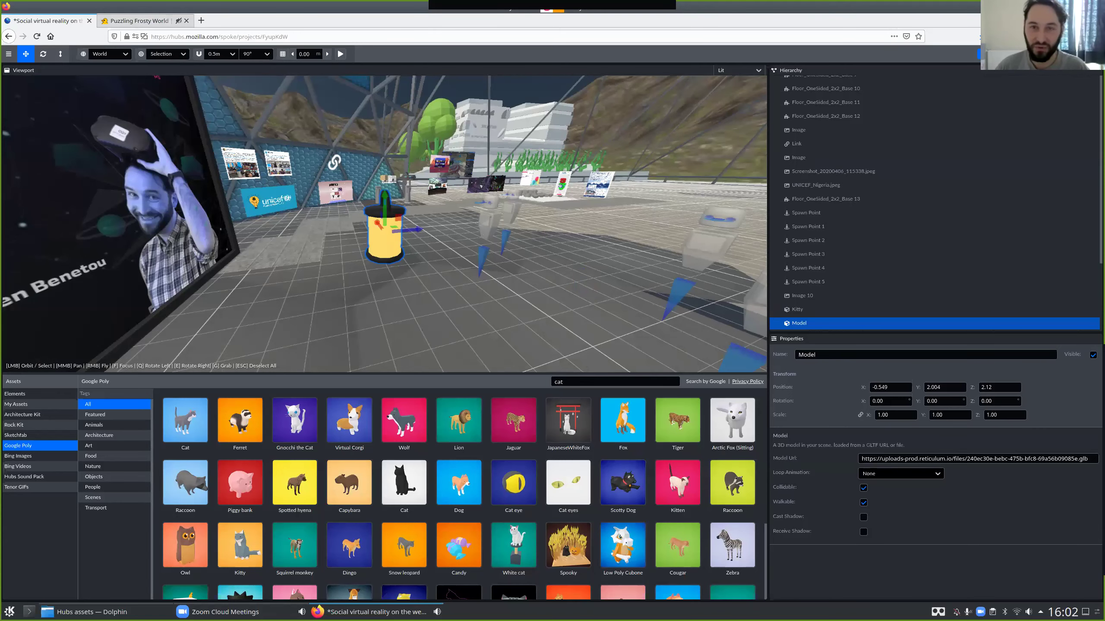
pyautogui.click(139, 21)
pyautogui.moveTo(490, 341)
pyautogui.mouseDown()
pyautogui.moveTo(511, 358)
pyautogui.moveTo(481, 349)
pyautogui.mouseUp()
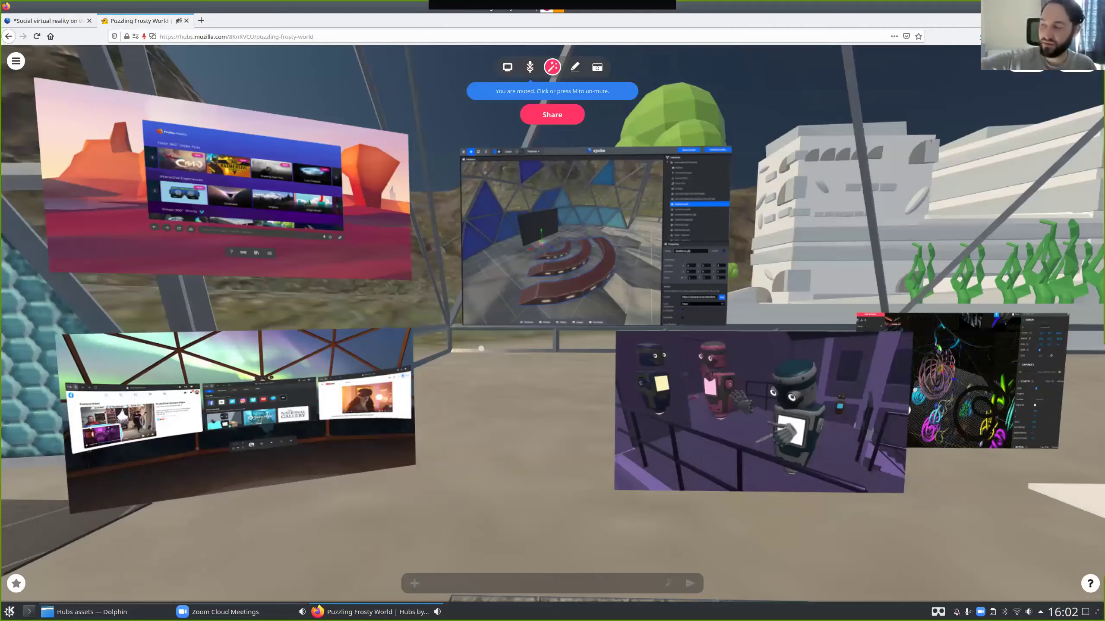
# Display the Puzzling Frosty World room's share link and code, then return to the Spoke editor.
pyautogui.moveTo(481, 348); pyautogui.dragTo(501, 350)
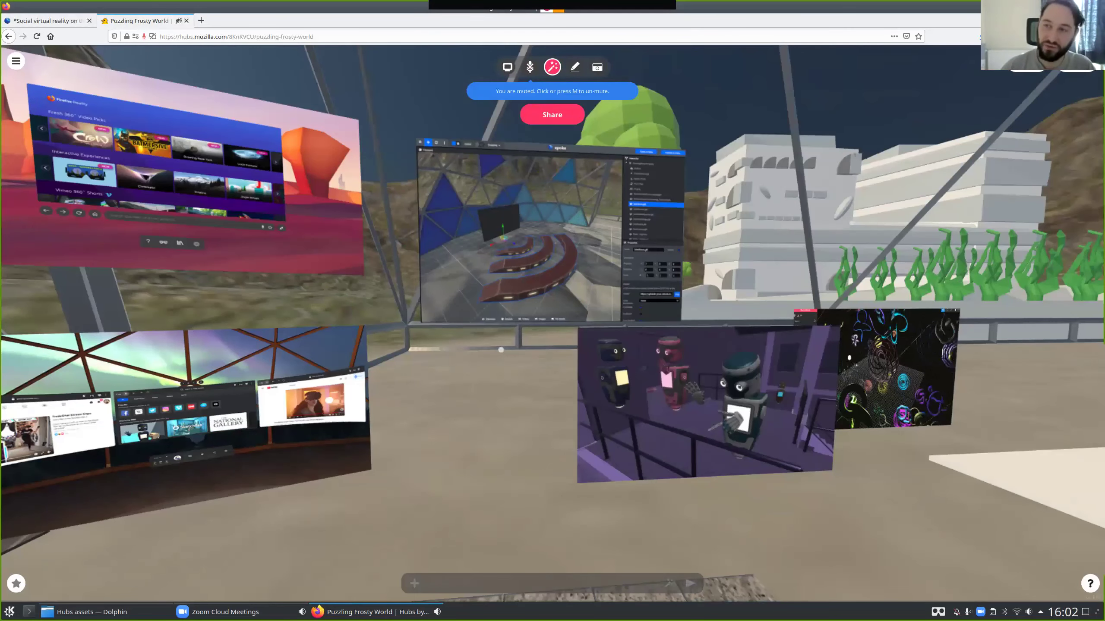
pyautogui.click(564, 118)
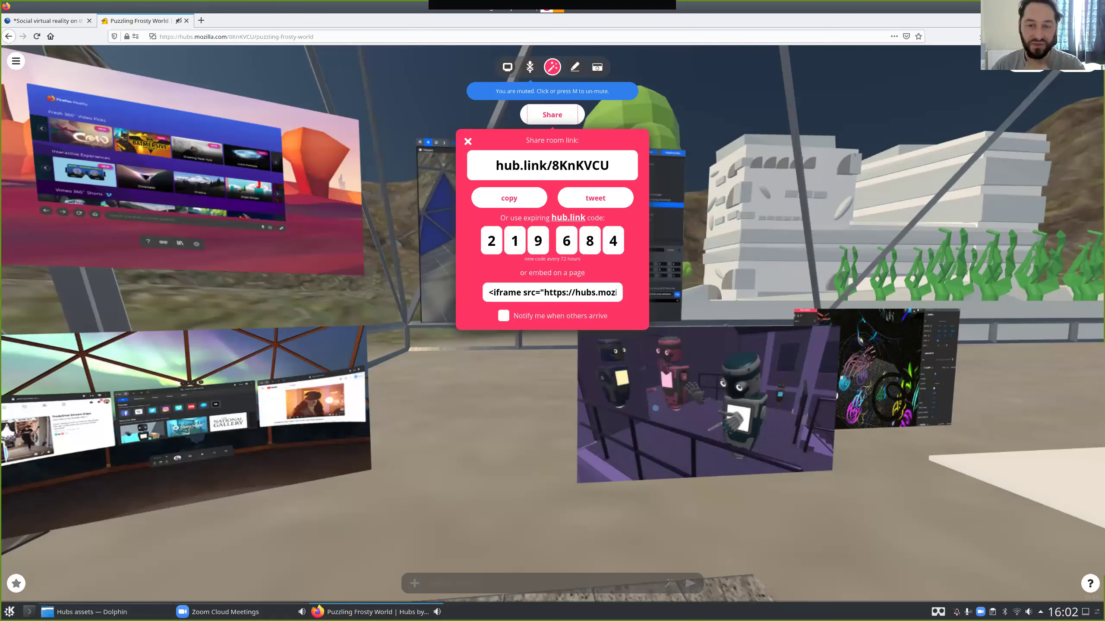
pyautogui.moveTo(656, 409); pyautogui.dragTo(661, 428)
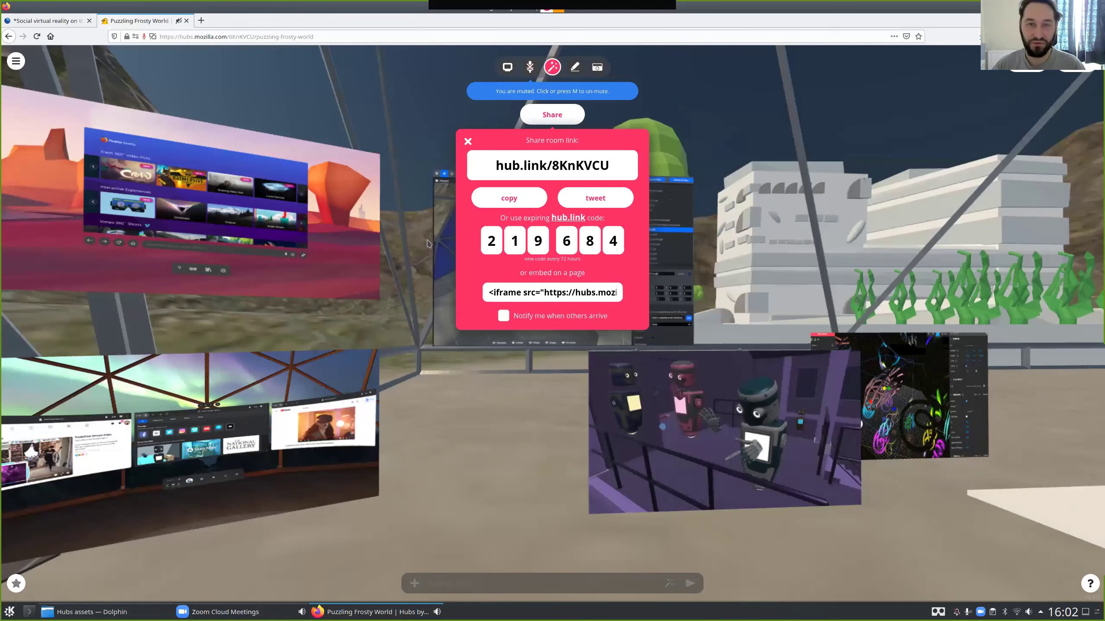
pyautogui.hotkey('ctrl', 'Tab')
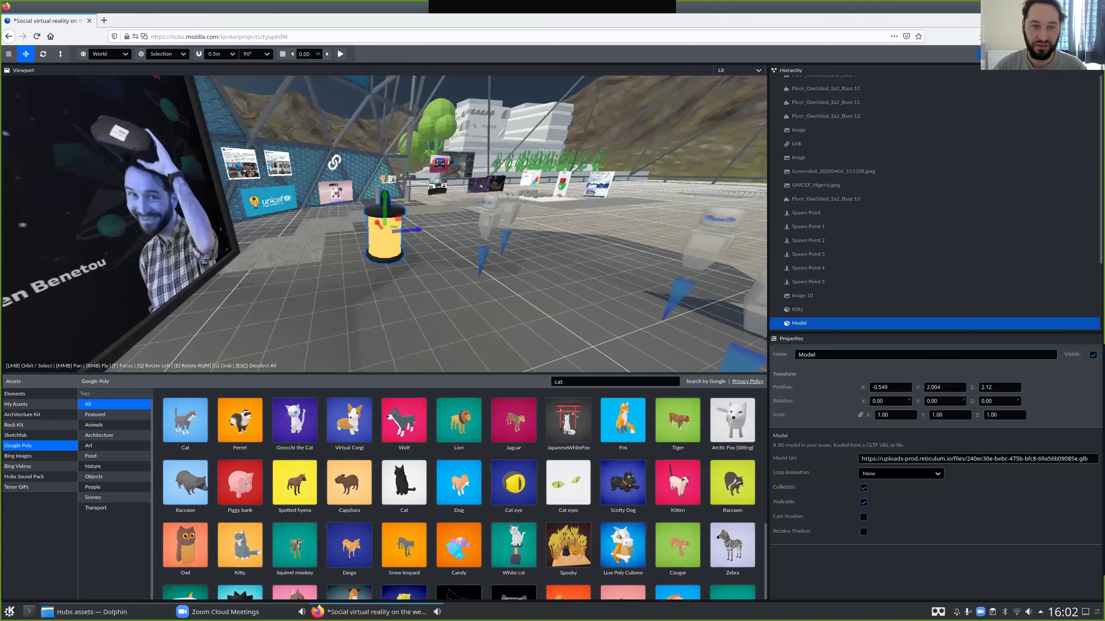
# Begin publishing the dome scene with Ctrl+S and open a new blank browser tab.
pyautogui.hotkey('ctrl', 's')
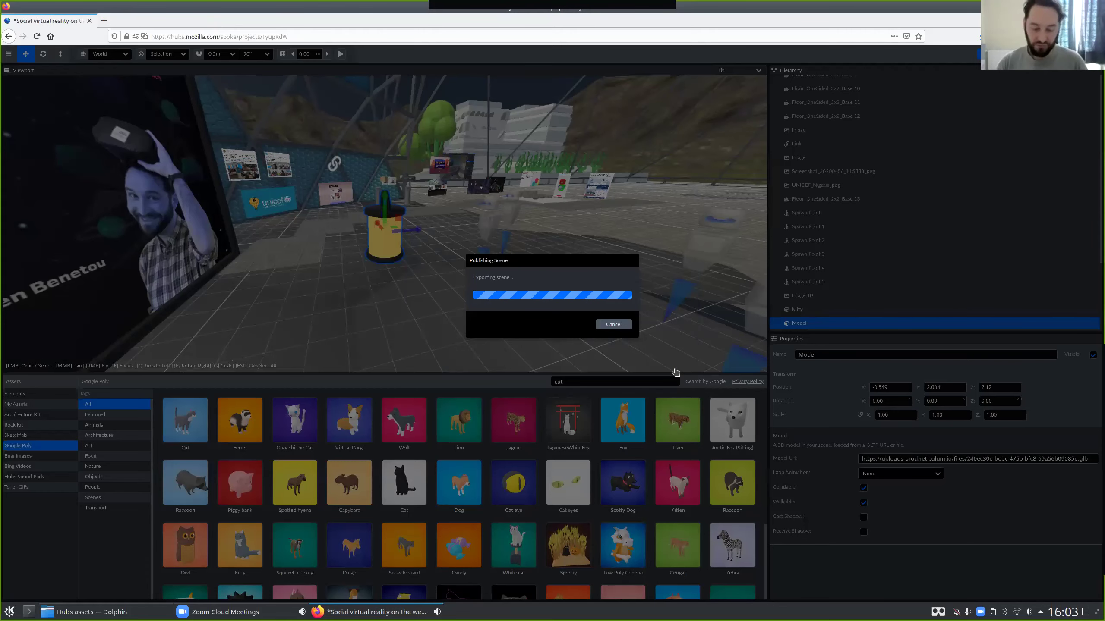
pyautogui.hotkey('ctrl', 't')
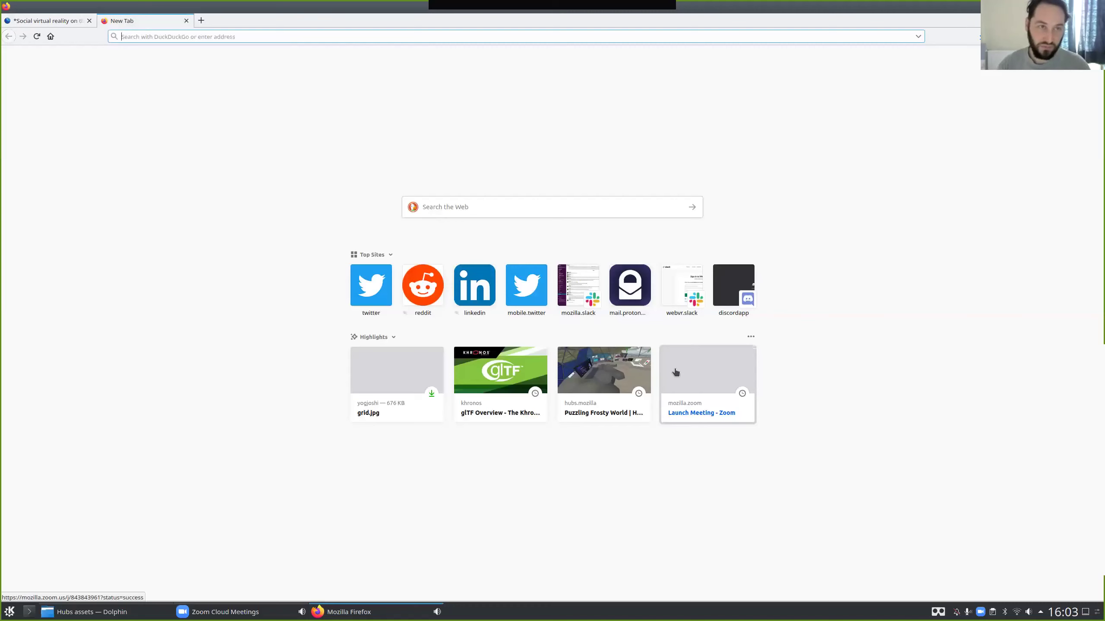
# Load the MozillaReality GitHub page from an address-bar search.
pyautogui.write('github mozilla spo')
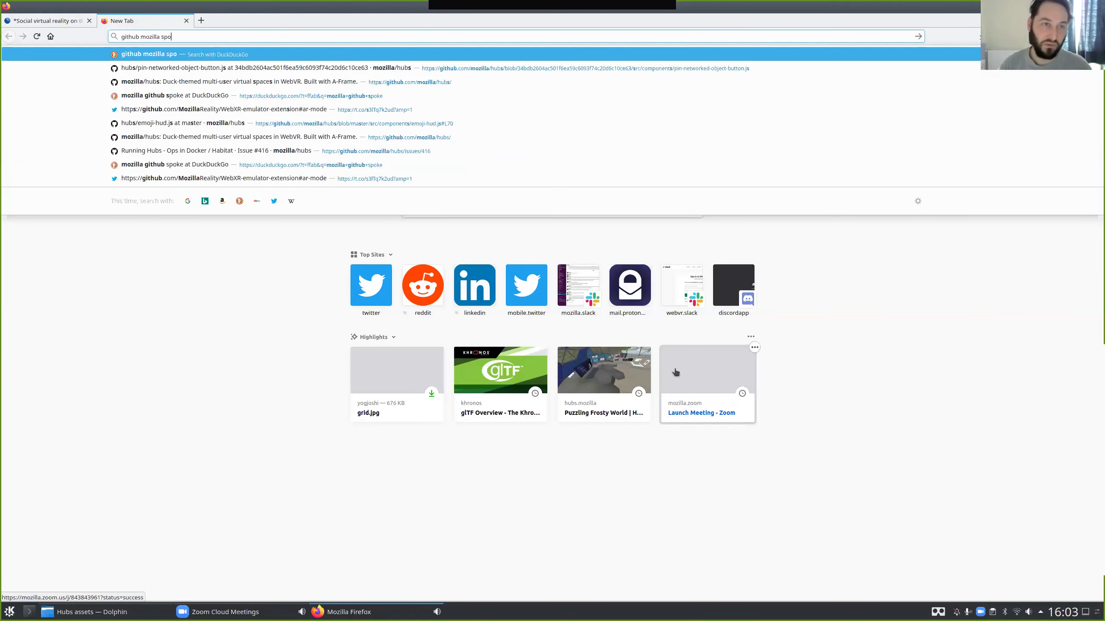
pyautogui.hotkey('ctrl', 'BackSpace')
pyautogui.write('hubs')
pyautogui.press('Down')
pyautogui.hotkey('ctrl', 'BackSpace')
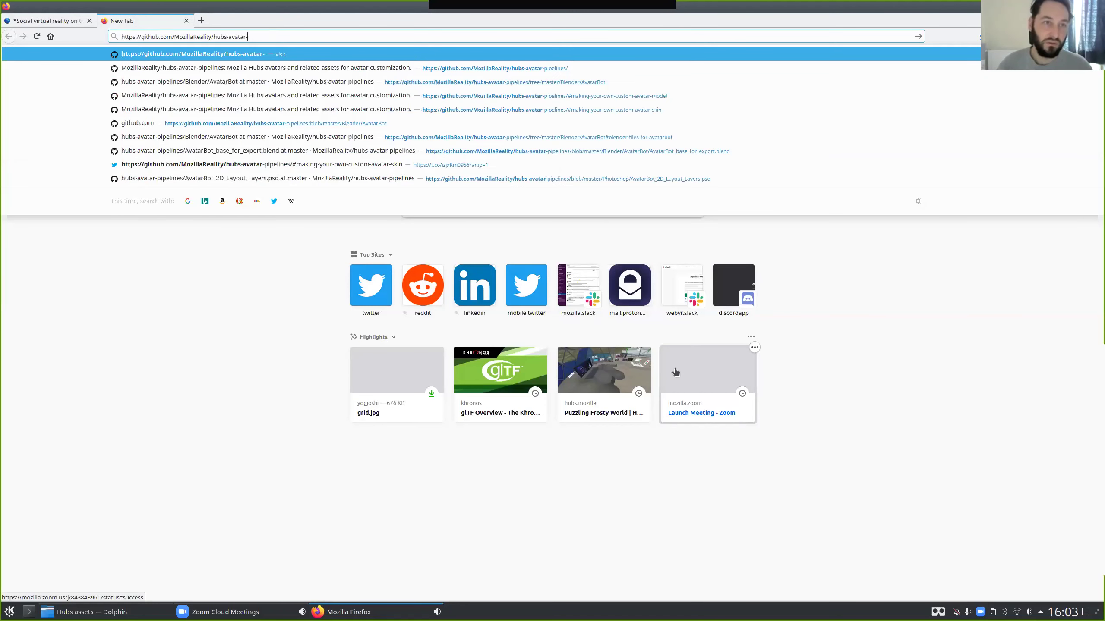
pyautogui.hotkey('ctrl', 'BackSpace')
pyautogui.hotkey('ctrl', 'BackSpace')
pyautogui.press('Return')
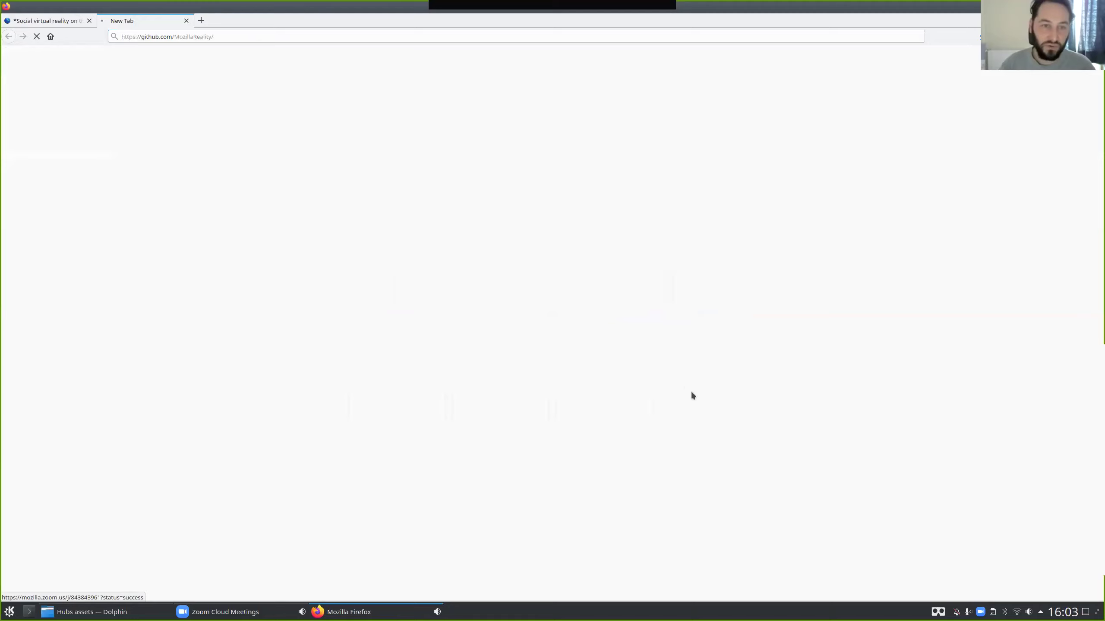
# Open FirefoxReality in a background tab, load mozilla/Spoke, then close the FirefoxReality tab.
pyautogui.middleClick(328, 220)
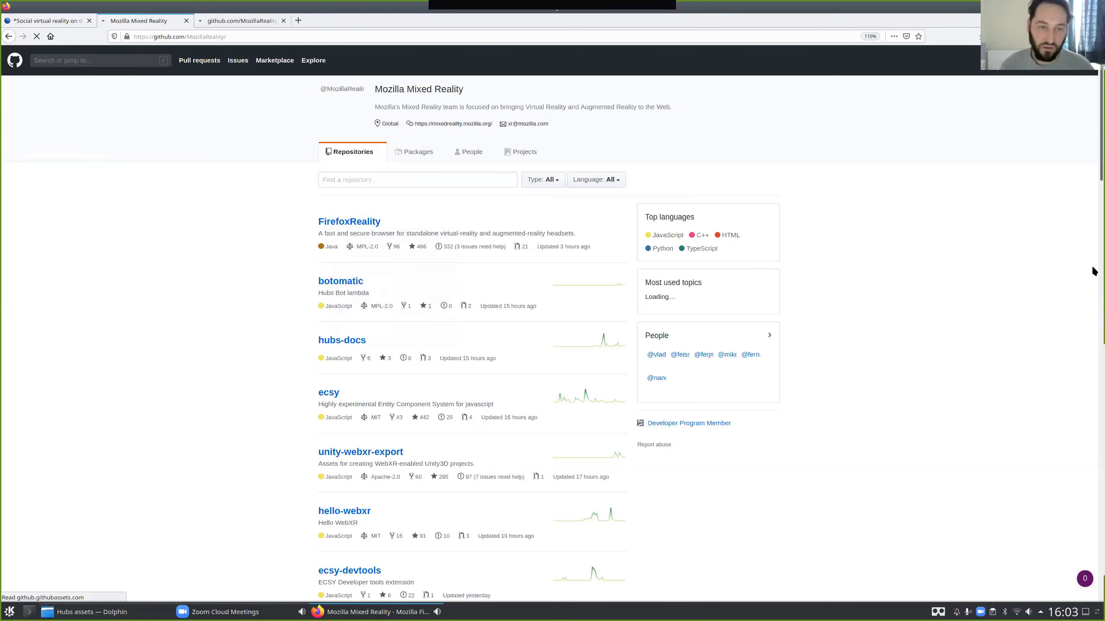
pyautogui.scroll(-5, 1094, 274)
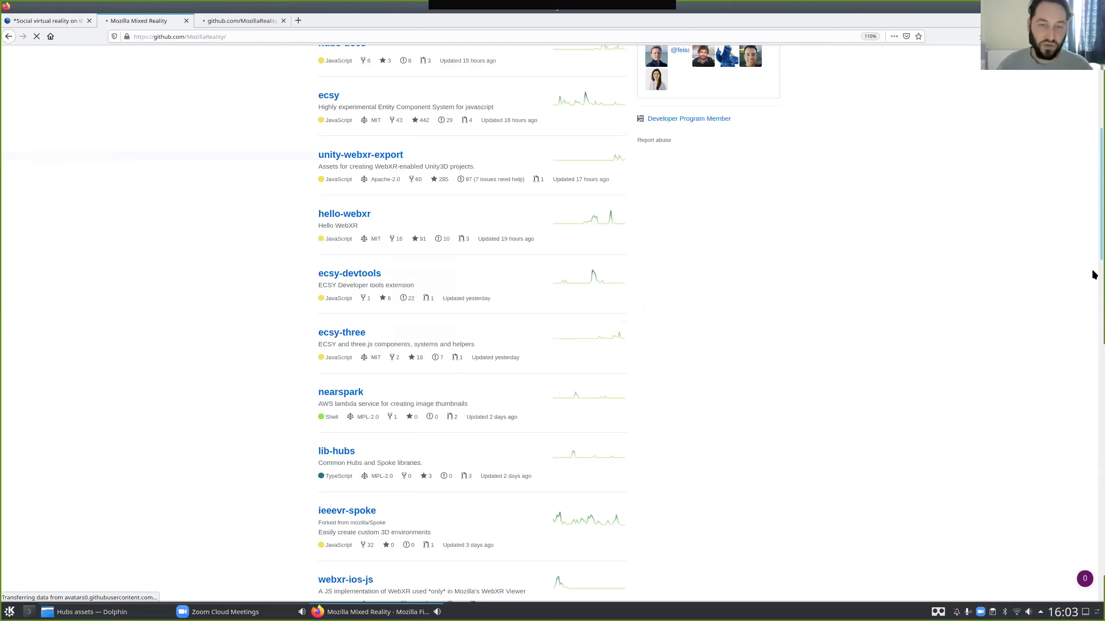
pyautogui.hotkey('ctrl', 'l')
pyautogui.write('hubs.mozilla.com/')
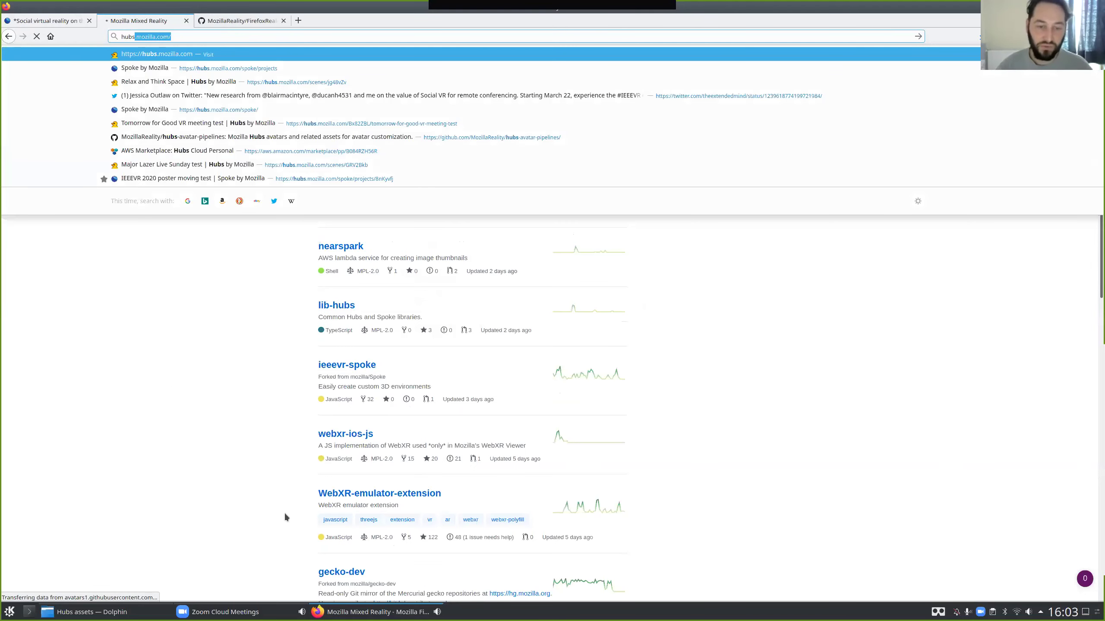
pyautogui.hotkey('ctrl', 'Tab')
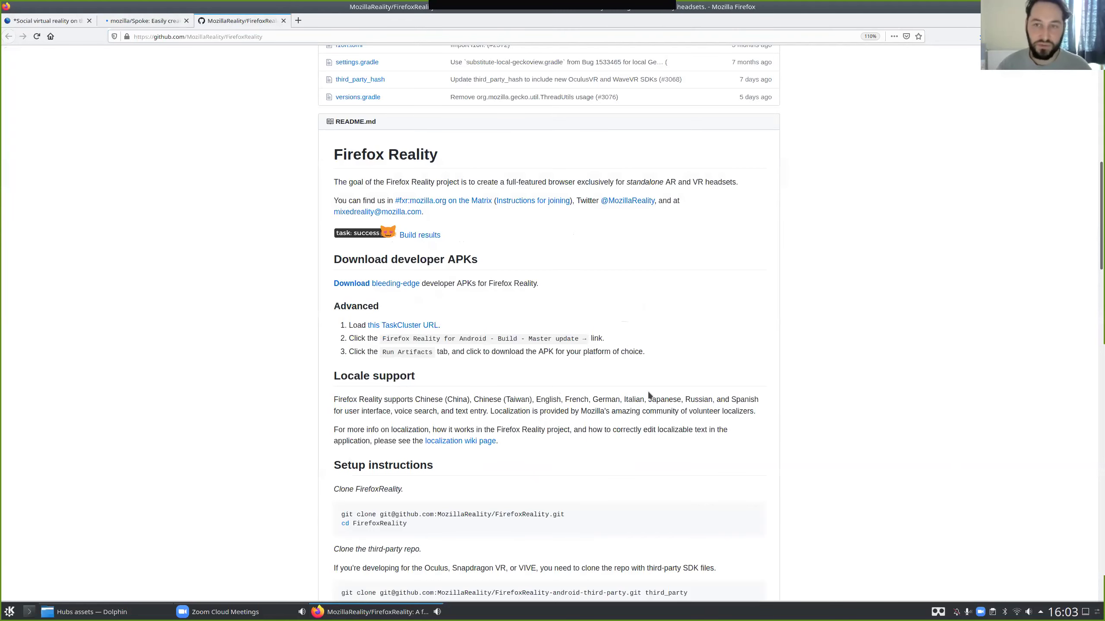
pyautogui.scroll(10, 748, 165)
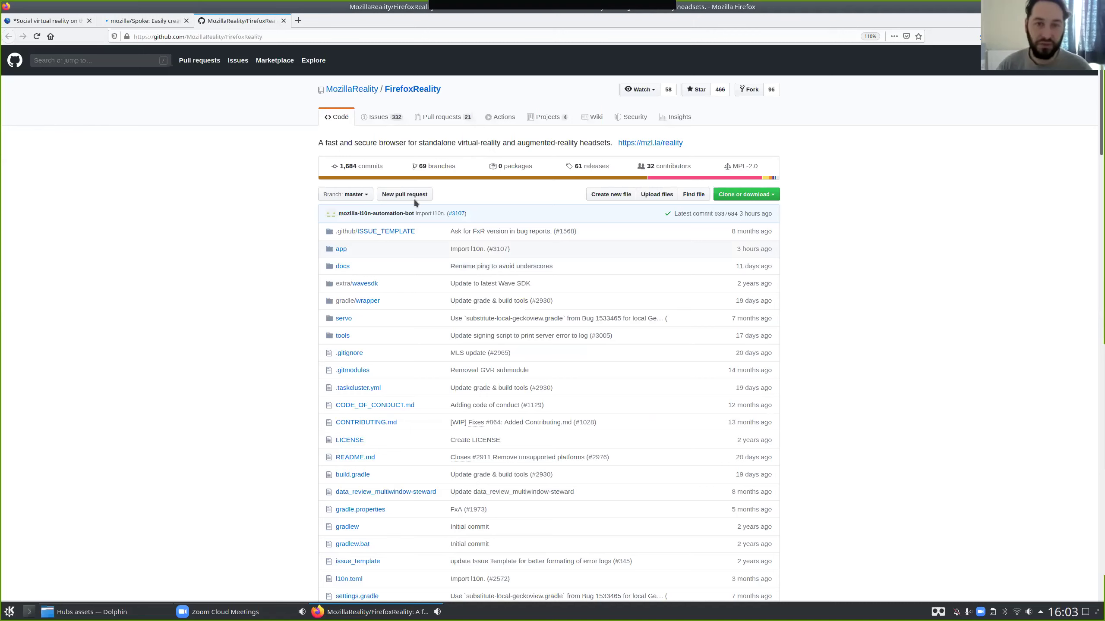
pyautogui.hotkey('ctrl', 'w')
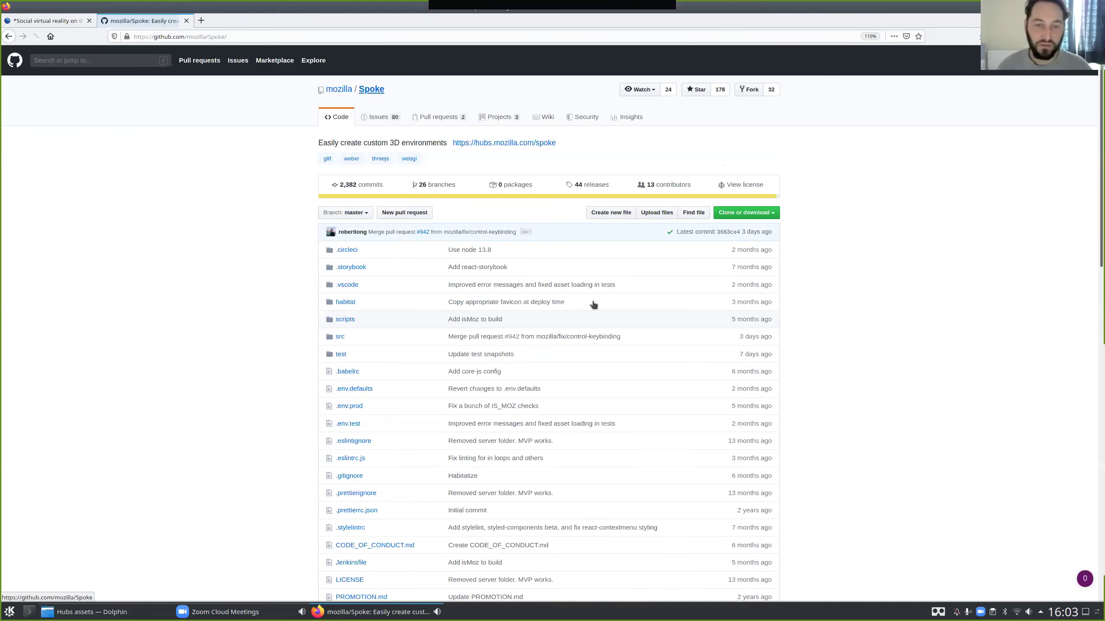
# Skim the Spoke README, view its license, then go back and jump to the page bottom.
pyautogui.scroll(-10, 738, 343)
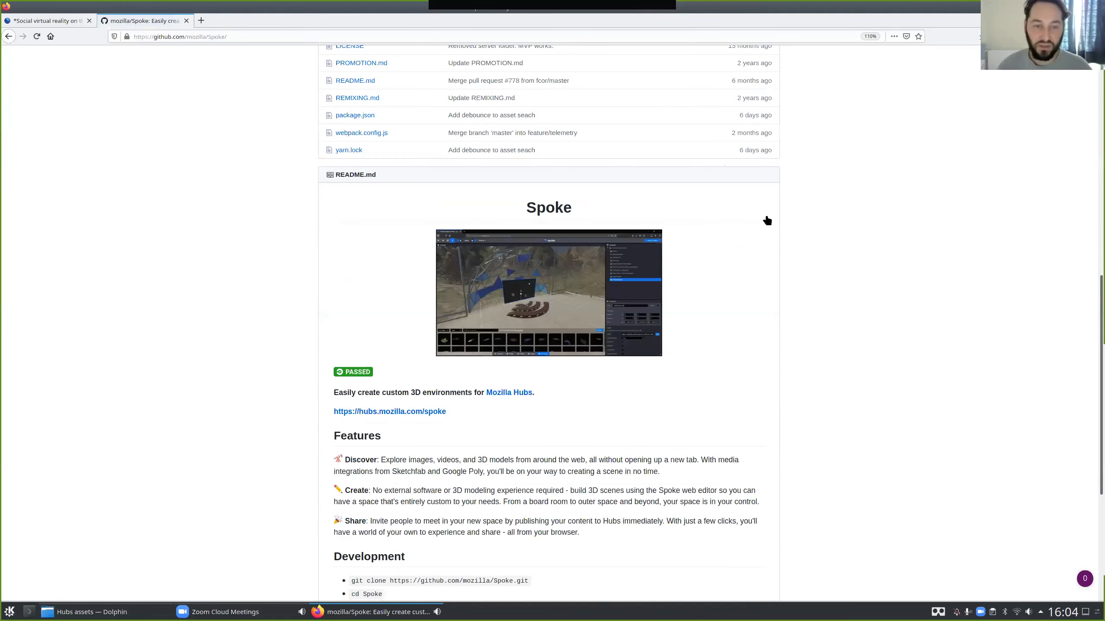
pyautogui.scroll(10, 745, 191)
pyautogui.click(744, 185)
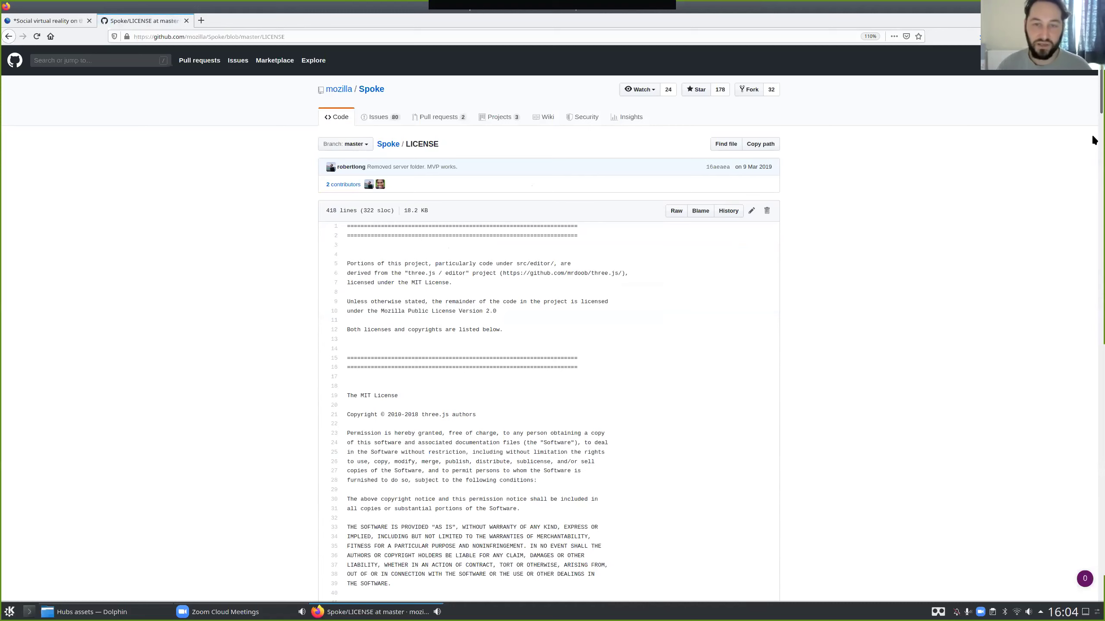
pyautogui.hotkey('alt', 'Left')
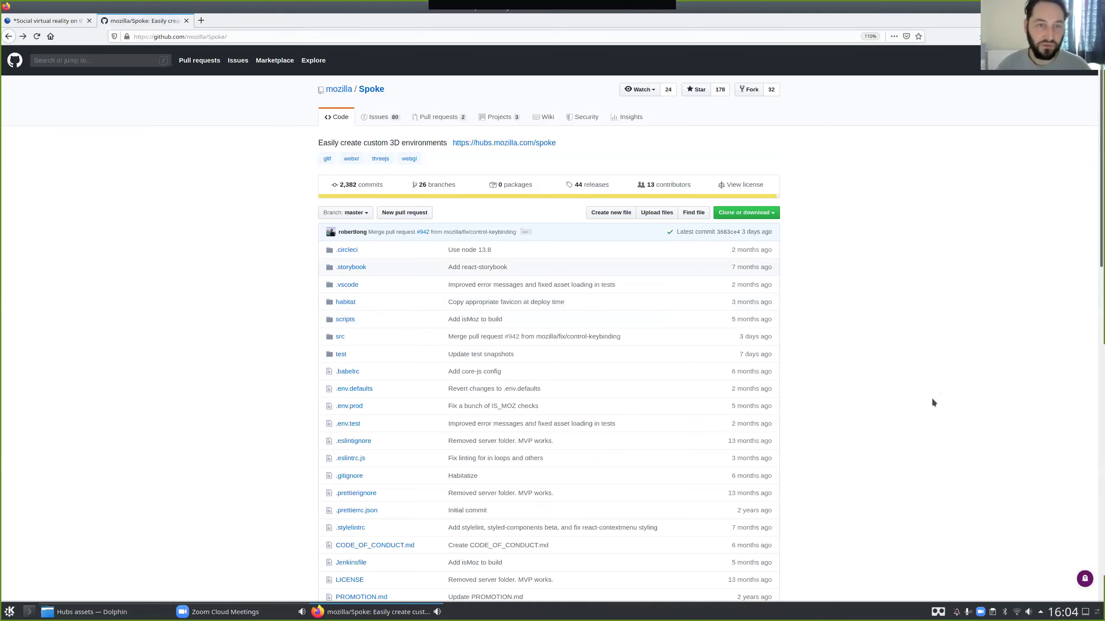
pyautogui.press('End')
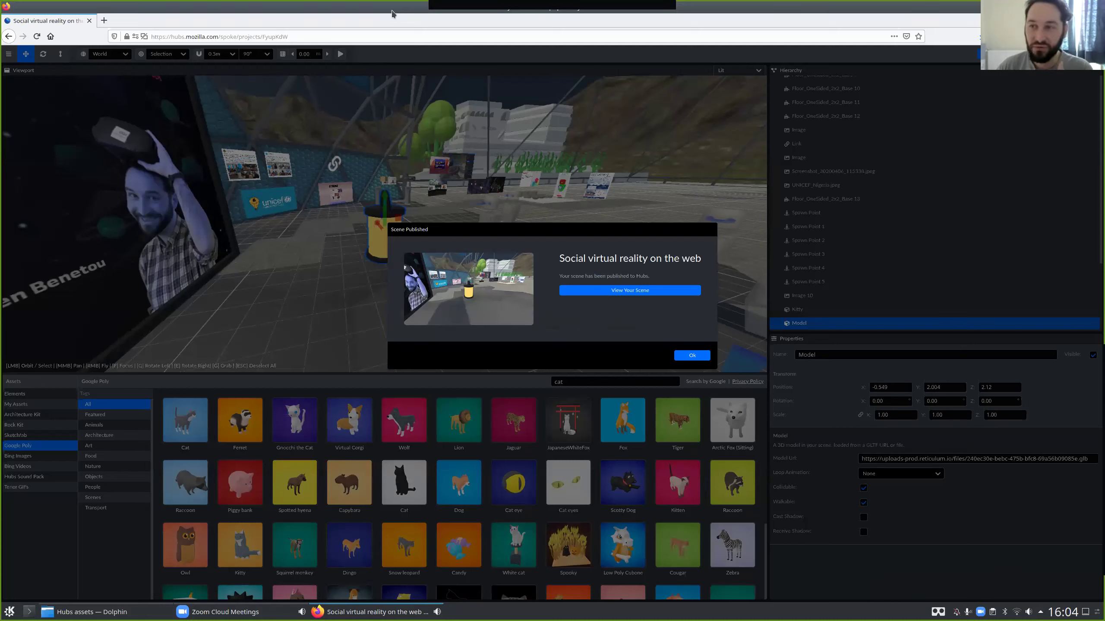
# Open the published 'Social virtual reality on the web' scene on Hubs via View Your Scene.
pyautogui.click(615, 290)
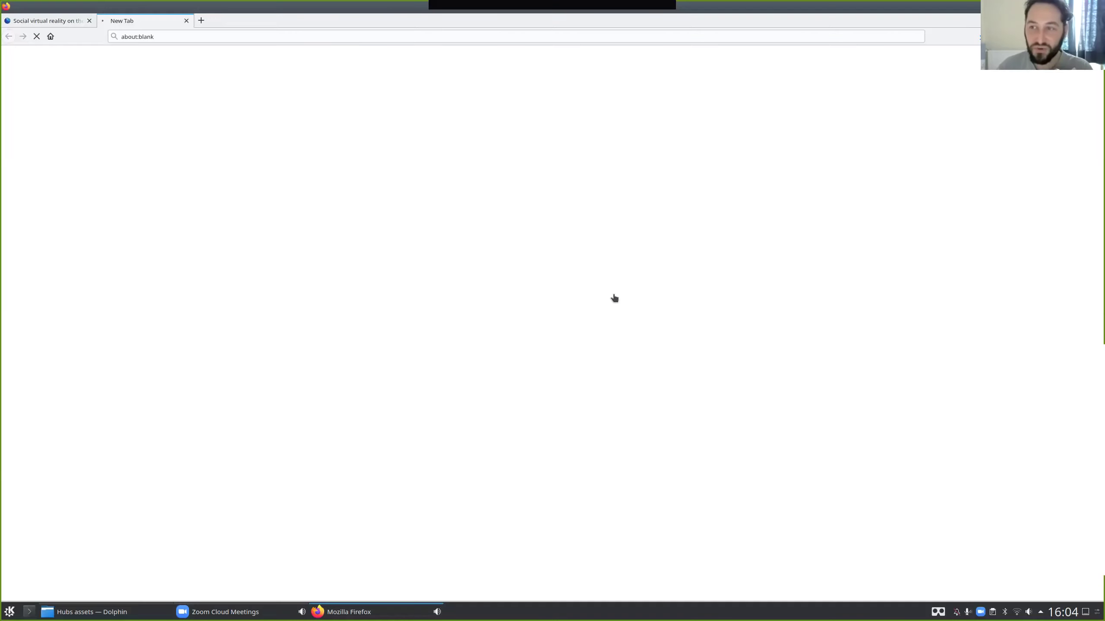
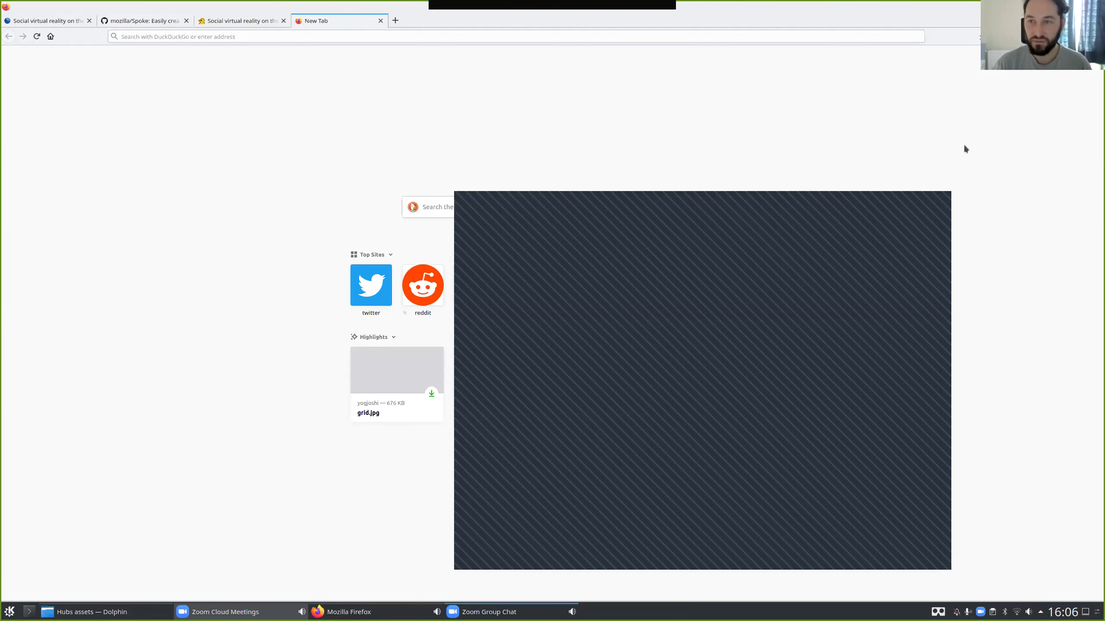
# Close the empty new tab to bring back the Hubs scene page.
pyautogui.hotkey('ctrl', 'w')
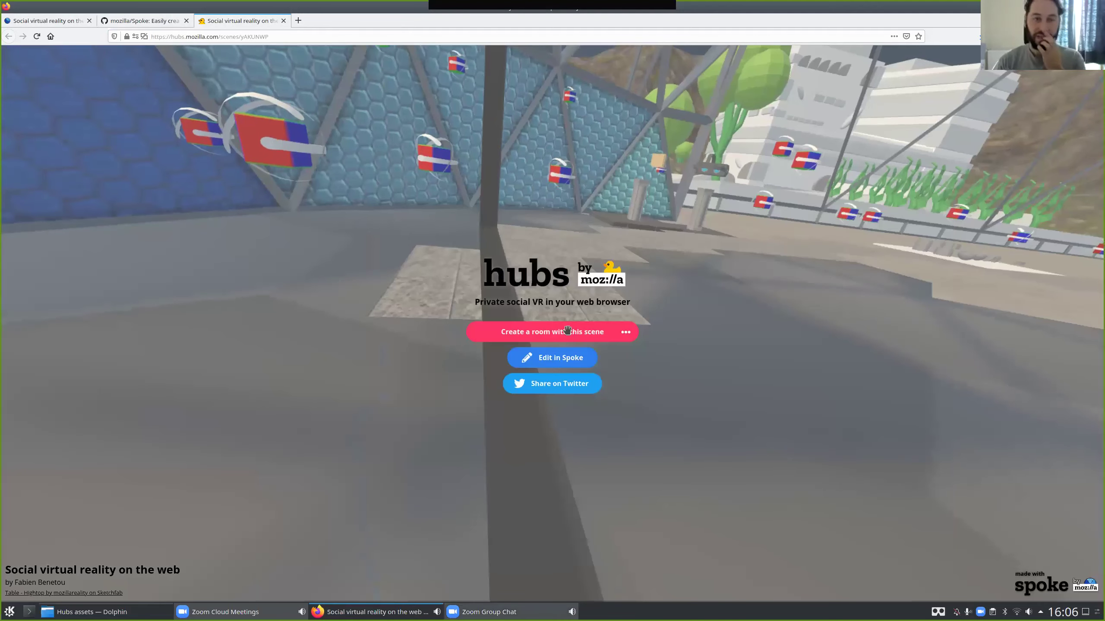
# Create the Smart Nice Roundtable room from the scene and enter it with the microphone muted.
pyautogui.click(567, 331)
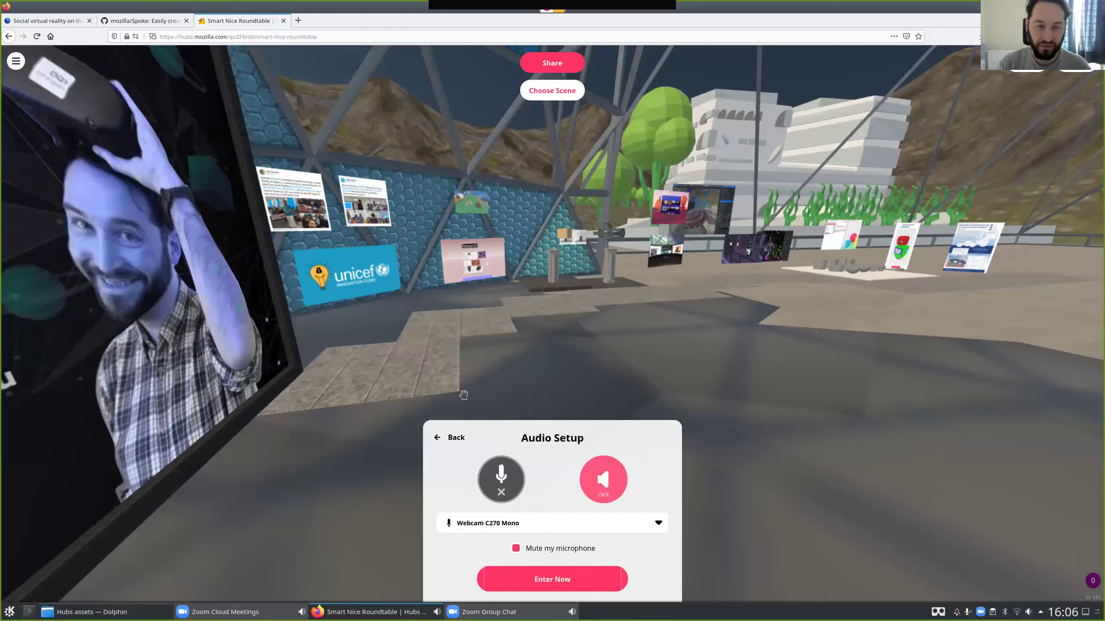
pyautogui.click(553, 579)
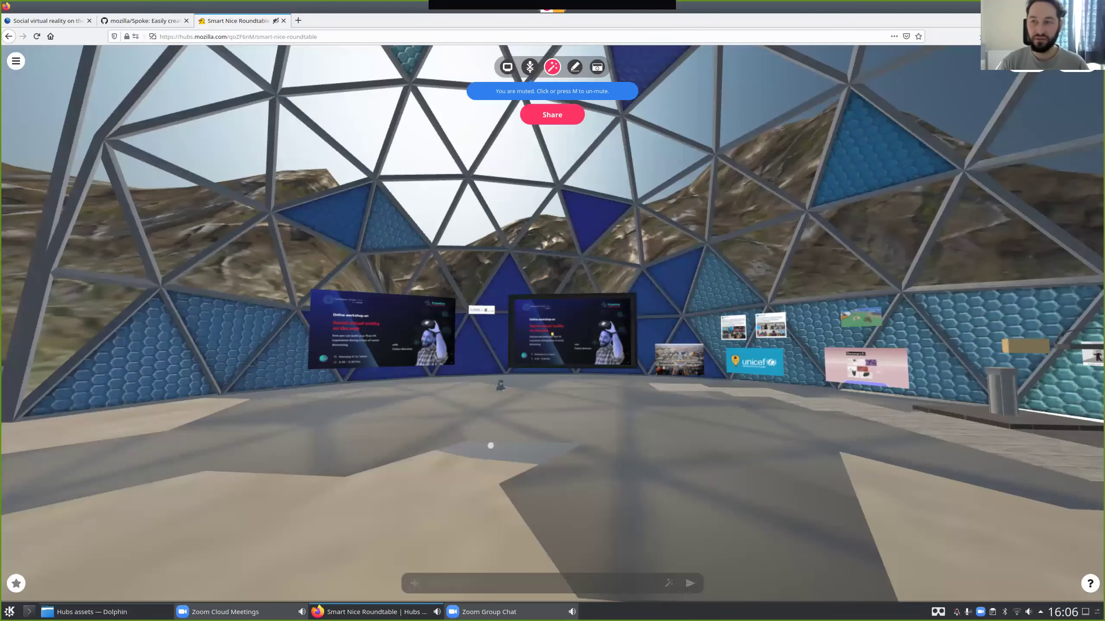
# Walk up to the workshop poster and show the room's share link and code.
pyautogui.press('w')
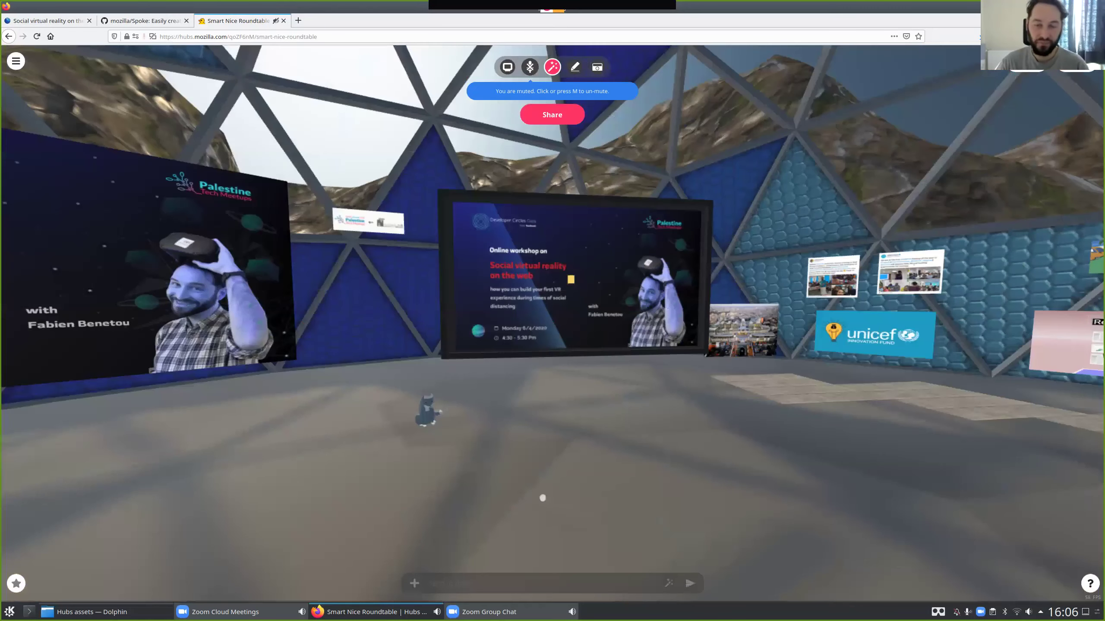
pyautogui.press('w')
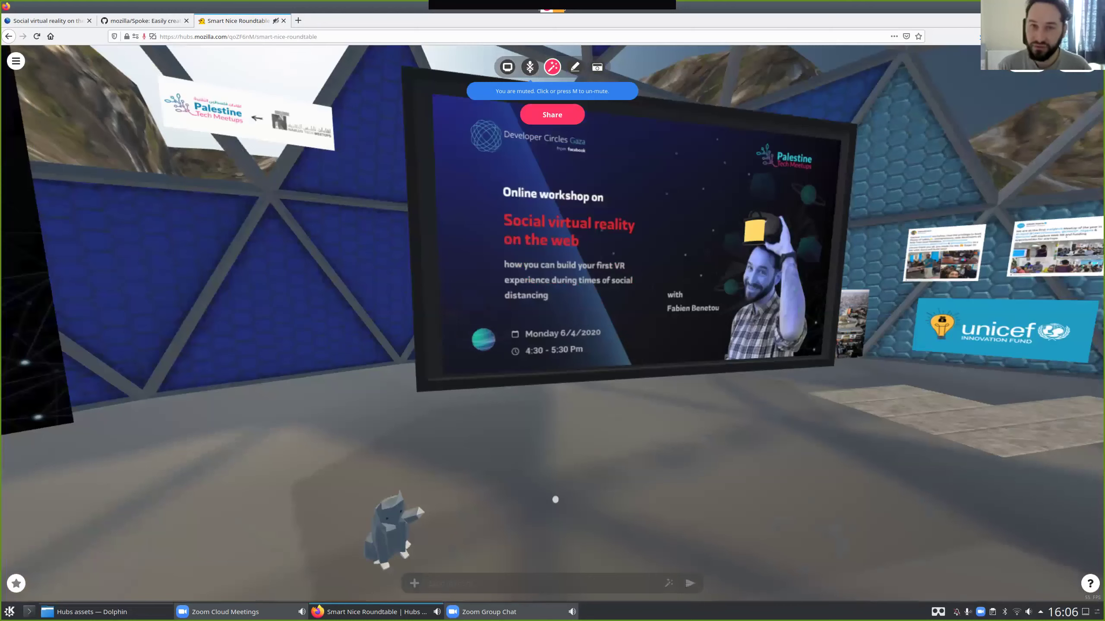
pyautogui.click(573, 118)
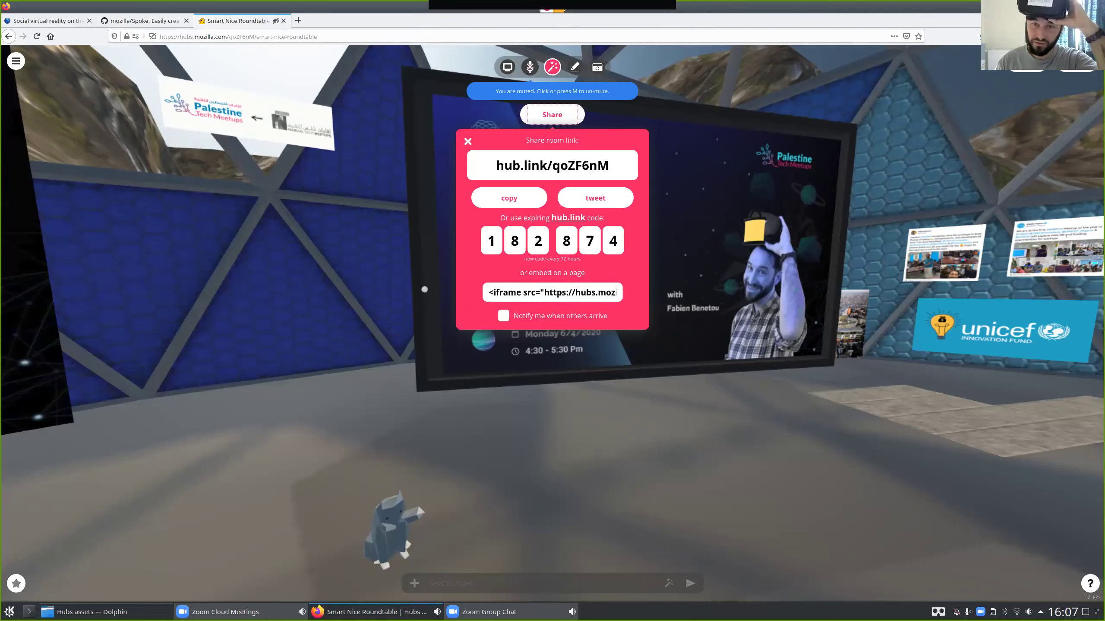
# Close the share panel and turn right to face the other avatar by the trees.
pyautogui.moveTo(424, 290); pyautogui.dragTo(734, 343)
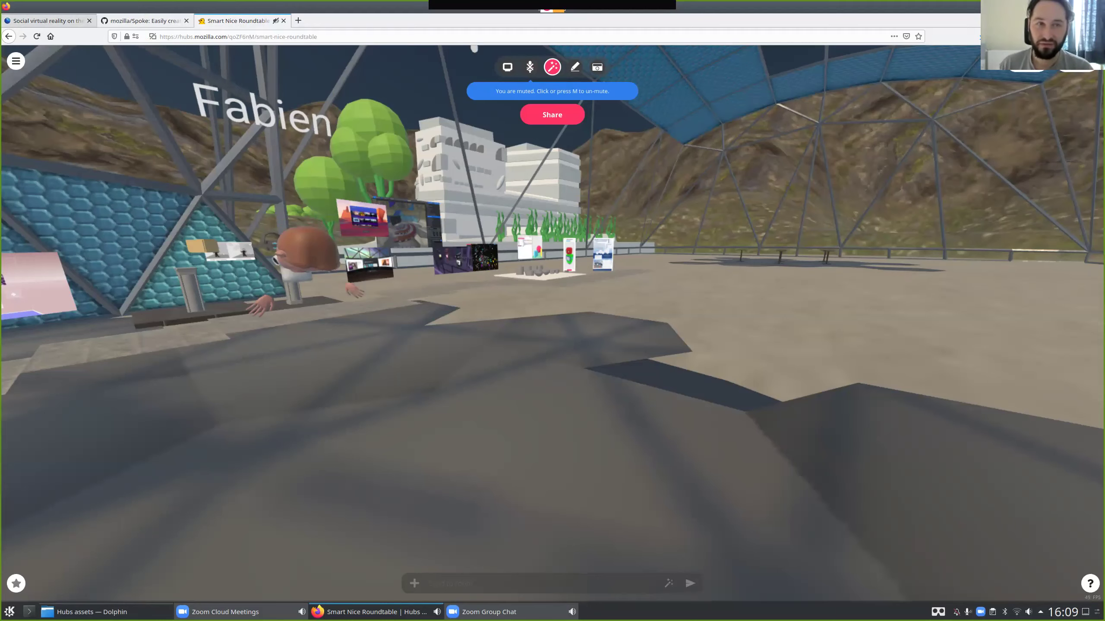
# Glance at the Spoke tab, then walk around the roundtable room toward the other avatar.
pyautogui.click(48, 20)
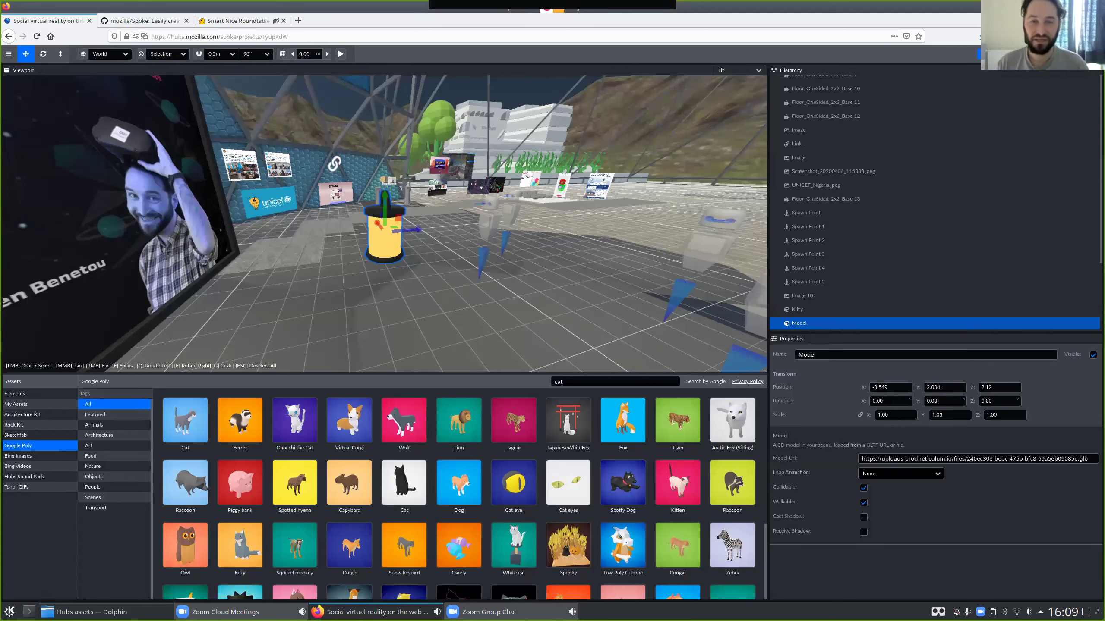
pyautogui.hotkey('ctrl', 'shift', 'Tab')
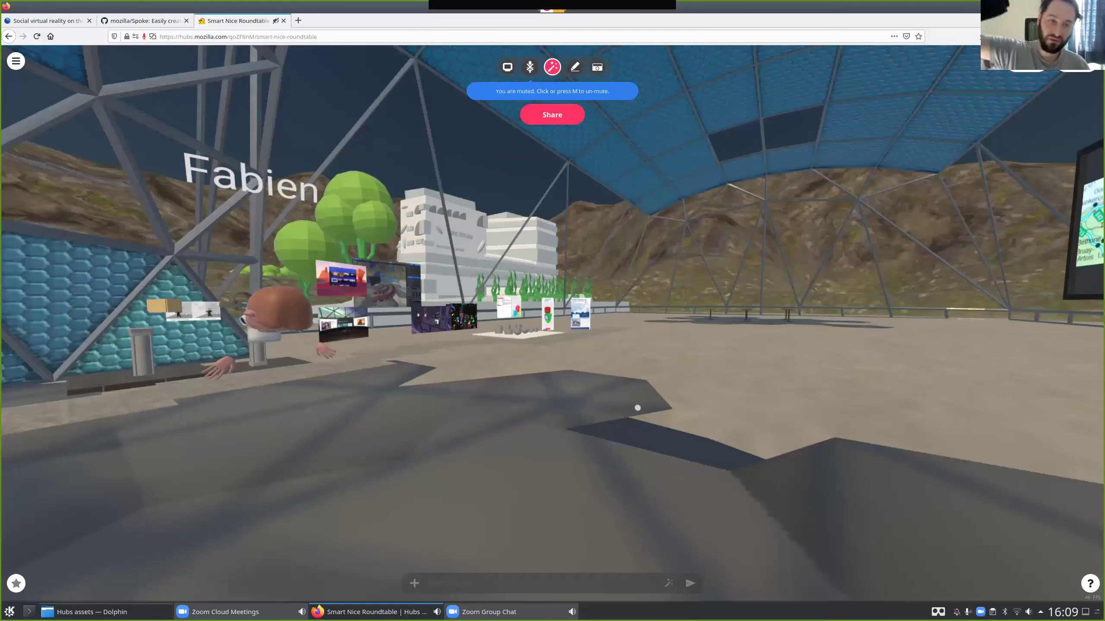
pyautogui.moveTo(637, 408); pyautogui.dragTo(618, 410)
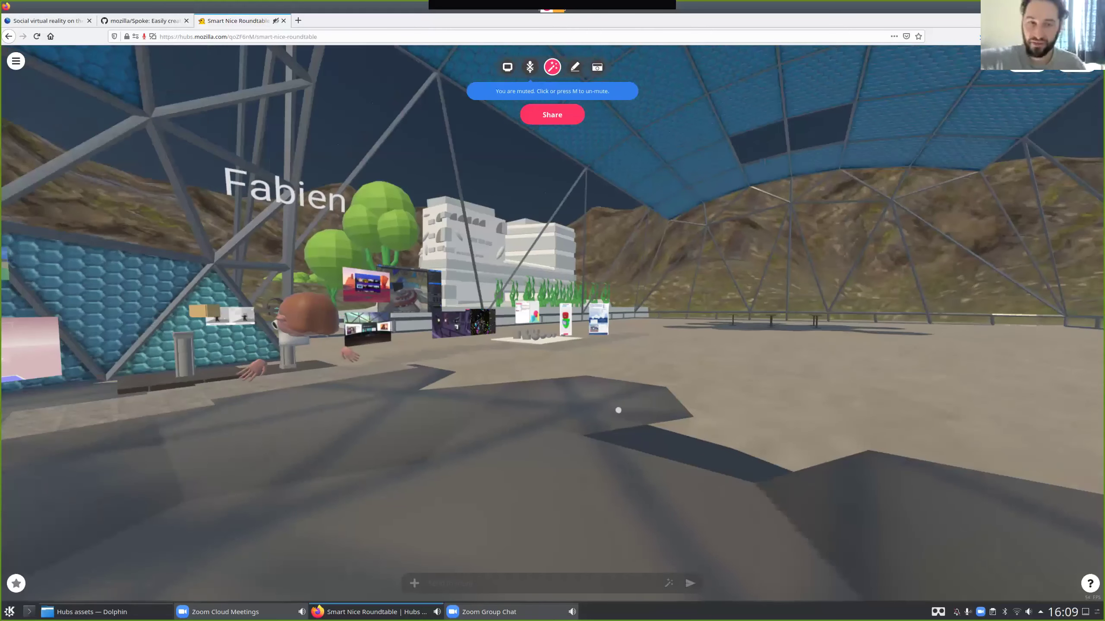
pyautogui.press('a')
pyautogui.press('w')
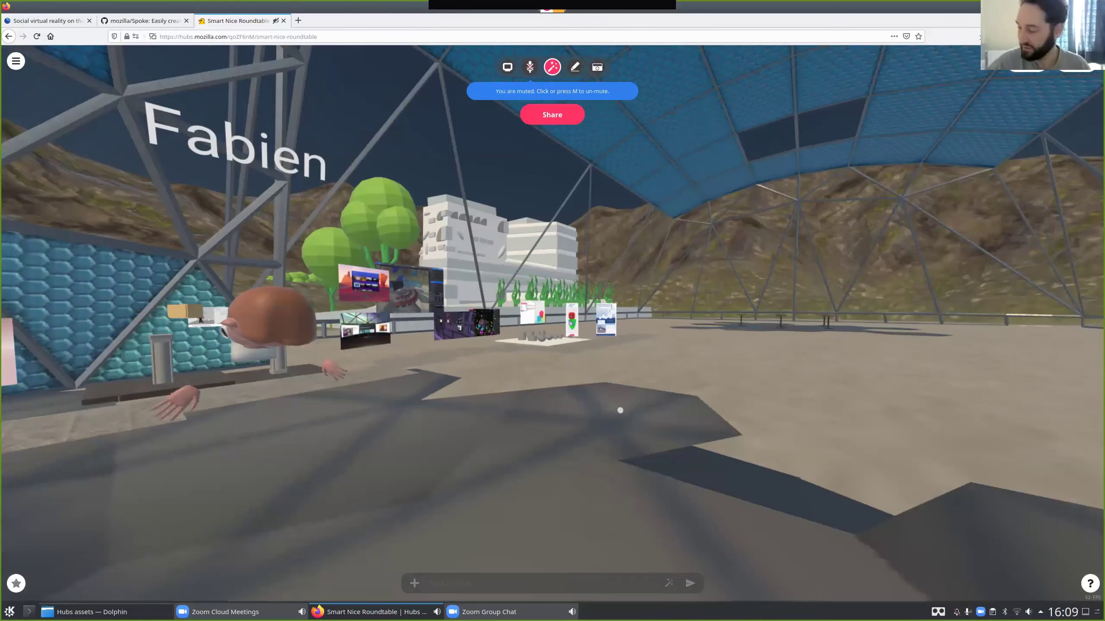
pyautogui.press('a')
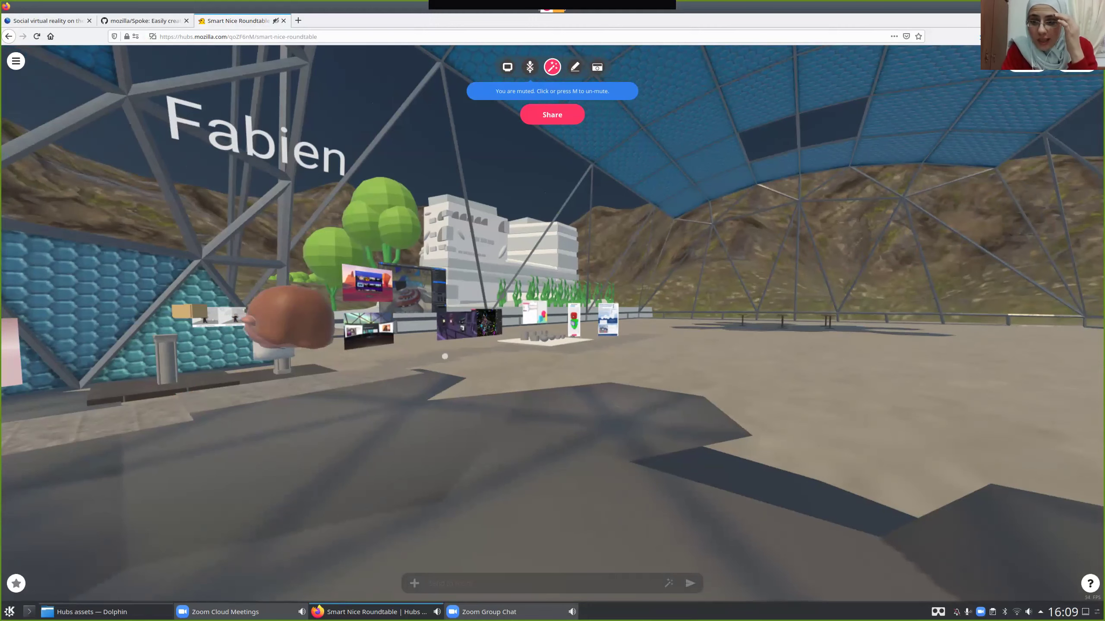
pyautogui.moveTo(444, 356); pyautogui.dragTo(510, 424)
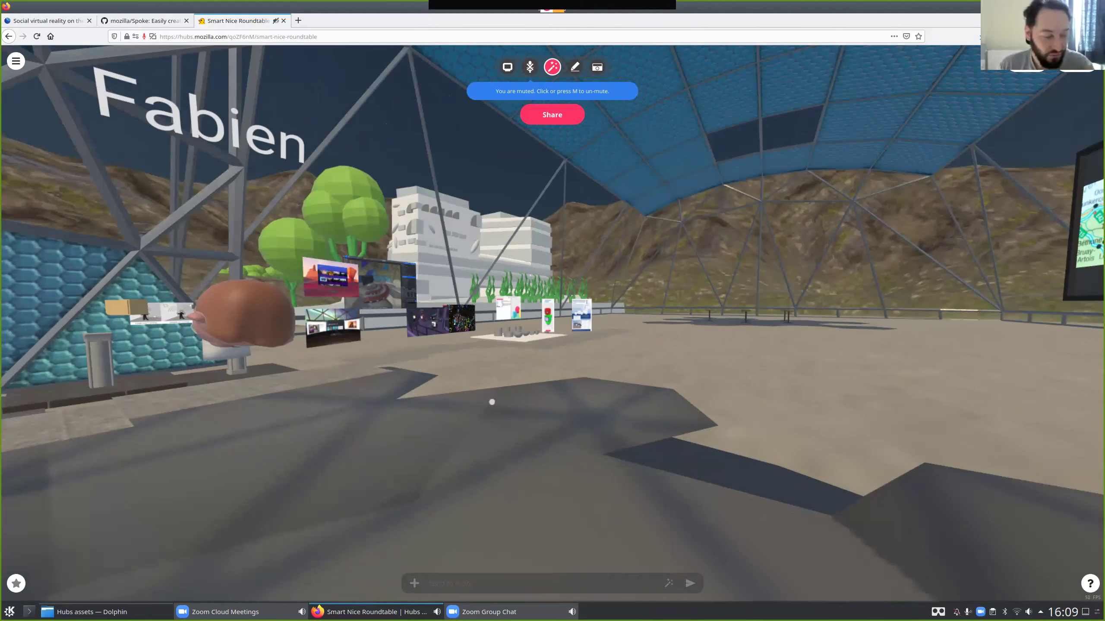
pyautogui.moveTo(491, 403); pyautogui.dragTo(501, 425)
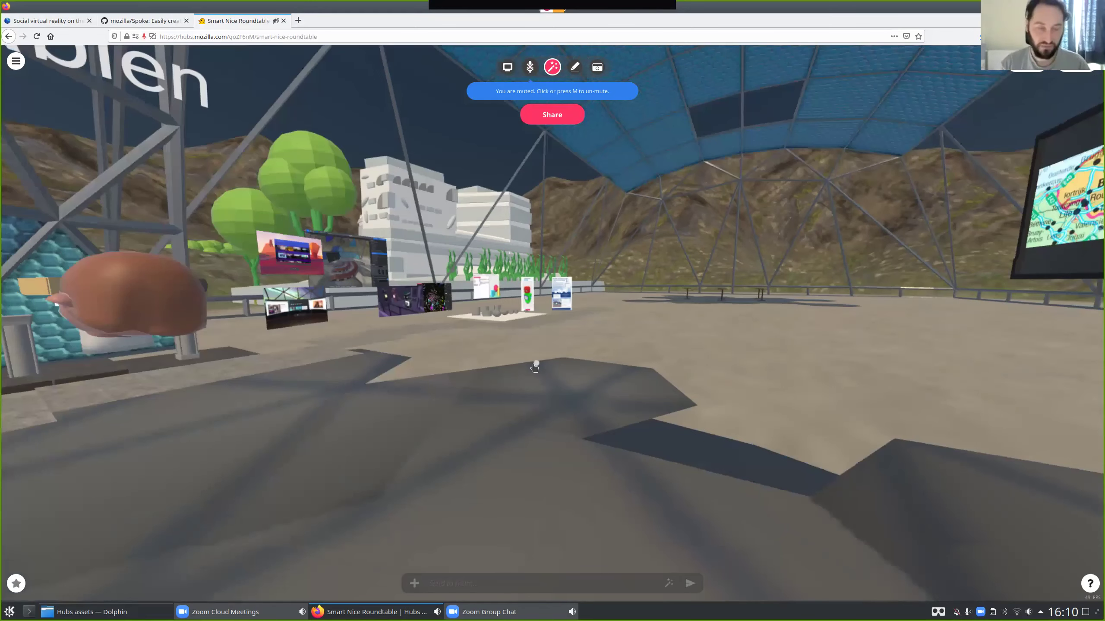
# Load the M3 April 4 Hubs room from its pasted URL in a new tab.
pyautogui.hotkey('ctrl', 't')
pyautogui.write('https://hubs.mozilla.com/gvGy8vr/m3-april-4')
pyautogui.press('Return')
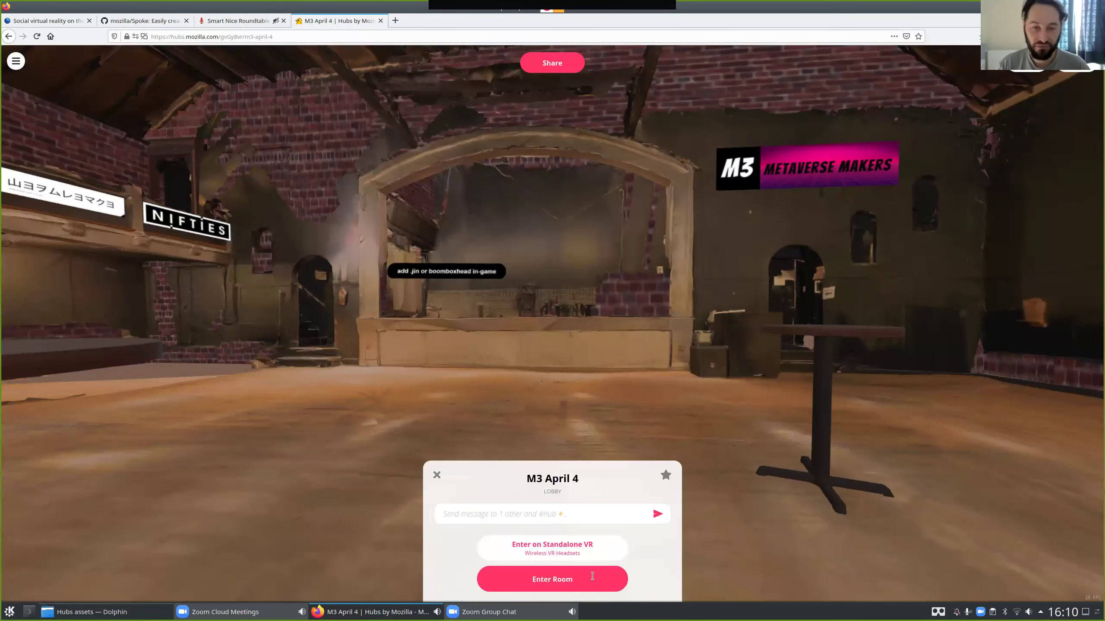
# Enter the M3 April 4 room, keep the mic muted, and walk past the tables.
pyautogui.click(552, 579)
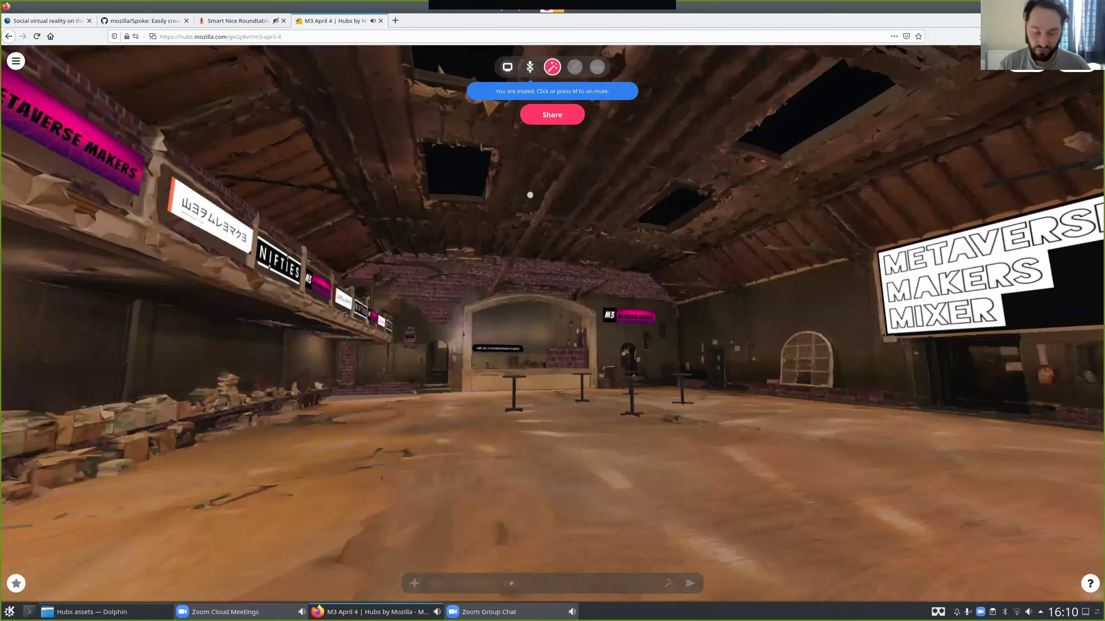
pyautogui.press('m')
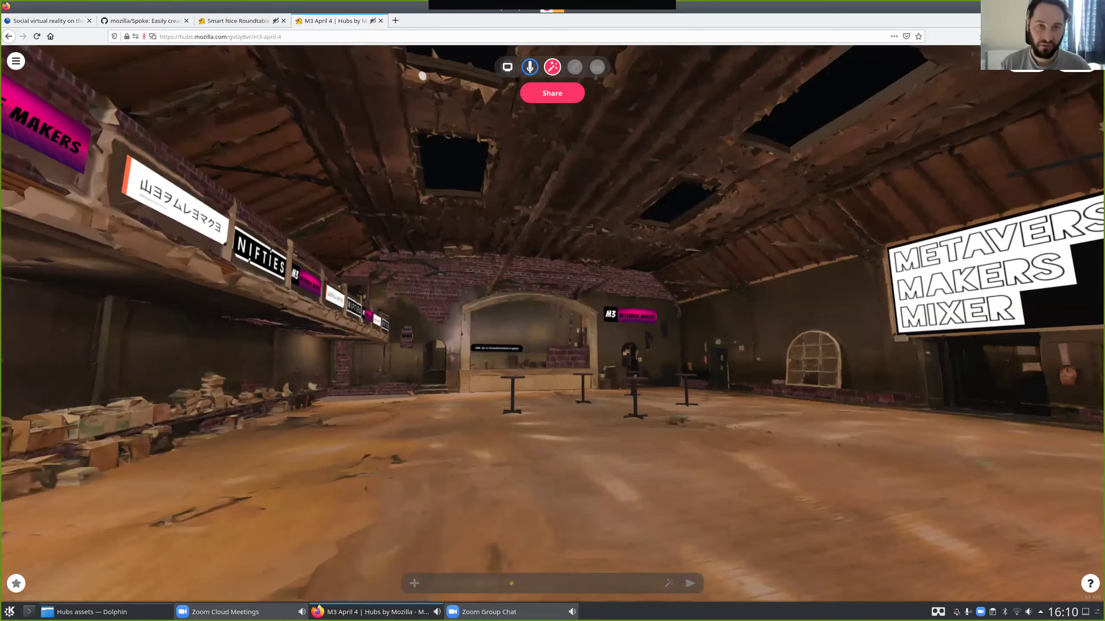
pyautogui.click(531, 67)
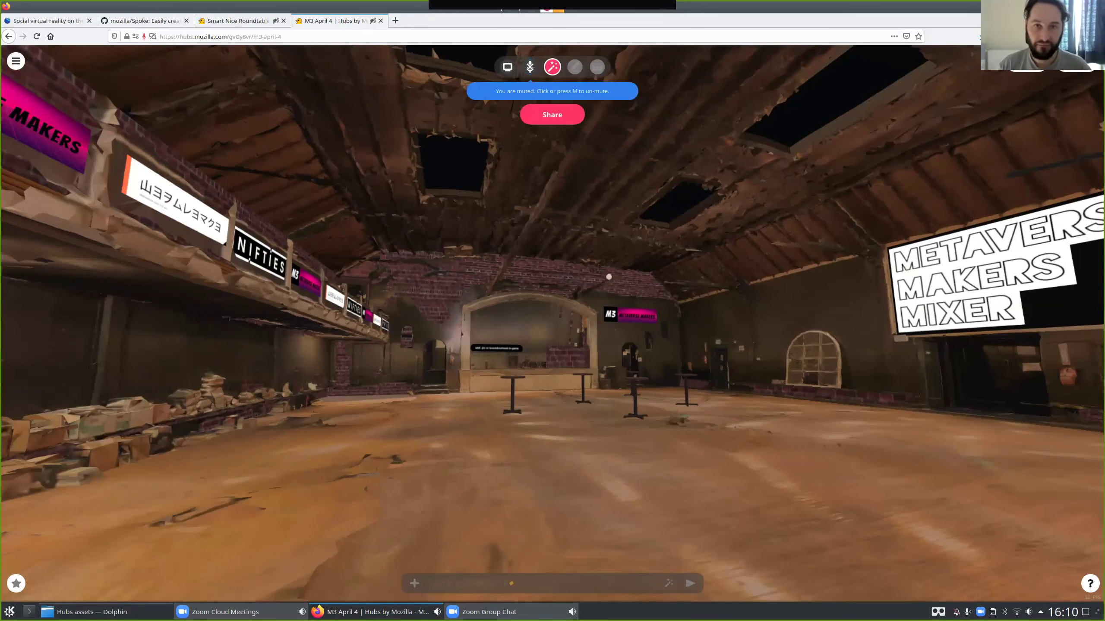
pyautogui.press('w')
pyautogui.moveTo(608, 277); pyautogui.dragTo(567, 426)
pyautogui.press('w')
pyautogui.press('w')
pyautogui.press('d')
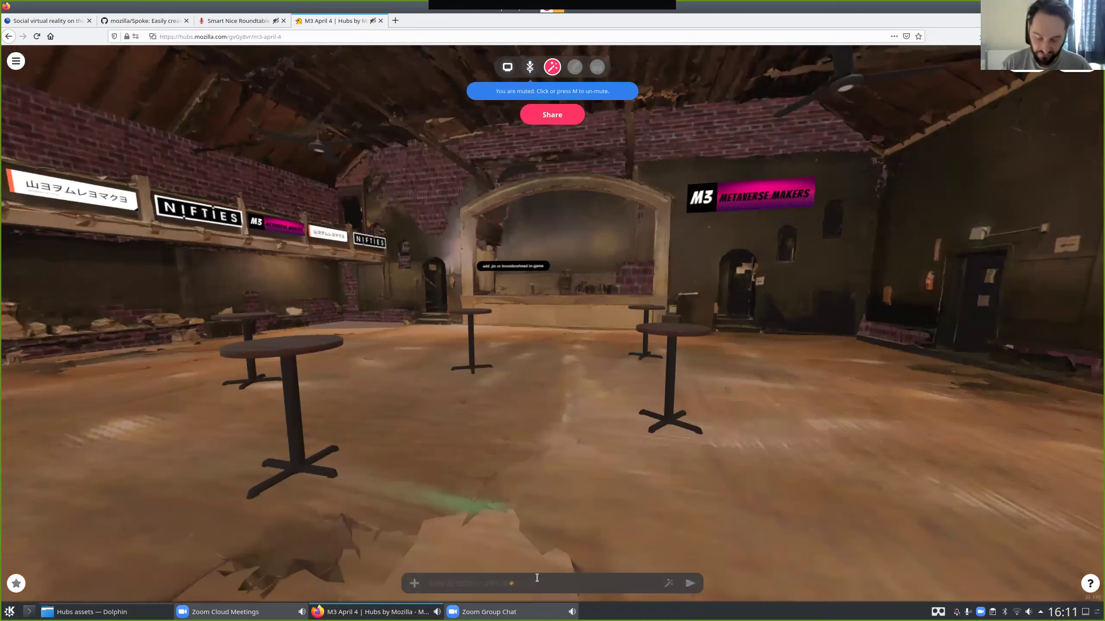
# Turn on fly mode and fly around the Metaverse Makers Mixer hall.
pyautogui.press('g')
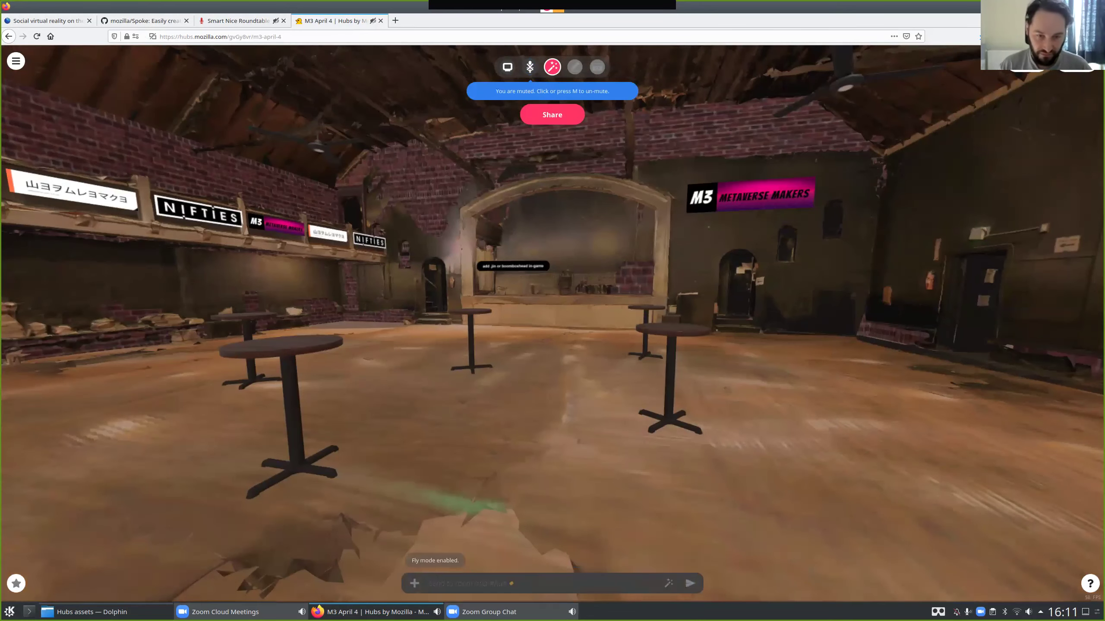
pyautogui.press('s')
pyautogui.moveTo(509, 444)
pyautogui.mouseDown()
pyautogui.moveTo(501, 543)
pyautogui.moveTo(481, 456)
pyautogui.moveTo(458, 589)
pyautogui.moveTo(490, 441)
pyautogui.moveTo(633, 482)
pyautogui.moveTo(767, 466)
pyautogui.mouseUp()
pyautogui.press('w')
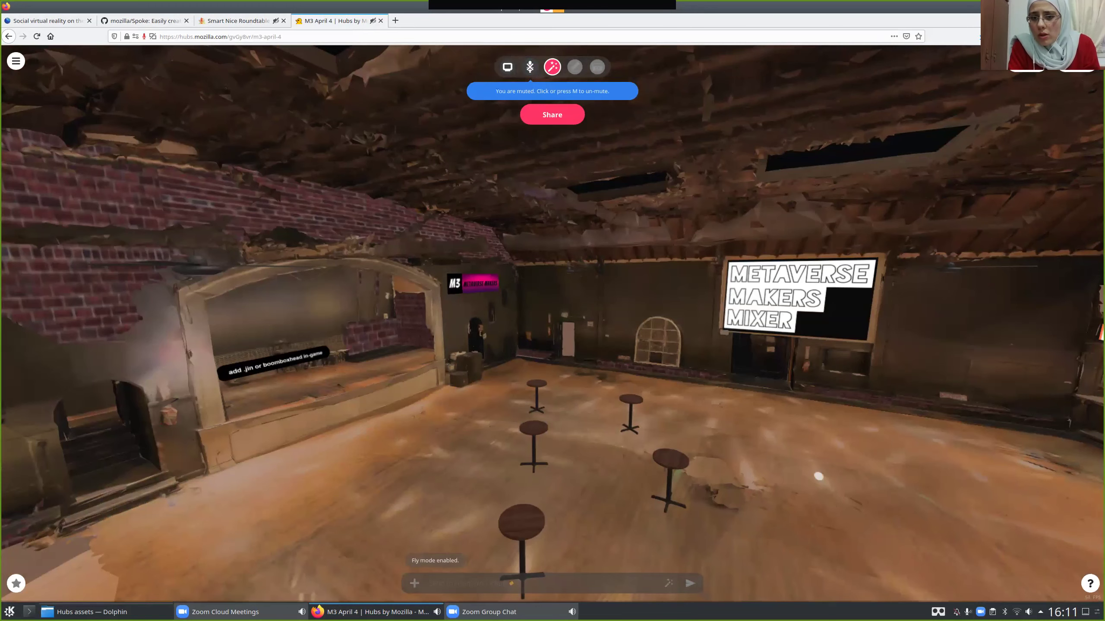
pyautogui.press('w')
pyautogui.press('a')
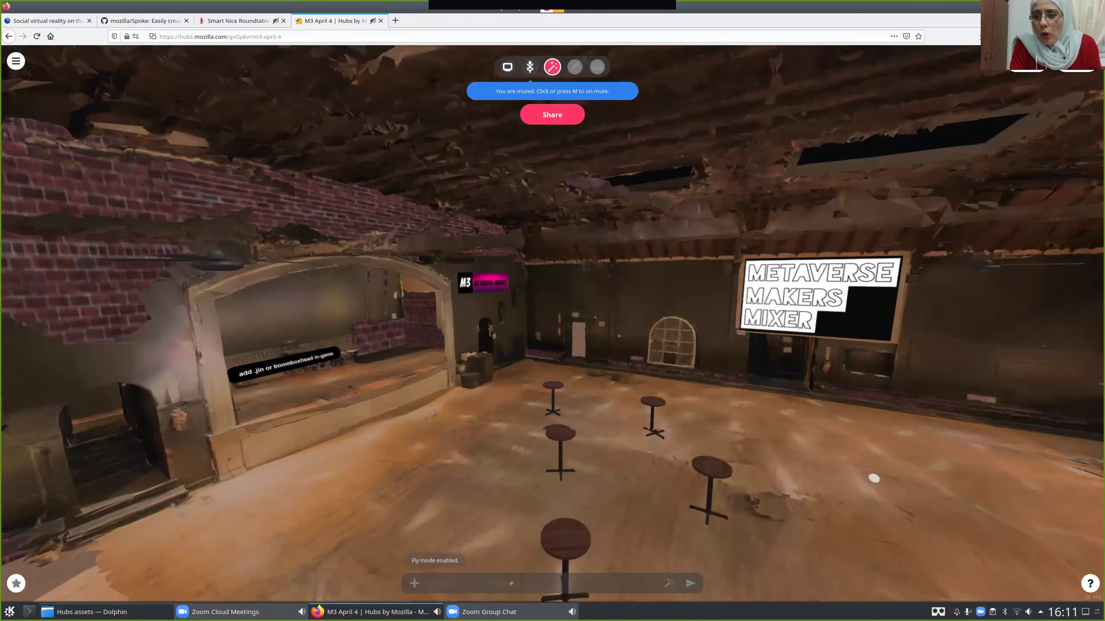
pyautogui.press('w')
pyautogui.press('e')
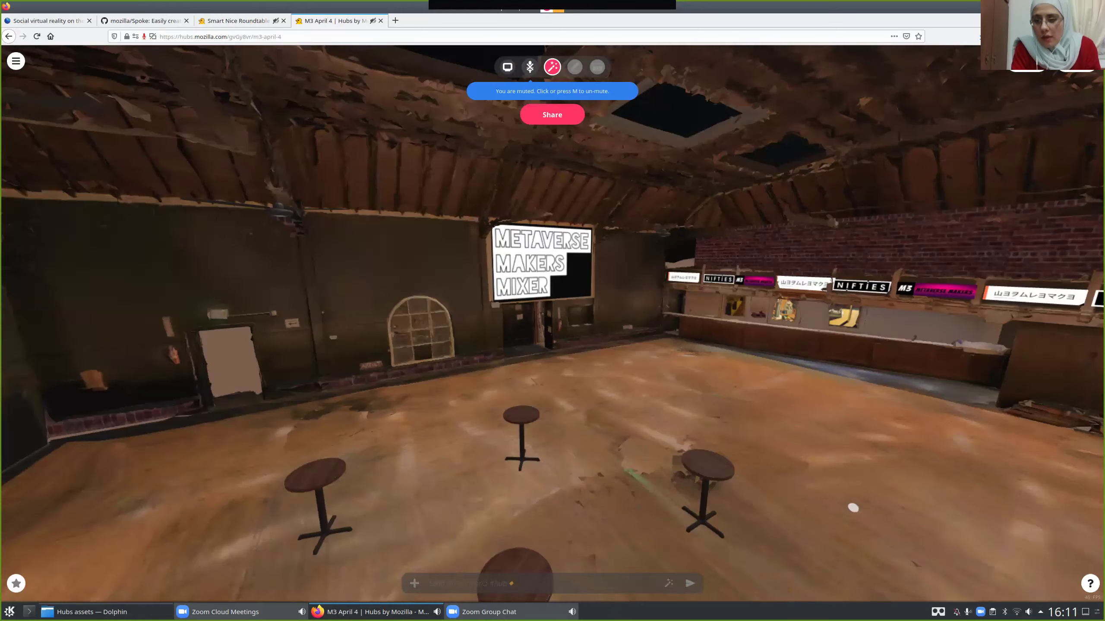
# Close the M3 room, the ended Roundtable room and the Spoke GitHub tabs.
pyautogui.hotkey('ctrl', 'w')
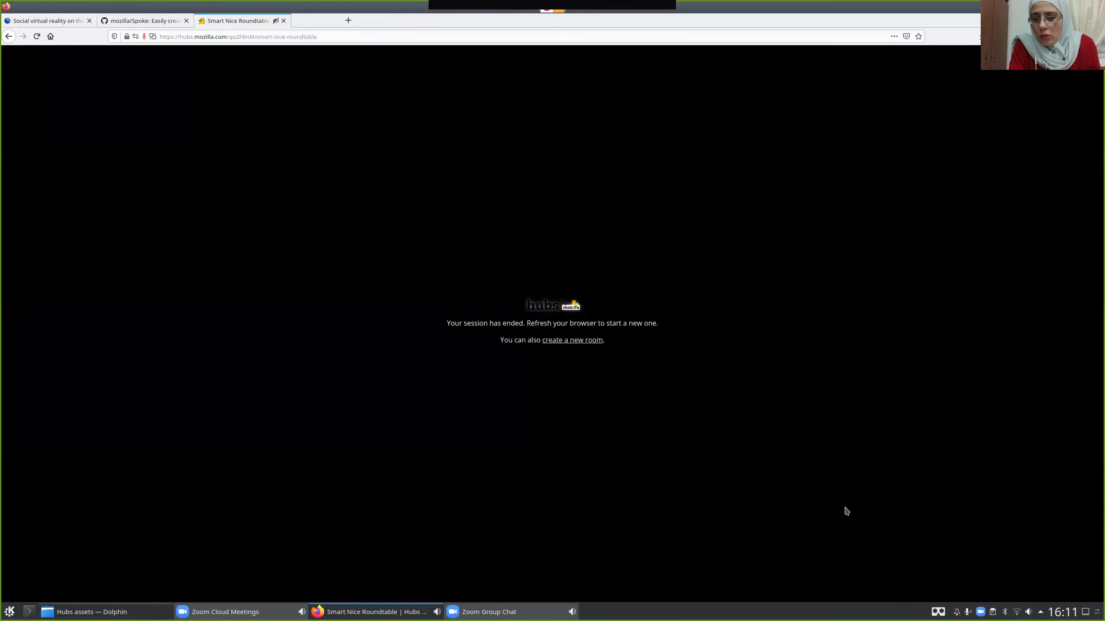
pyautogui.hotkey('ctrl', 'w')
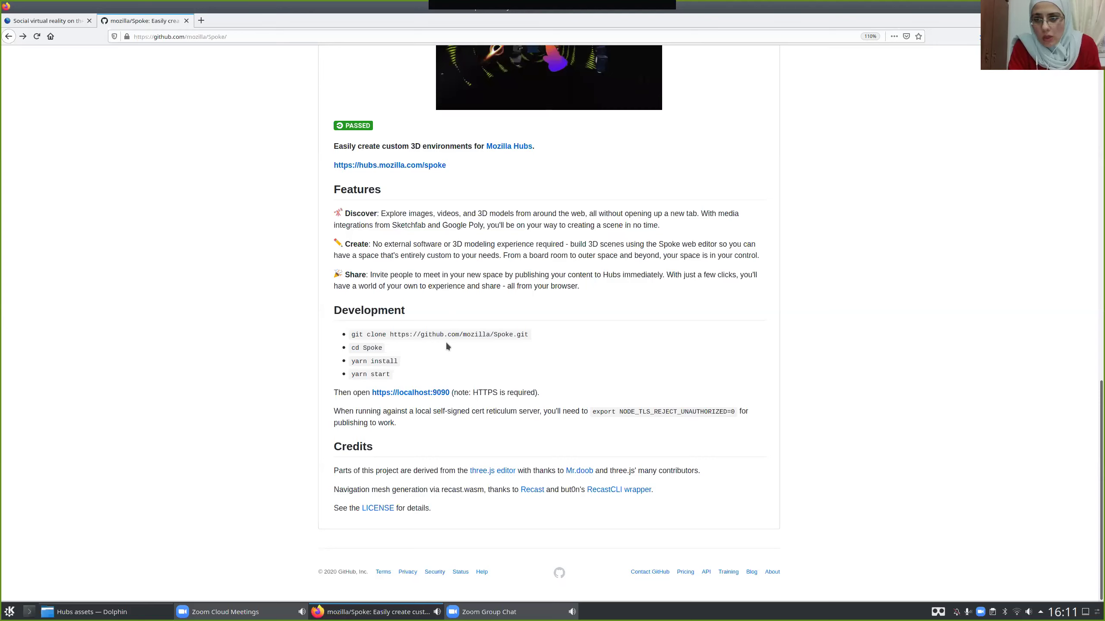
pyautogui.hotkey('ctrl', 'w')
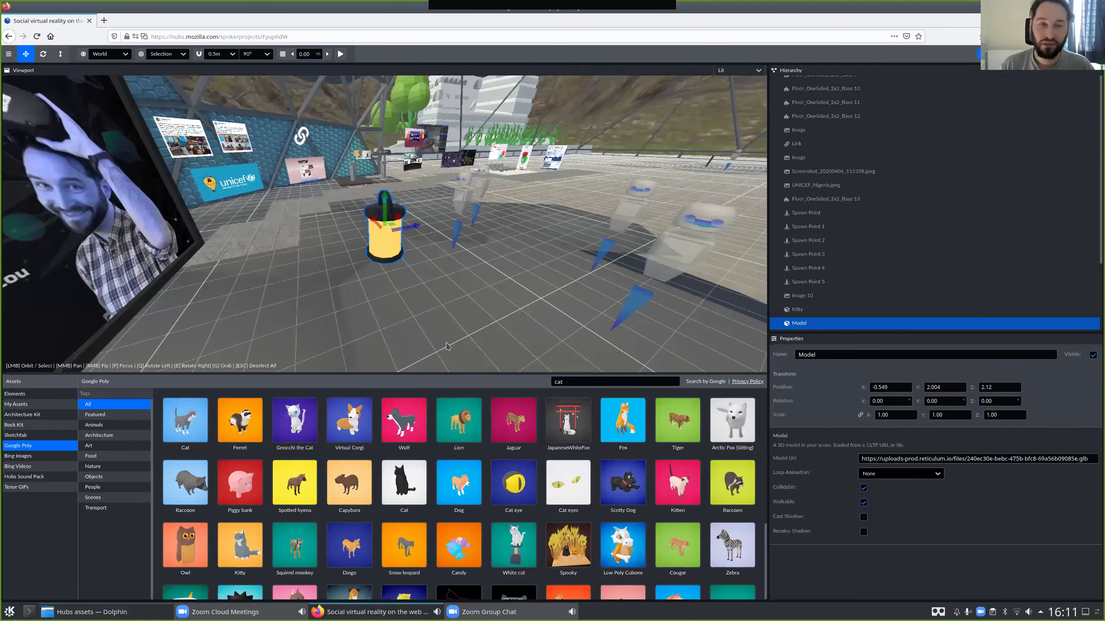
# Delete the yellow cylinder model from the Spoke scene.
pyautogui.moveTo(482, 311); pyautogui.dragTo(482, 311)
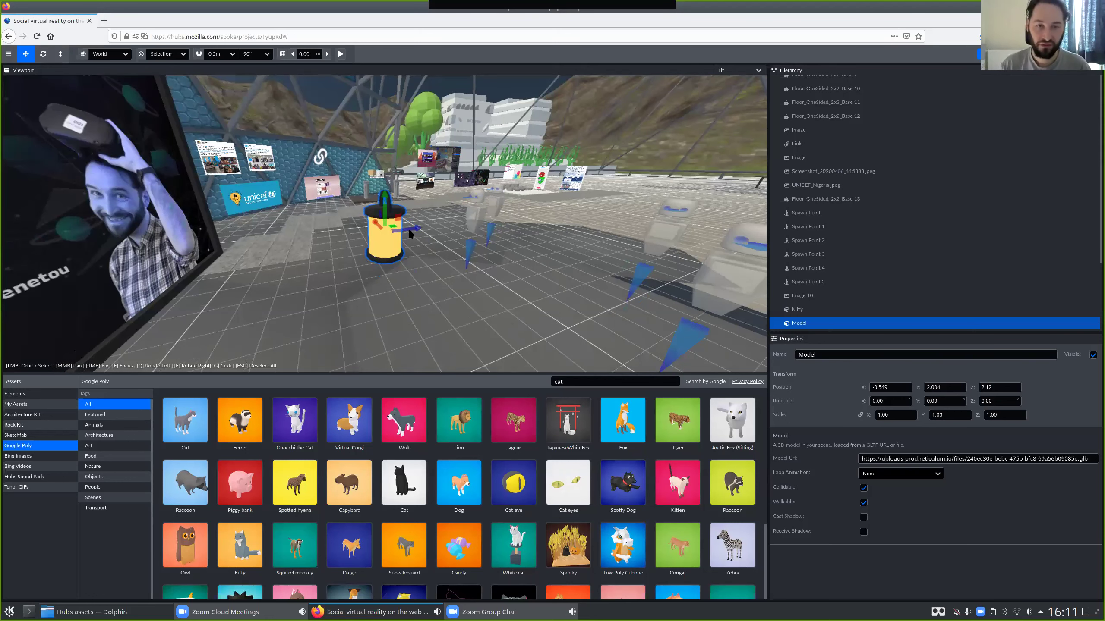
pyautogui.press('Delete')
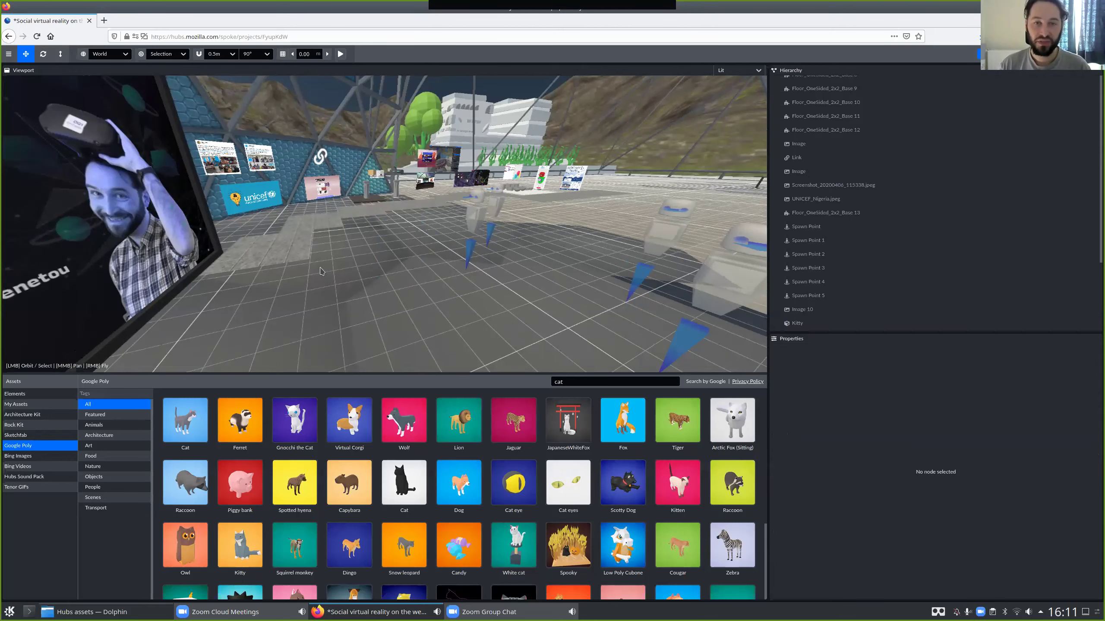
pyautogui.moveTo(322, 271); pyautogui.dragTo(452, 305)
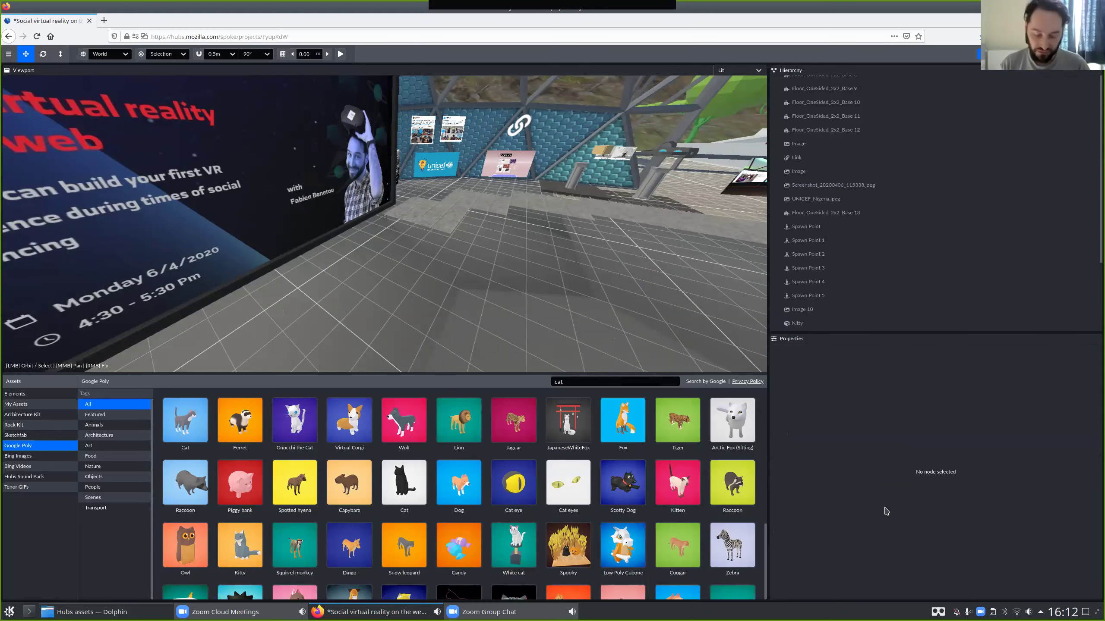
# Search DuckDuckGo videos for 'tiltbrush' and open 'Tilt Brush Tutorials: Environments'.
pyautogui.hotkey('ctrl', 't')
pyautogui.write('tiltb')
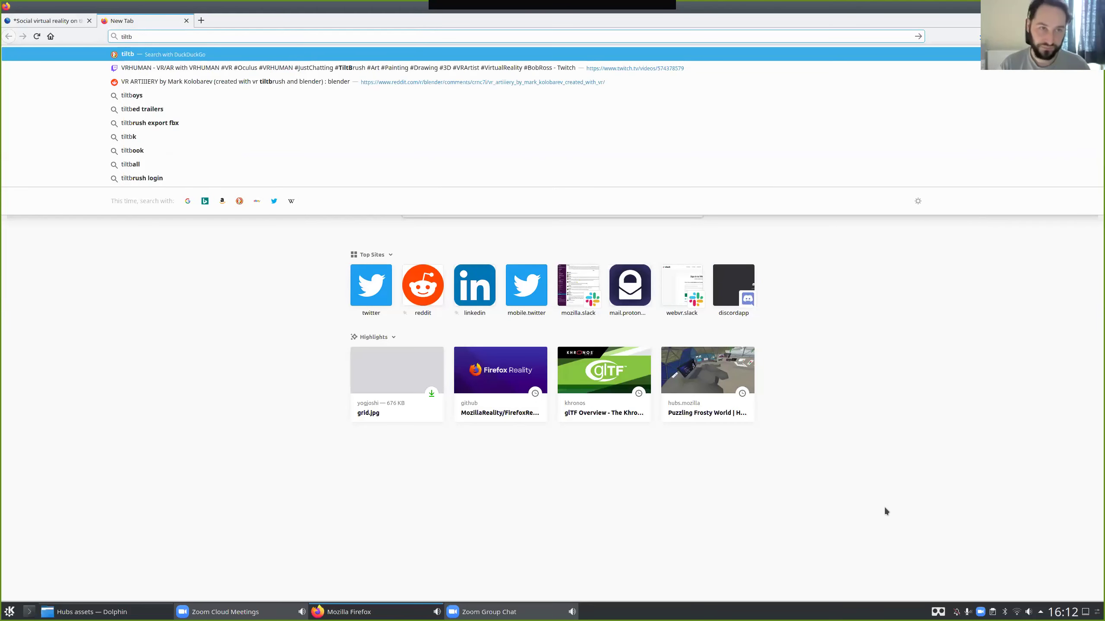
pyautogui.write('rush')
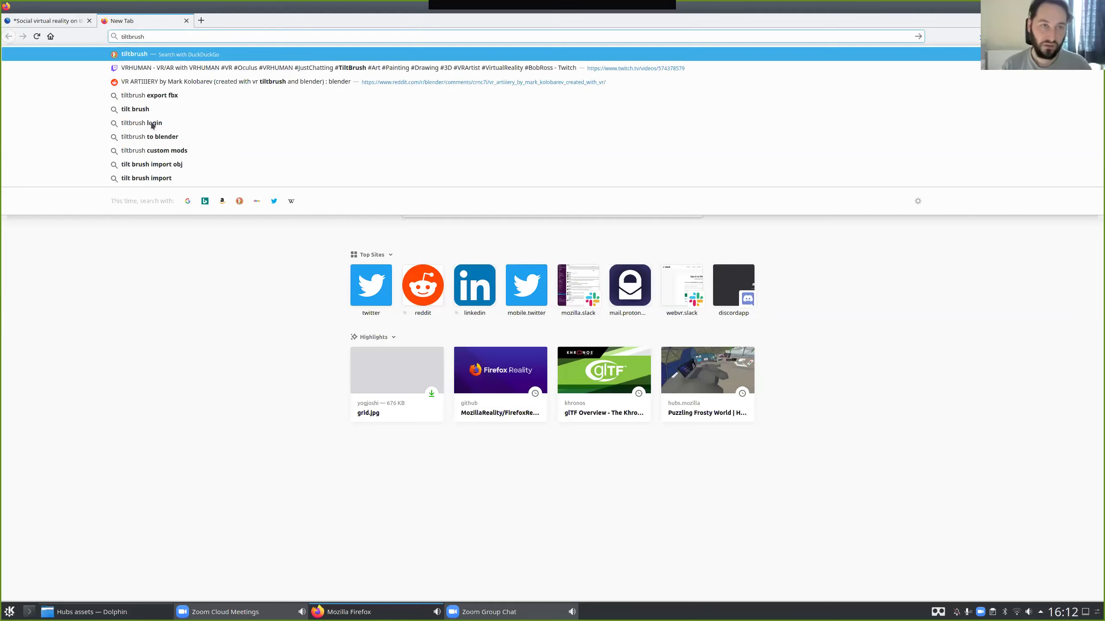
pyautogui.press('Return')
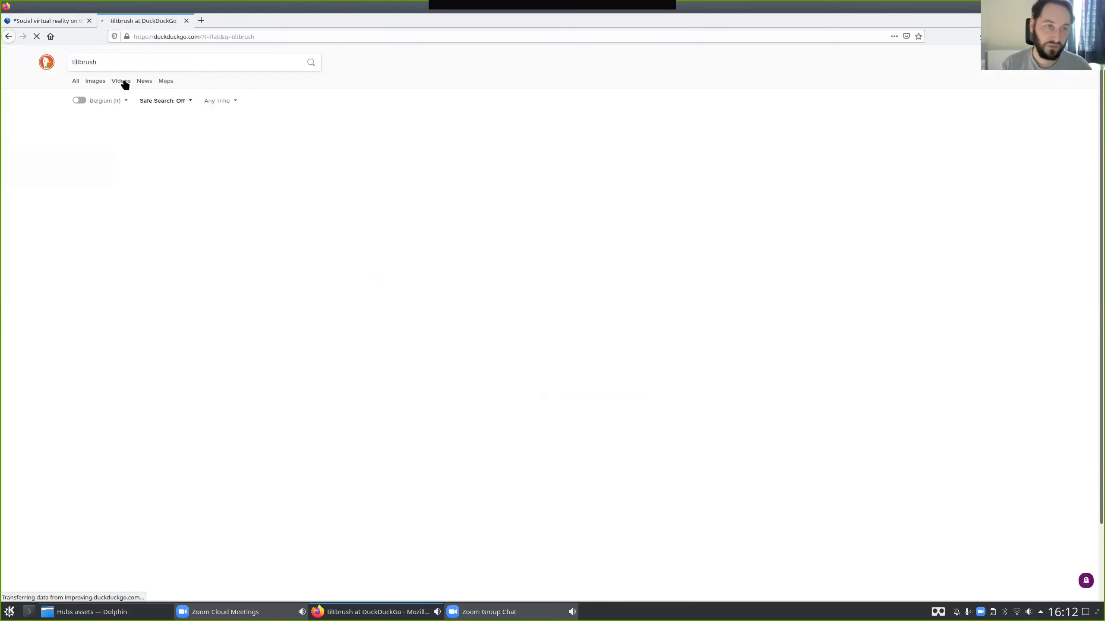
pyautogui.click(122, 81)
pyautogui.click(66, 150)
# Skim the tutorial at 1:22, 2:04, 0:29 and 0:20, pausing at 0:23.
pyautogui.click(401, 532)
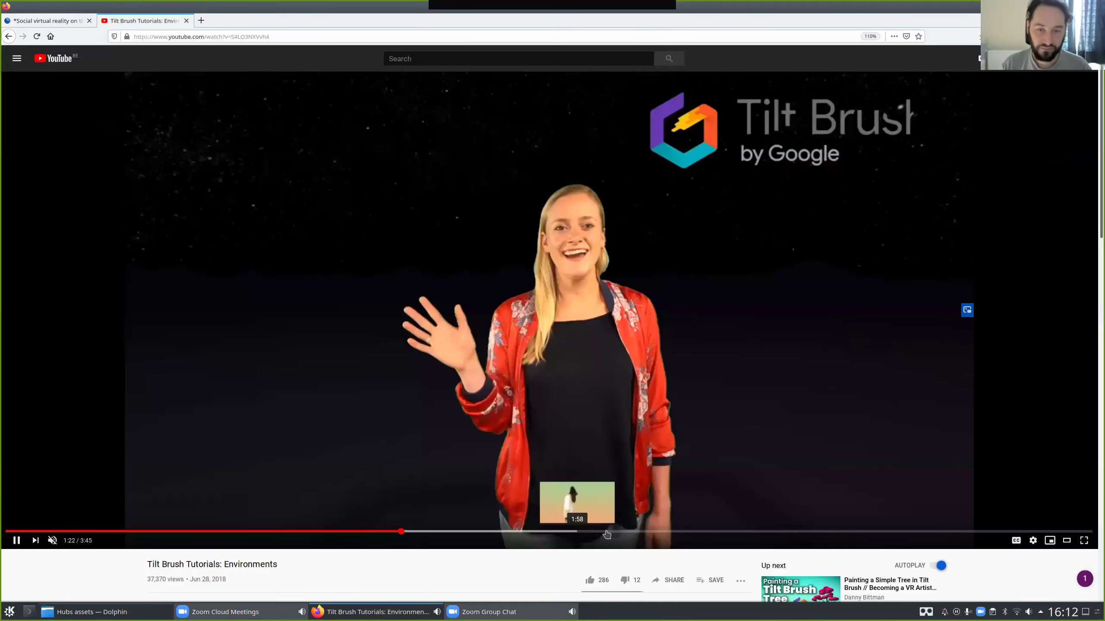
pyautogui.click(606, 532)
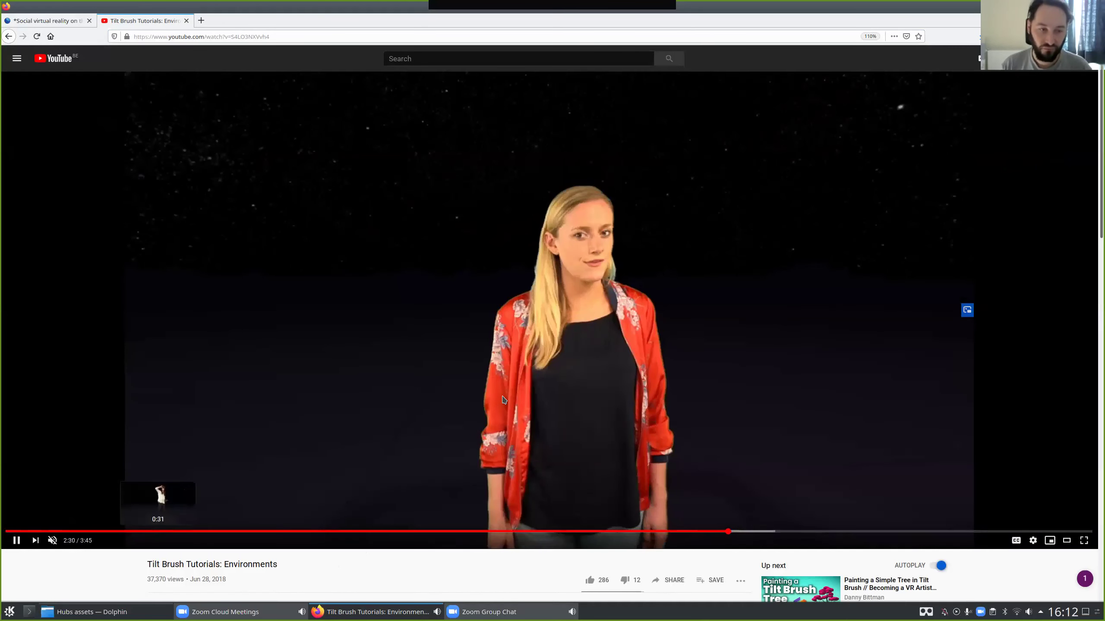
pyautogui.click(148, 532)
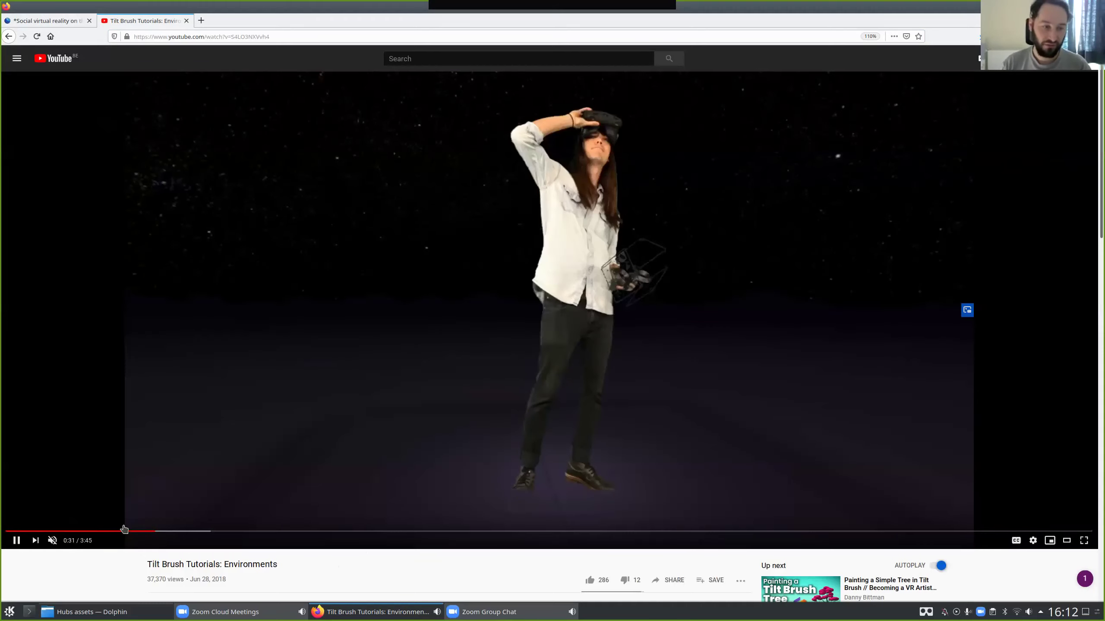
pyautogui.click(120, 531)
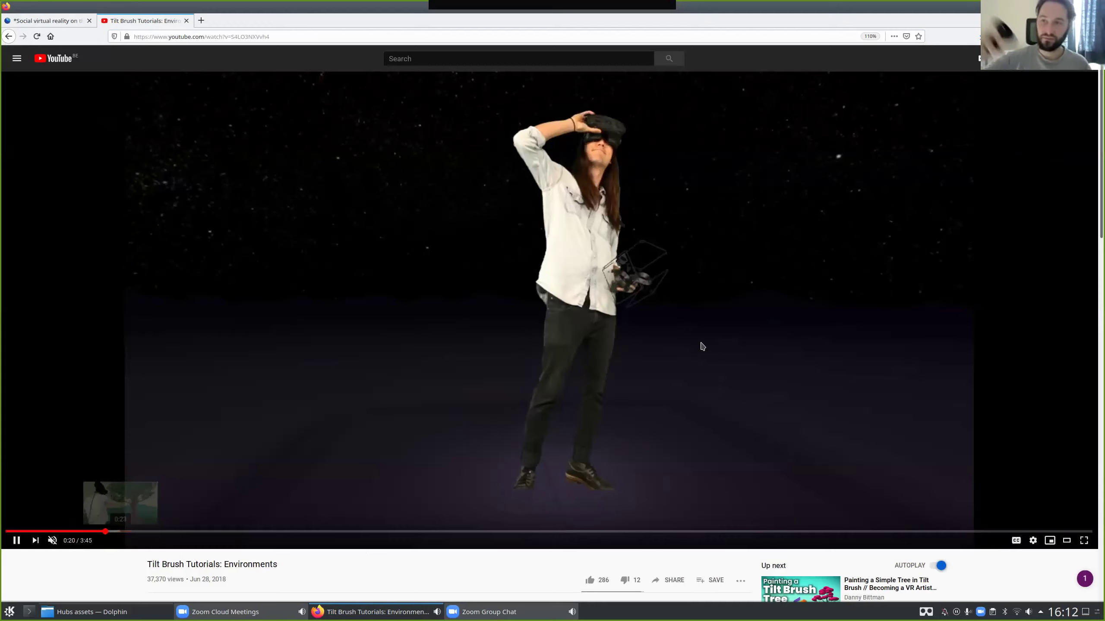
pyautogui.click(753, 416)
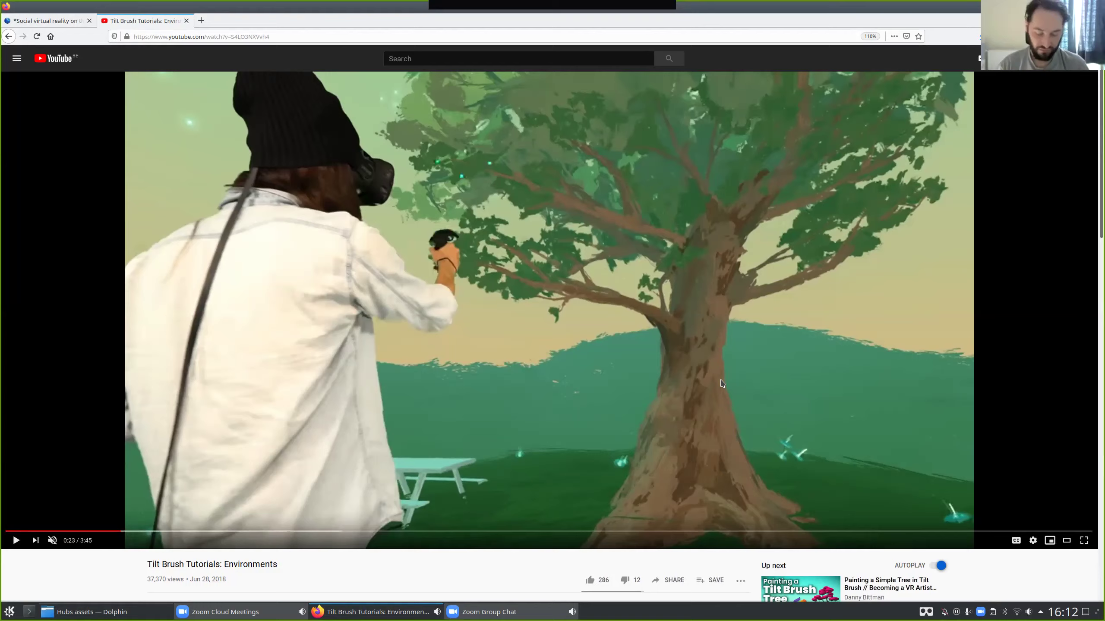
pyautogui.press('super')
# Launch Blender and start a new General scene with the default cube.
pyautogui.write('blender')
pyautogui.press('Return')
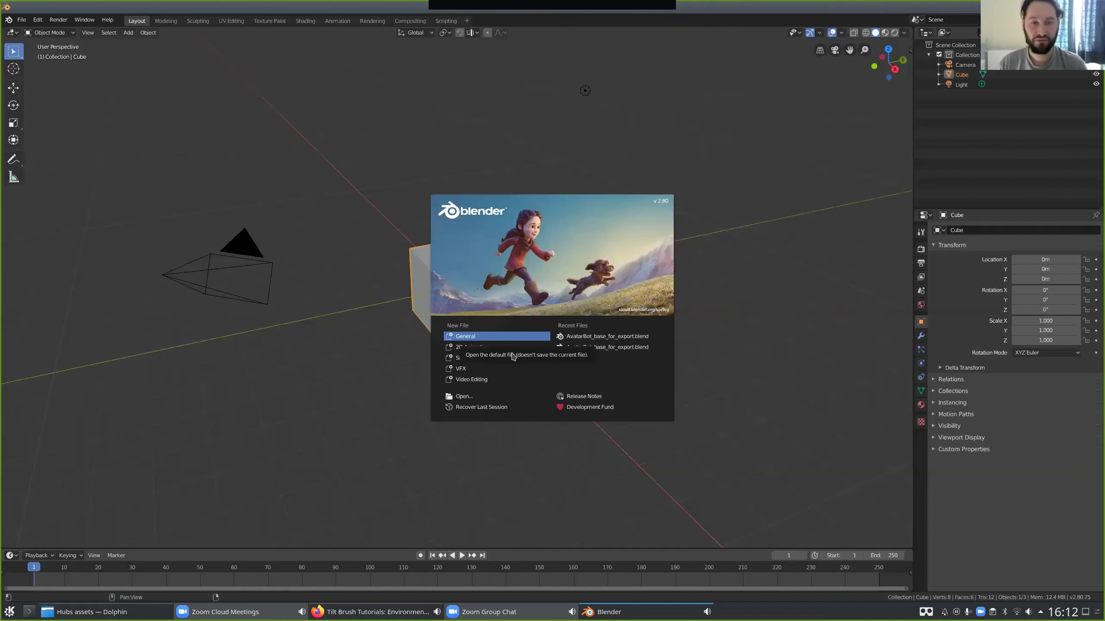
pyautogui.click(500, 336)
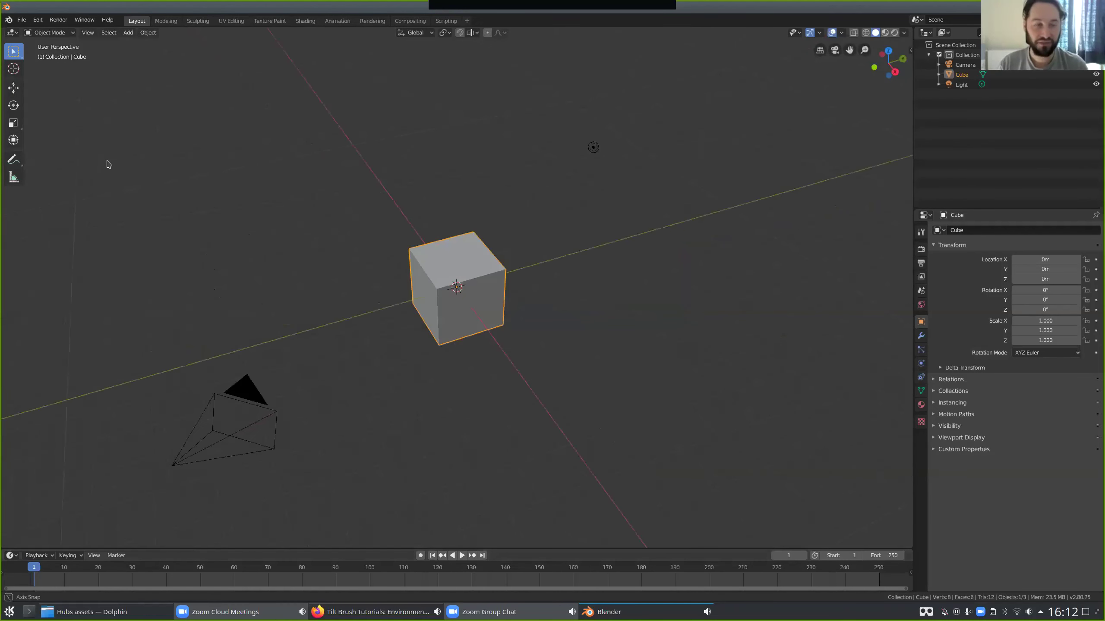
# Export the cube as glTF 2.0 named 'cube' into Downloads/Hubs assets, then quit Blender.
pyautogui.press('F4')
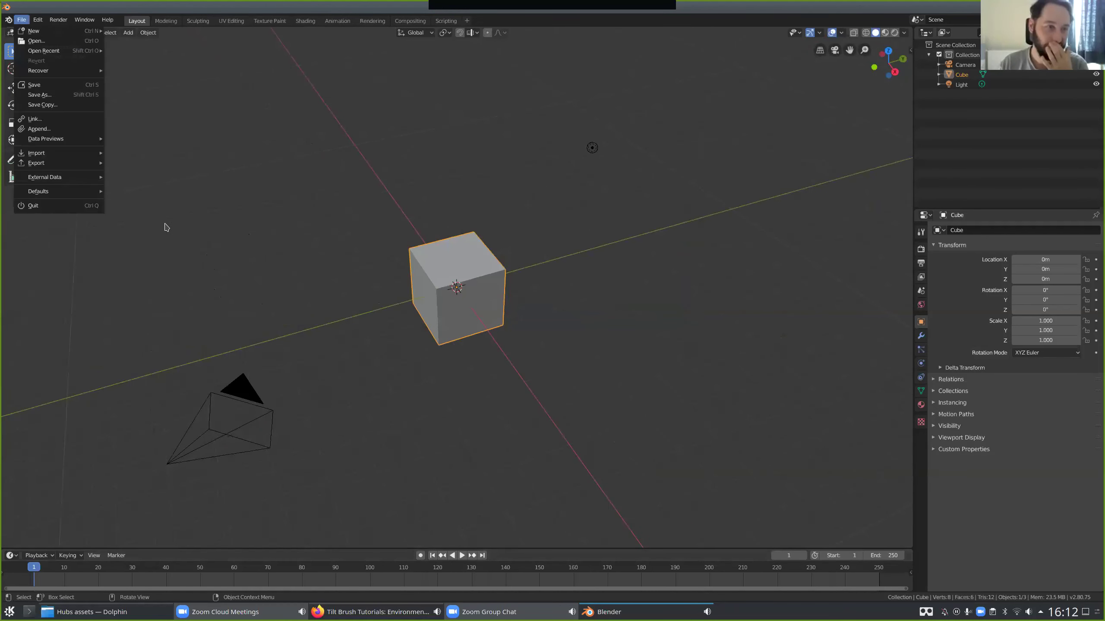
pyautogui.moveTo(59, 163)
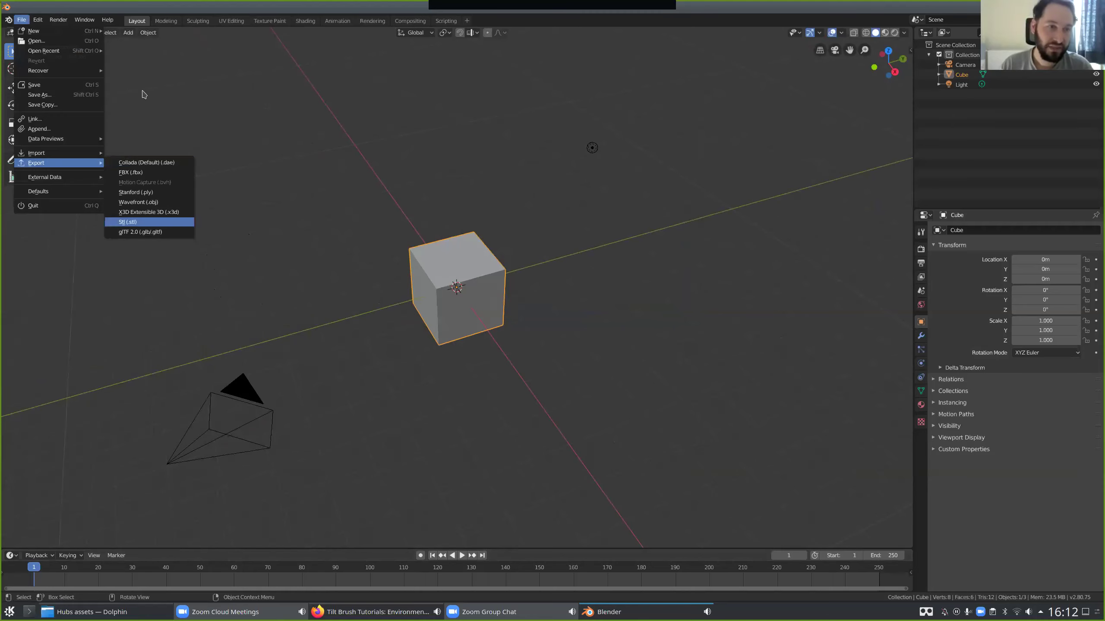
pyautogui.press('Down')
pyautogui.press('Return')
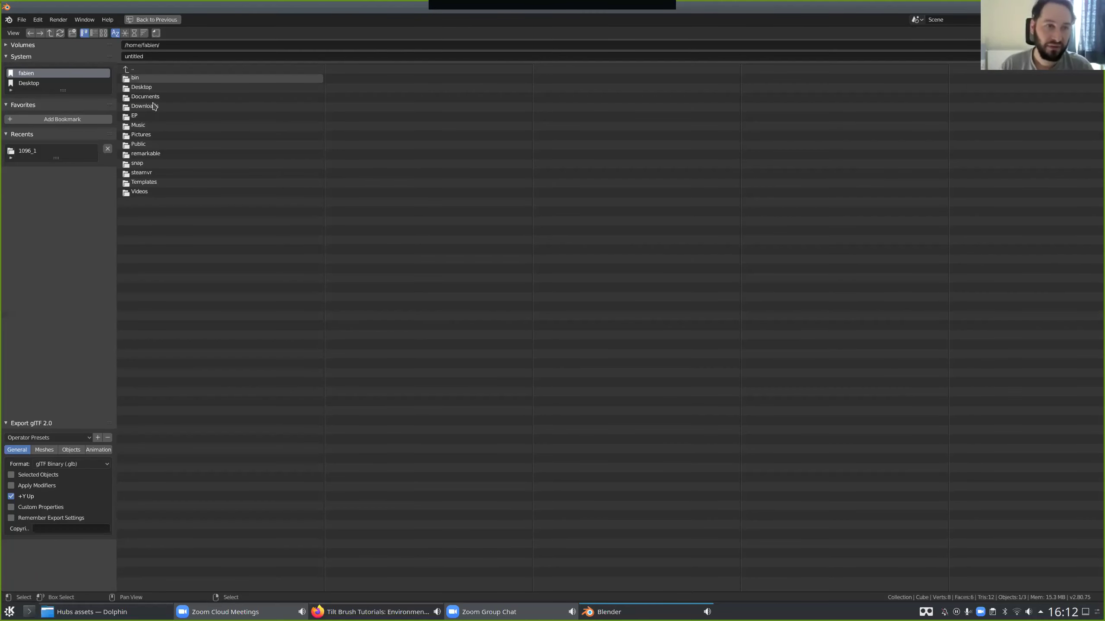
pyautogui.press('Down')
pyautogui.press('Down')
pyautogui.press('Down')
pyautogui.press('Return')
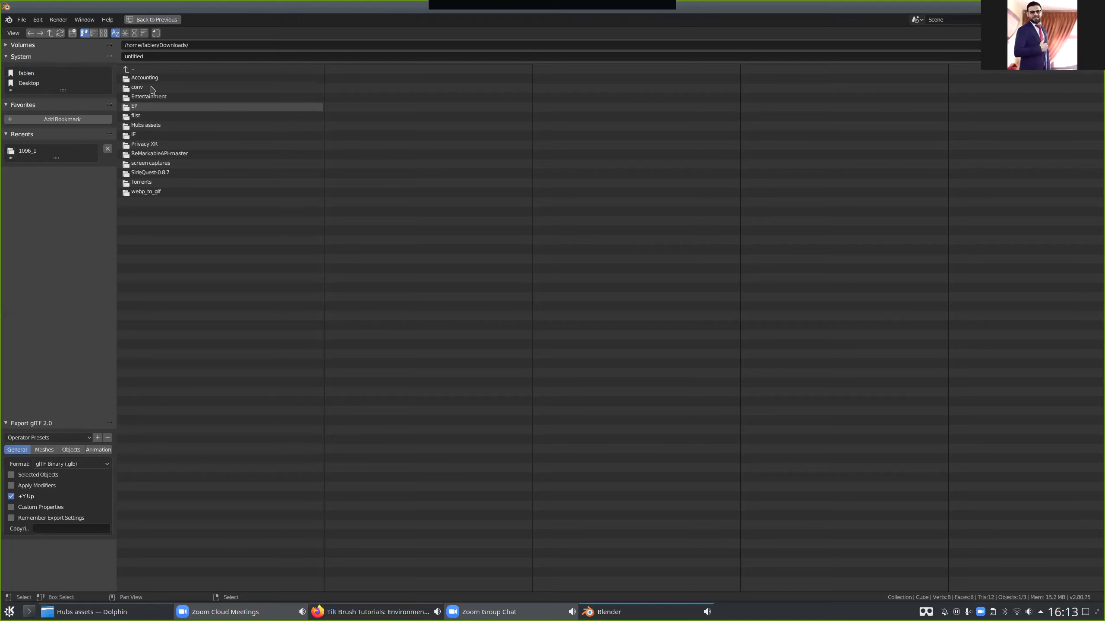
pyautogui.click(158, 126)
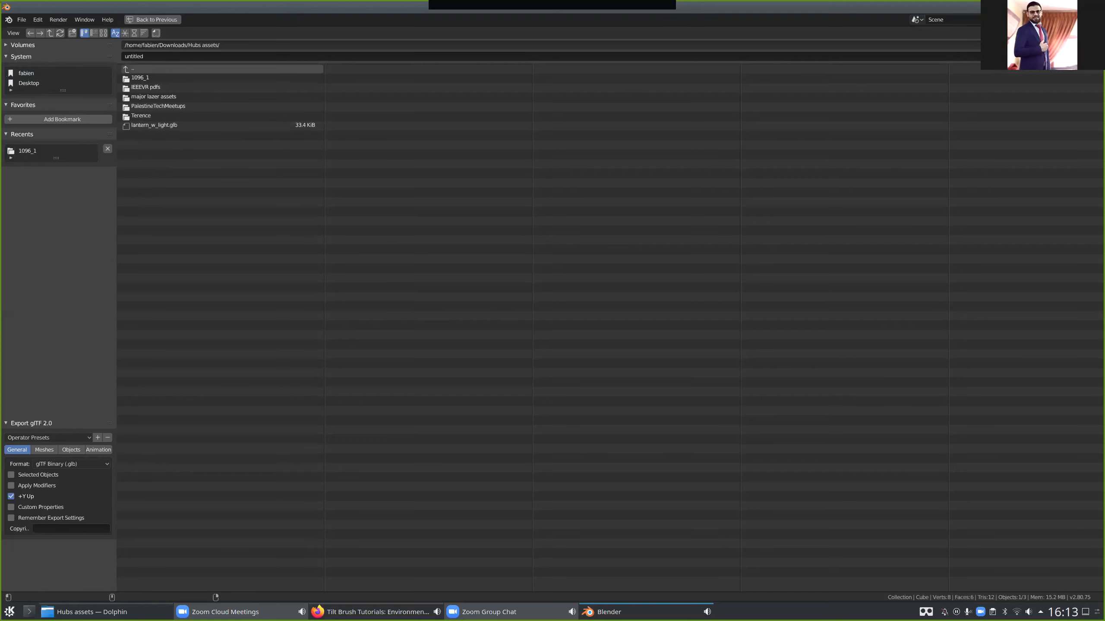
pyautogui.click(165, 57)
pyautogui.write('cube')
pyautogui.press('Return')
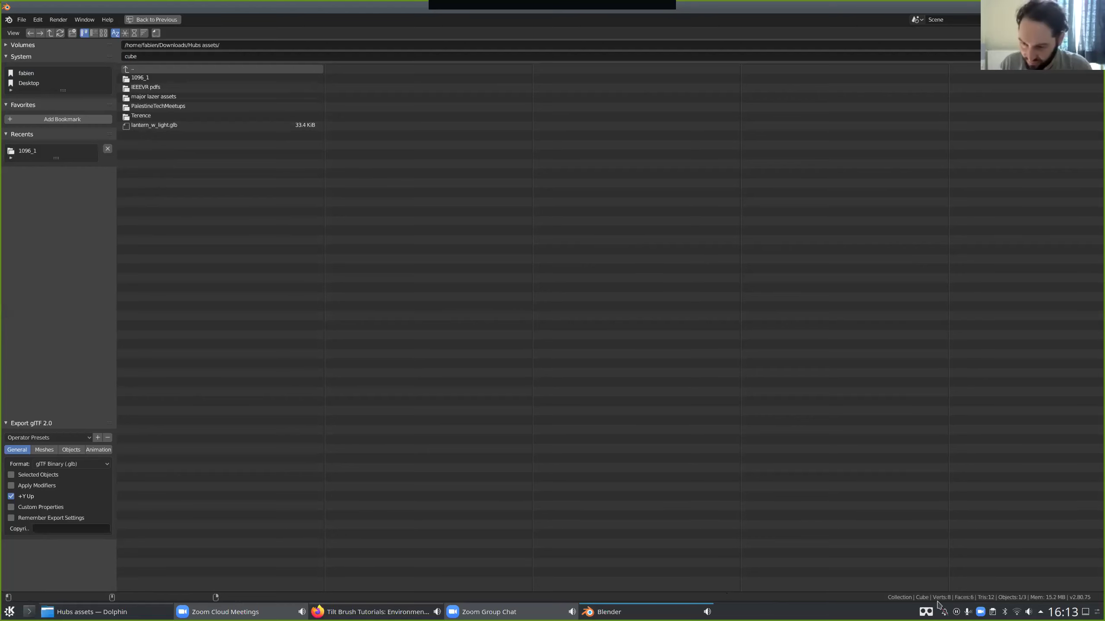
pyautogui.press('Return')
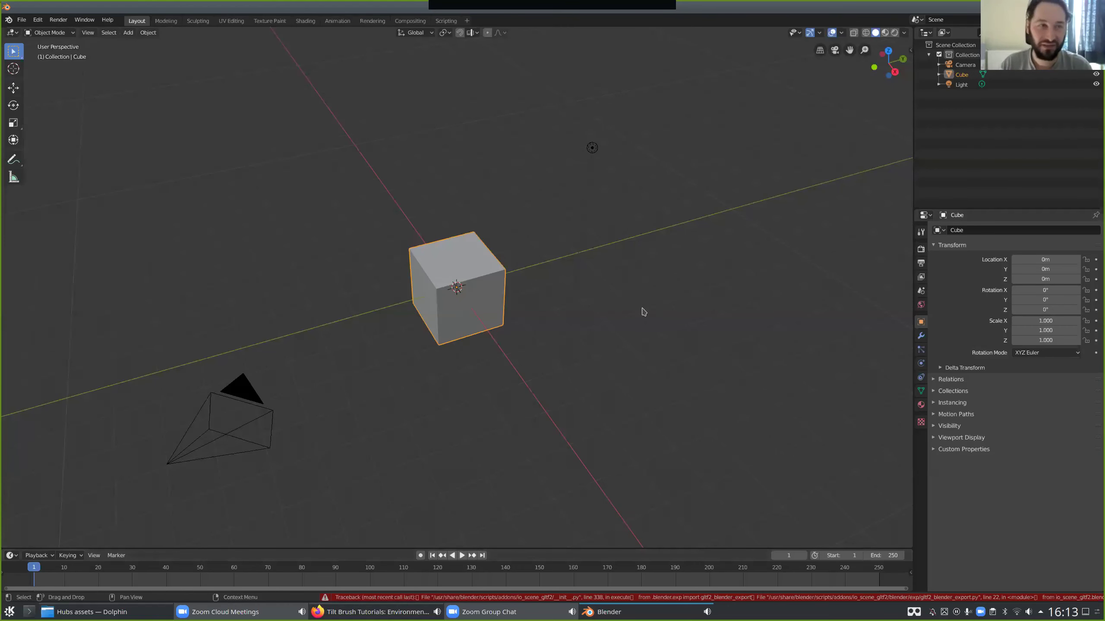
pyautogui.hotkey('ctrl', 'q')
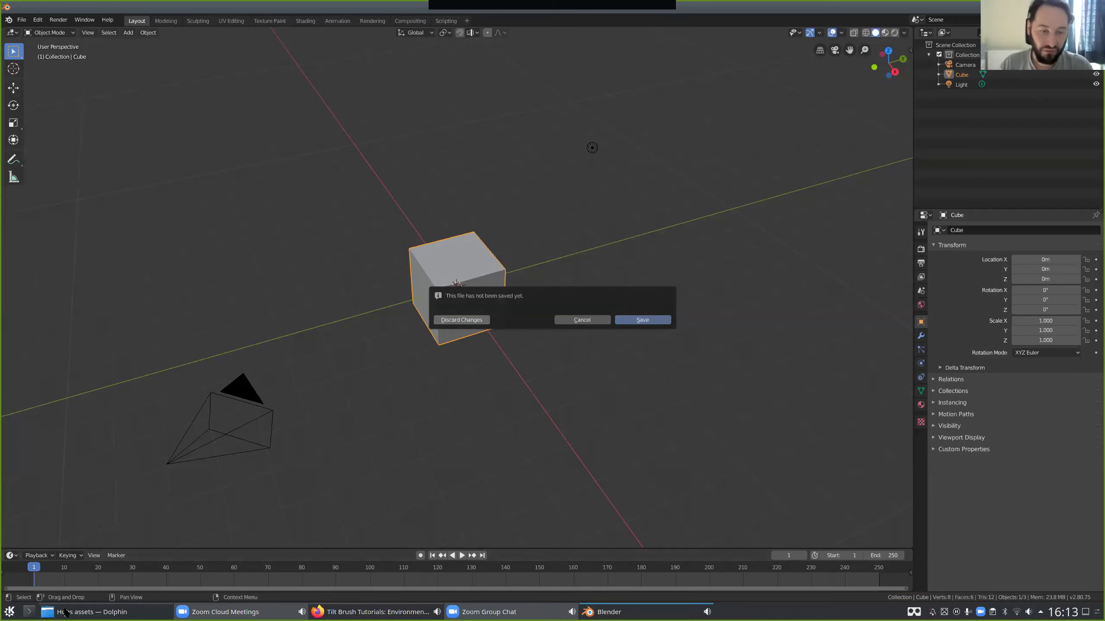
# Close Blender without saving, check the Hubs assets folder, then close the YouTube tab.
pyautogui.press('d')
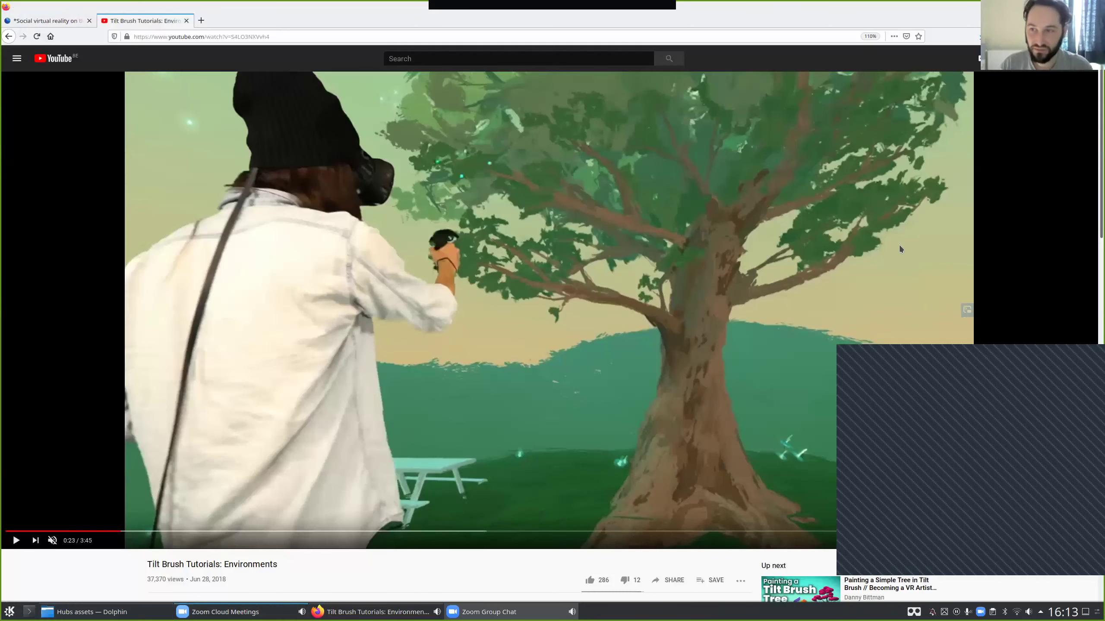
pyautogui.hotkey('alt', 'Tab')
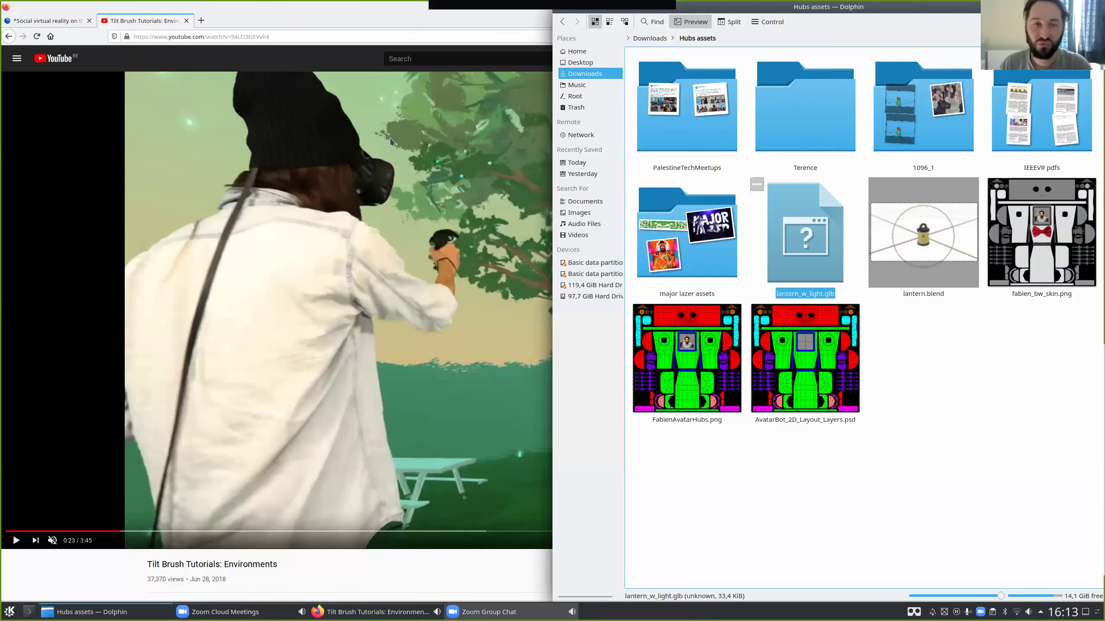
pyautogui.click(399, 225)
pyautogui.hotkey('ctrl', 'w')
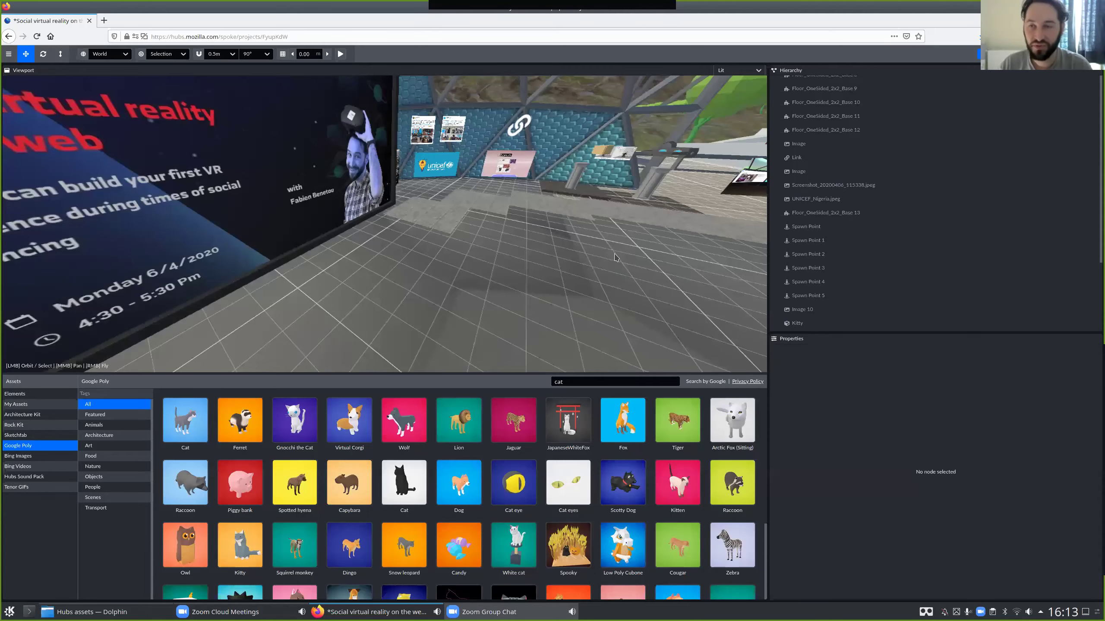
pyautogui.moveTo(366, 252); pyautogui.dragTo(614, 255)
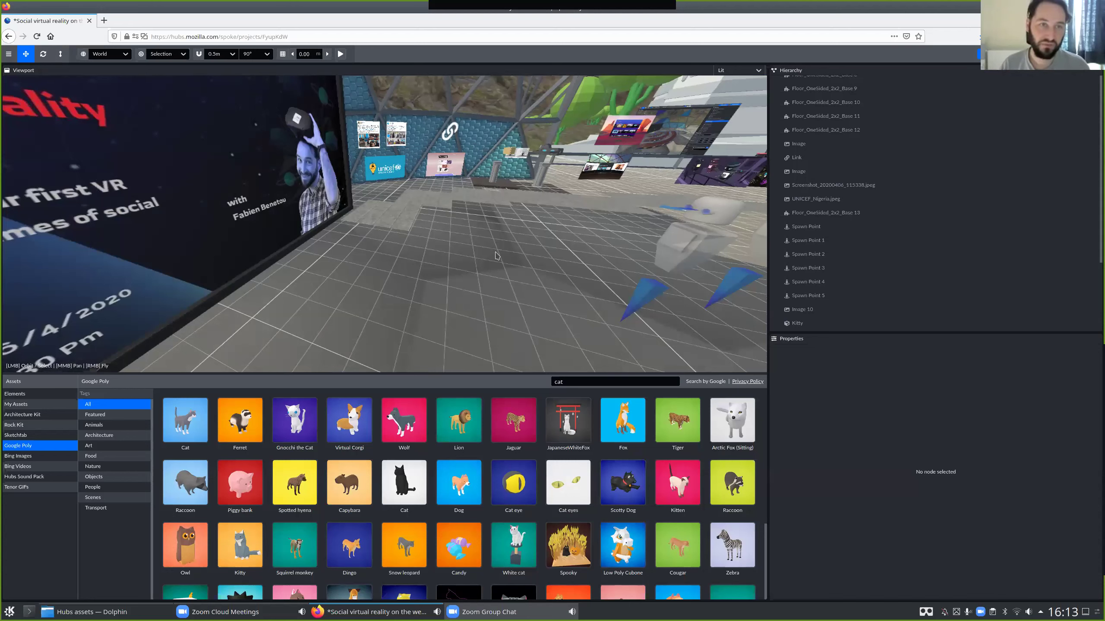
# Load the aframe.io home page in a new tab.
pyautogui.hotkey('ctrl', 't')
pyautogui.write('aframe')
pyautogui.press('Down')
pyautogui.press('Down')
pyautogui.press('Down')
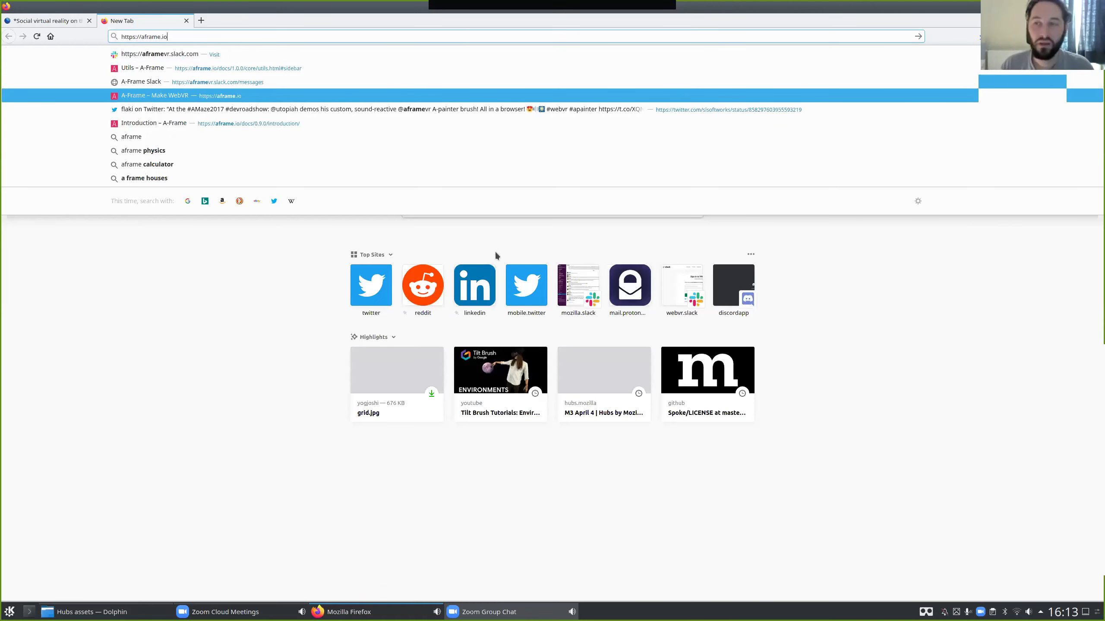
pyautogui.press('Return')
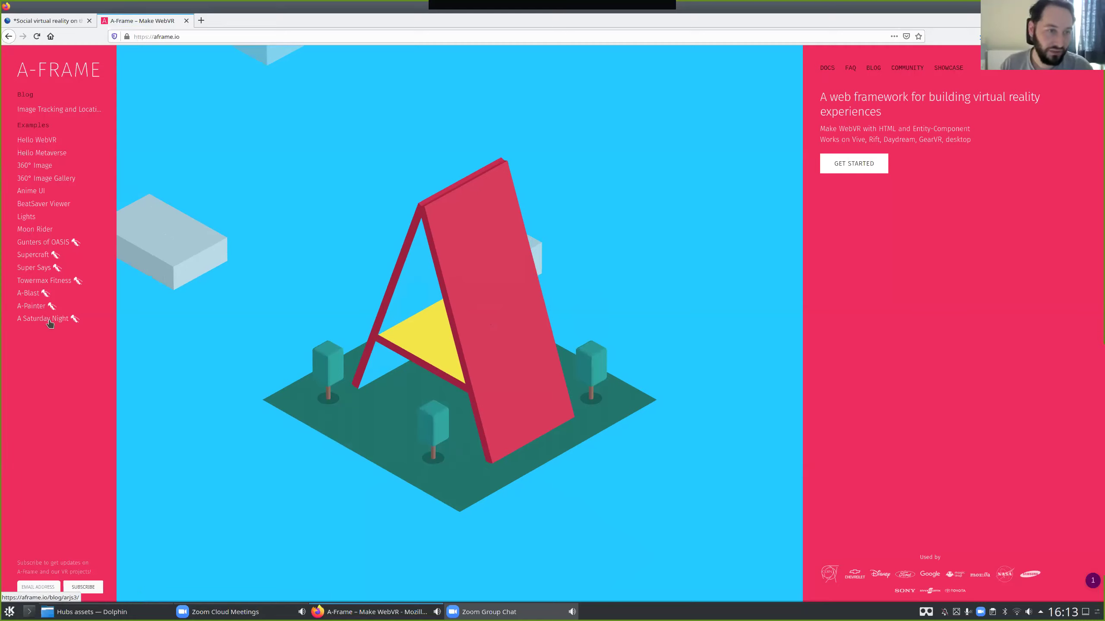
# Open and orbit the Hello WebVR example, then open its aframe starter project on Glitch.
pyautogui.click(50, 142)
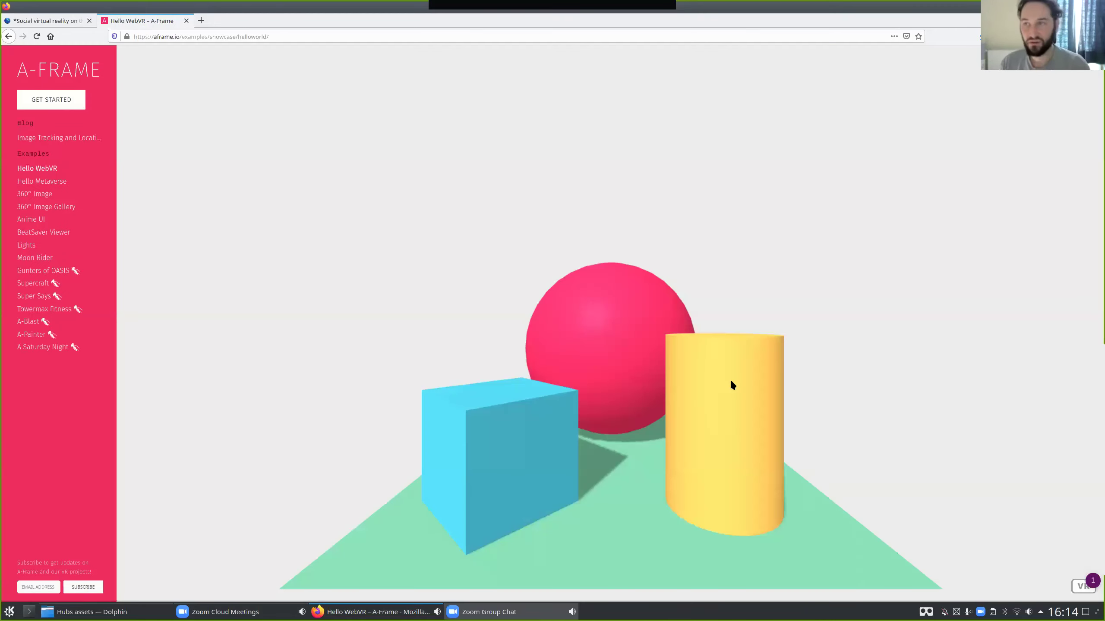
pyautogui.moveTo(730, 383); pyautogui.dragTo(1075, 107)
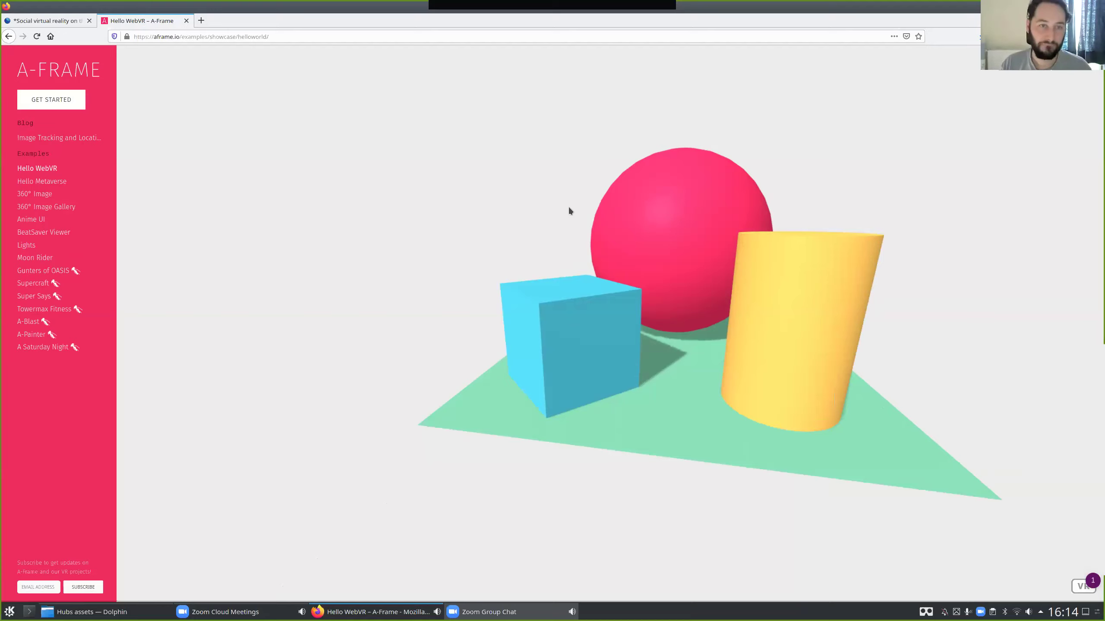
pyautogui.click(440, 210)
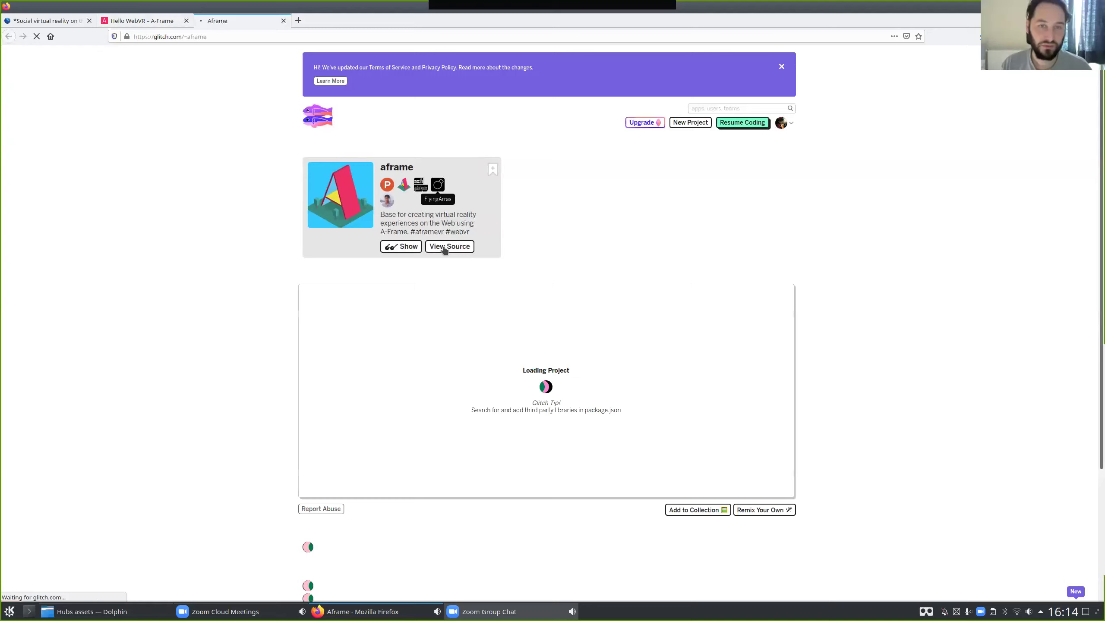
# View the project's source with the live preview shown next to the code, resizing the panes.
pyautogui.click(444, 247)
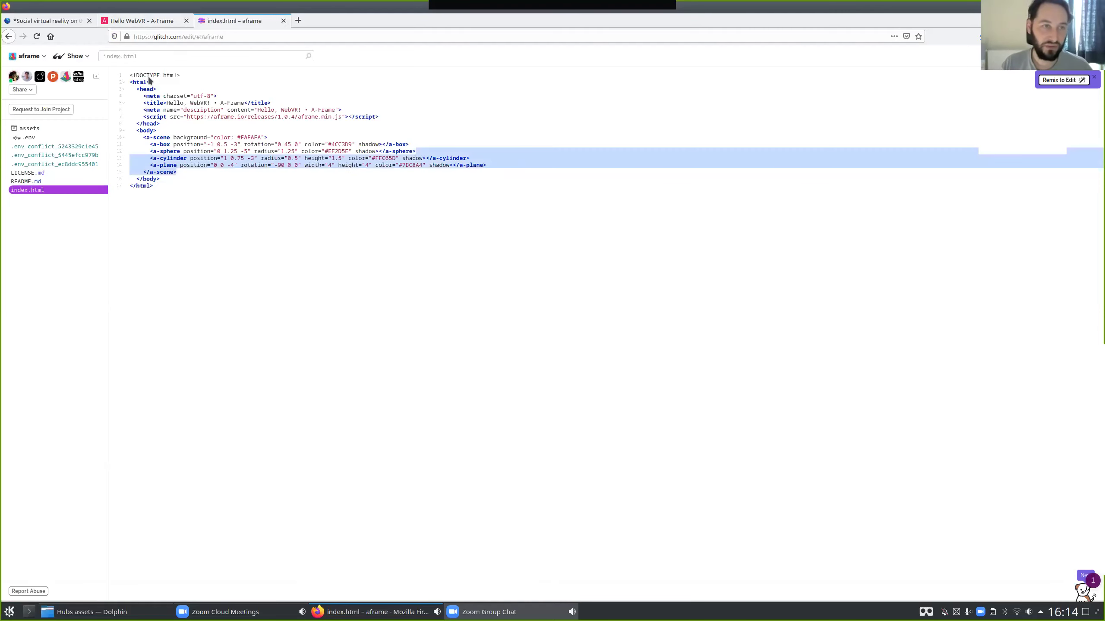
pyautogui.click(75, 55)
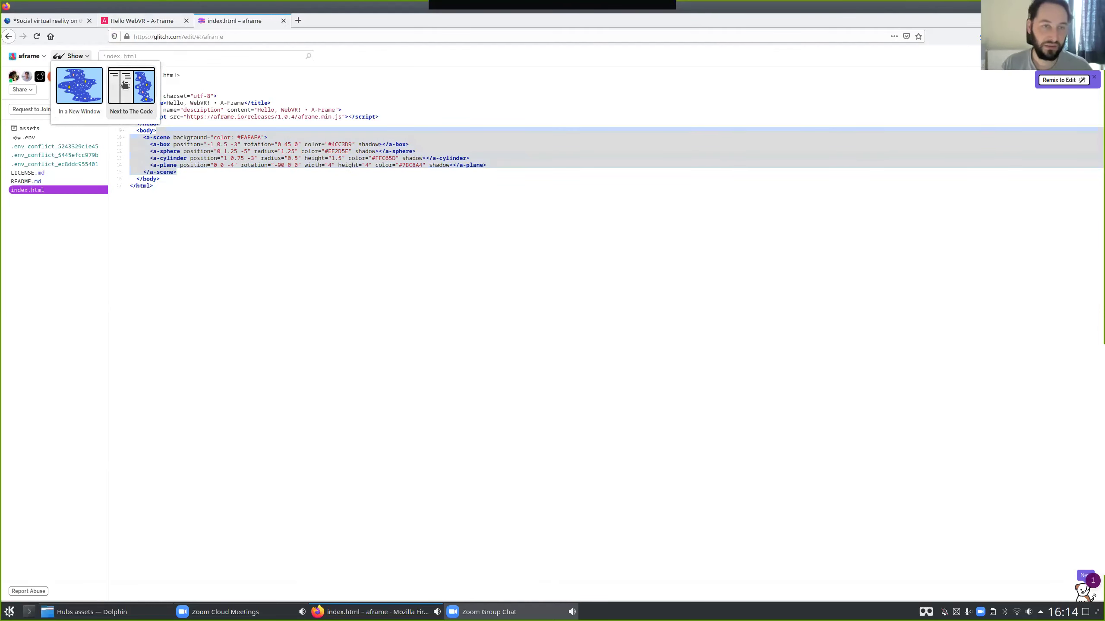
pyautogui.click(125, 85)
pyautogui.moveTo(737, 171); pyautogui.dragTo(518, 178)
pyautogui.click(486, 154)
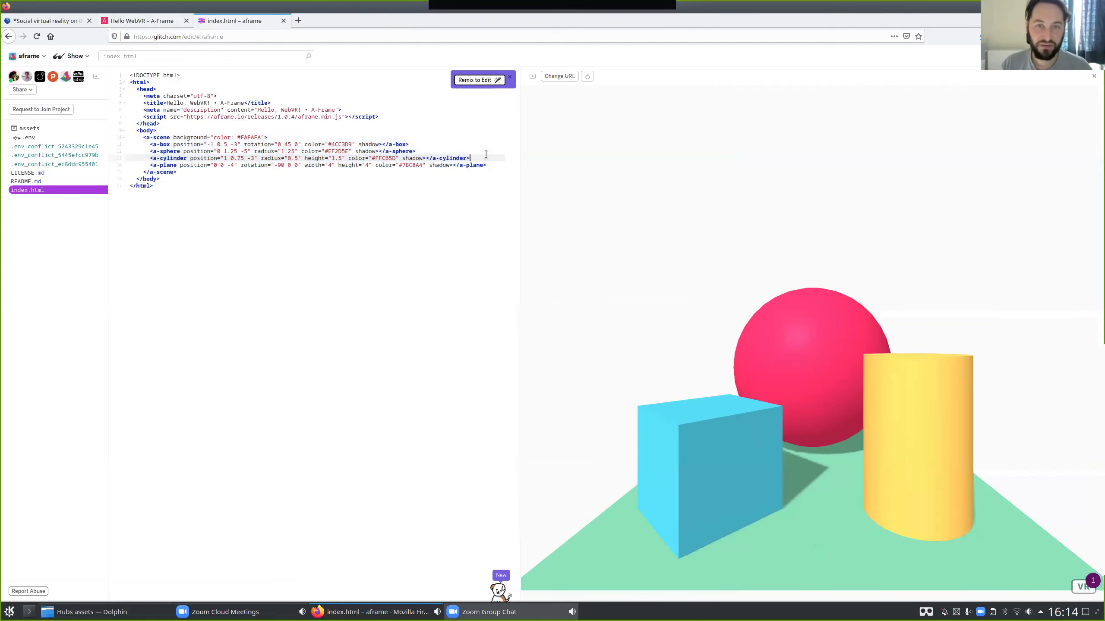
# Select the box, sphere, cylinder and plane lines, orbit the preview, and return to Hello WebVR.
pyautogui.moveTo(465, 139); pyautogui.dragTo(473, 172)
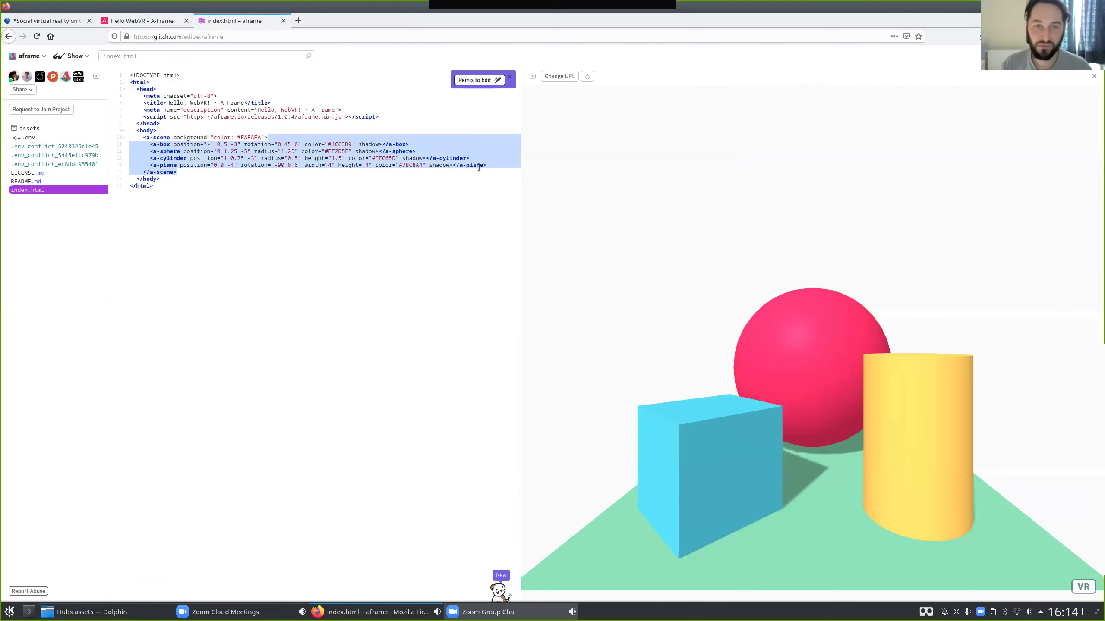
pyautogui.moveTo(820, 417); pyautogui.dragTo(801, 445)
pyautogui.press('w')
pyautogui.press('s')
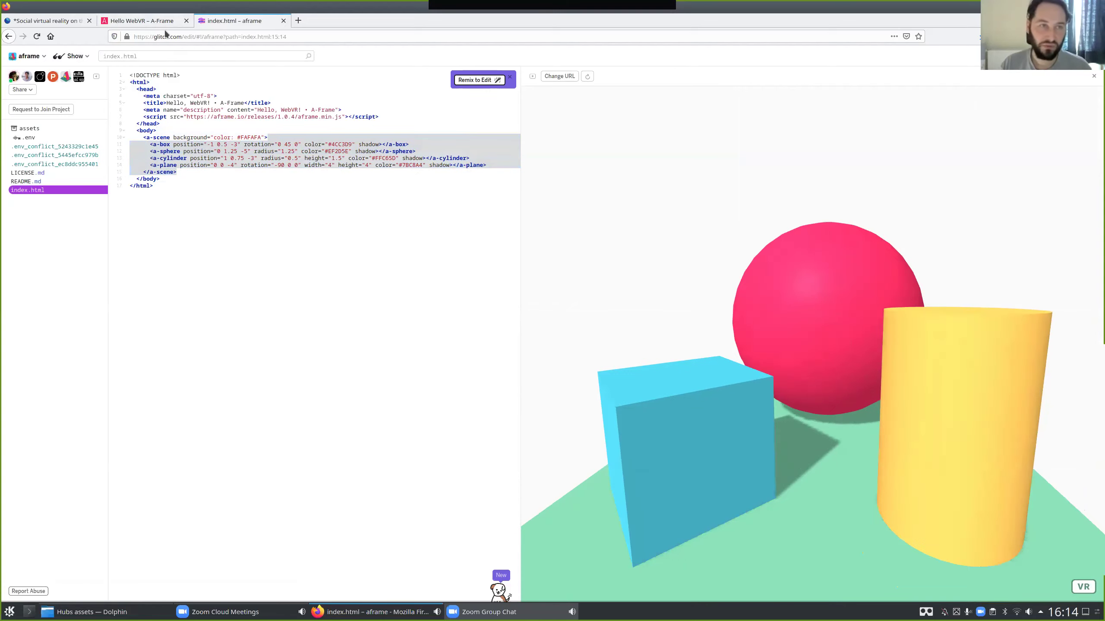
pyautogui.click(147, 22)
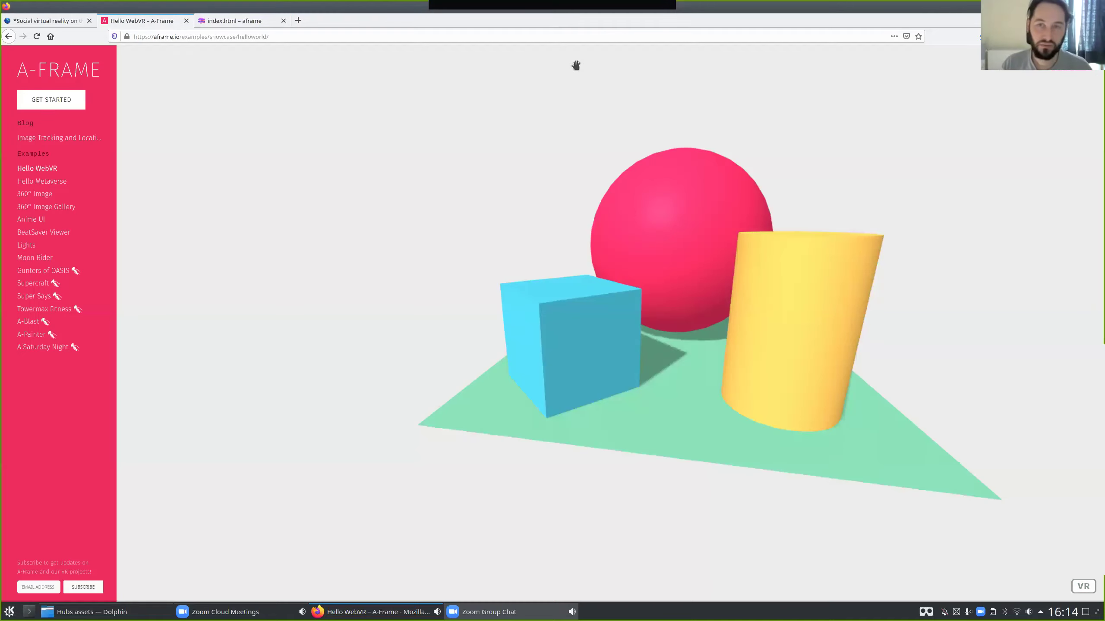
# Search the A-Frame docs for 'gltf' and open the gltf-model page.
pyautogui.click(45, 99)
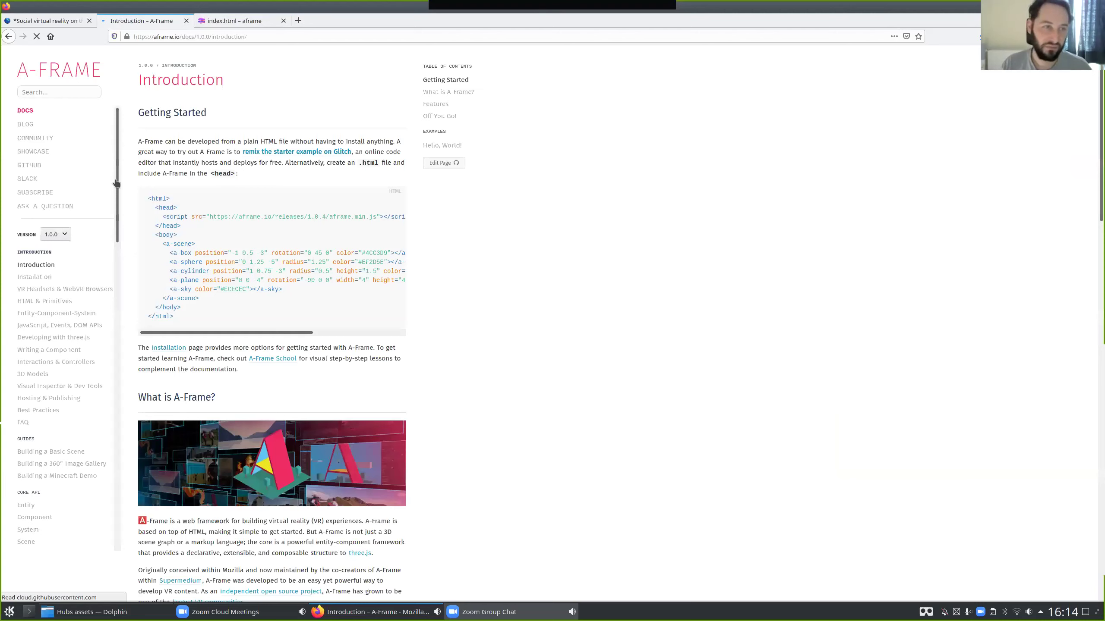
pyautogui.click(73, 93)
pyautogui.write('gltf')
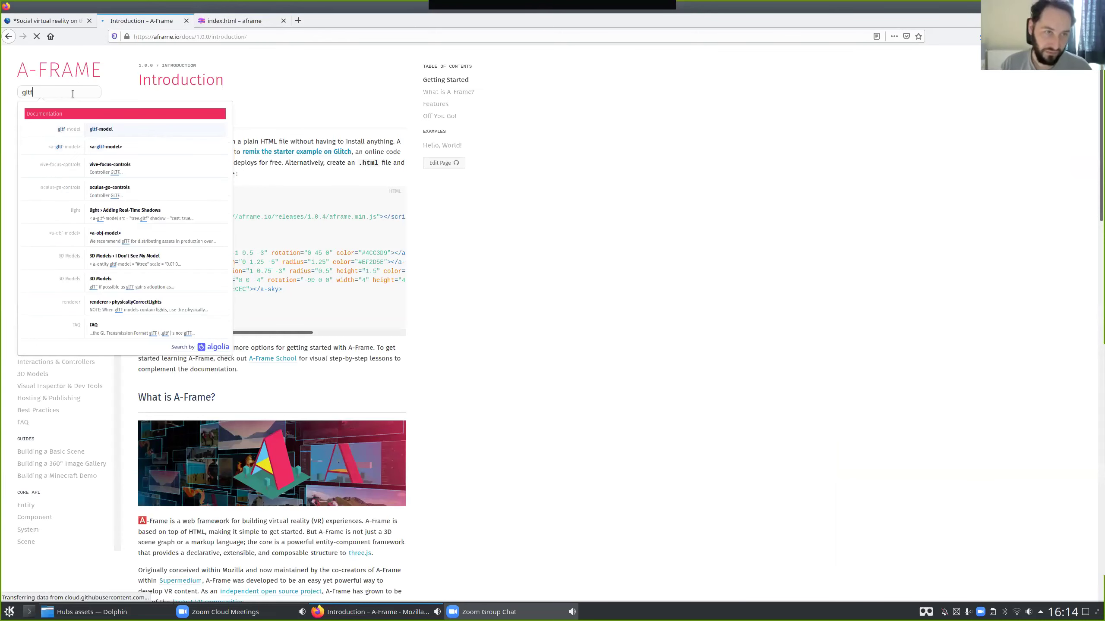
pyautogui.click(124, 130)
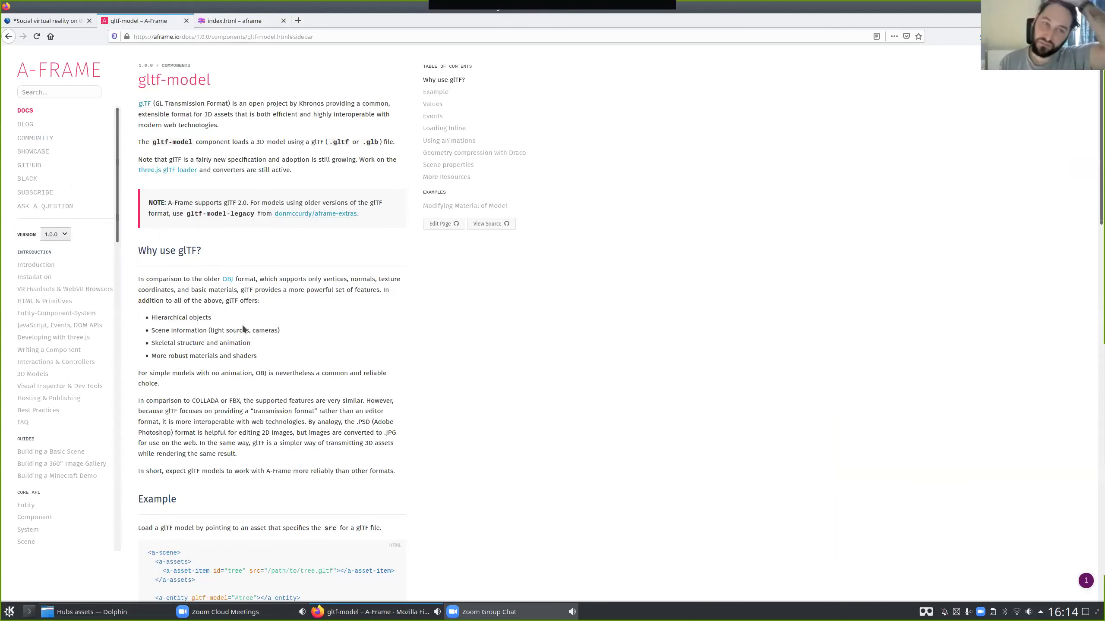
# Scroll to the gltf-model Example and select the model's src path in the code sample.
pyautogui.scroll(-5, 1093, 237)
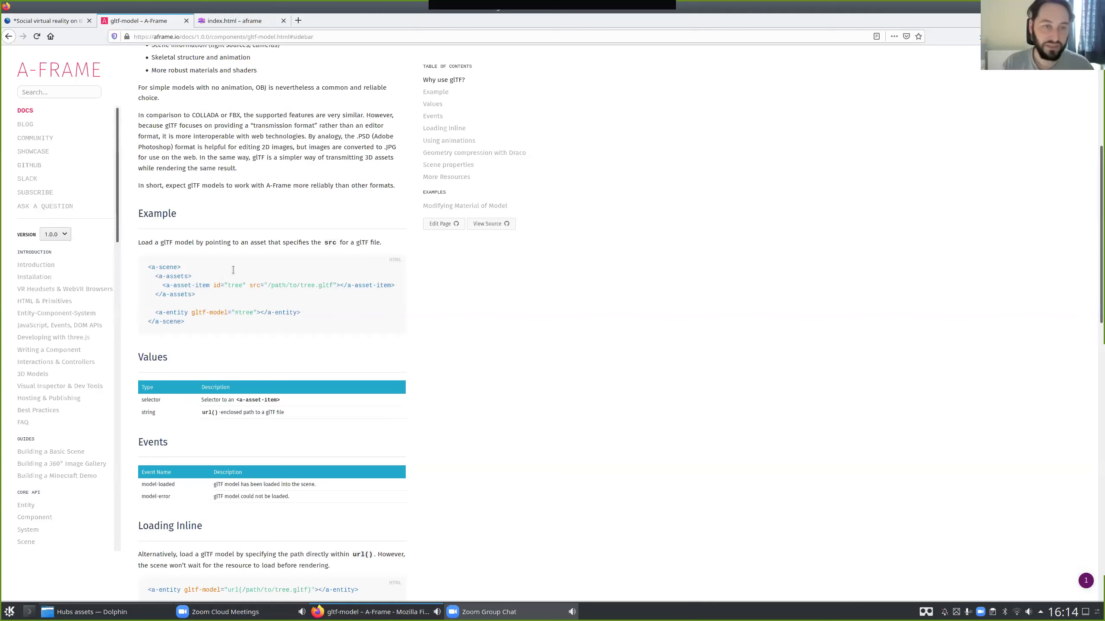
pyautogui.moveTo(148, 275); pyautogui.dragTo(283, 313)
pyautogui.hotkey('ctrl', 'Tab')
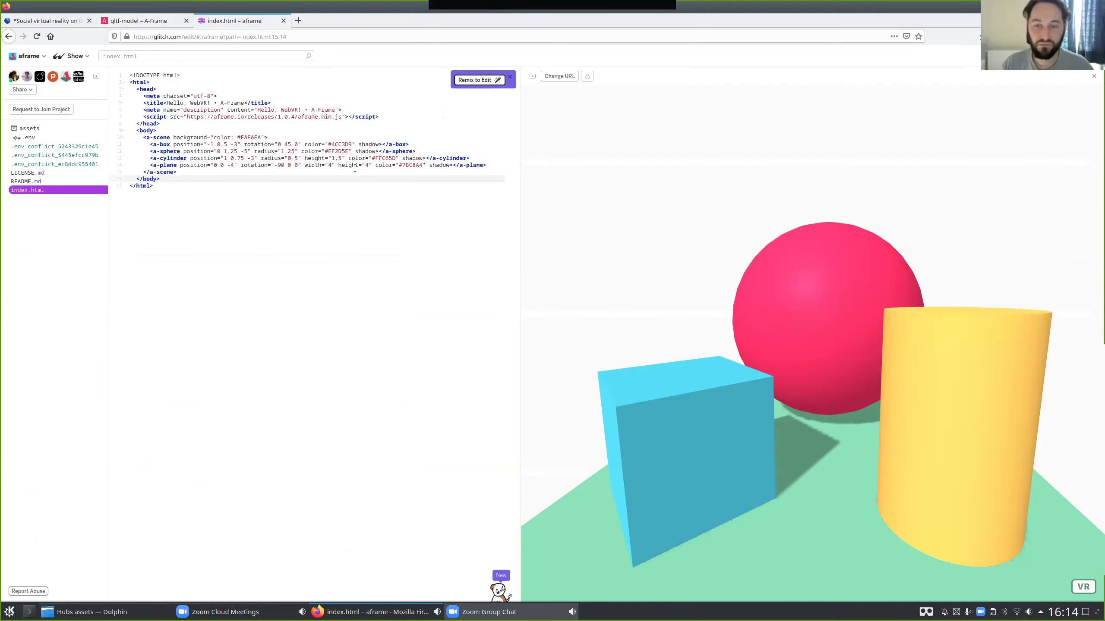
pyautogui.hotkey('ctrl', 'shift', 'Tab')
pyautogui.click(257, 307)
pyautogui.moveTo(267, 286); pyautogui.dragTo(321, 286)
# Load the personal website in a new tab and show only its embedded 3D scene frame.
pyautogui.hotkey('ctrl', 't')
pyautogui.write('3d')
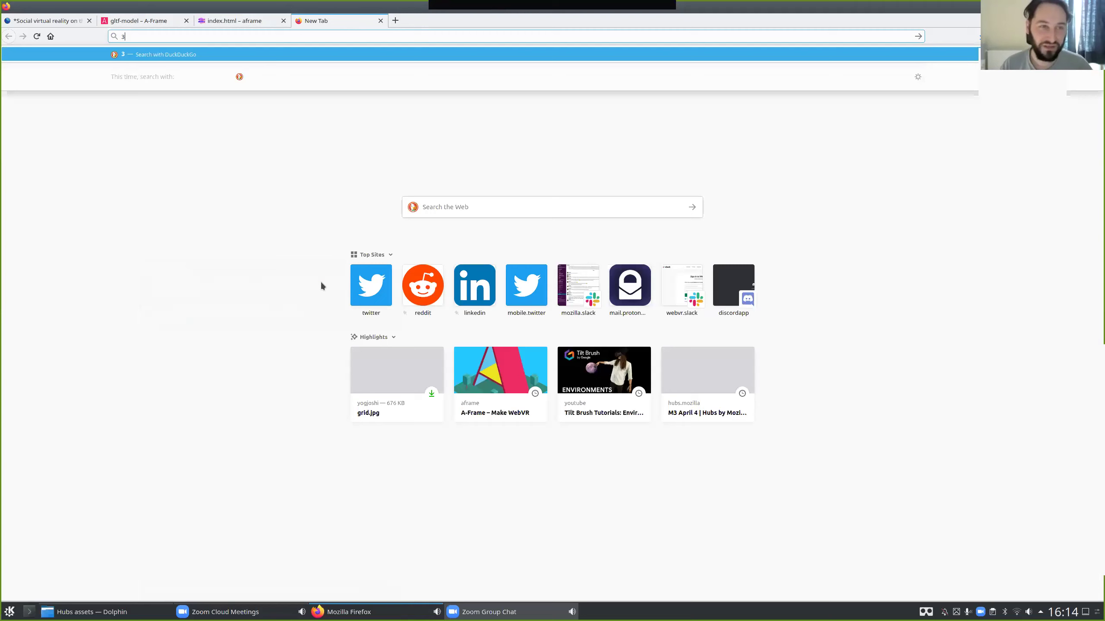
pyautogui.hotkey('ctrl', 'a')
pyautogui.write('fabien.benetou.fr')
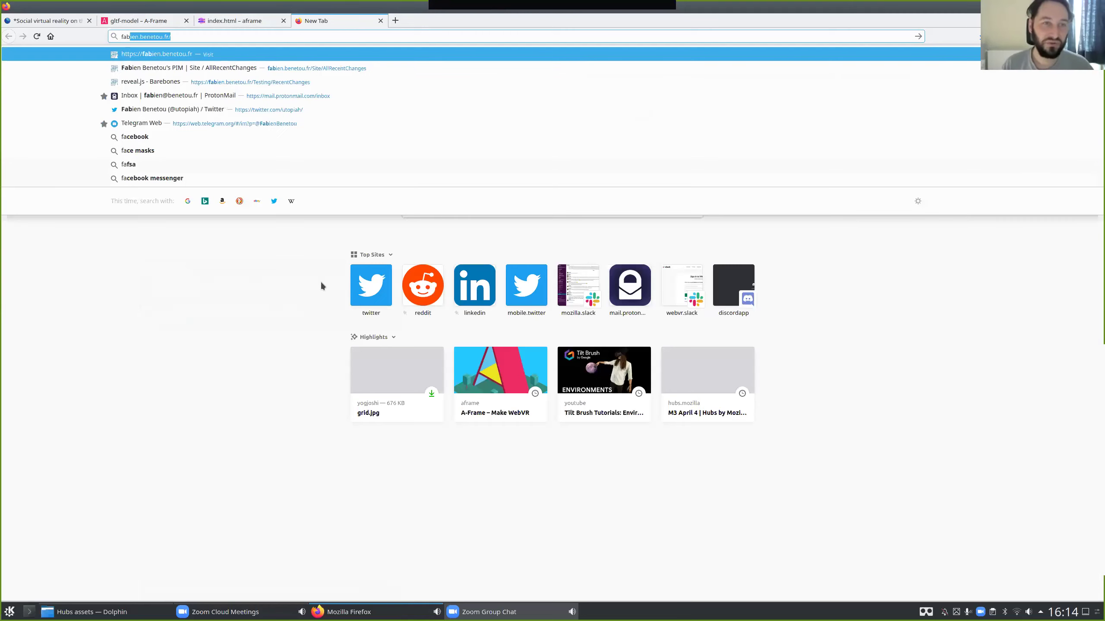
pyautogui.press('Return')
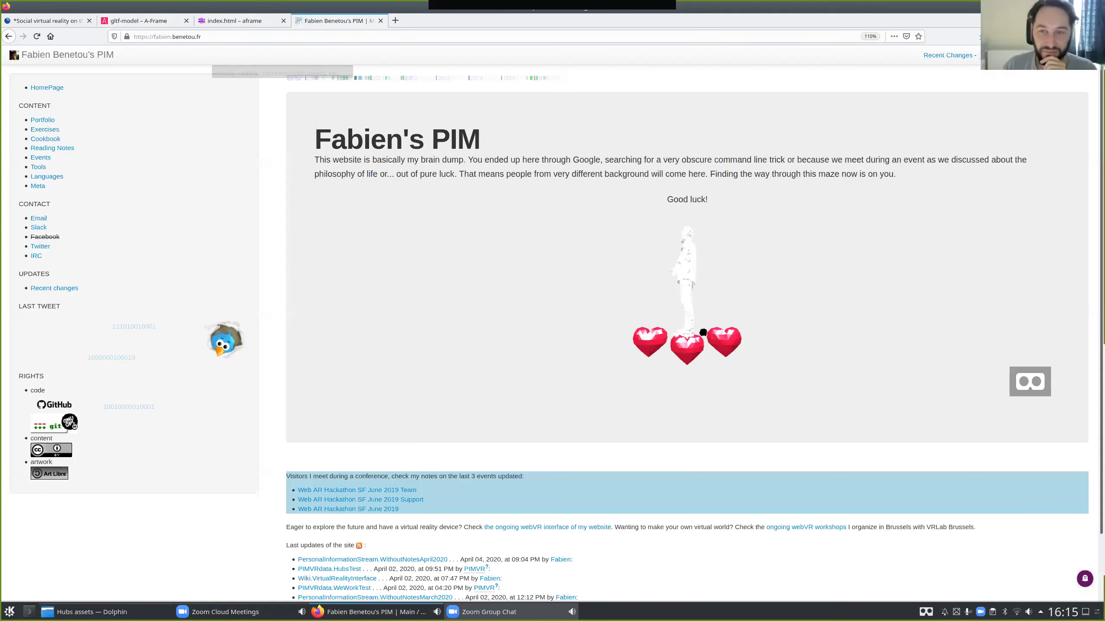
pyautogui.rightClick(695, 272)
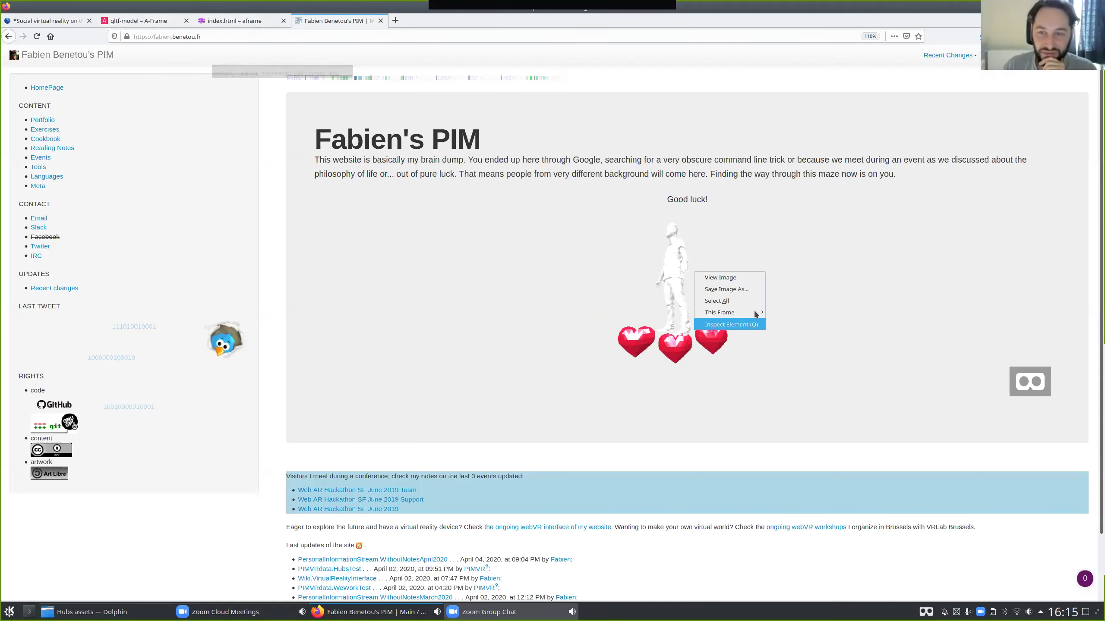
pyautogui.click(772, 314)
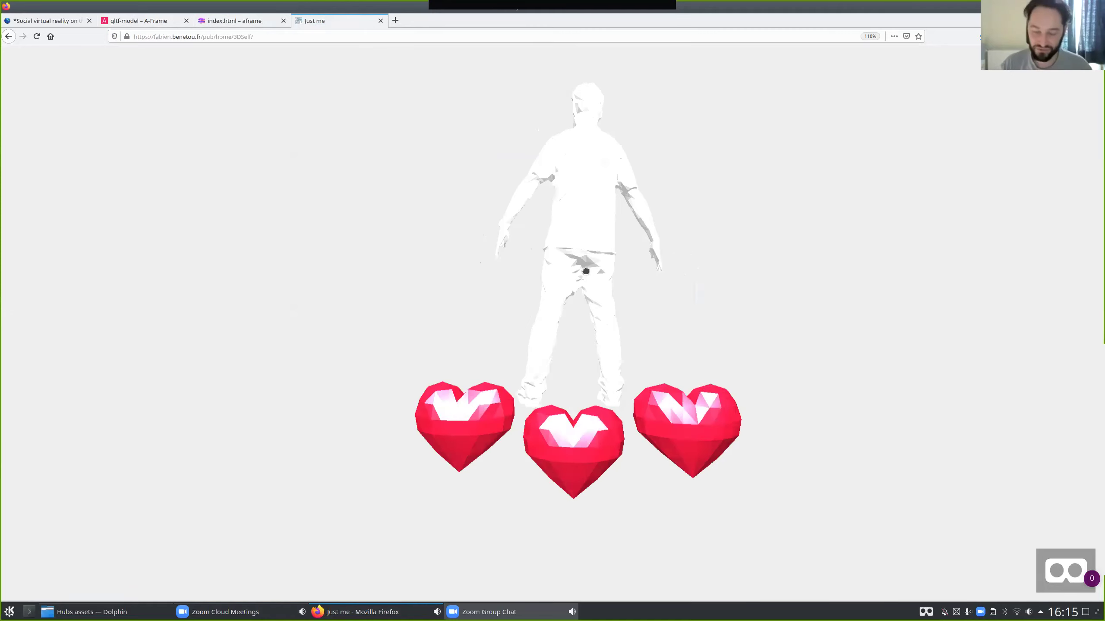
# View the 3D page's HTML source, inspecting the script lines and heart model position values.
pyautogui.hotkey('ctrl', 'u')
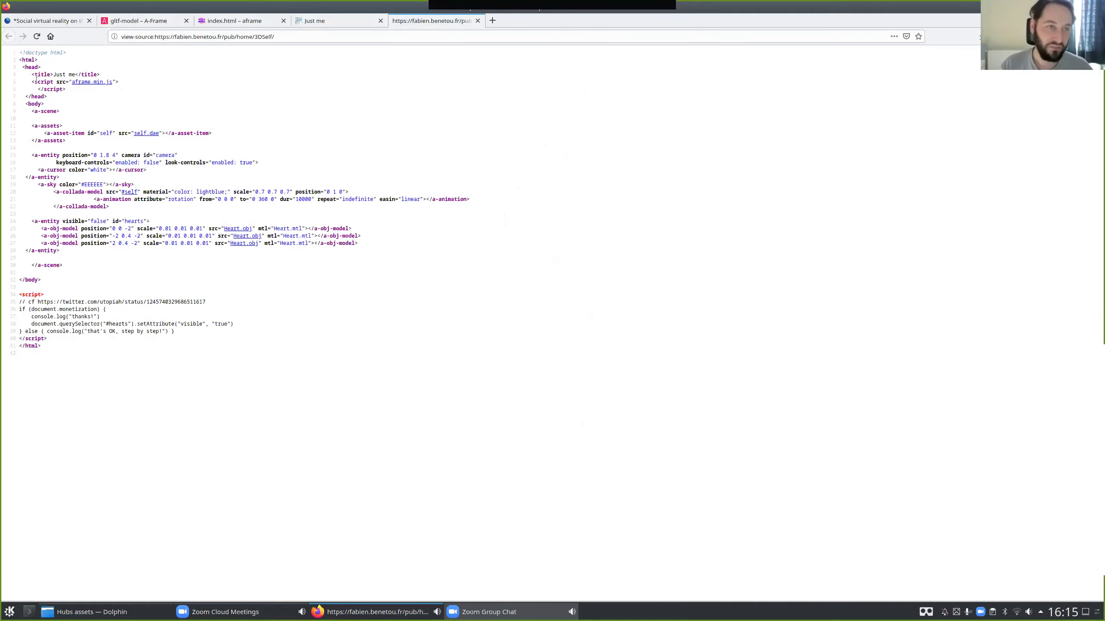
pyautogui.moveTo(70, 75); pyautogui.dragTo(141, 77)
pyautogui.tripleClick(141, 78)
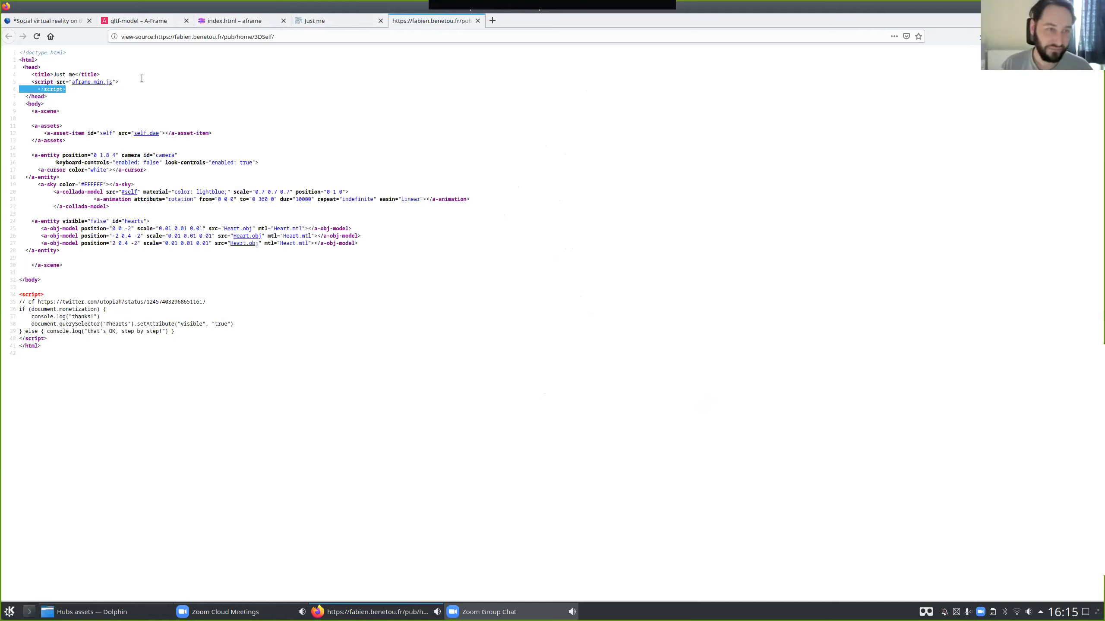
pyautogui.moveTo(47, 228); pyautogui.dragTo(343, 225)
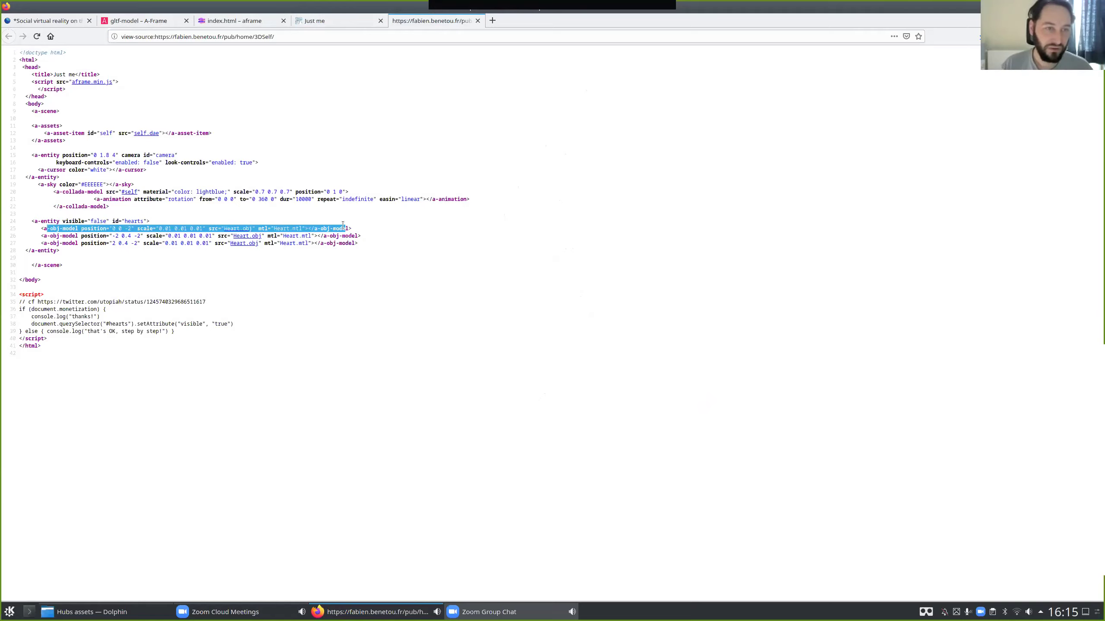
pyautogui.click(76, 225)
pyautogui.tripleClick(94, 195)
pyautogui.click(99, 195)
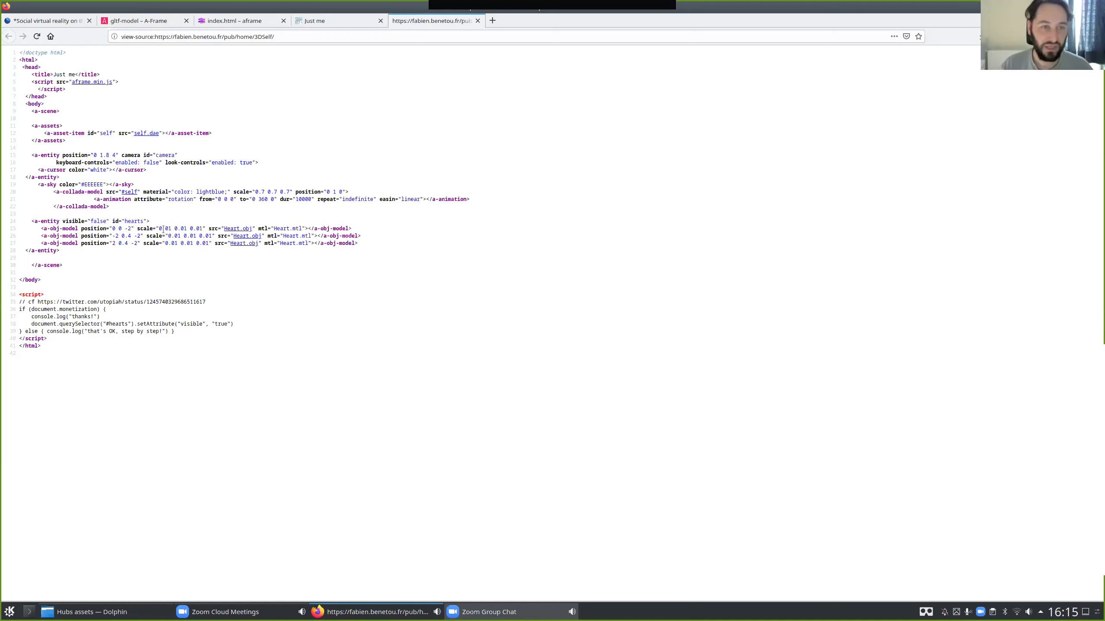
pyautogui.moveTo(72, 227); pyautogui.dragTo(203, 228)
pyautogui.click(203, 228)
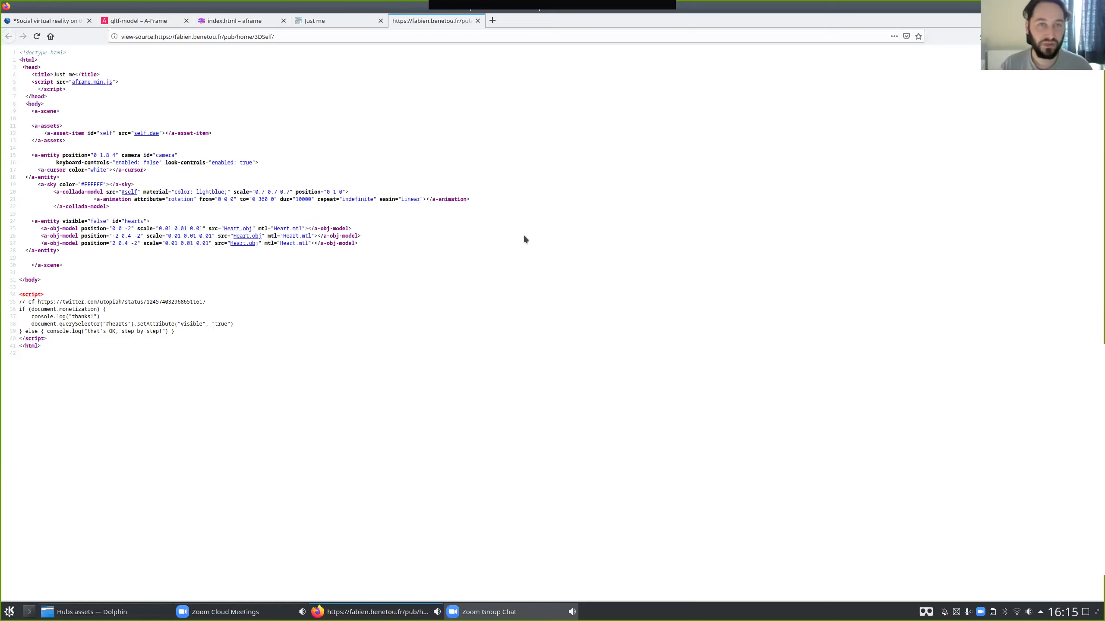
pyautogui.click(246, 21)
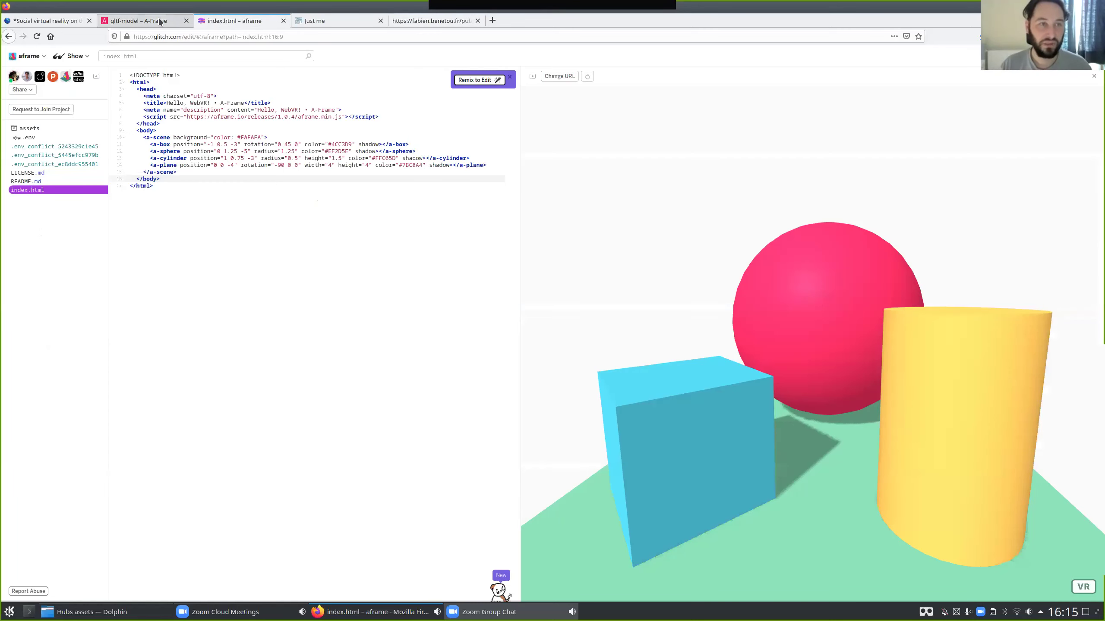
# Flip between the gltf-model docs and Spoke editor tabs and clear the docs address bar.
pyautogui.click(134, 21)
pyautogui.click(52, 22)
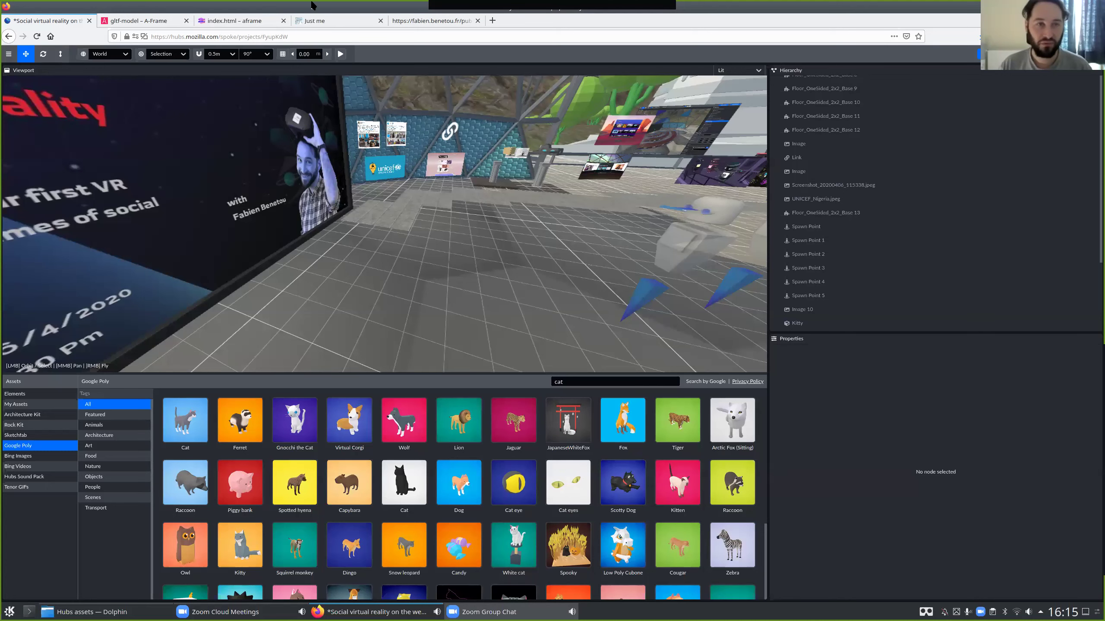
pyautogui.click(148, 19)
pyautogui.hotkey('ctrl', 'l')
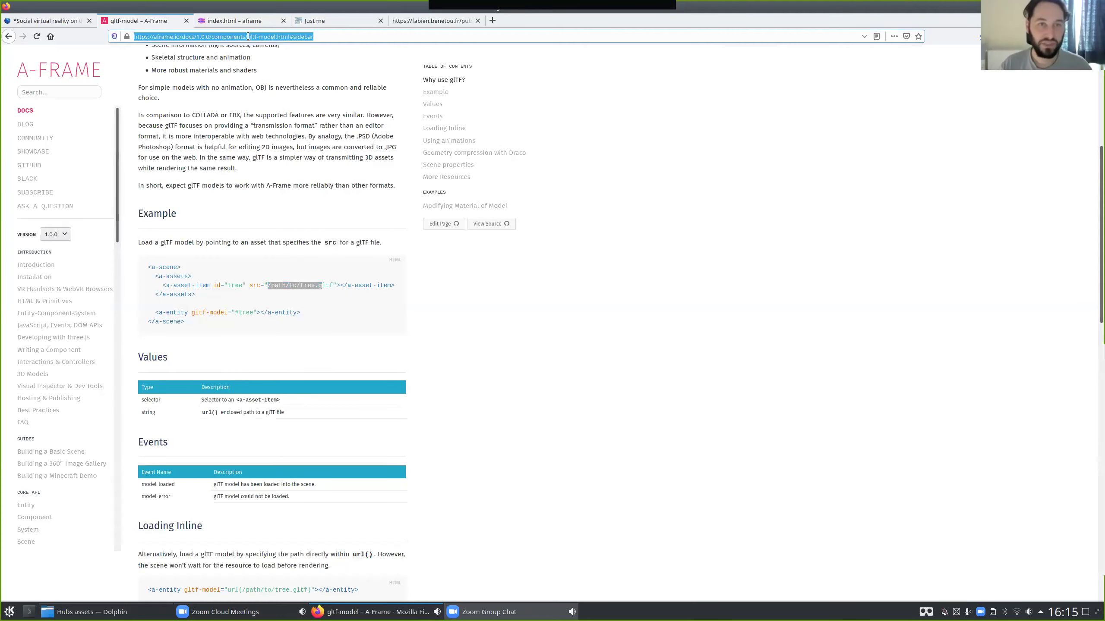
pyautogui.press('BackSpace')
# Make the chat window shorter and wider, then open a YouTube video tab.
pyautogui.click(537, 611)
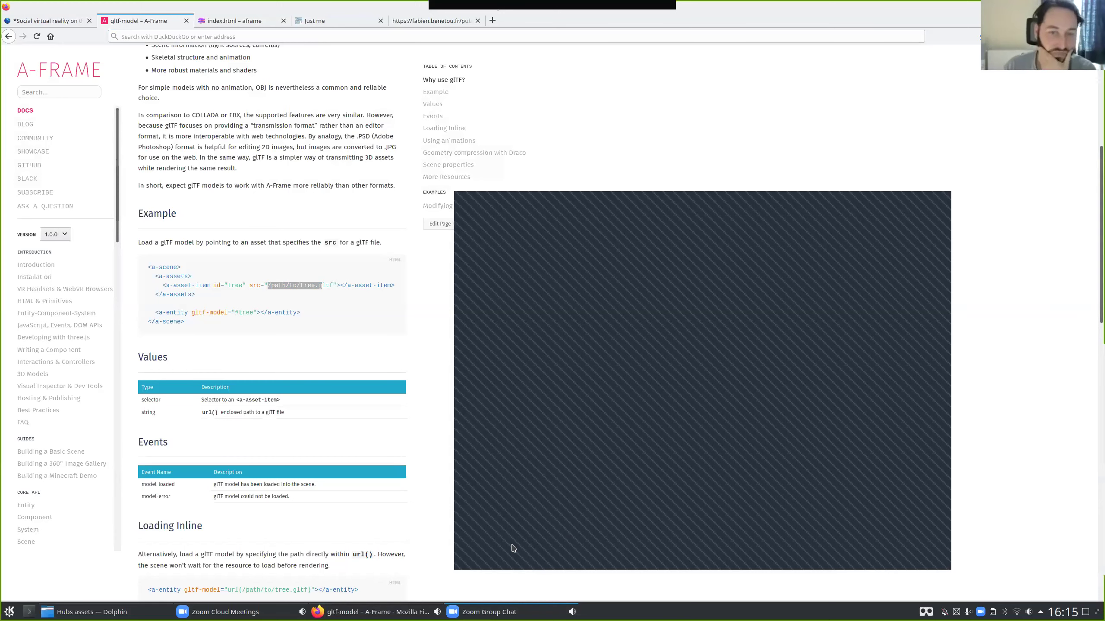
pyautogui.click(83, 20)
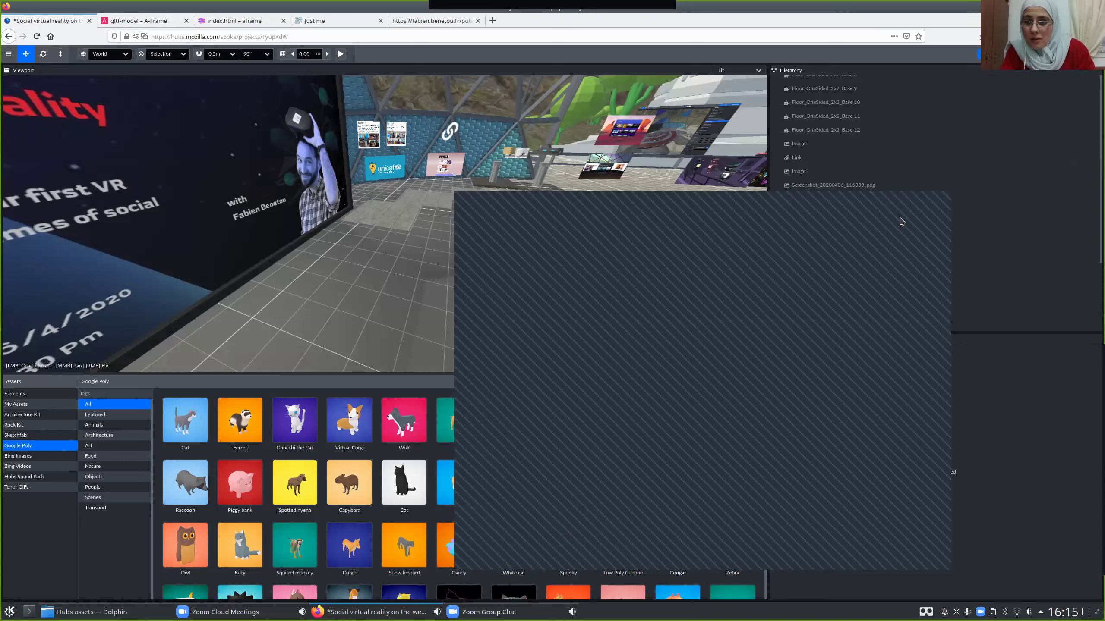
pyautogui.moveTo(929, 212); pyautogui.dragTo(1069, 356)
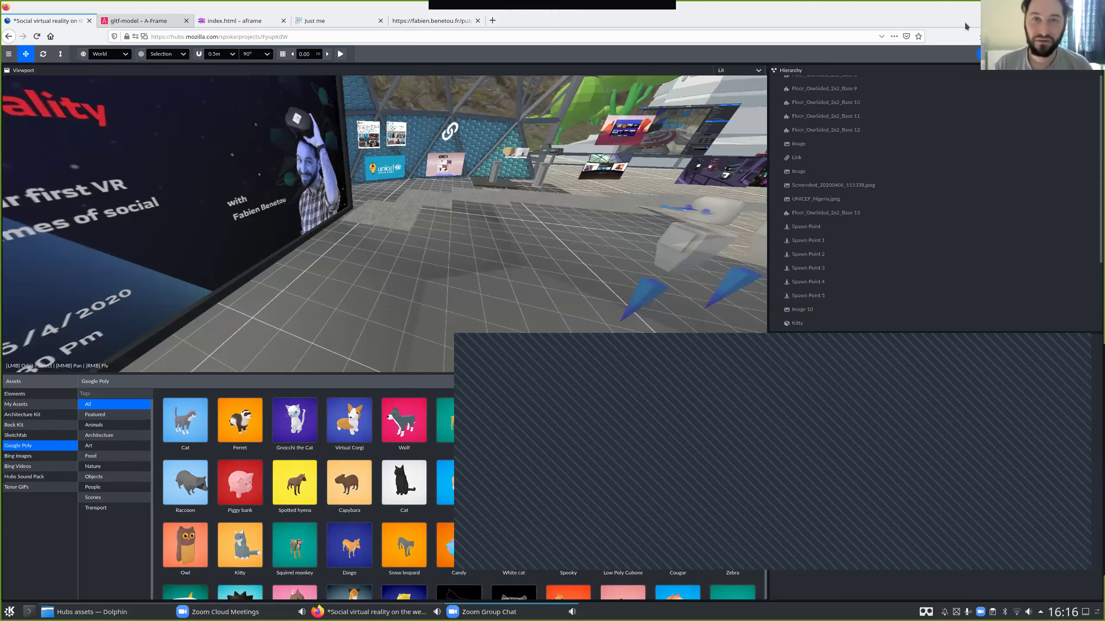
pyautogui.click(431, 23)
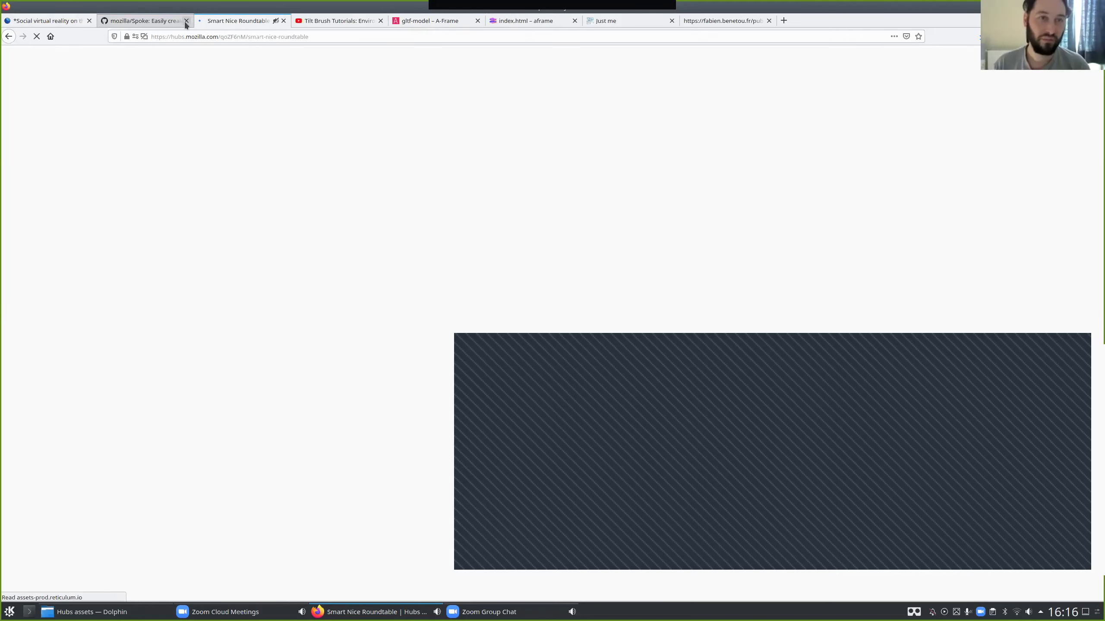
# Close the Spoke GitHub, page-source, Just me, Glitch, gltf-model and Tilt Brush tutorial tabs.
pyautogui.click(186, 21)
pyautogui.click(647, 24)
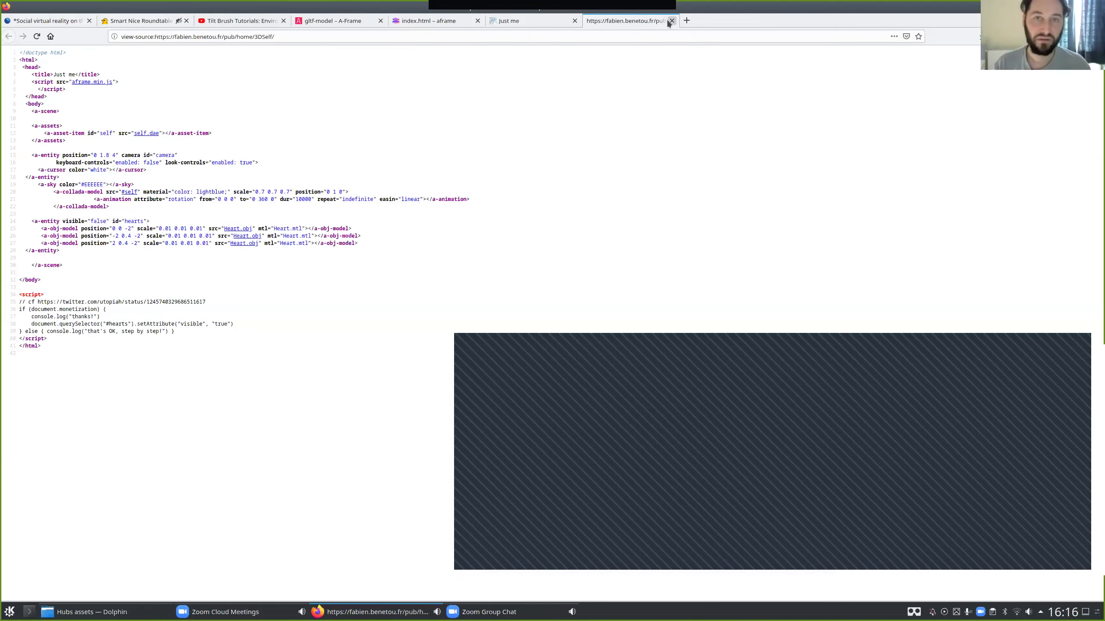
pyautogui.click(671, 20)
pyautogui.click(575, 21)
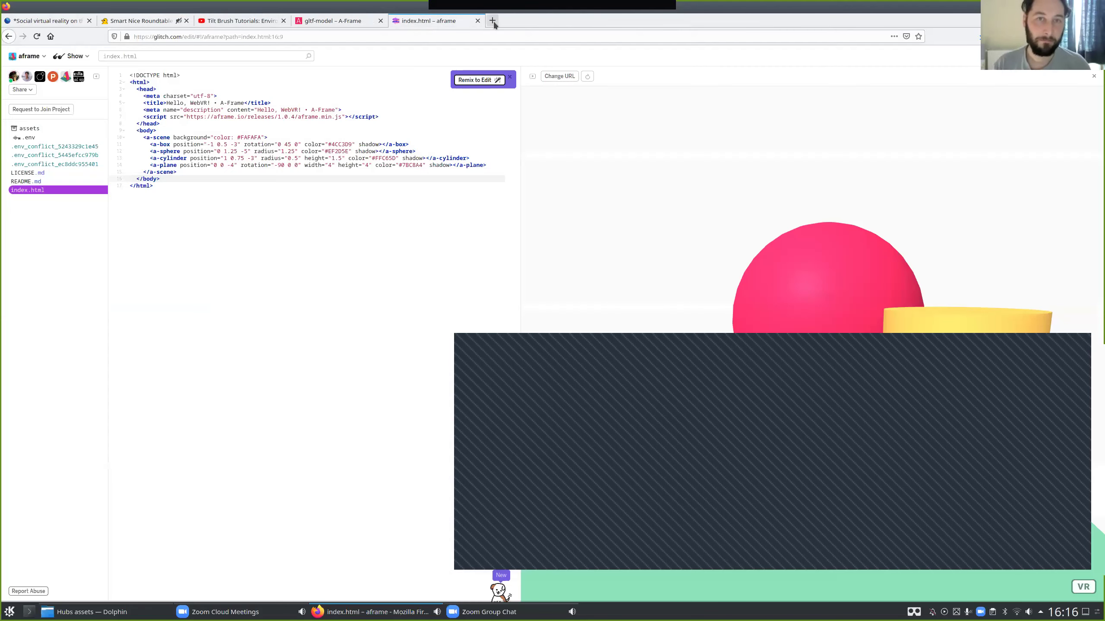
pyautogui.click(478, 20)
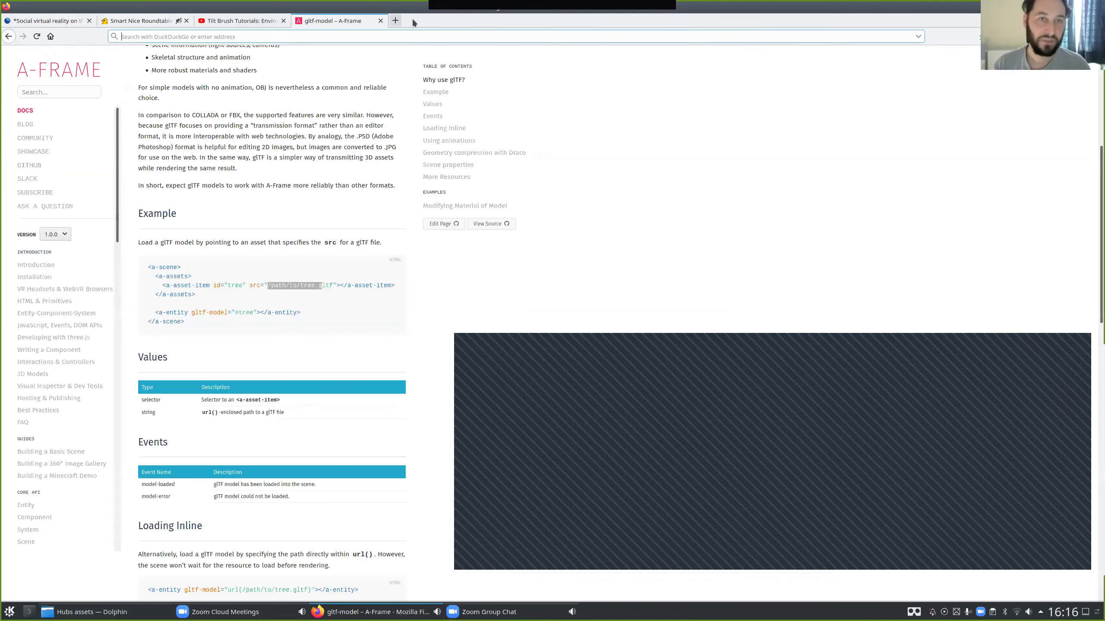
pyautogui.click(380, 20)
pyautogui.click(283, 20)
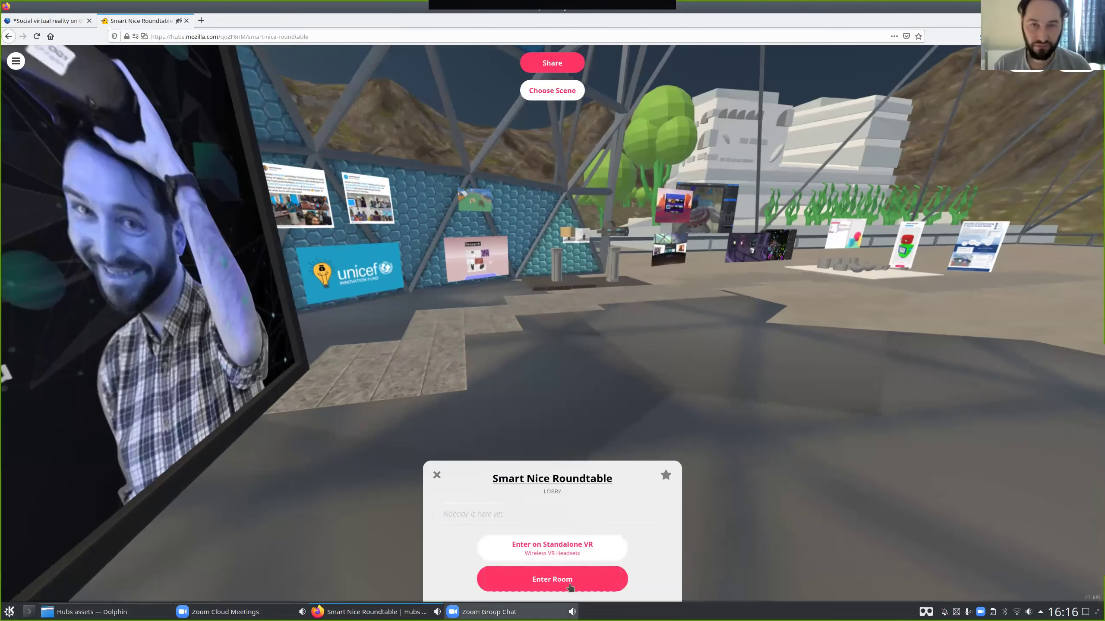
# Enter the Smart Nice Roundtable room with the microphone muted, look around, and show its share link.
pyautogui.click(570, 588)
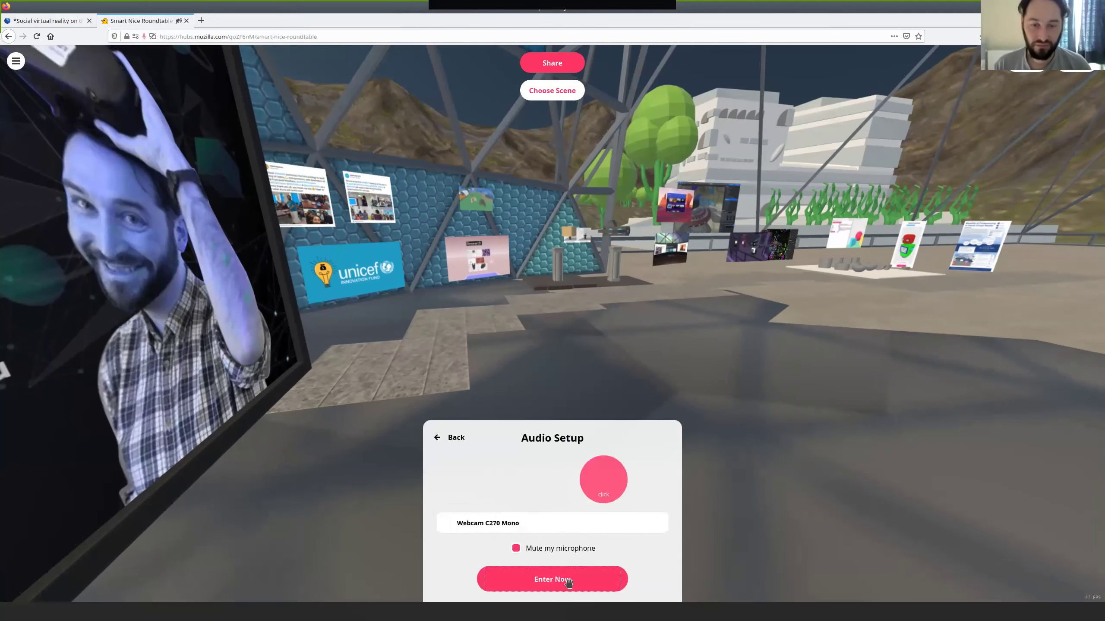
pyautogui.click(565, 580)
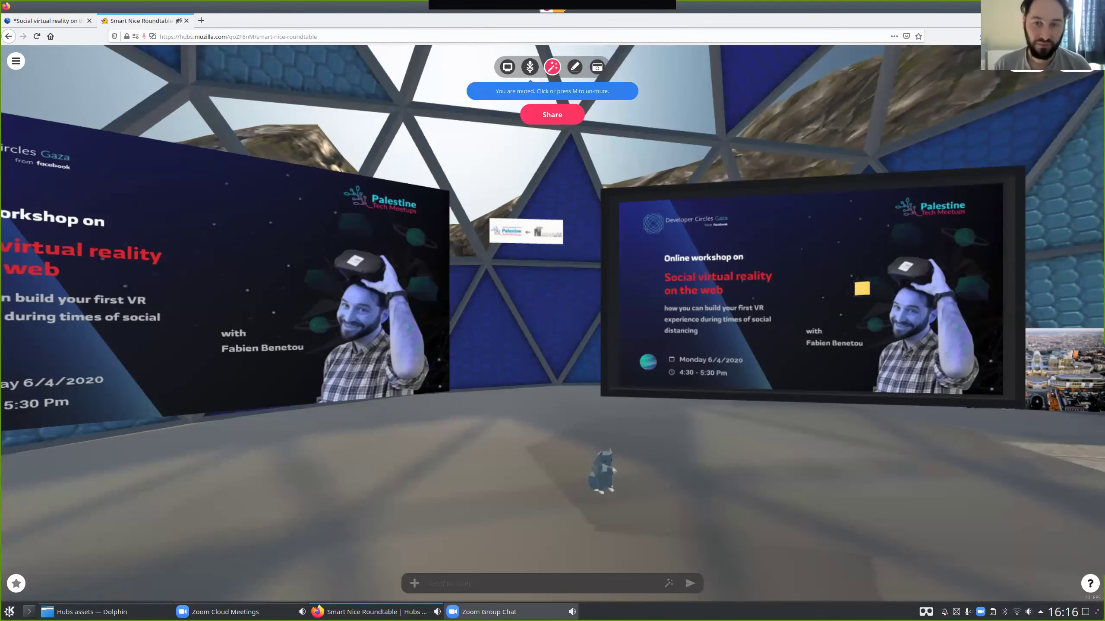
pyautogui.moveTo(615, 368); pyautogui.dragTo(680, 235)
pyautogui.press('s')
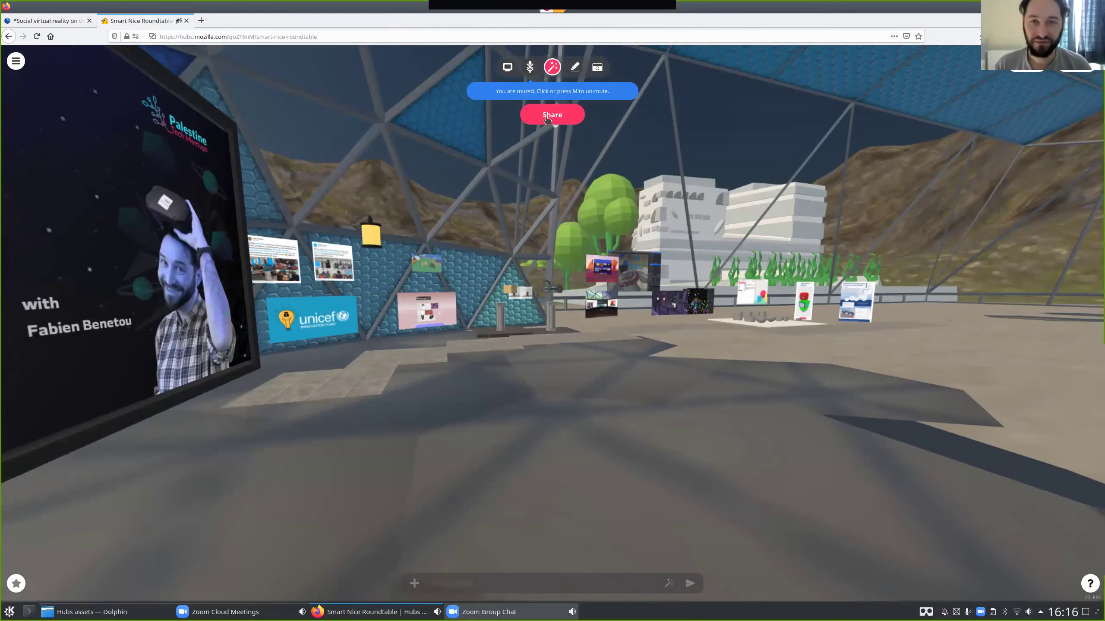
pyautogui.click(547, 116)
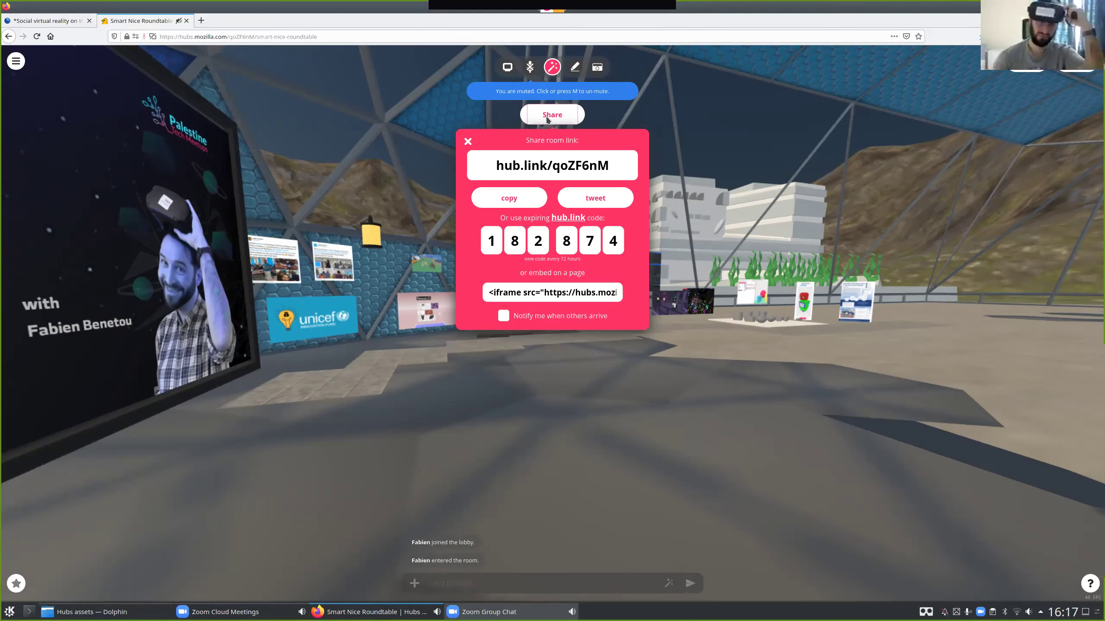
# Dismiss the Share panel and look around the dome's posters and slides.
pyautogui.moveTo(628, 337); pyautogui.dragTo(631, 336)
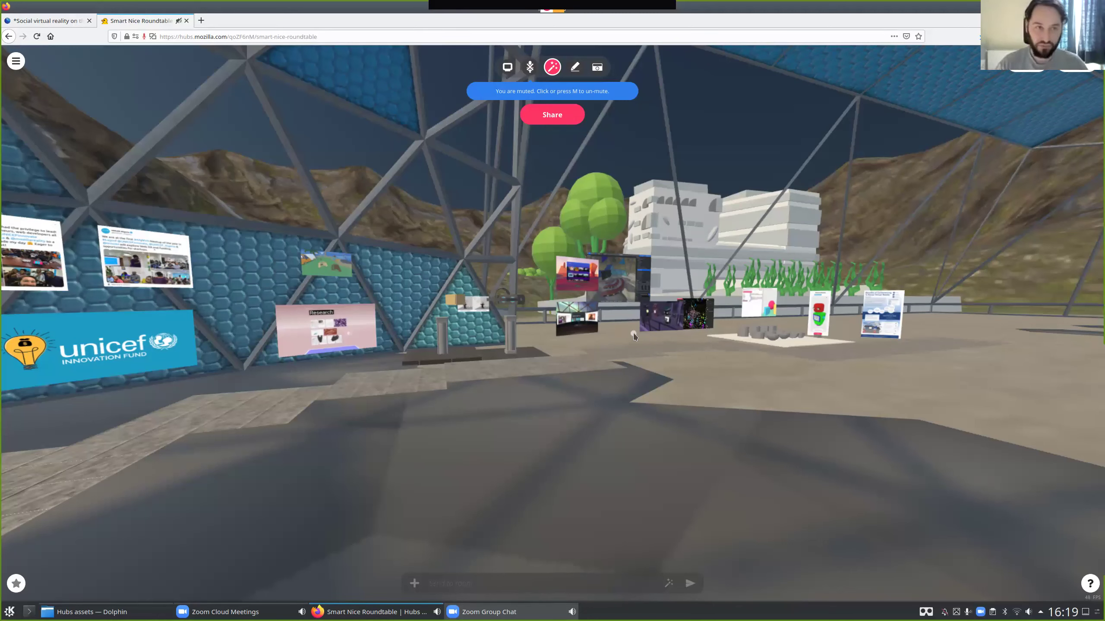
# Search 'photogrammetry wikipedia', open the Wikipedia Photogrammetry article, then close that tab.
pyautogui.hotkey('ctrl', 't')
pyautogui.write('photogra')
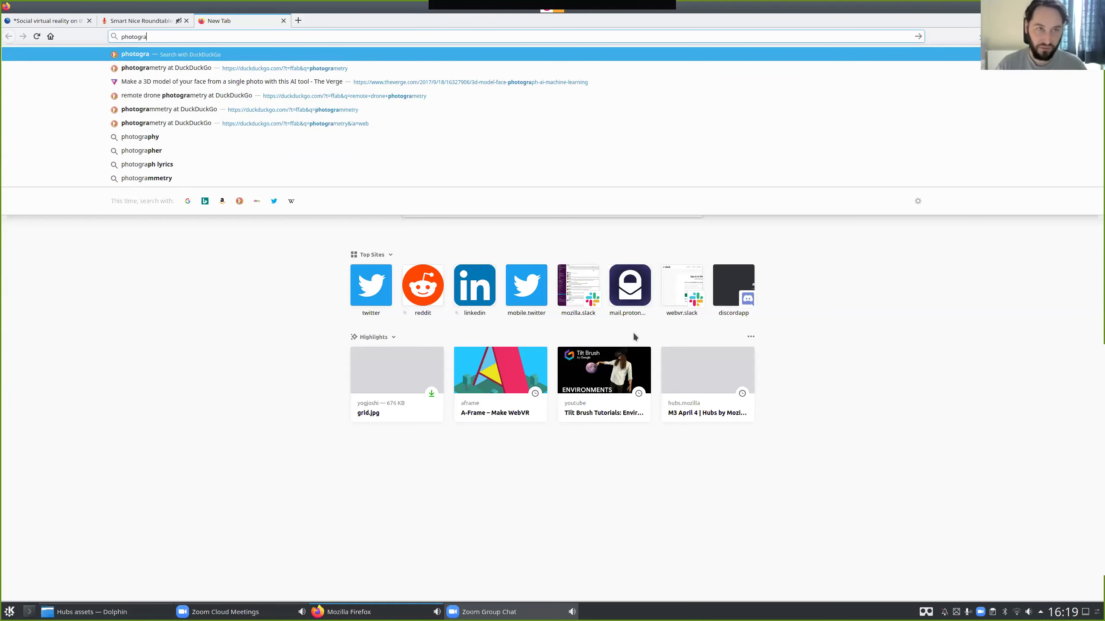
pyautogui.write('mmetry wikipedia')
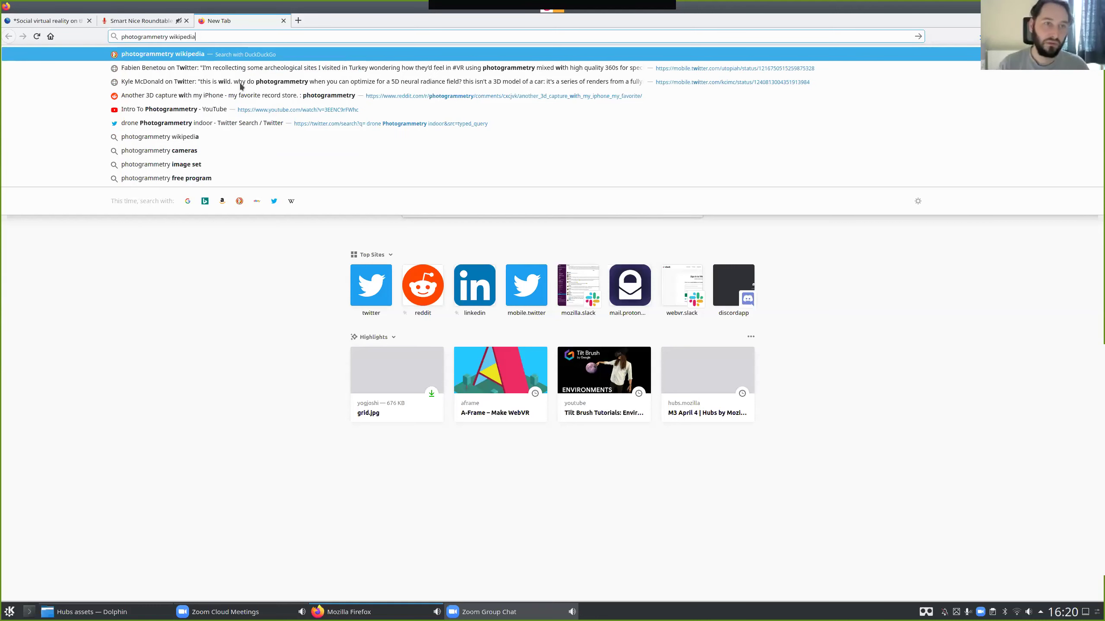
pyautogui.press('Return')
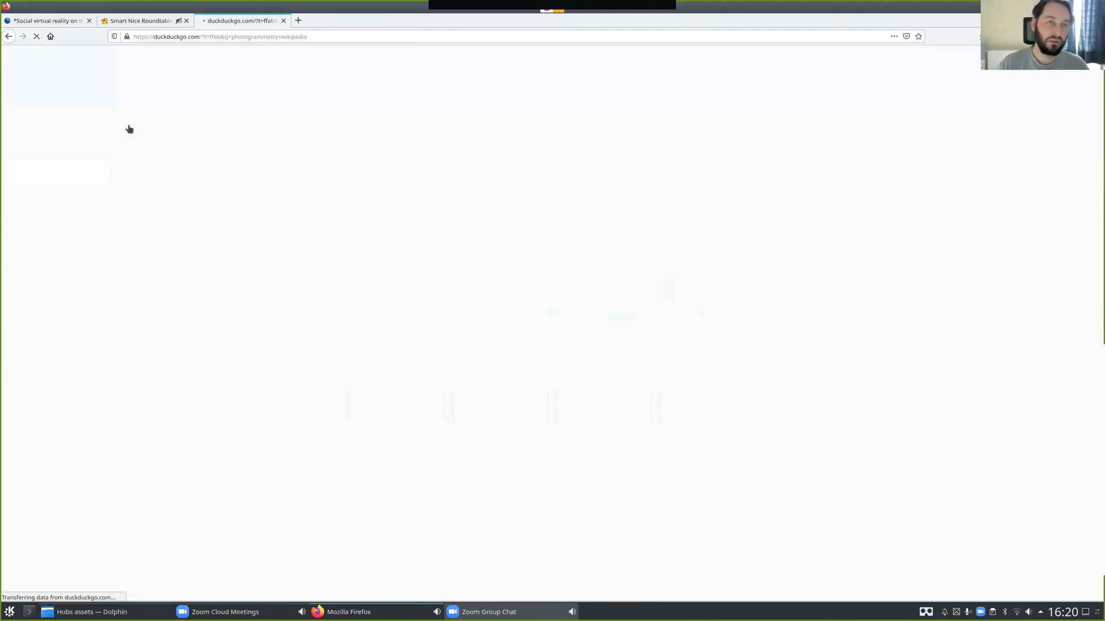
pyautogui.click(129, 123)
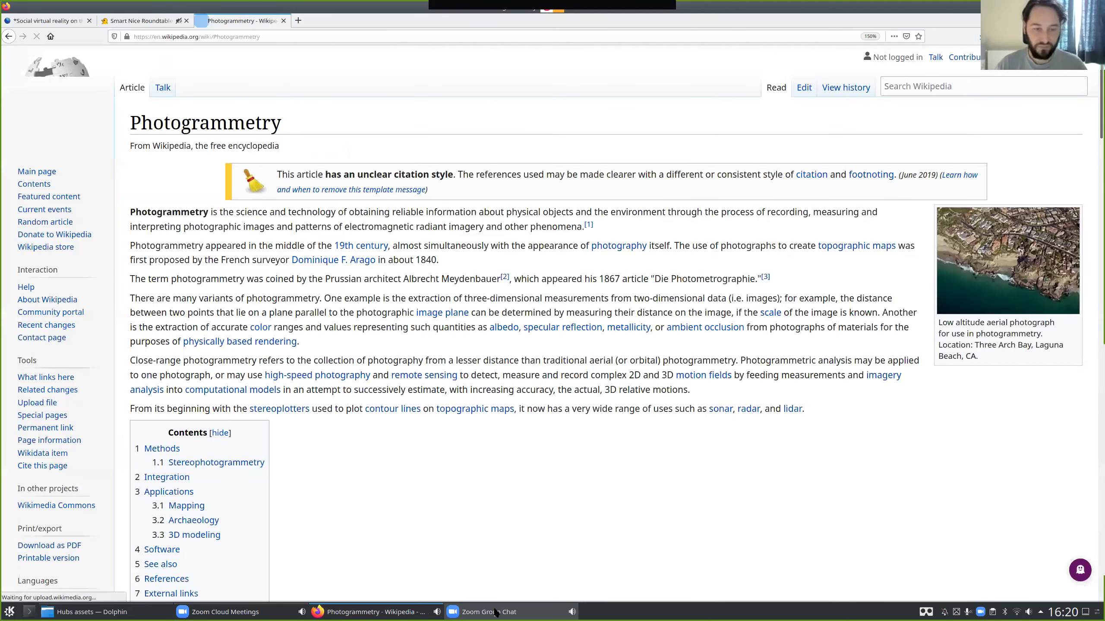
pyautogui.hotkey('ctrl', 'l')
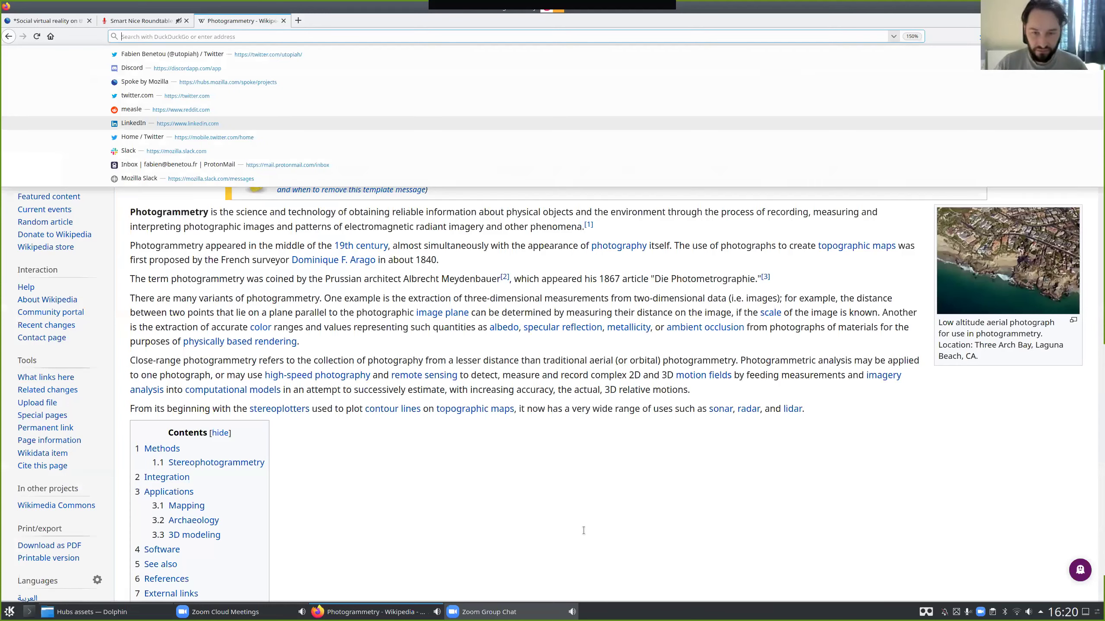
pyautogui.hotkey('ctrl', 'w')
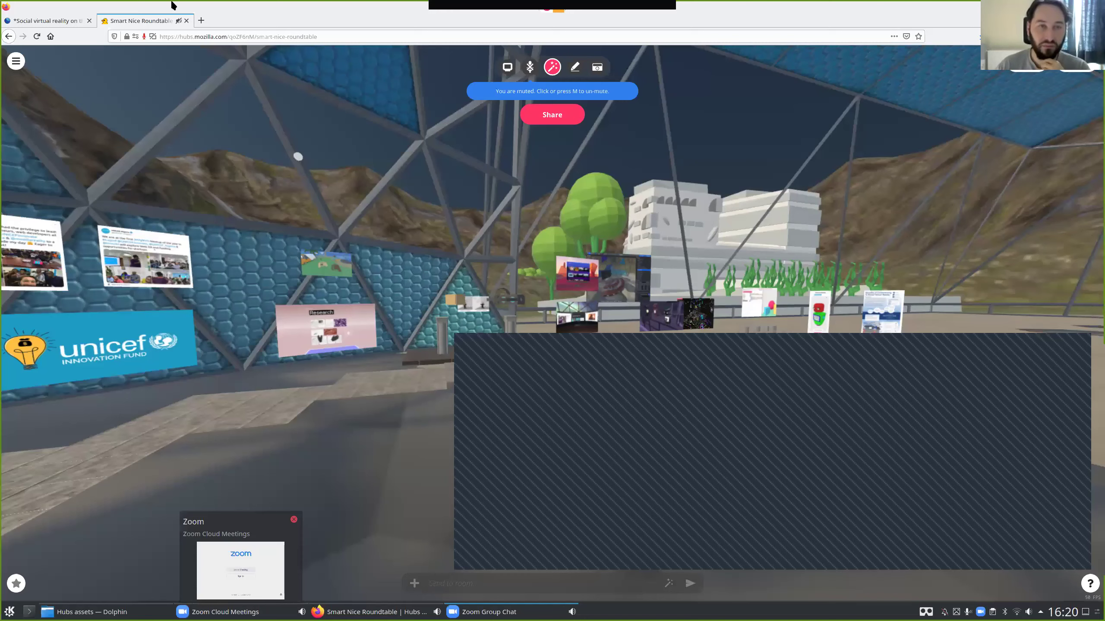
# Return to the Spoke editor, hide the Zoom window, and fly the view toward the spawn points.
pyautogui.click(68, 22)
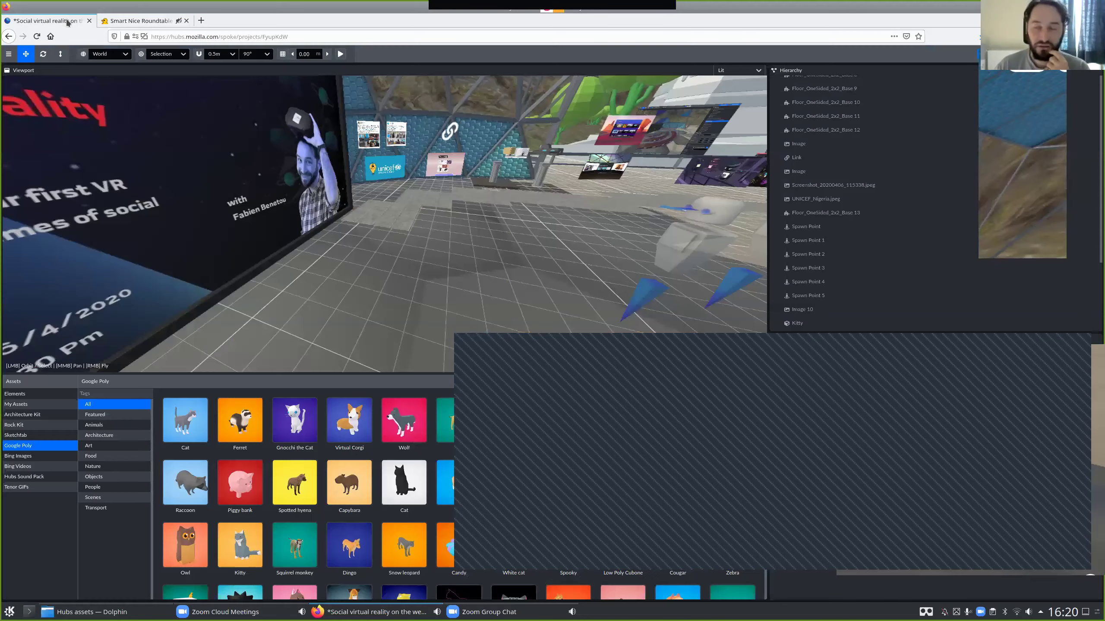
pyautogui.click(499, 613)
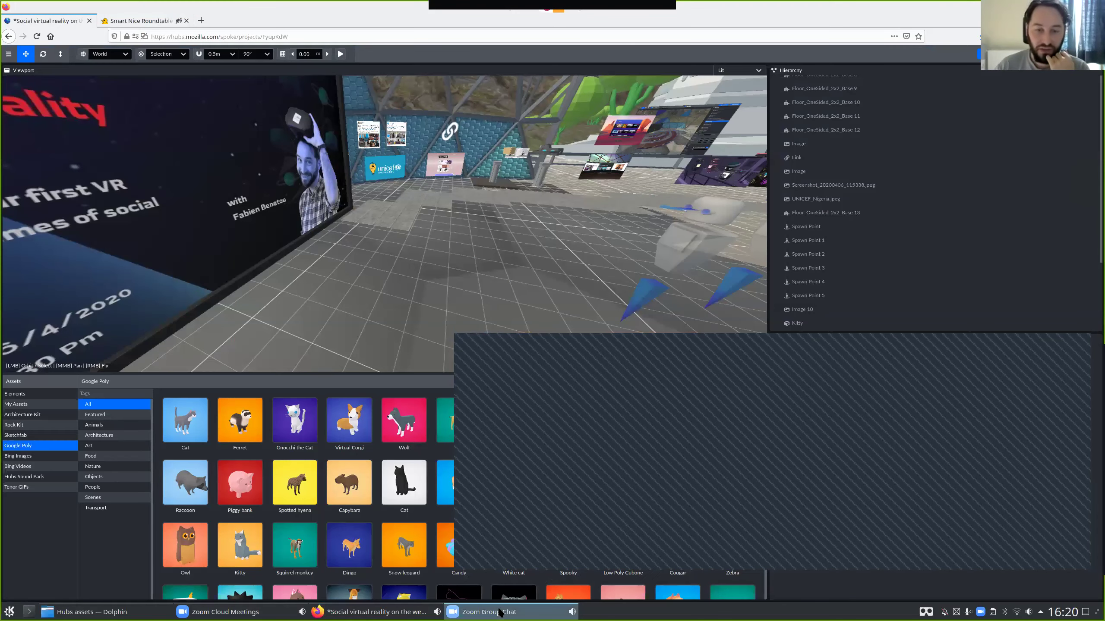
pyautogui.moveTo(524, 234); pyautogui.dragTo(629, 231)
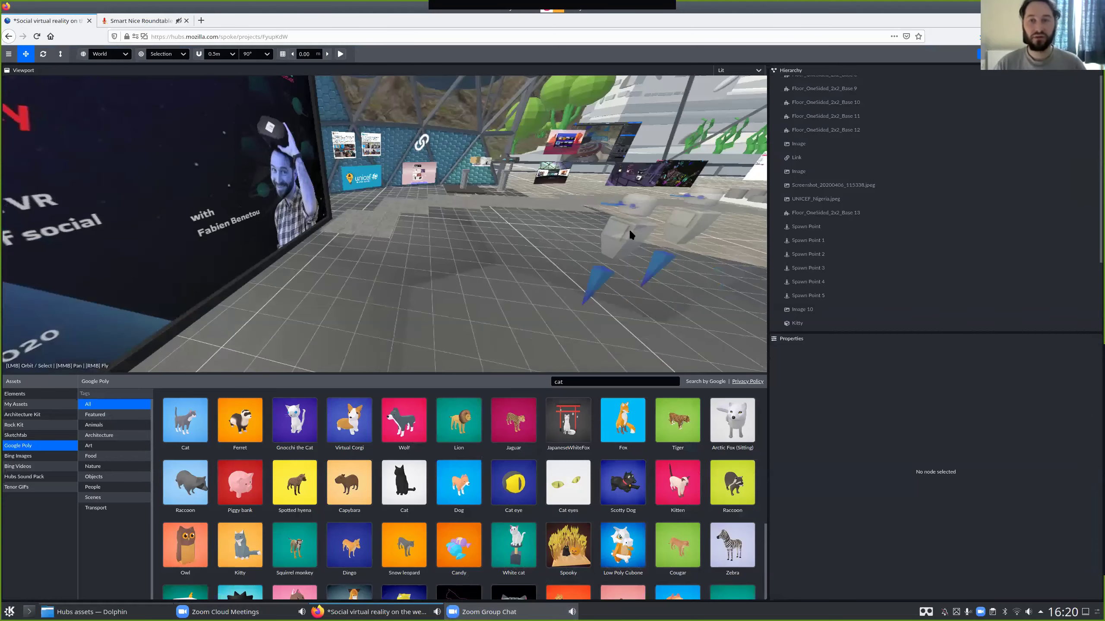
pyautogui.moveTo(640, 238); pyautogui.dragTo(678, 222, button='right')
pyautogui.press('w')
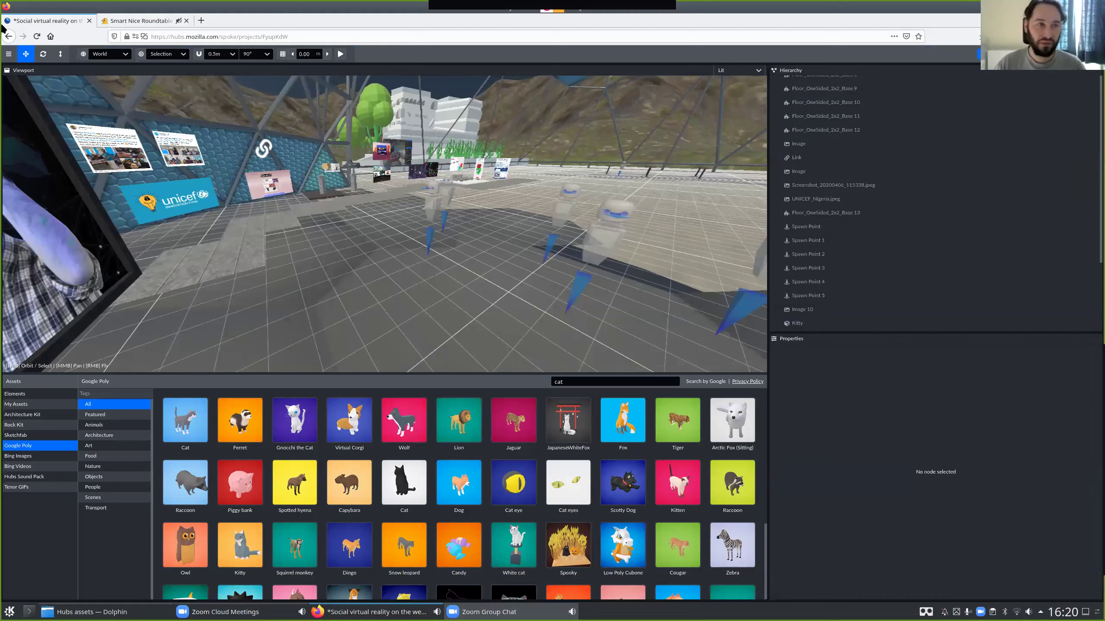
# Go to /spoke/projects, leave the unsaved project, and start a new project.
pyautogui.moveTo(265, 37); pyautogui.dragTo(689, 126)
pyautogui.hotkey('ctrl', 'x')
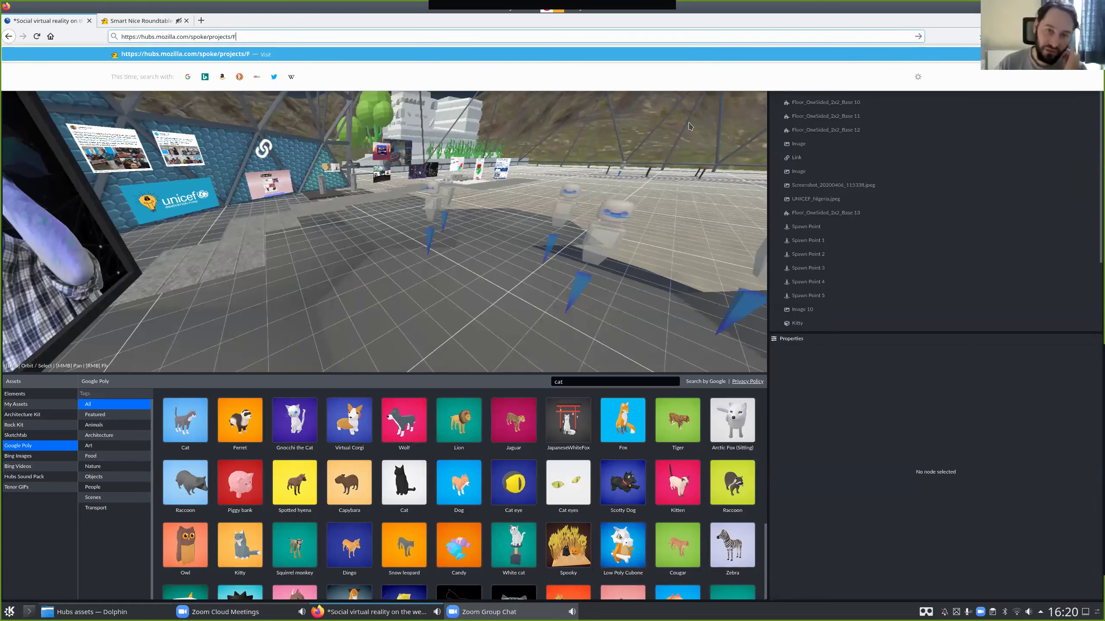
pyautogui.press('Return')
pyautogui.click(667, 261)
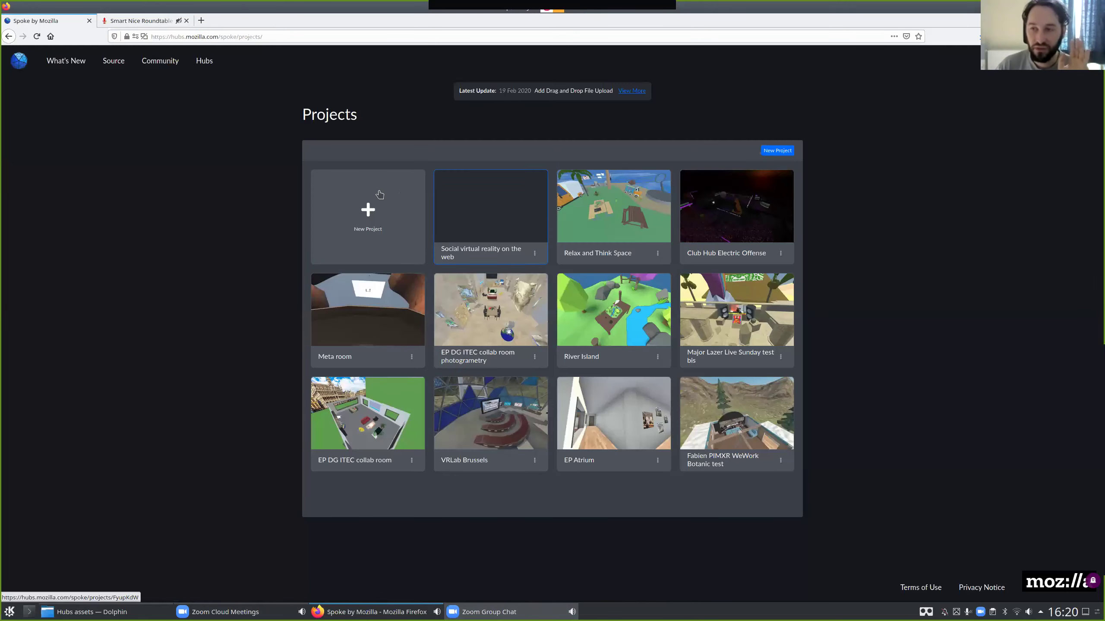
pyautogui.click(380, 195)
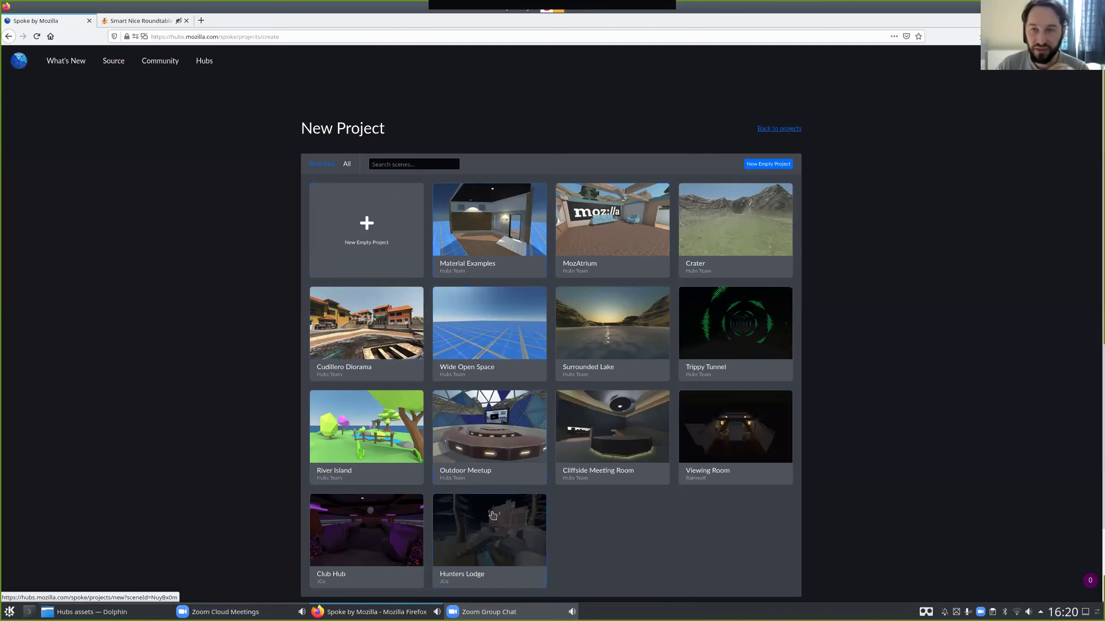
# Create a new project from the Crater template and orbit over the crater floor.
pyautogui.click(750, 230)
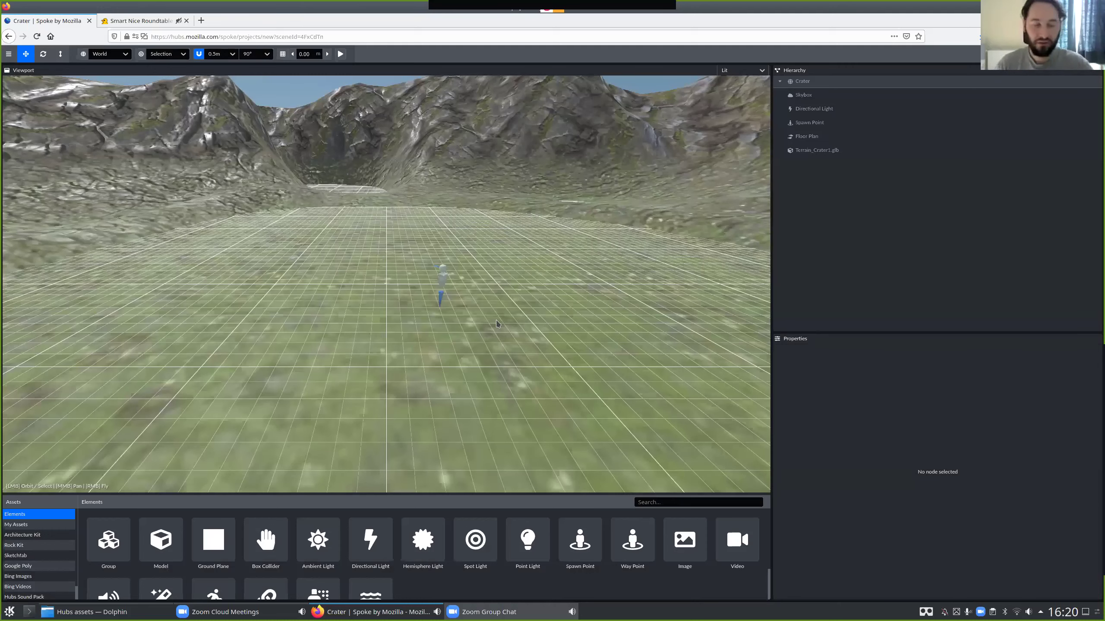
pyautogui.moveTo(496, 321); pyautogui.dragTo(489, 314)
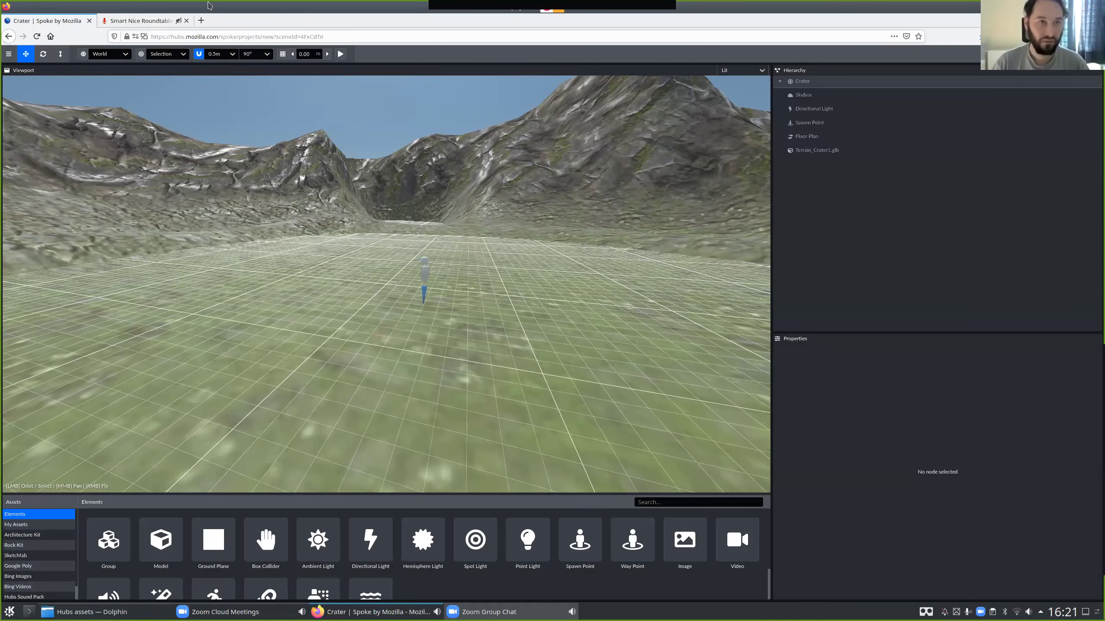
pyautogui.click(201, 21)
# View the wall photo full size in Telegram Web's Saved Messages, then close it and bring up Dolphin.
pyautogui.write('web.telegram.org/')
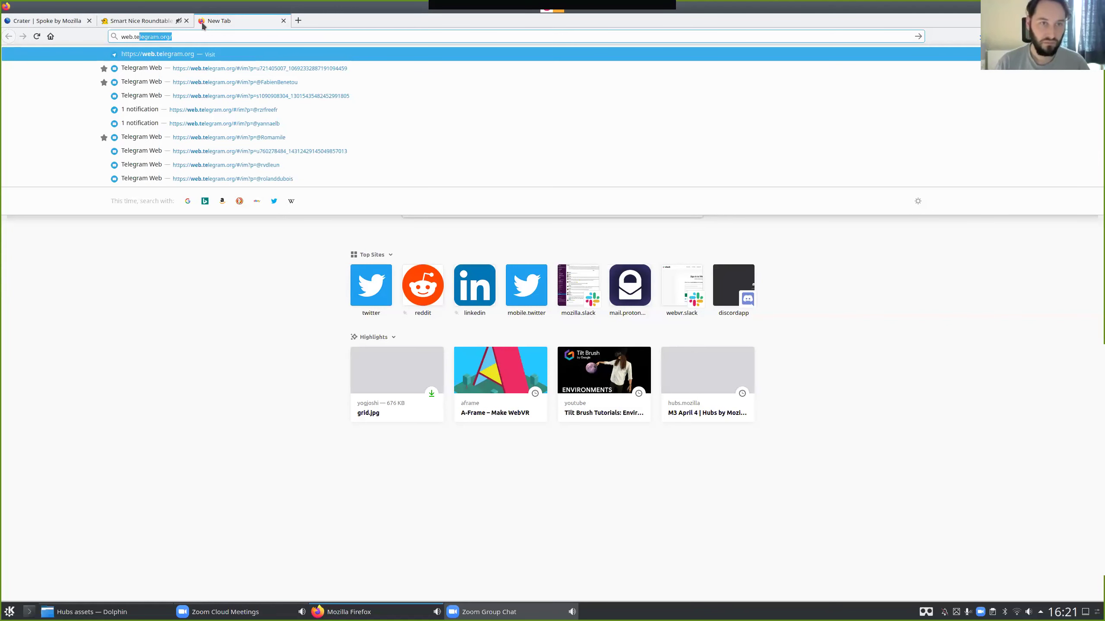
pyautogui.press('Down')
pyautogui.press('Down')
pyautogui.press('Return')
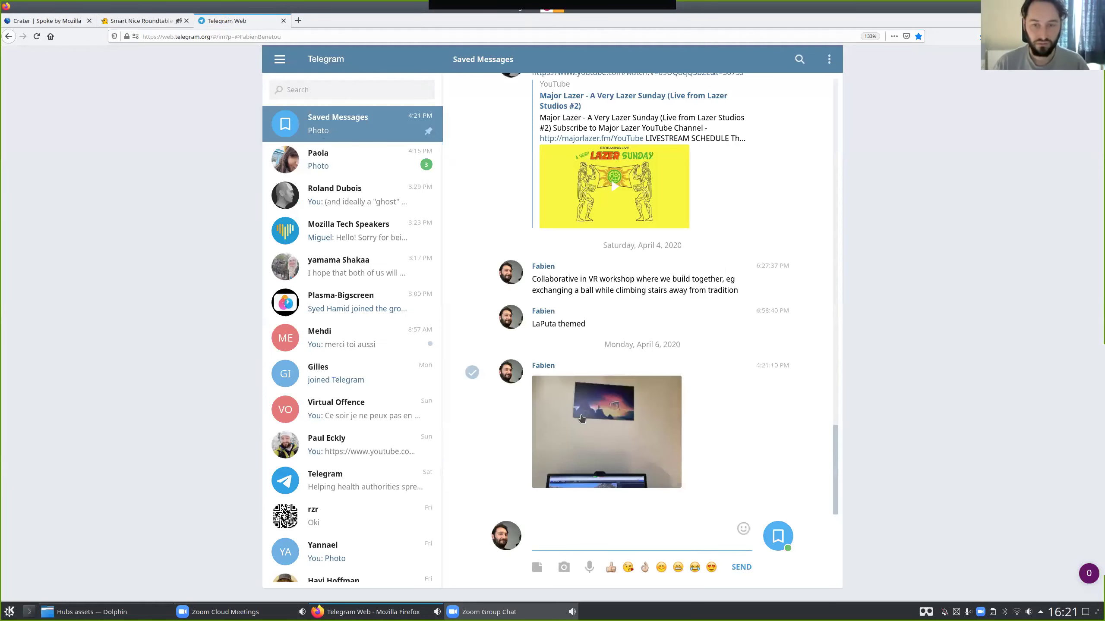
pyautogui.click(581, 418)
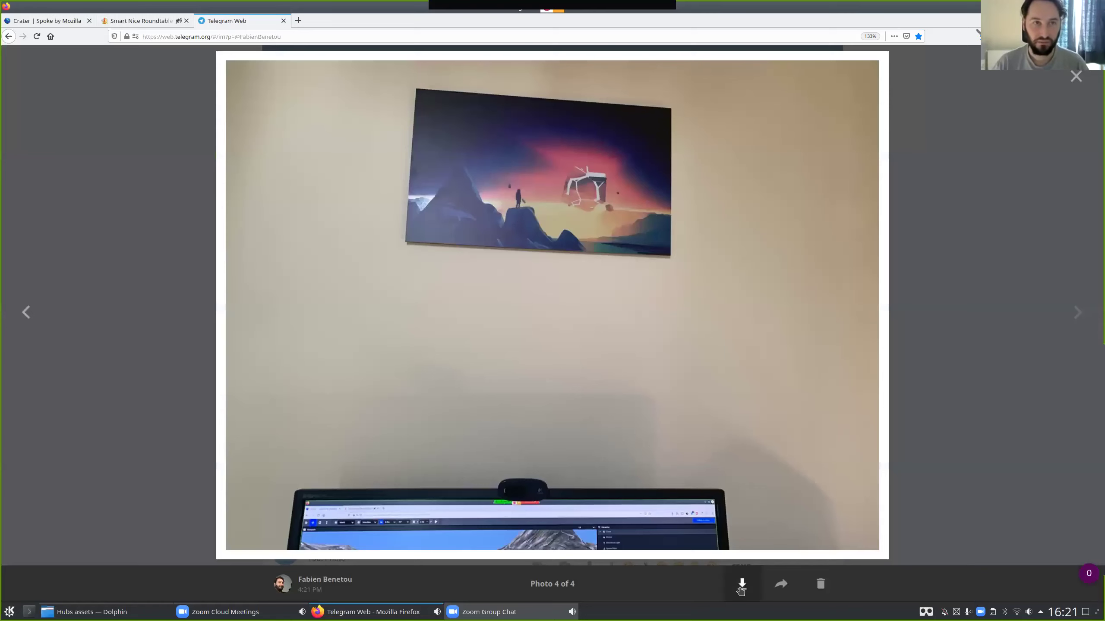
pyautogui.hotkey('ctrl', 'w')
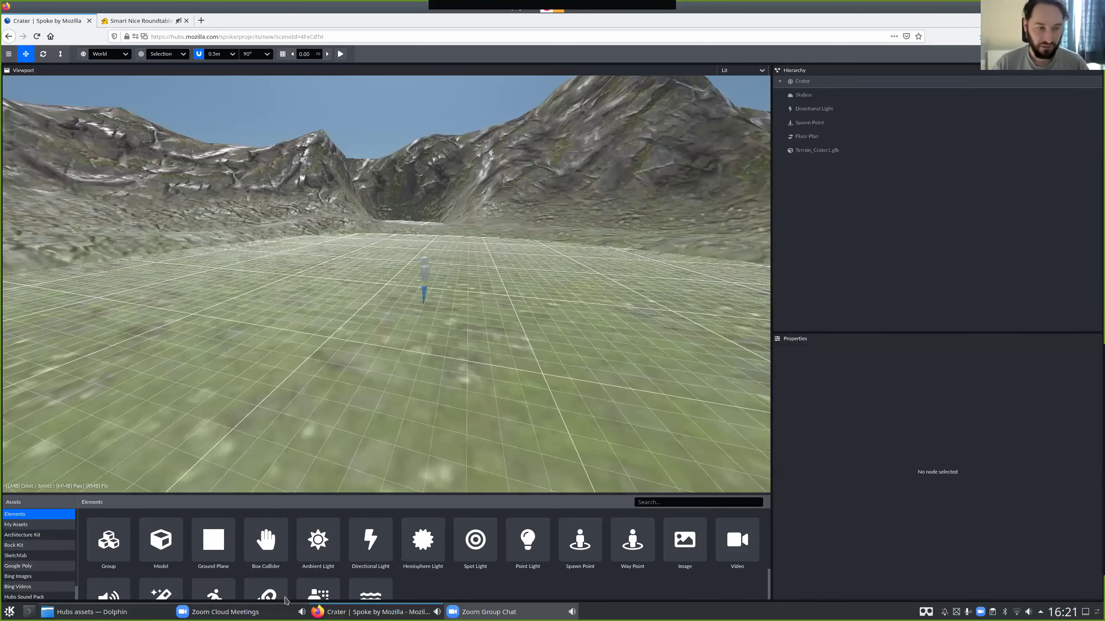
pyautogui.click(89, 612)
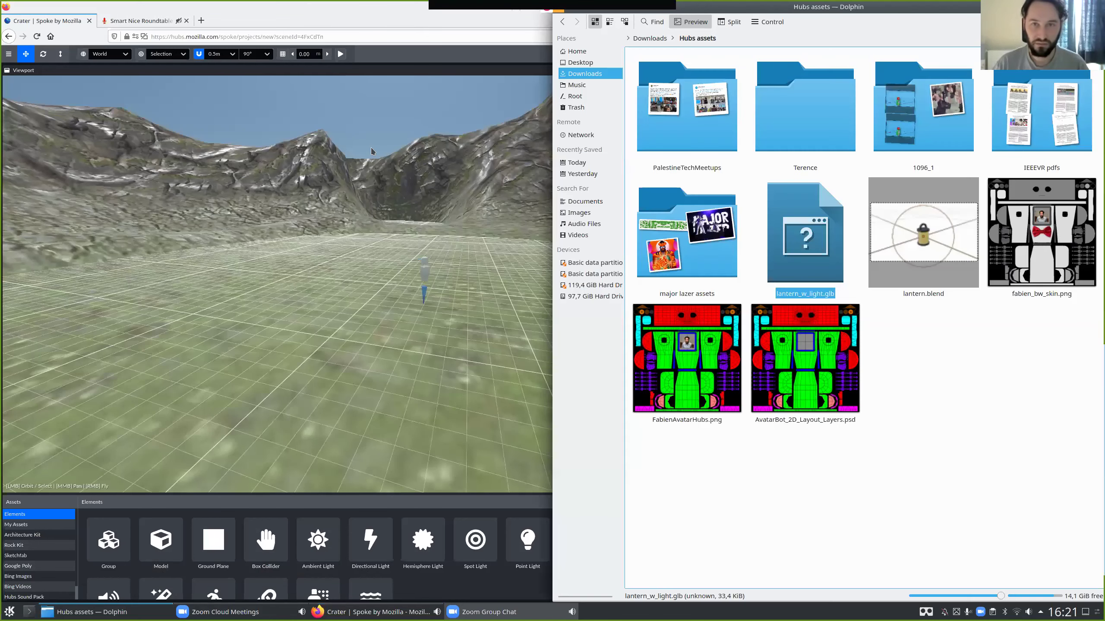
# Drag the downloaded wall photo from Downloads into the Crater scene and set its scale to 3.
pyautogui.click(604, 75)
pyautogui.moveTo(799, 496); pyautogui.dragTo(412, 316)
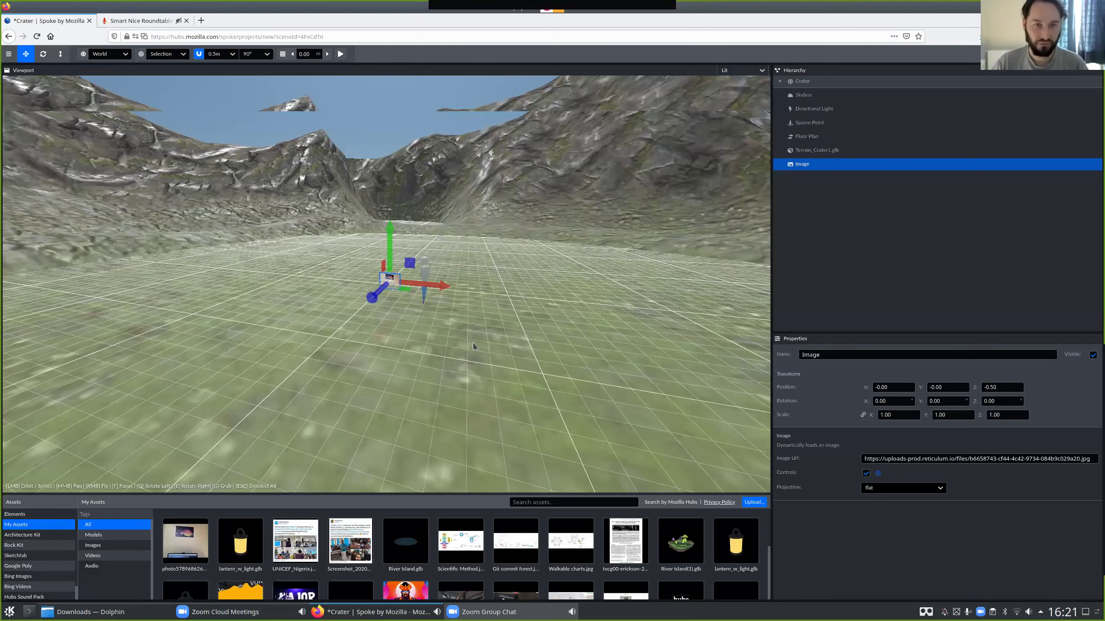
pyautogui.press('f')
pyautogui.click(887, 416)
pyautogui.write('3')
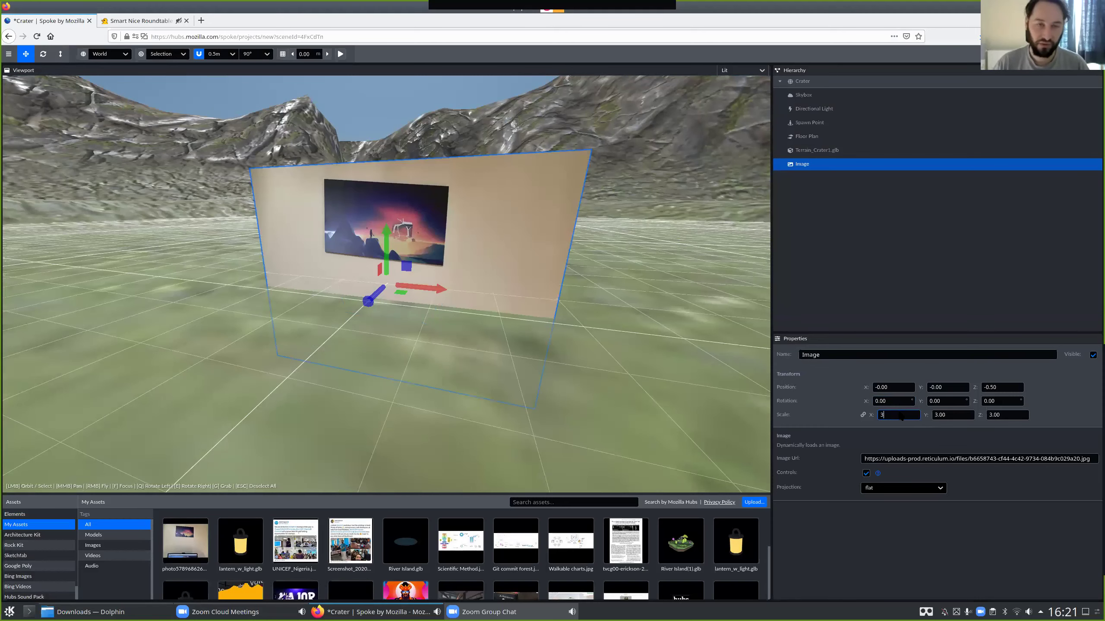
# Move the image to position 1.50, 1.00 and duplicate it.
pyautogui.moveTo(406, 266); pyautogui.dragTo(663, 137)
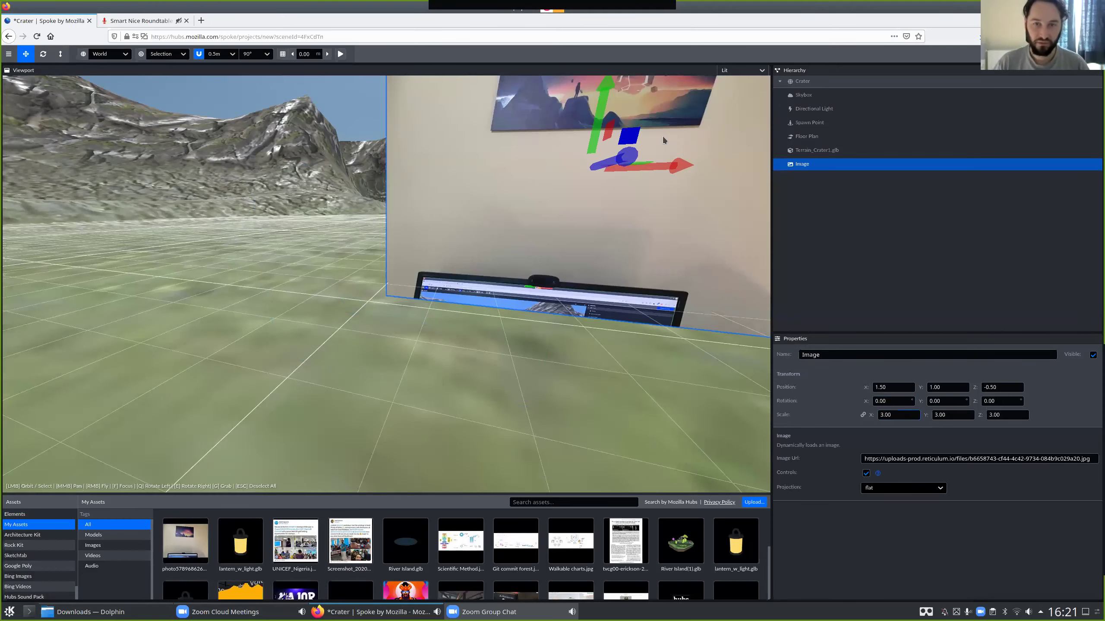
pyautogui.press('f')
pyautogui.moveTo(452, 274); pyautogui.dragTo(279, 322)
pyautogui.hotkey('ctrl', 'd')
# Turn the copy 90 degrees, set its scale to 5, and raise it to height 2.
pyautogui.press('r')
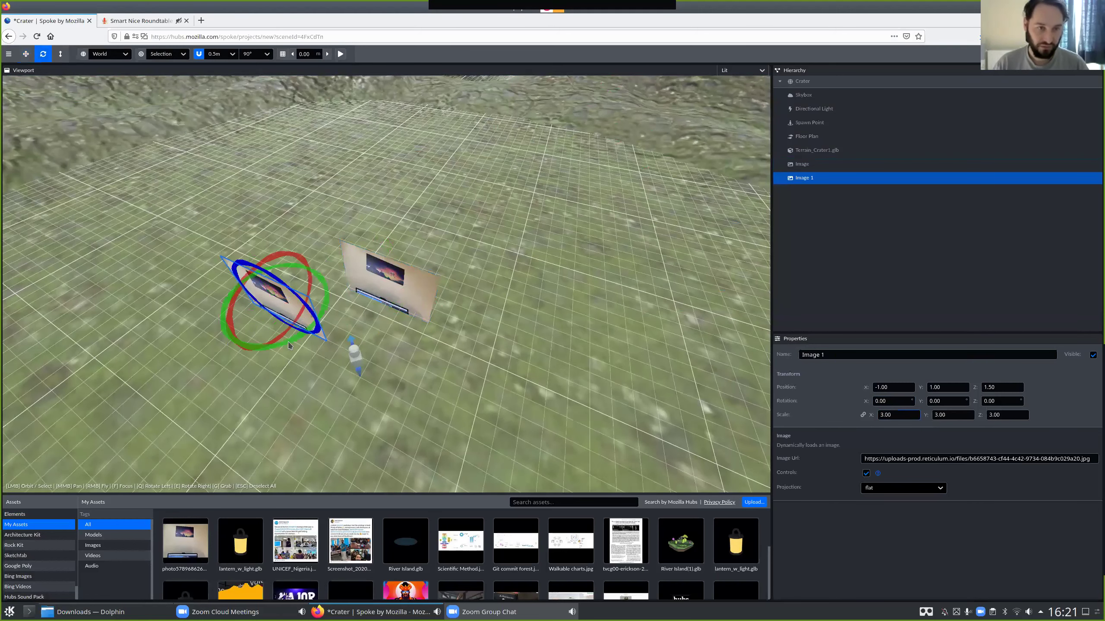
pyautogui.press('q')
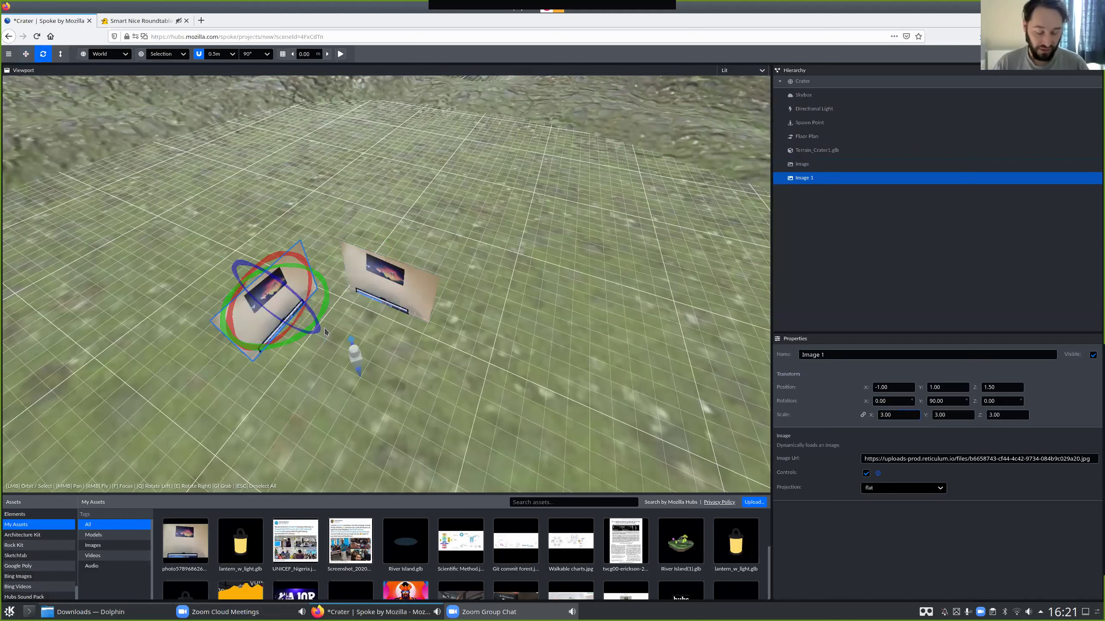
pyautogui.press('t')
pyautogui.moveTo(278, 326); pyautogui.dragTo(325, 312)
pyautogui.hotkey('ctrl', 'z')
pyautogui.click(904, 415)
pyautogui.write('5')
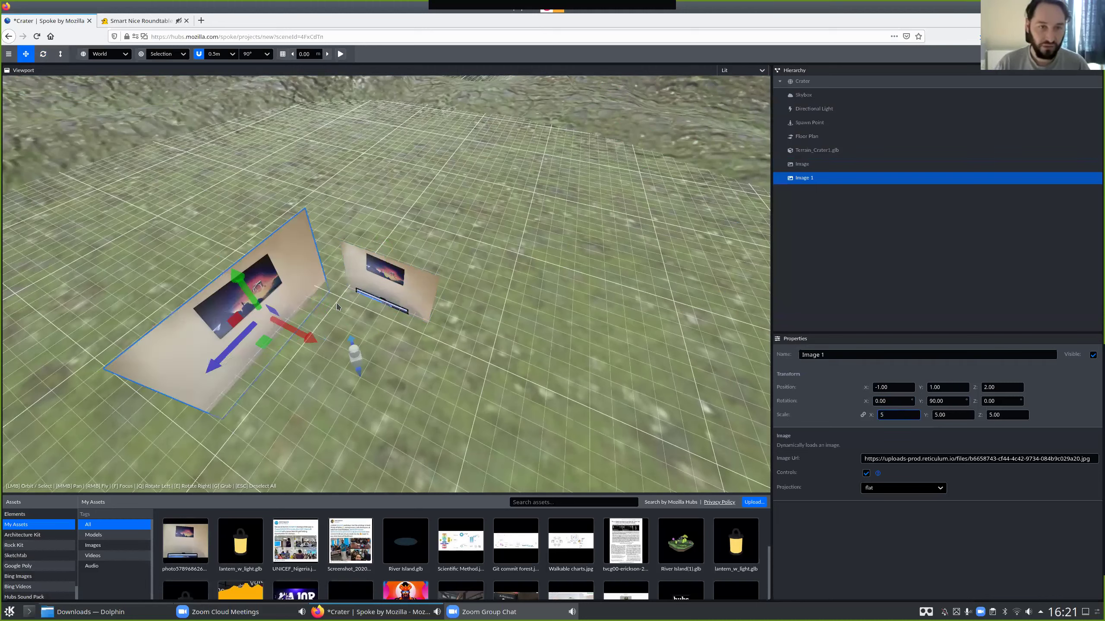
pyautogui.moveTo(251, 300); pyautogui.dragTo(243, 275)
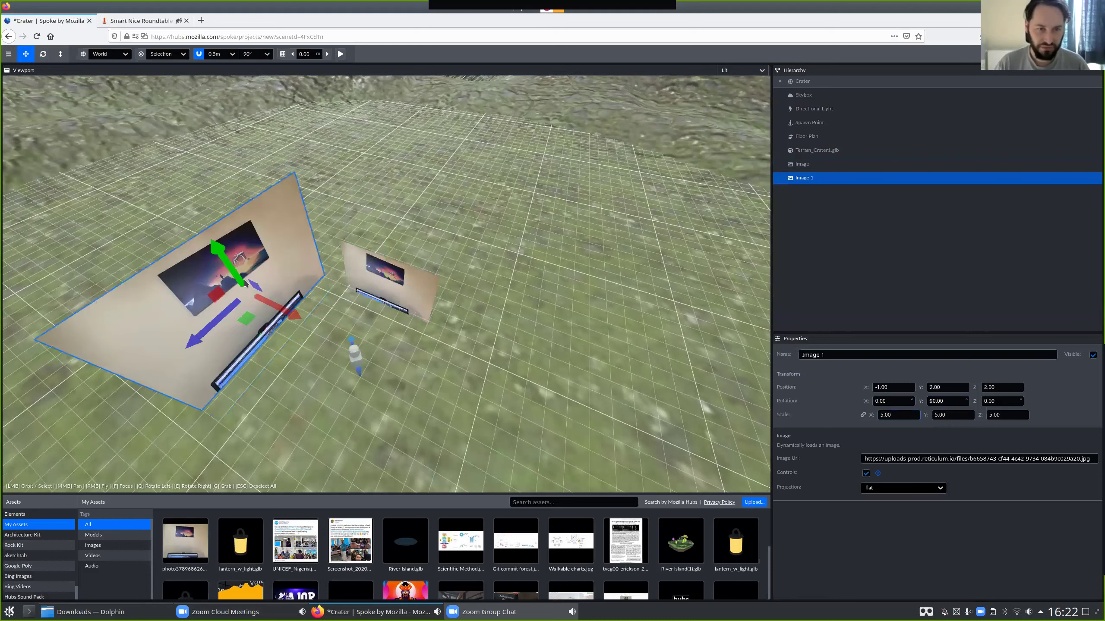
# Scale the first image to 5 and raise it to height 2.
pyautogui.click(440, 292)
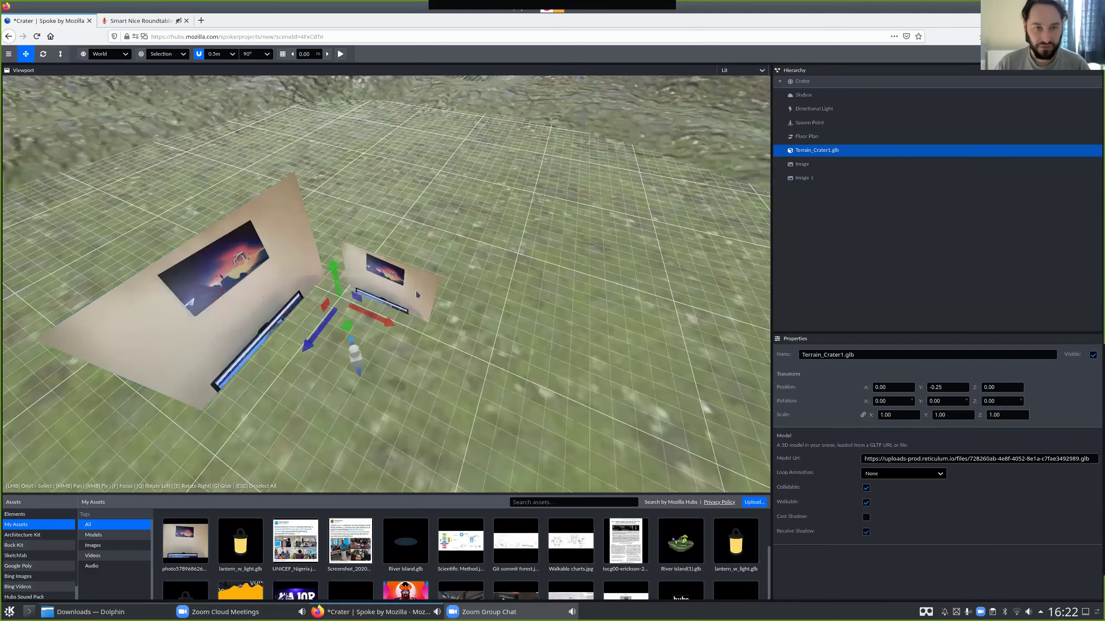
pyautogui.click(432, 298)
pyautogui.click(895, 415)
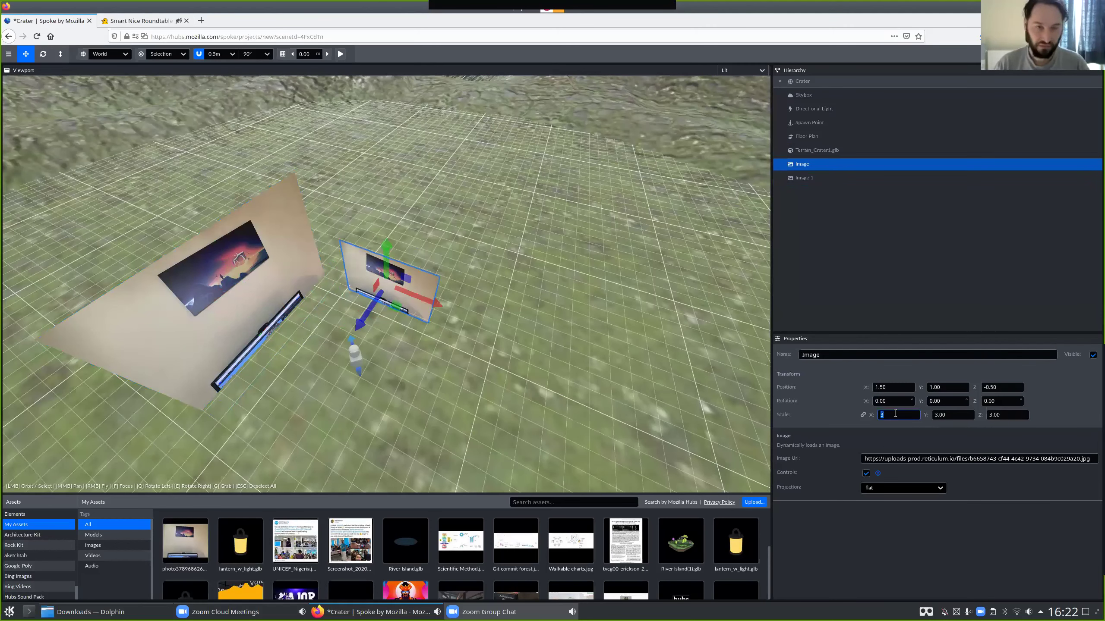
pyautogui.write('5')
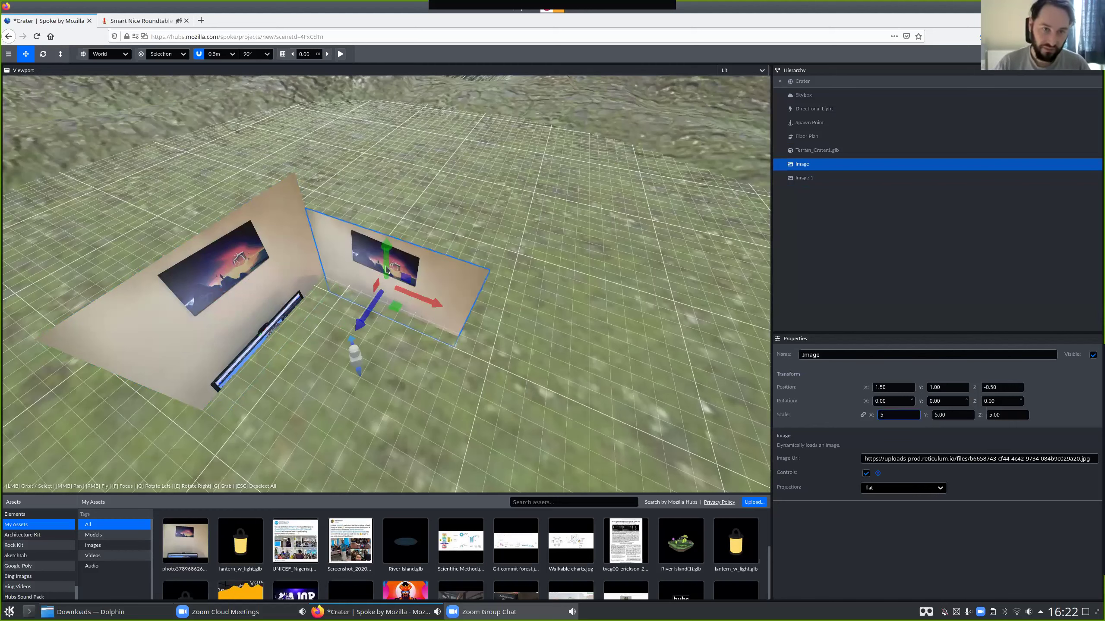
pyautogui.moveTo(386, 269); pyautogui.dragTo(386, 238)
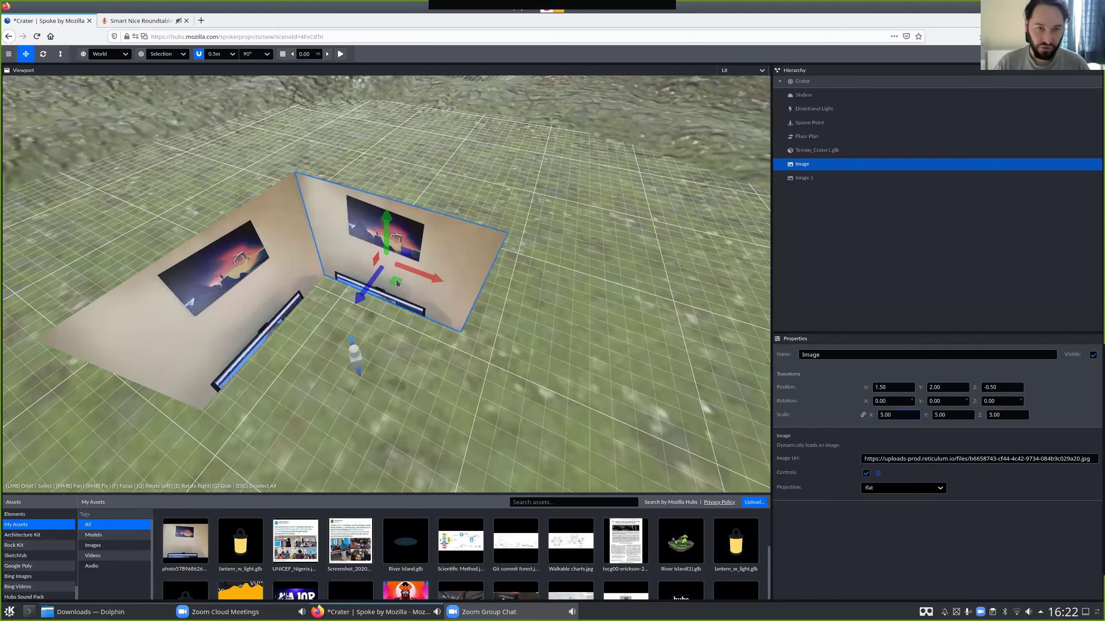
# Duplicate the first image, rotate the copy -90 degrees, and place it as another wall.
pyautogui.hotkey('ctrl', 'd')
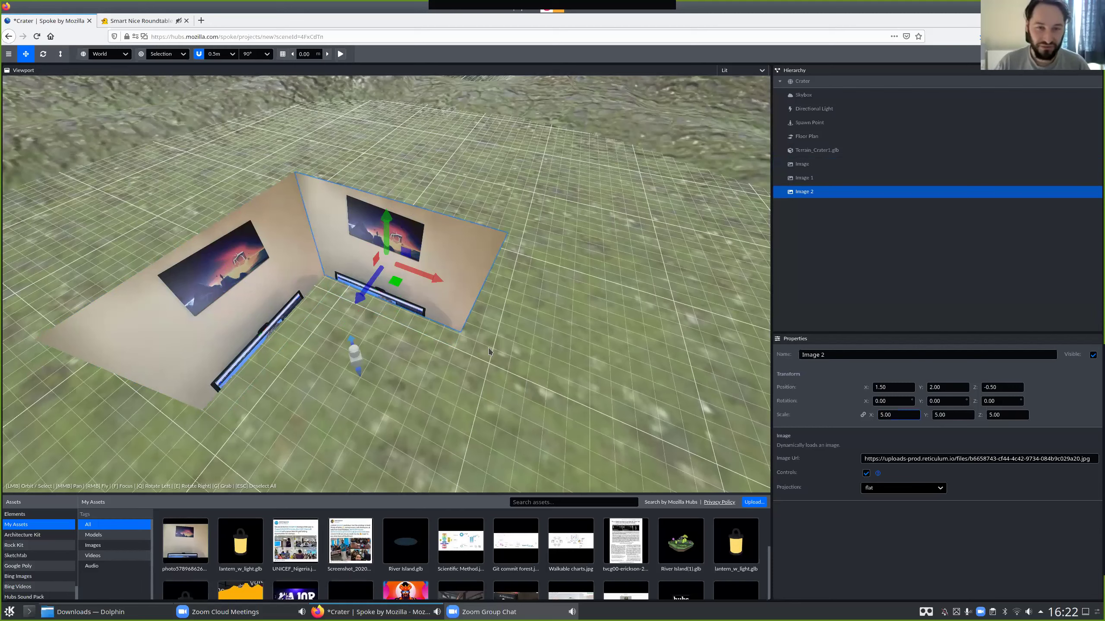
pyautogui.moveTo(396, 283); pyautogui.dragTo(557, 457)
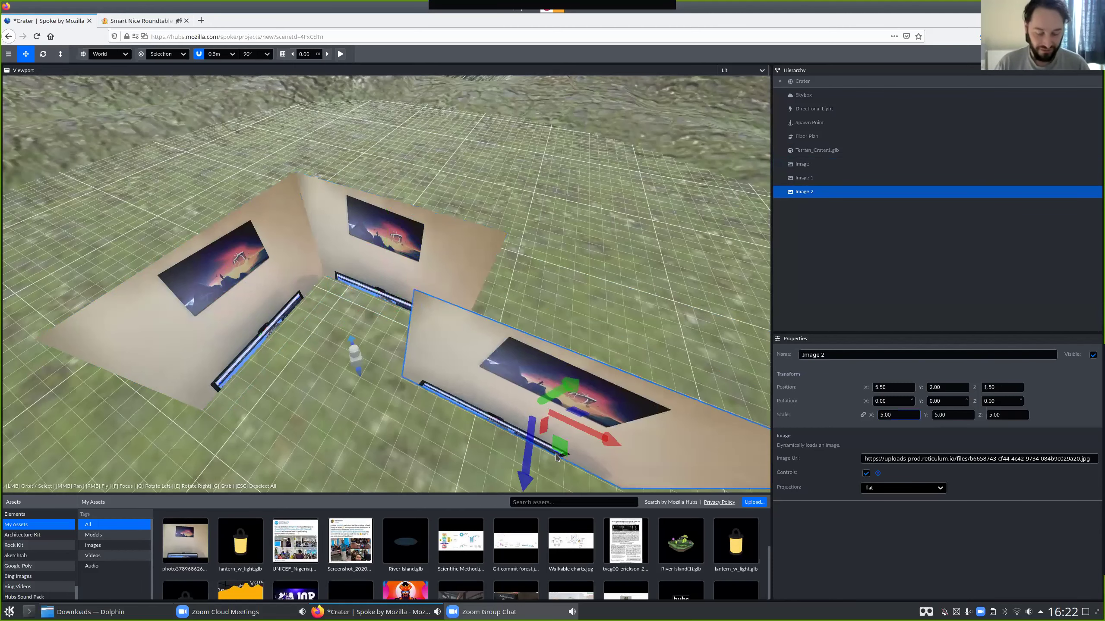
pyautogui.press('r')
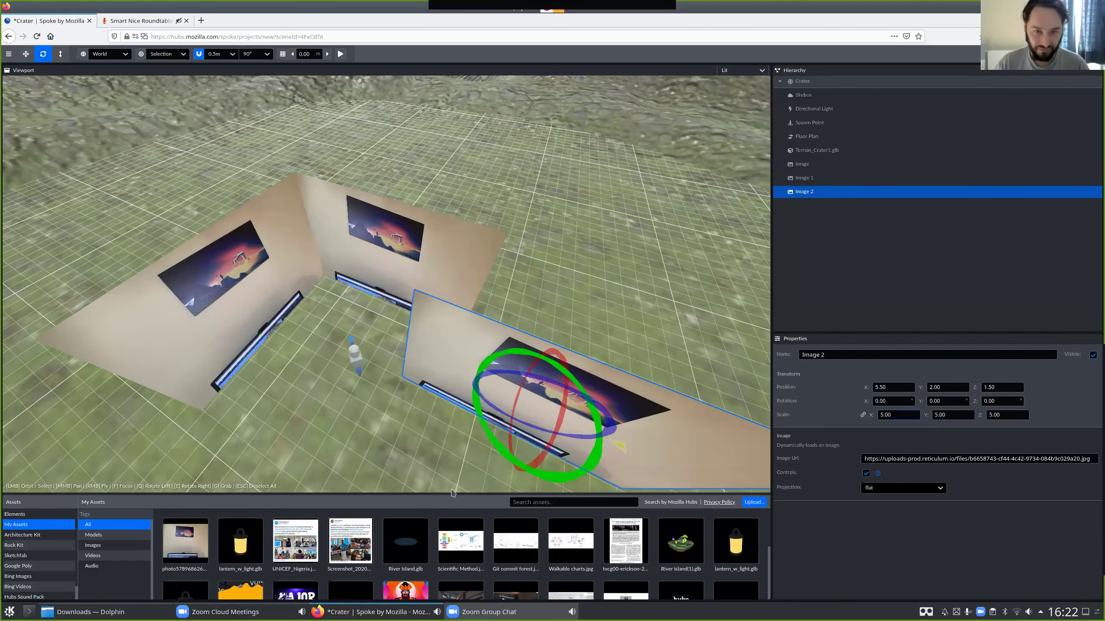
pyautogui.press('e')
pyautogui.press('t')
pyautogui.moveTo(560, 445); pyautogui.dragTo(470, 426)
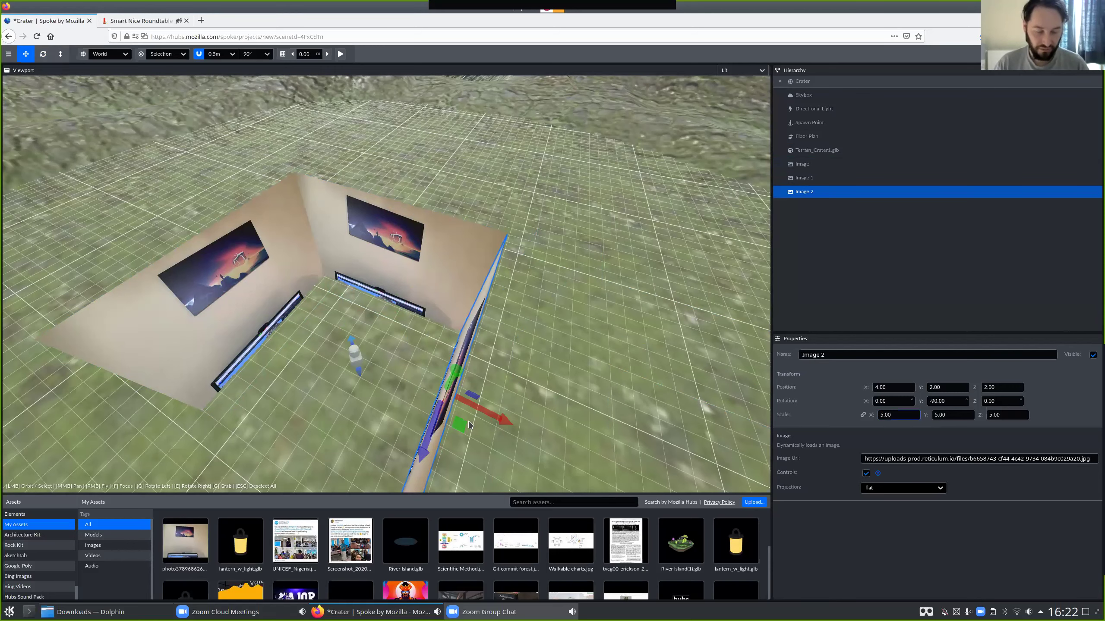
# Duplicate the second panel, place it at 1.50, 2.00, 4.00 with 0° rotation, and save.
pyautogui.hotkey('ctrl', 'd')
pyautogui.moveTo(466, 427); pyautogui.dragTo(257, 465)
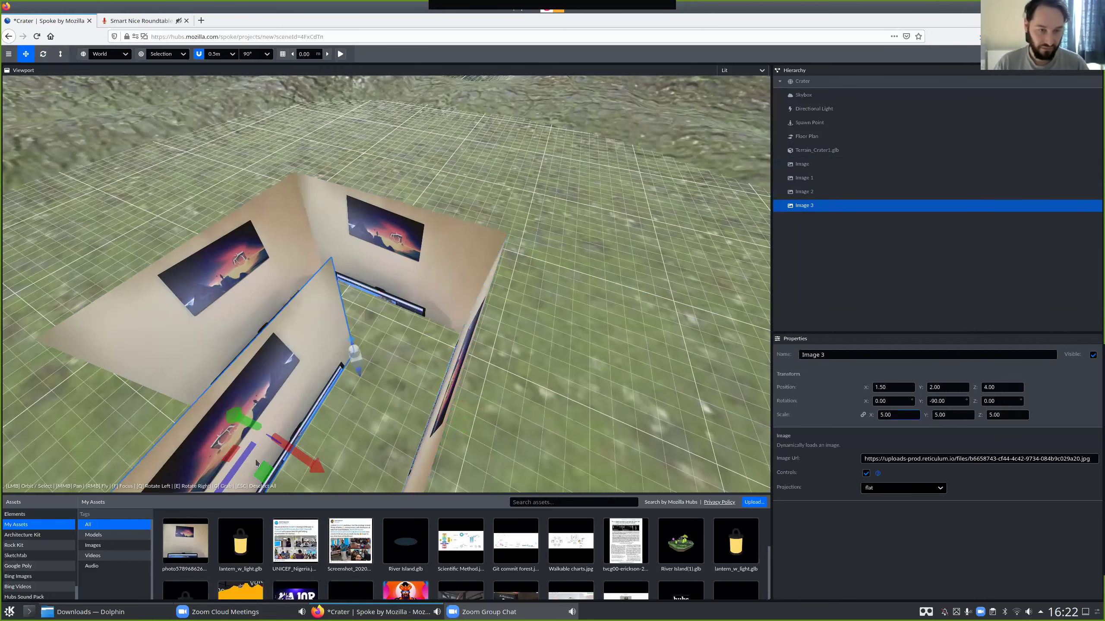
pyautogui.scroll(-3, 414, 325)
pyautogui.scroll(-2, 419, 294)
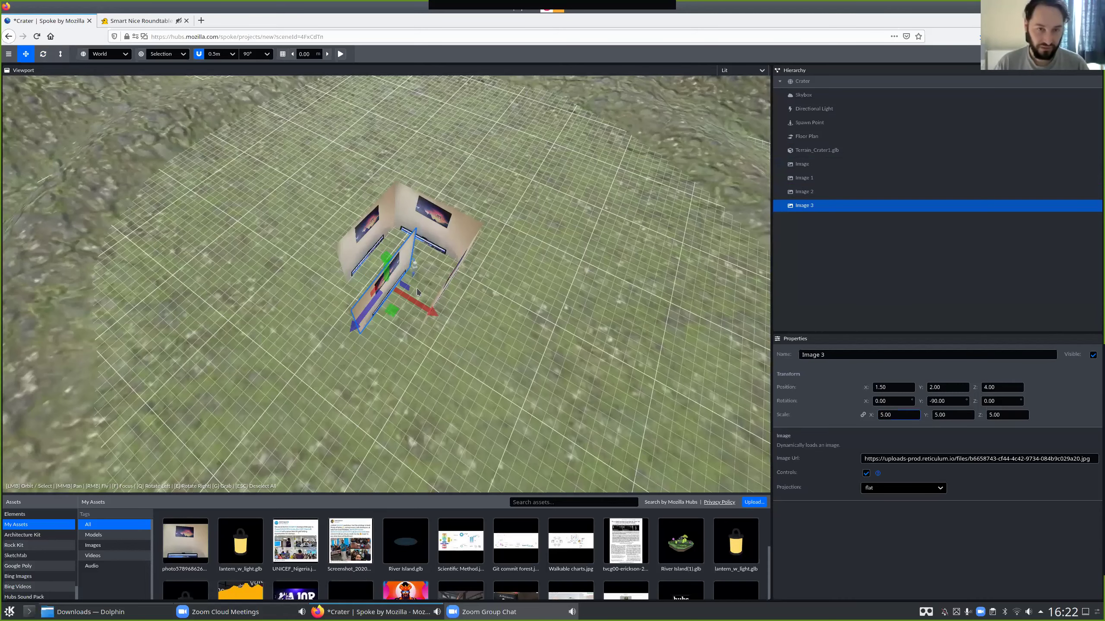
pyautogui.press('r')
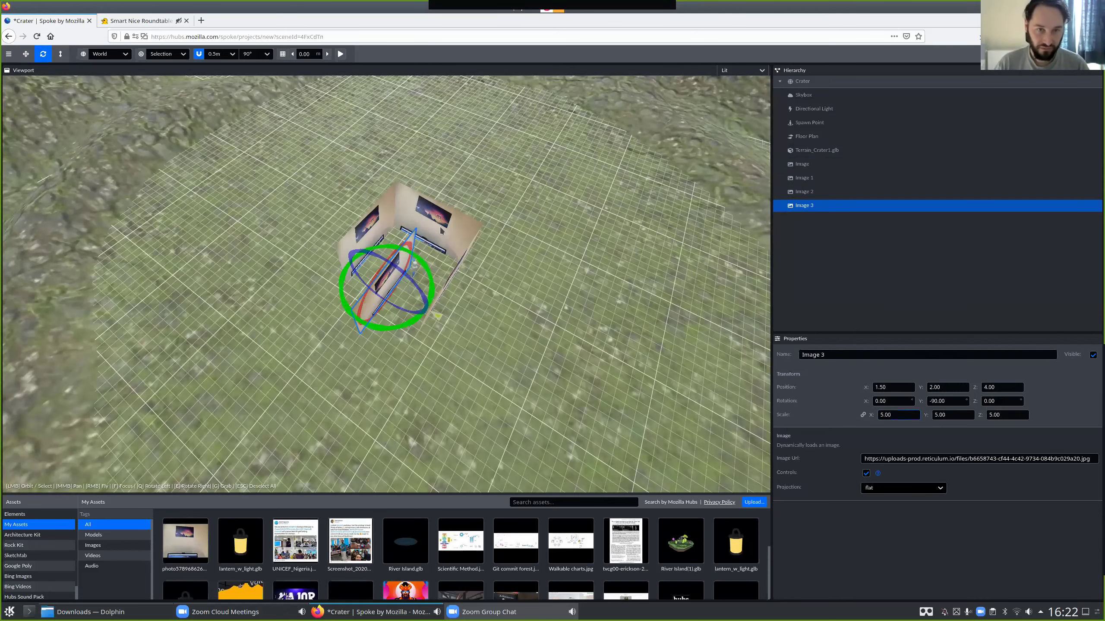
pyautogui.press('q')
pyautogui.moveTo(495, 287); pyautogui.dragTo(477, 338)
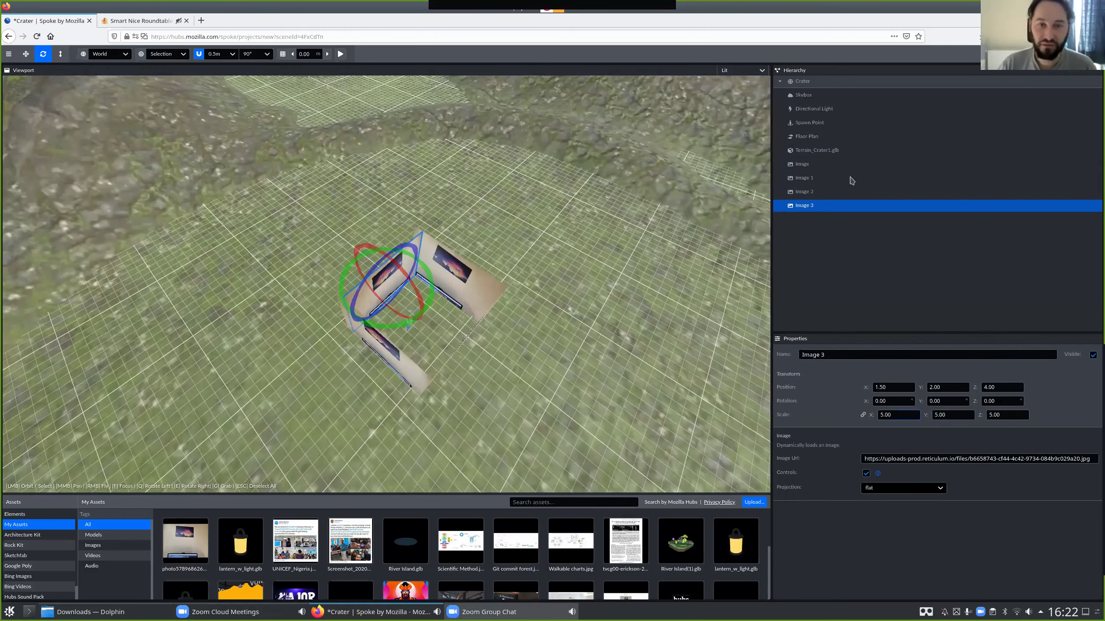
pyautogui.hotkey('ctrl', 's')
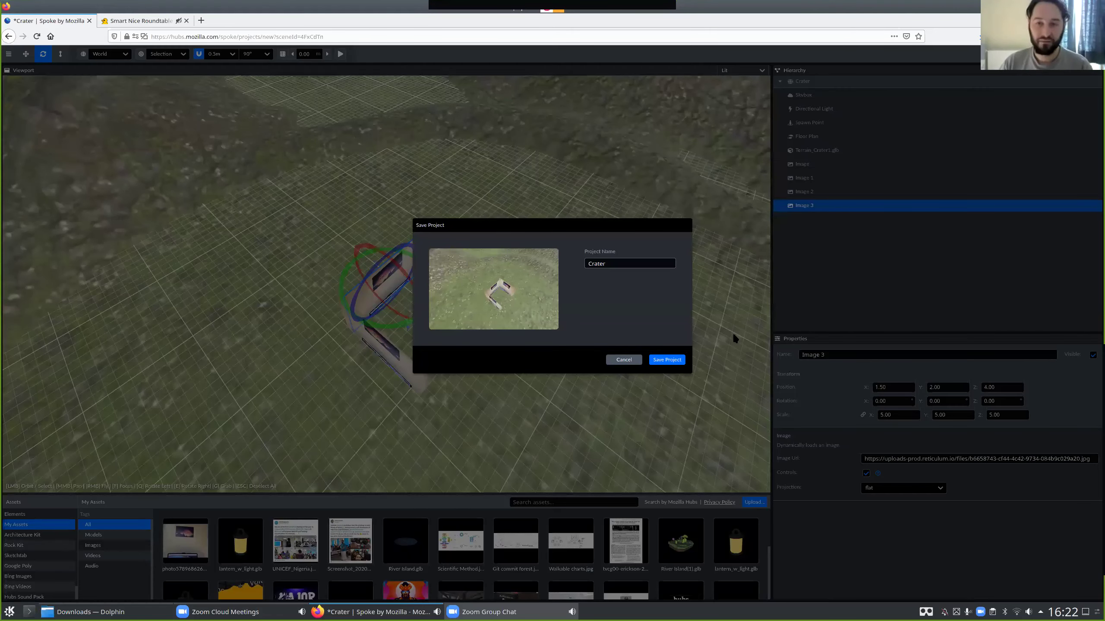
# Save the project as Crater, publish it to Hubs, and open the published scene's page.
pyautogui.click(667, 360)
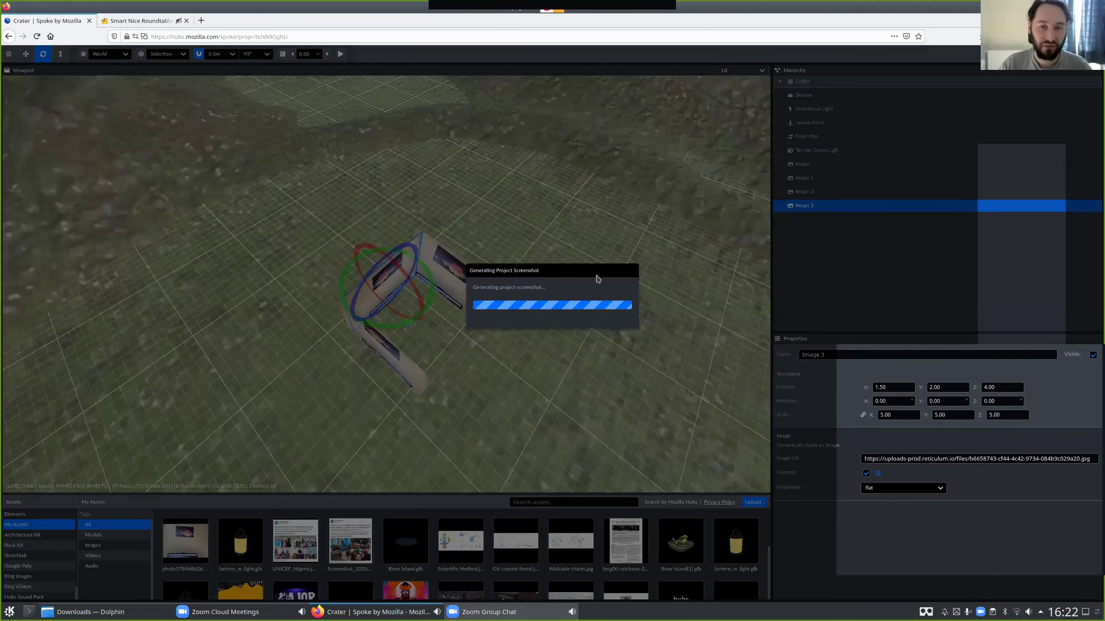
pyautogui.click(679, 369)
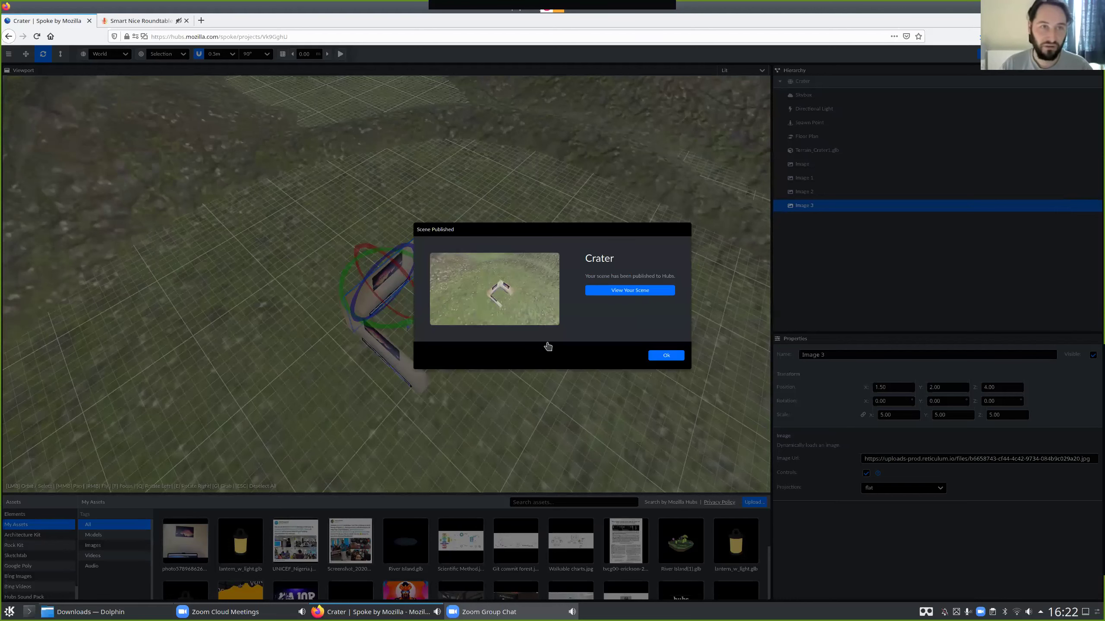
pyautogui.click(629, 291)
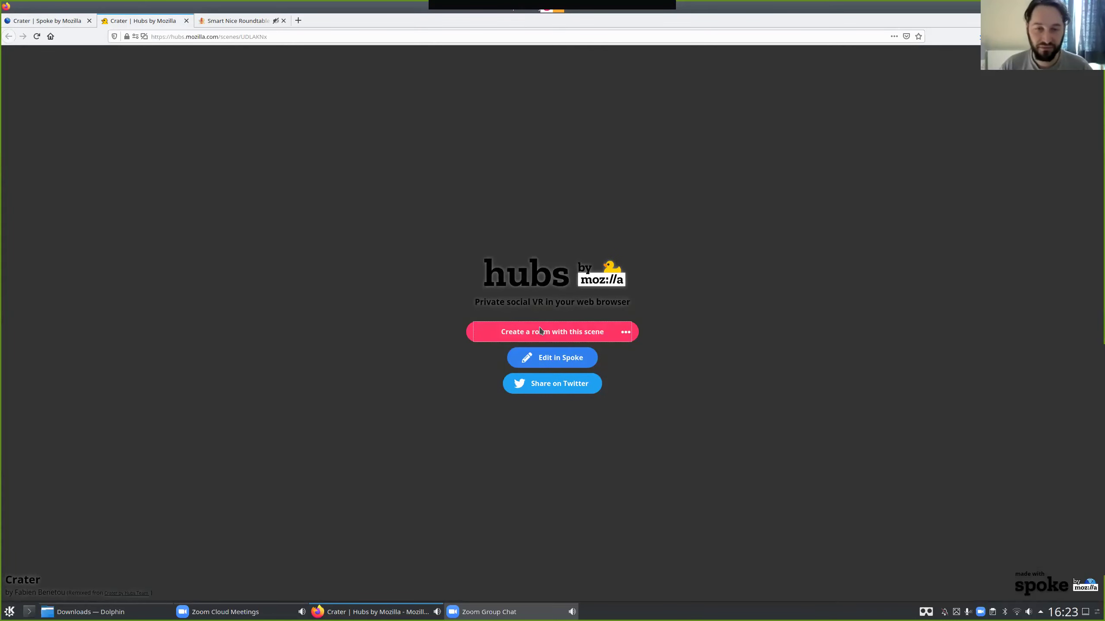
# Create a Hubs room from the Crater scene and enter from the Scaly Superb Area lobby.
pyautogui.click(508, 346)
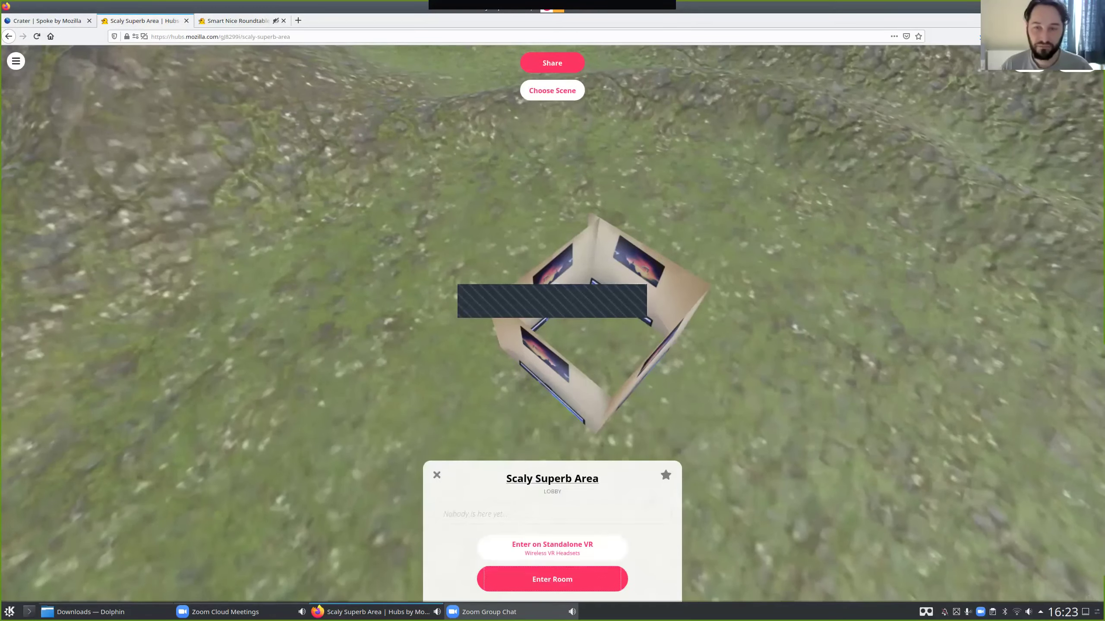
pyautogui.click(552, 579)
# Enter the room muted and look around the photo walls inside the box.
pyautogui.click(548, 579)
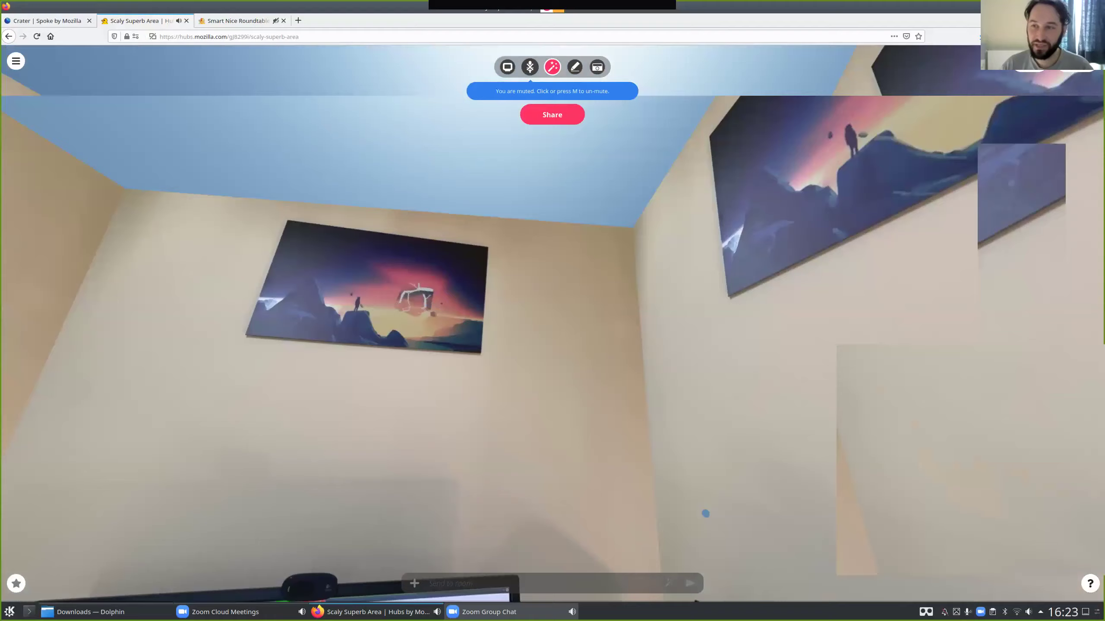
pyautogui.moveTo(705, 514); pyautogui.dragTo(843, 541)
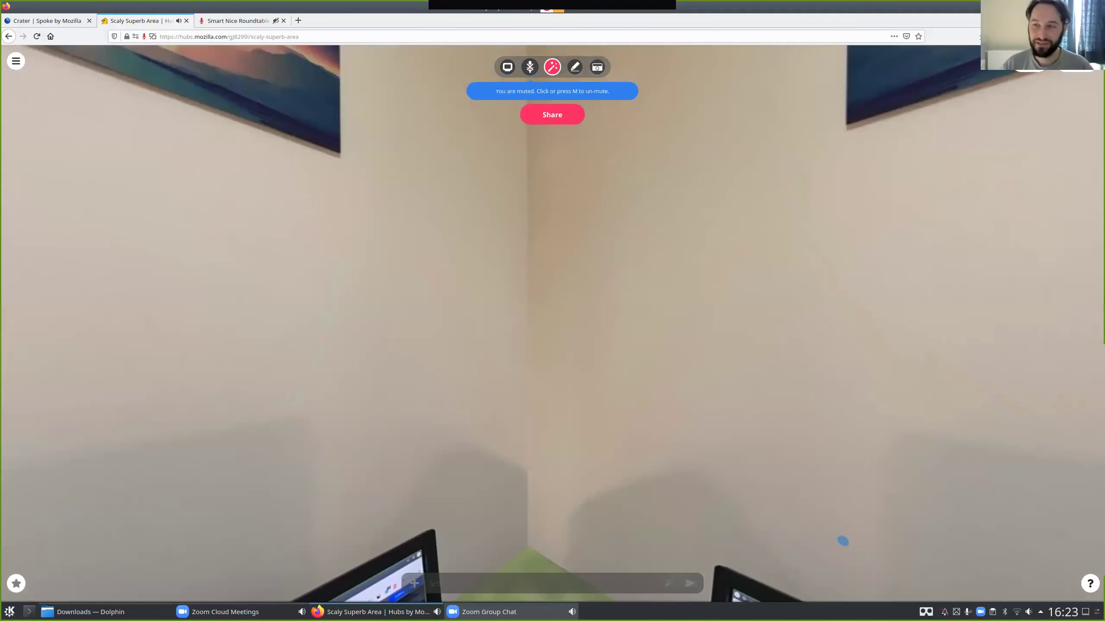
pyautogui.moveTo(695, 532)
pyautogui.mouseDown()
pyautogui.moveTo(840, 537)
pyautogui.moveTo(704, 507)
pyautogui.moveTo(735, 483)
pyautogui.moveTo(695, 534)
pyautogui.mouseUp()
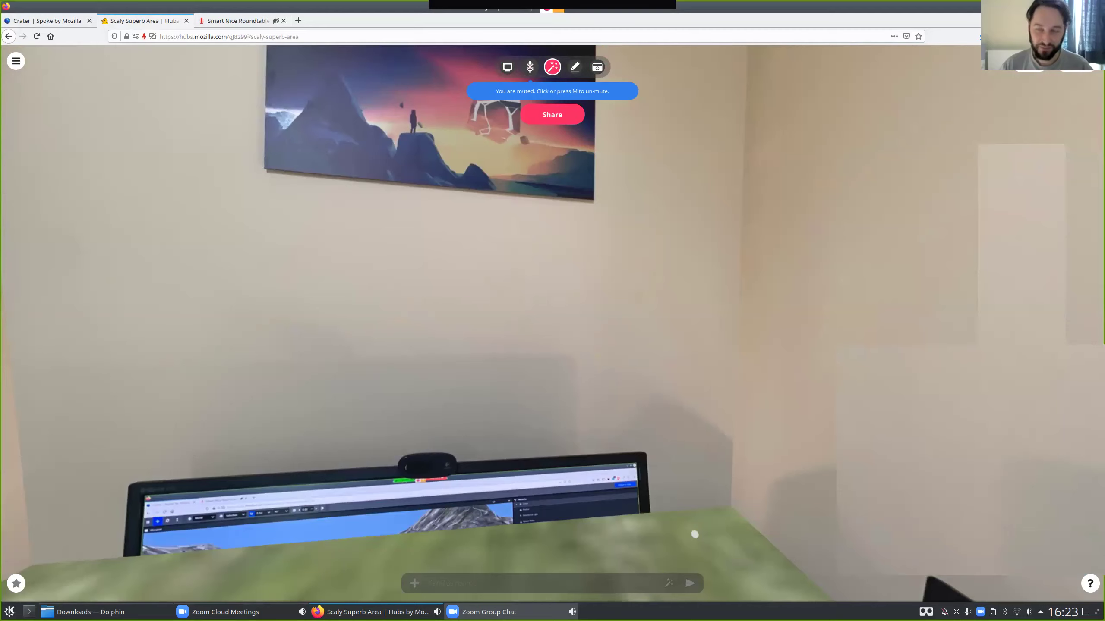
pyautogui.moveTo(694, 534); pyautogui.dragTo(542, 540)
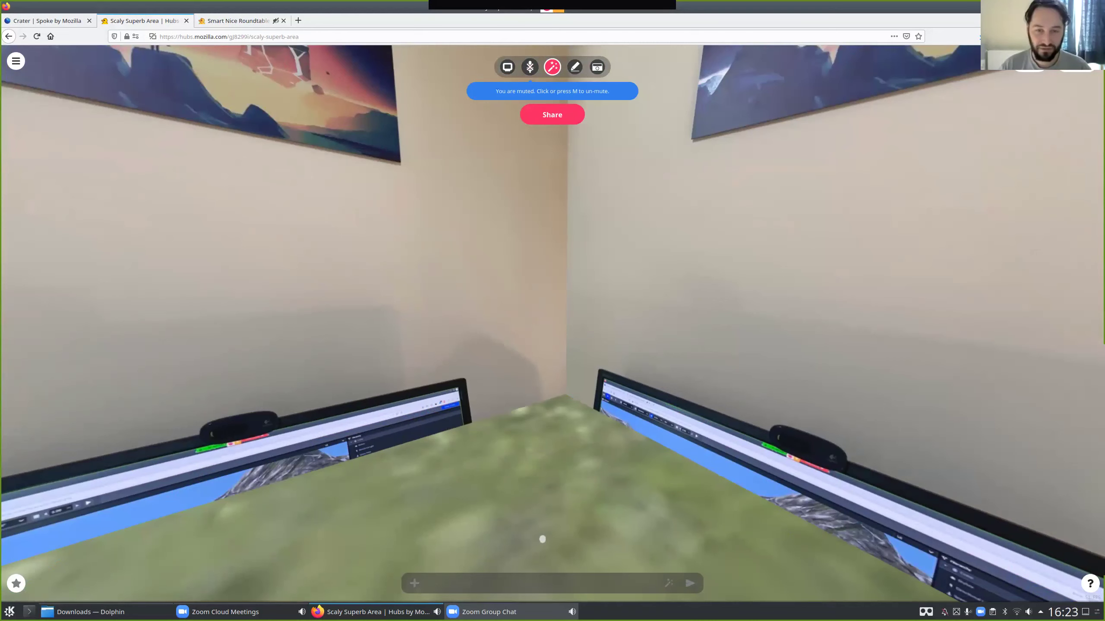
pyautogui.click(524, 612)
pyautogui.click(524, 613)
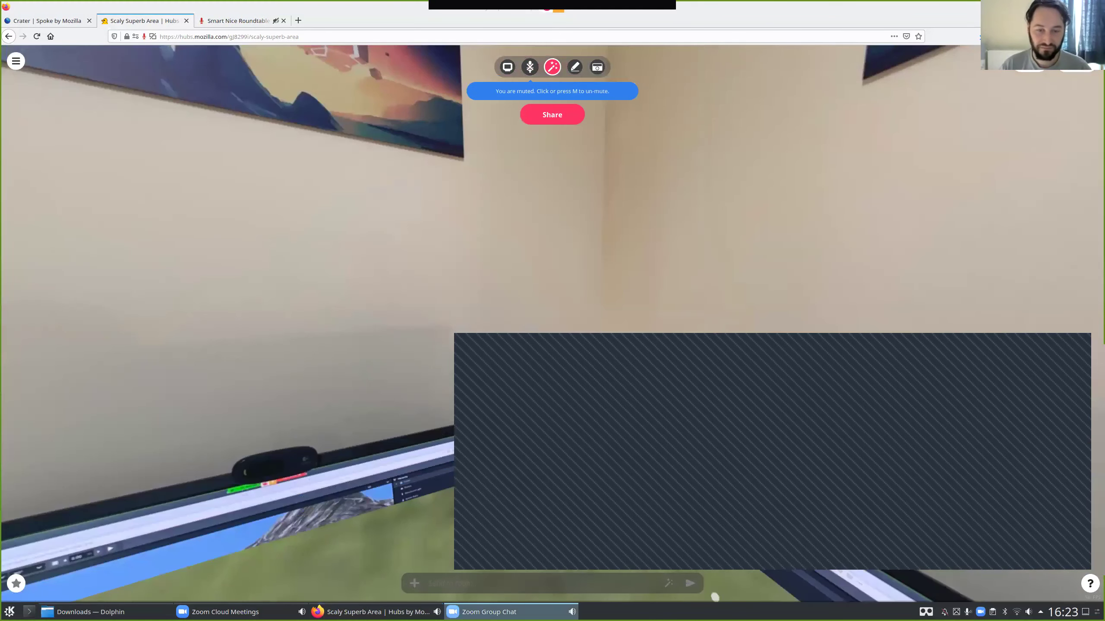
# Step back, walk out through the left wall, and return into the box.
pyautogui.press('s')
pyautogui.moveTo(612, 517)
pyautogui.mouseDown()
pyautogui.moveTo(604, 486)
pyautogui.moveTo(693, 486)
pyautogui.moveTo(680, 496)
pyautogui.moveTo(658, 469)
pyautogui.moveTo(577, 469)
pyautogui.moveTo(678, 462)
pyautogui.moveTo(755, 508)
pyautogui.moveTo(732, 479)
pyautogui.moveTo(705, 476)
pyautogui.moveTo(141, 494)
pyautogui.moveTo(314, 402)
pyautogui.moveTo(217, 403)
pyautogui.moveTo(50, 369)
pyautogui.moveTo(79, 373)
pyautogui.mouseUp()
pyautogui.press('w')
pyautogui.press('s')
pyautogui.press('s')
pyautogui.press('w')
pyautogui.press('w')
pyautogui.press('w')
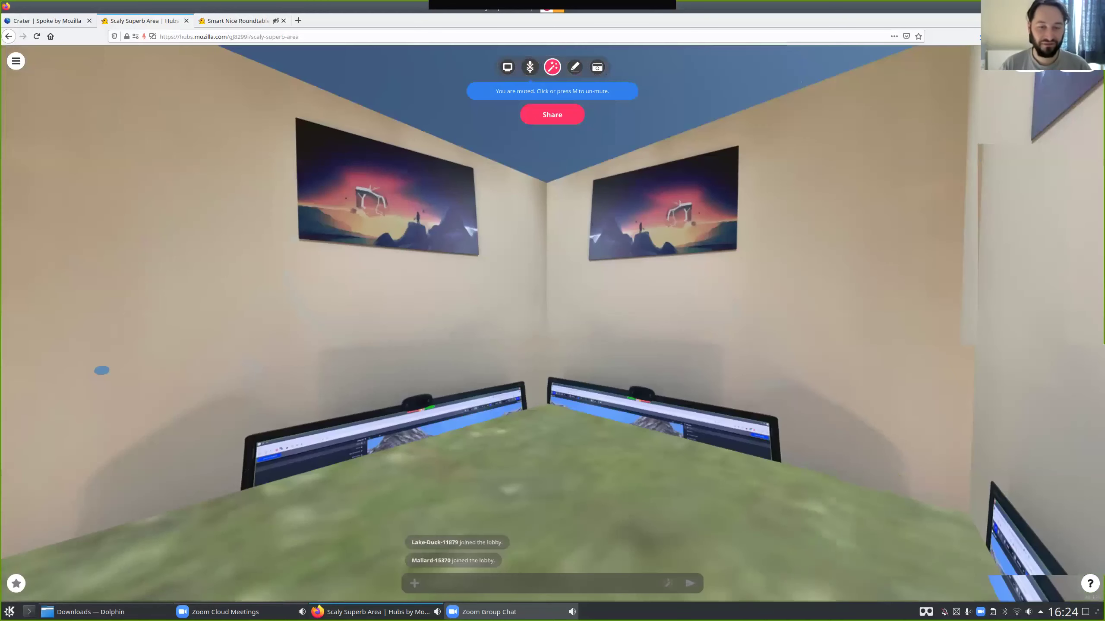
# Walk back outside the box and switch your avatar to the tuxedo robot from My Avatars.
pyautogui.press('s')
pyautogui.click(16, 61)
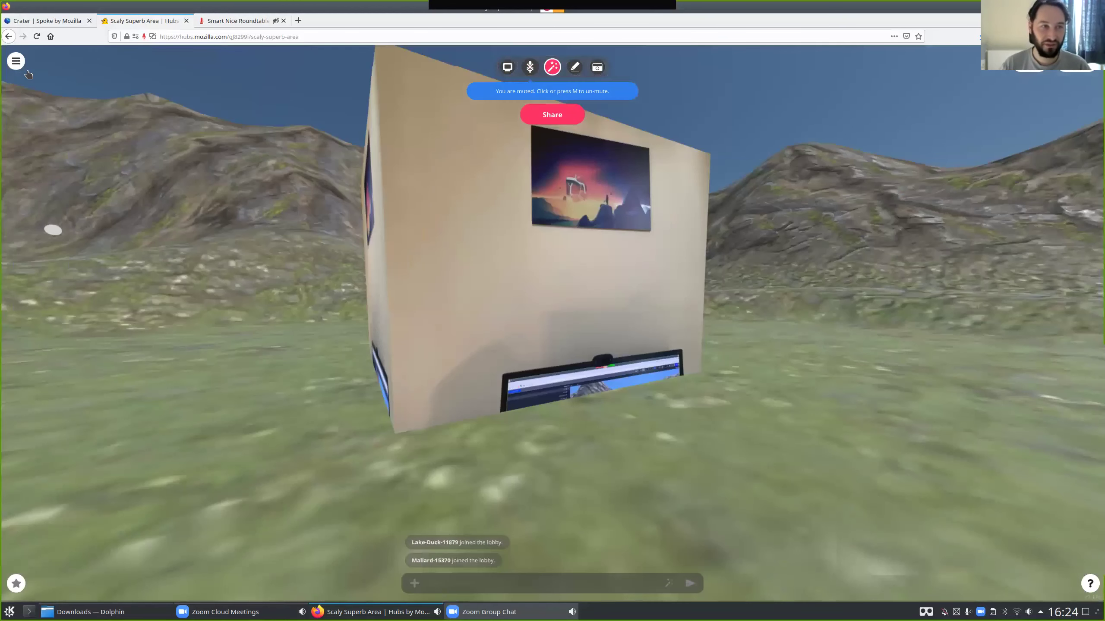
pyautogui.click(61, 103)
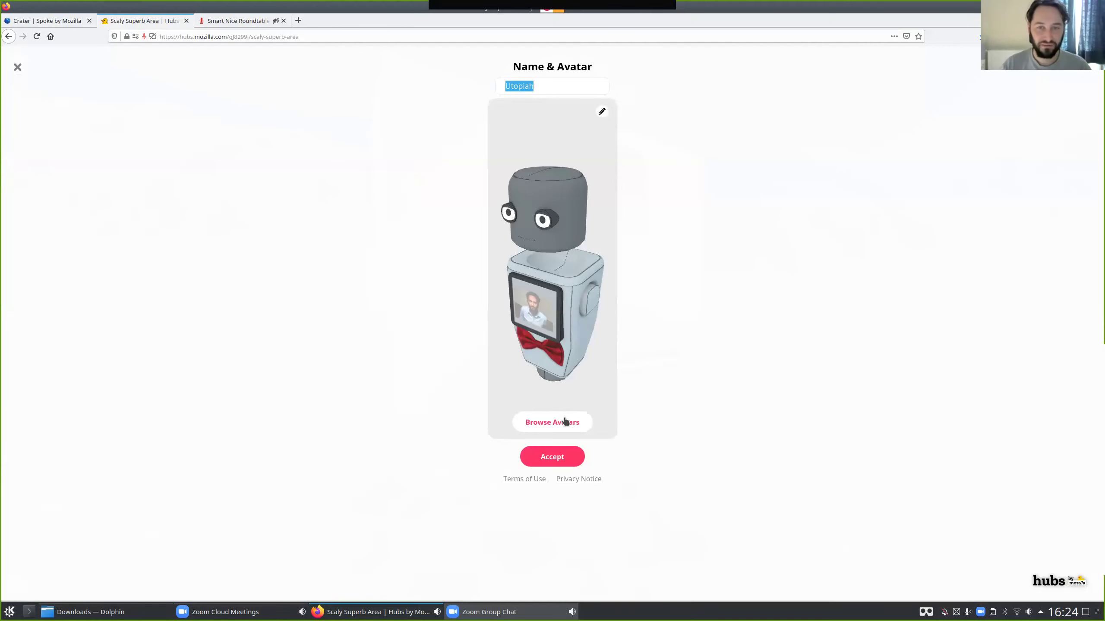
pyautogui.click(552, 422)
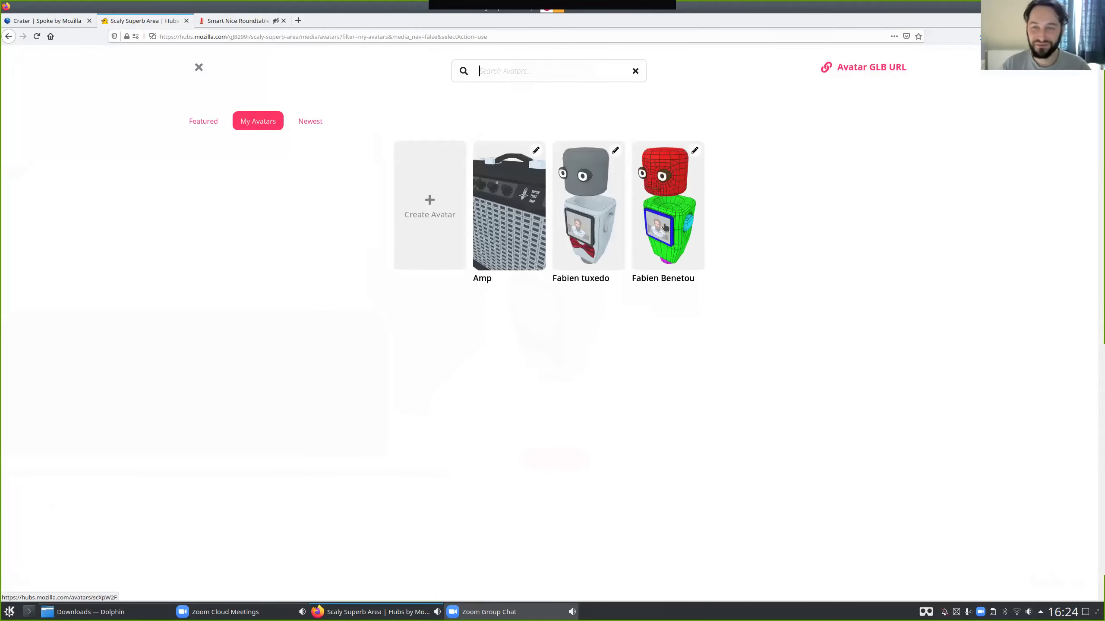
pyautogui.click(566, 173)
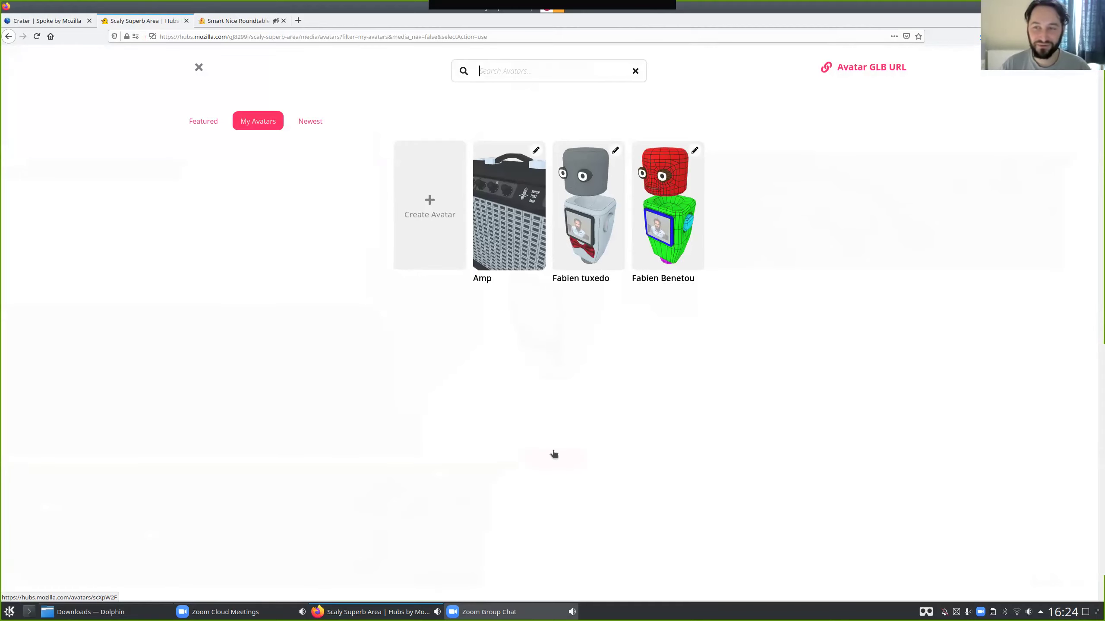
pyautogui.click(553, 455)
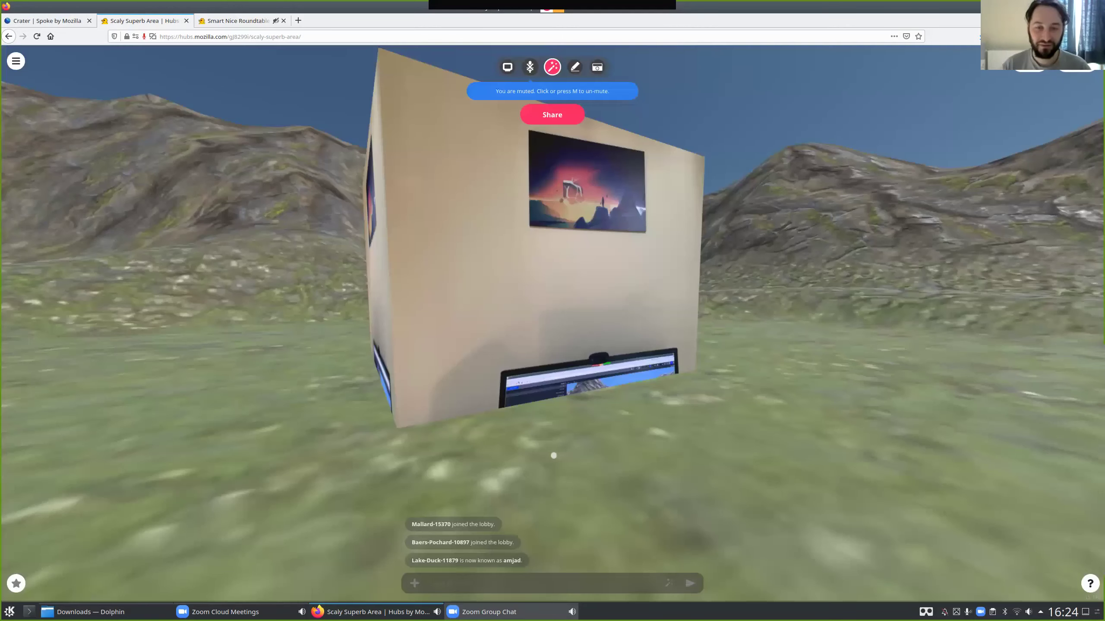
# Circle the box and walk in and out through its walls.
pyautogui.press('s')
pyautogui.moveTo(634, 468)
pyautogui.mouseDown()
pyautogui.moveTo(615, 451)
pyautogui.moveTo(509, 450)
pyautogui.moveTo(619, 461)
pyautogui.moveTo(120, 476)
pyautogui.moveTo(2, 452)
pyautogui.moveTo(14, 502)
pyautogui.moveTo(146, 476)
pyautogui.moveTo(429, 466)
pyautogui.mouseUp()
pyautogui.press('d')
pyautogui.press('w')
pyautogui.press('w')
pyautogui.press('d')
pyautogui.press('w')
pyautogui.press('s')
pyautogui.press('s')
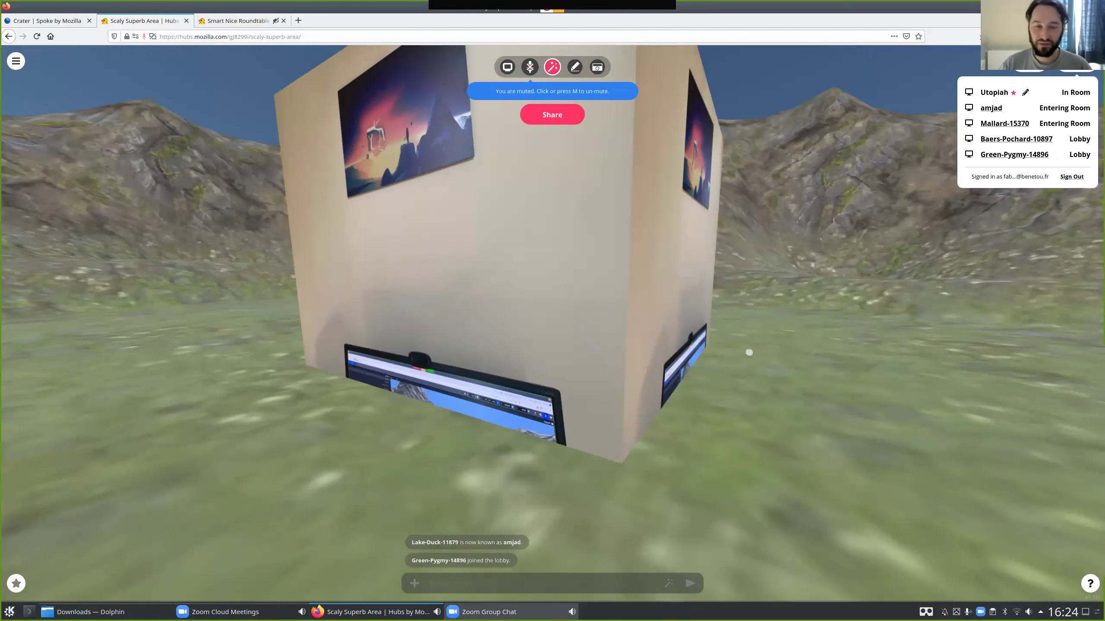
pyautogui.press('w')
pyautogui.moveTo(742, 353); pyautogui.dragTo(463, 363)
pyautogui.press('s')
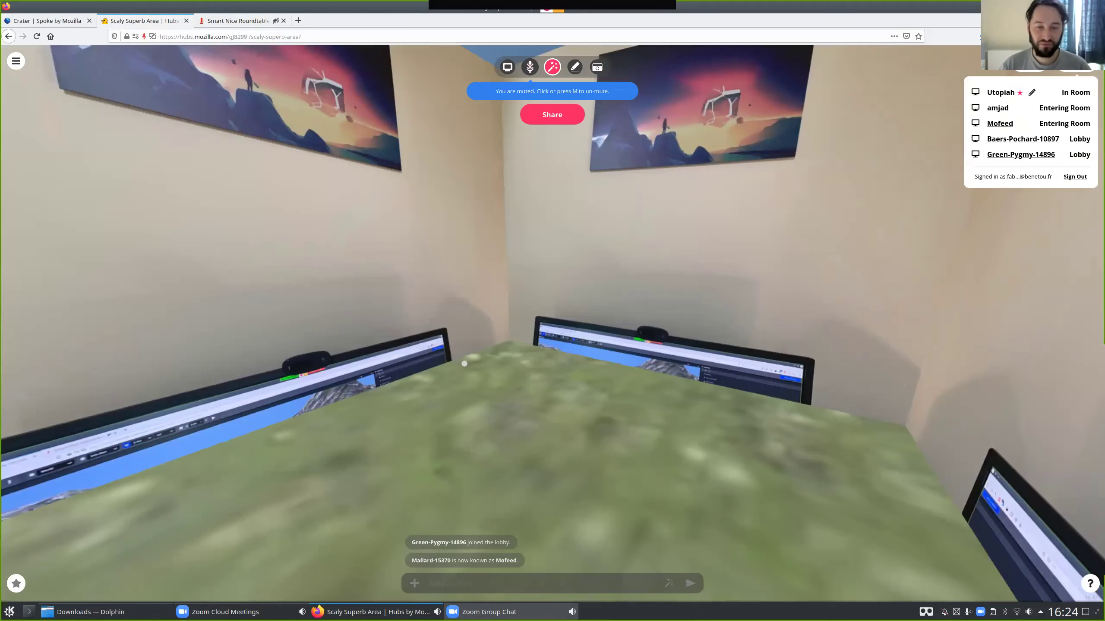
pyautogui.press('s')
pyautogui.press('s')
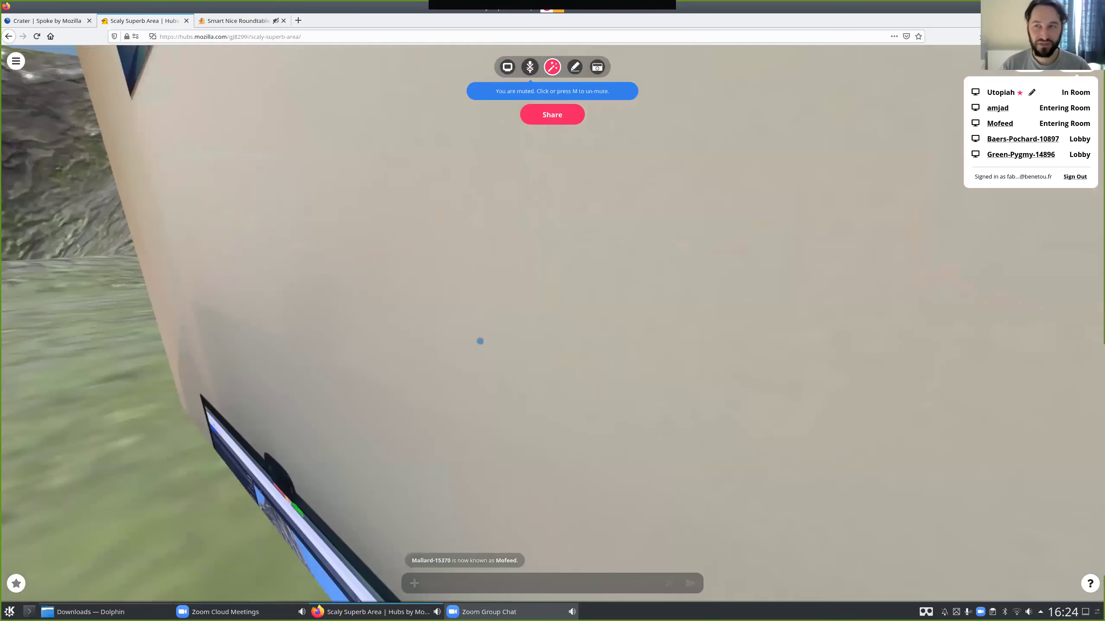
pyautogui.press('w')
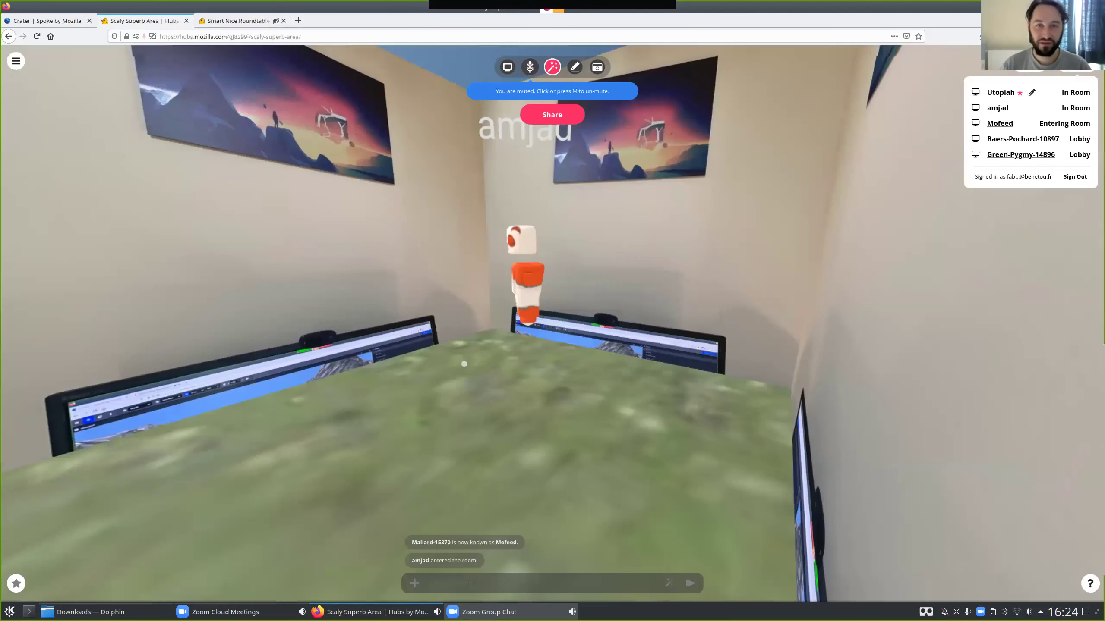
# Approach the other participant's avatar, sidestep around it, and back out to view the box.
pyautogui.press('a')
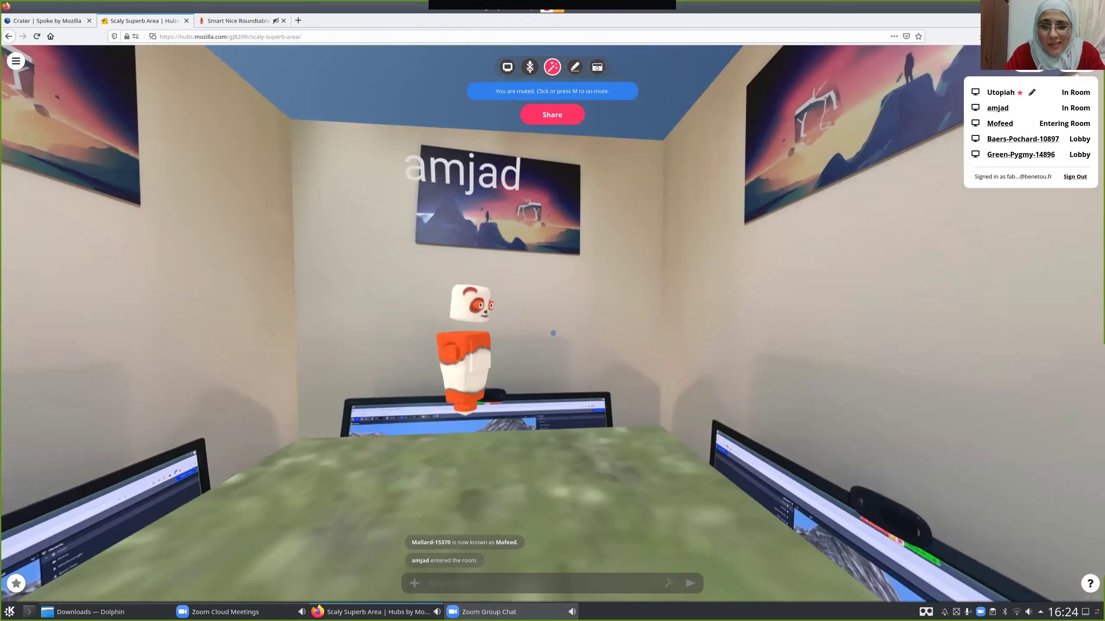
pyautogui.press('a')
pyautogui.press('w')
pyautogui.moveTo(611, 363); pyautogui.dragTo(460, 354)
pyautogui.press('s')
pyautogui.press('d')
pyautogui.press('a')
pyautogui.press('d')
pyautogui.press('d')
pyautogui.press('a')
pyautogui.press('s')
pyautogui.press('a')
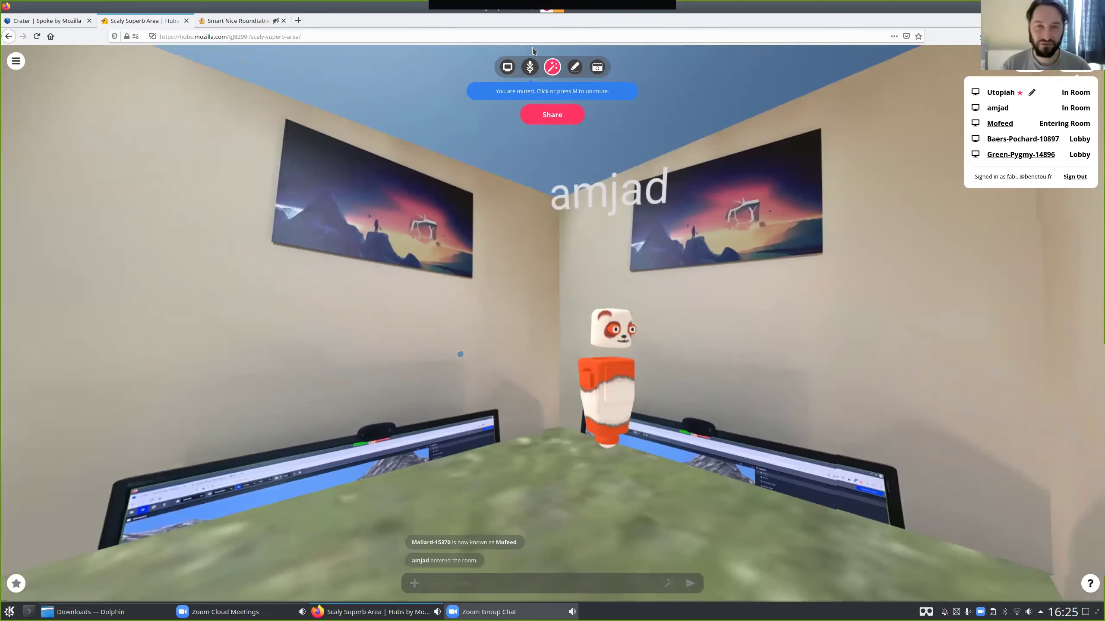
pyautogui.moveTo(471, 345); pyautogui.dragTo(319, 268)
pyautogui.press('s')
pyautogui.press('s')
pyautogui.press('s')
pyautogui.press('s')
pyautogui.press('w')
pyautogui.press('a')
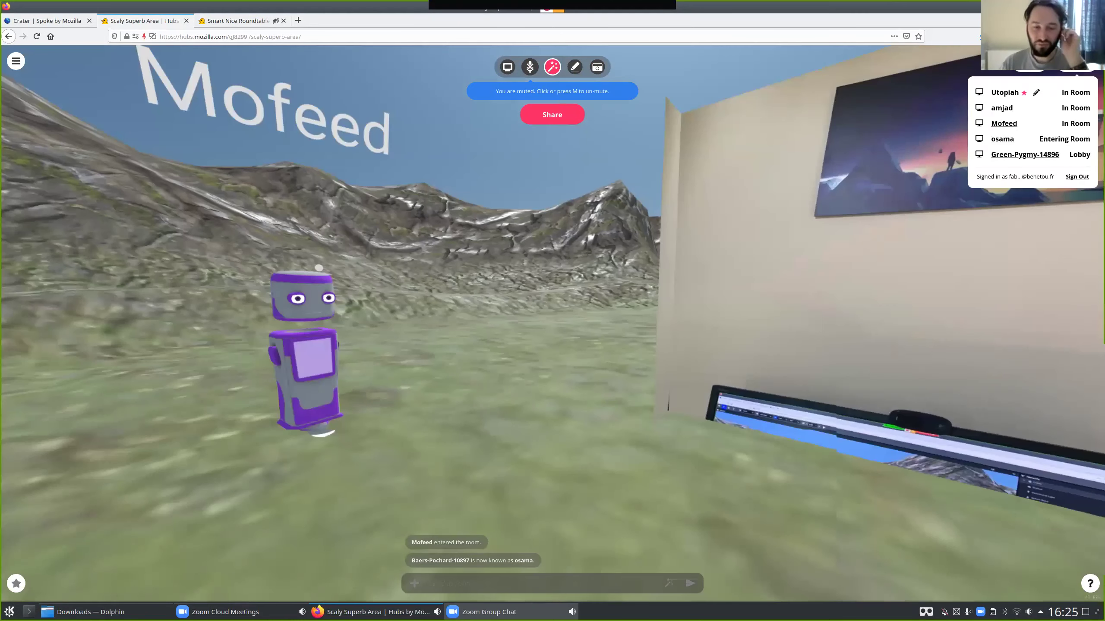
pyautogui.press('a')
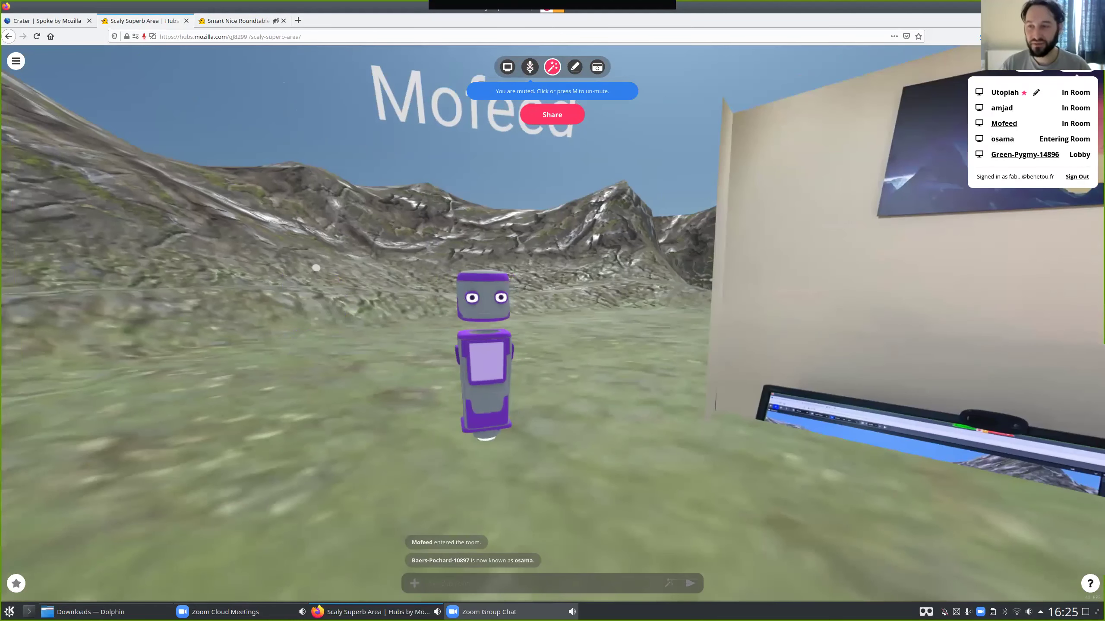
pyautogui.moveTo(315, 267)
pyautogui.mouseDown()
pyautogui.moveTo(336, 242)
pyautogui.moveTo(321, 273)
pyautogui.moveTo(326, 265)
pyautogui.mouseUp()
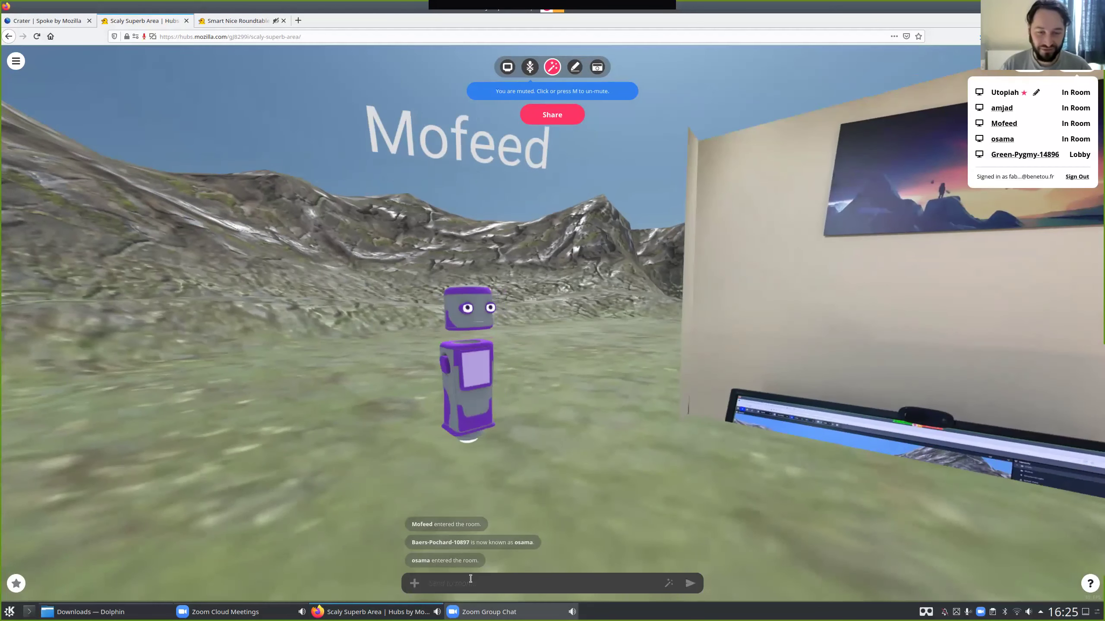
pyautogui.click(415, 583)
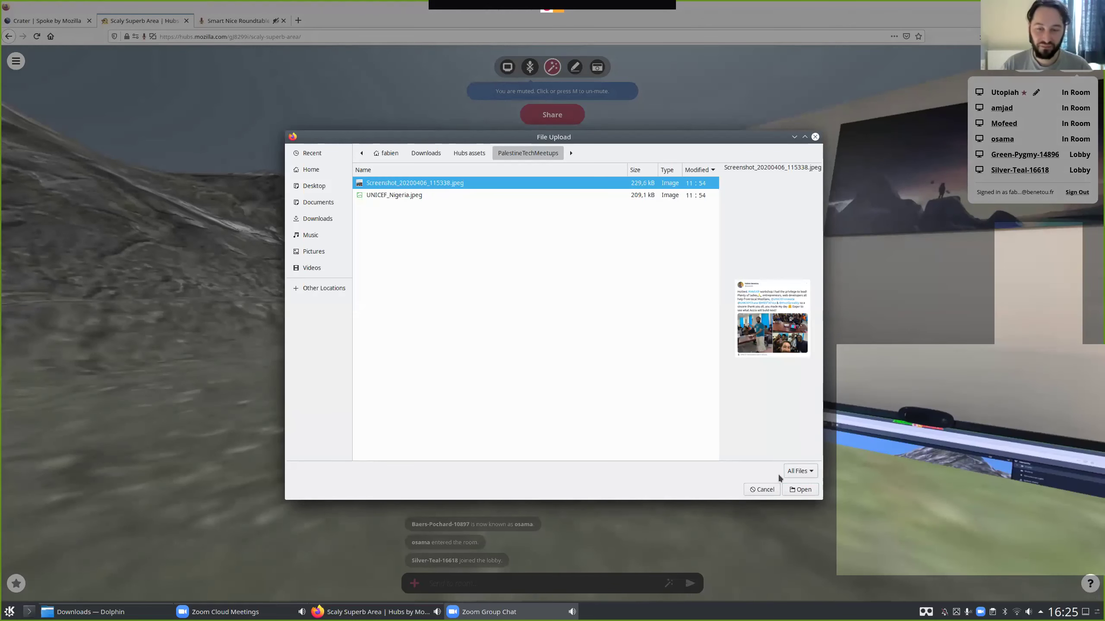
pyautogui.click(760, 489)
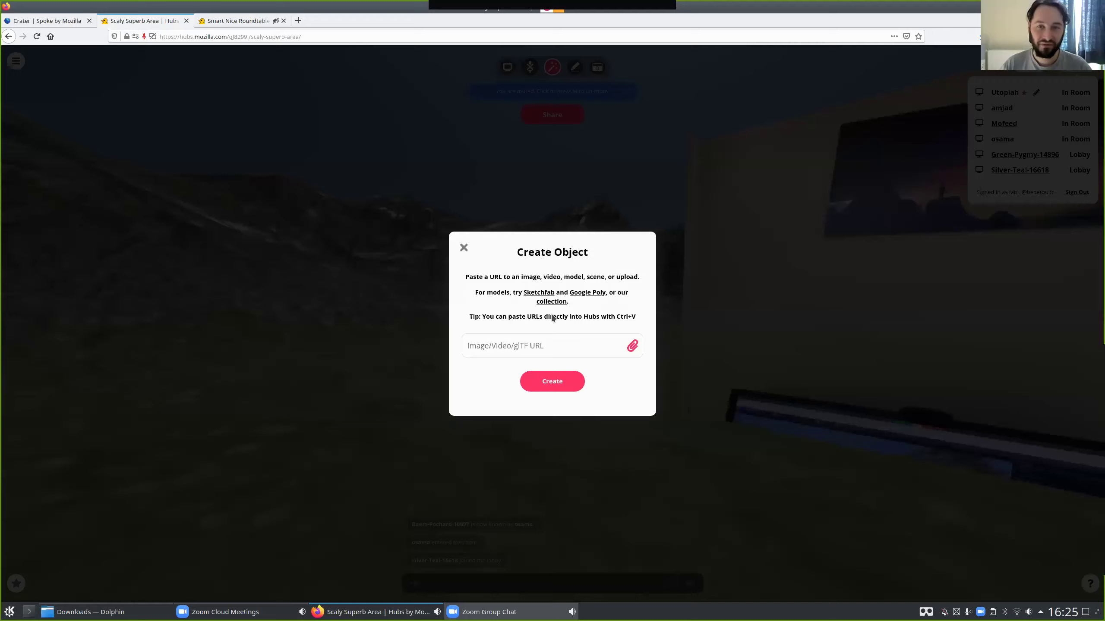
pyautogui.click(554, 65)
pyautogui.click(555, 64)
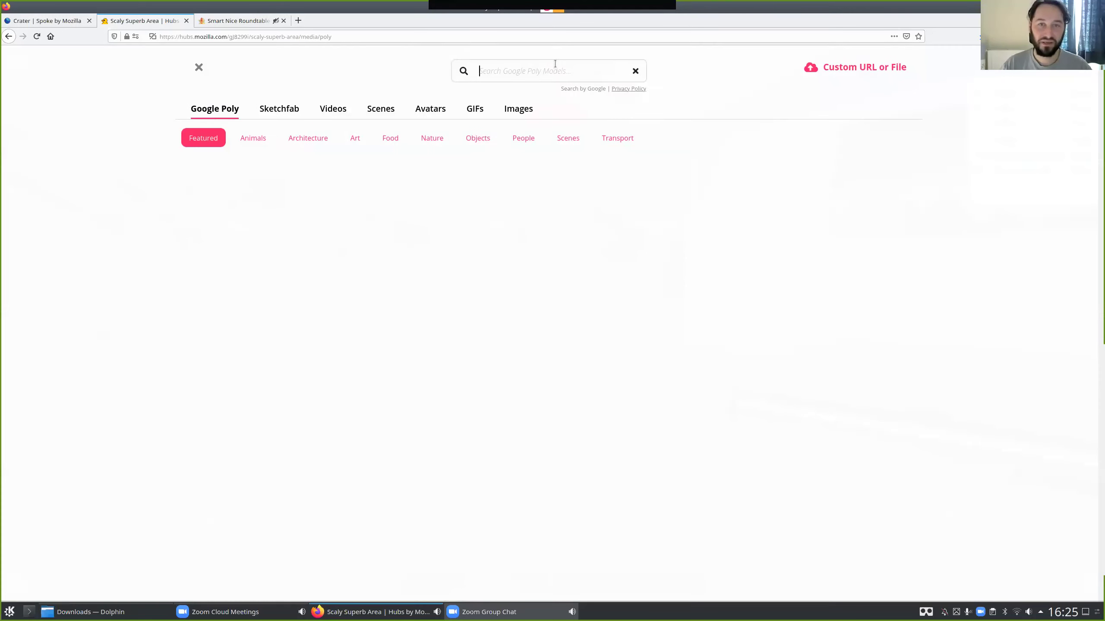
pyautogui.press('Escape')
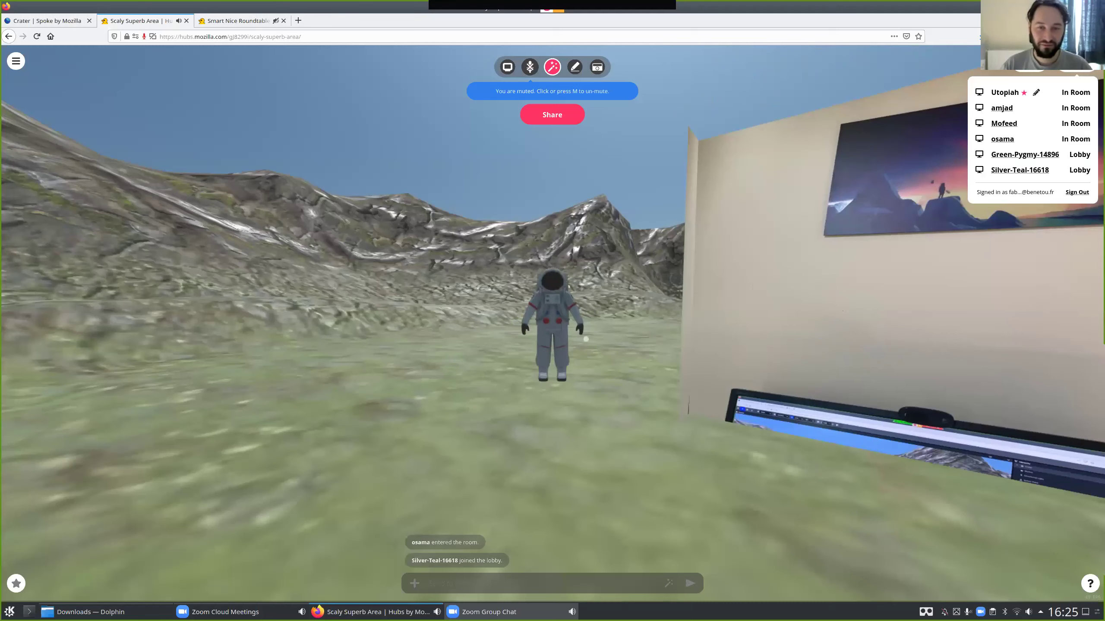
# Walk around the astronaut avatar and over toward amjad's avatar.
pyautogui.press('w')
pyautogui.press('s')
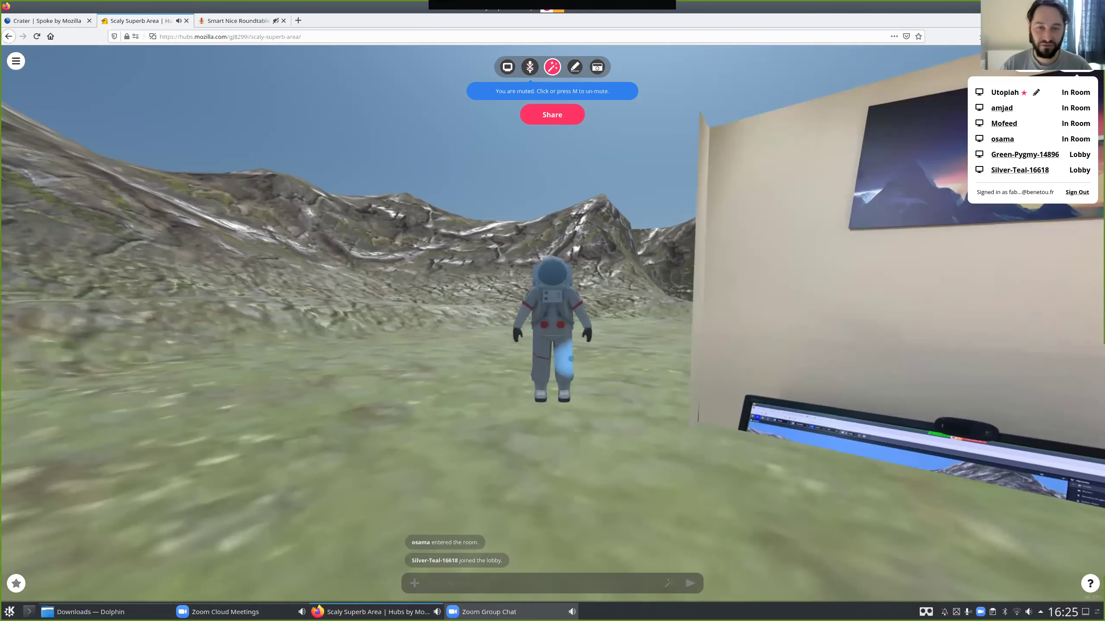
pyautogui.press('w')
pyautogui.press('d')
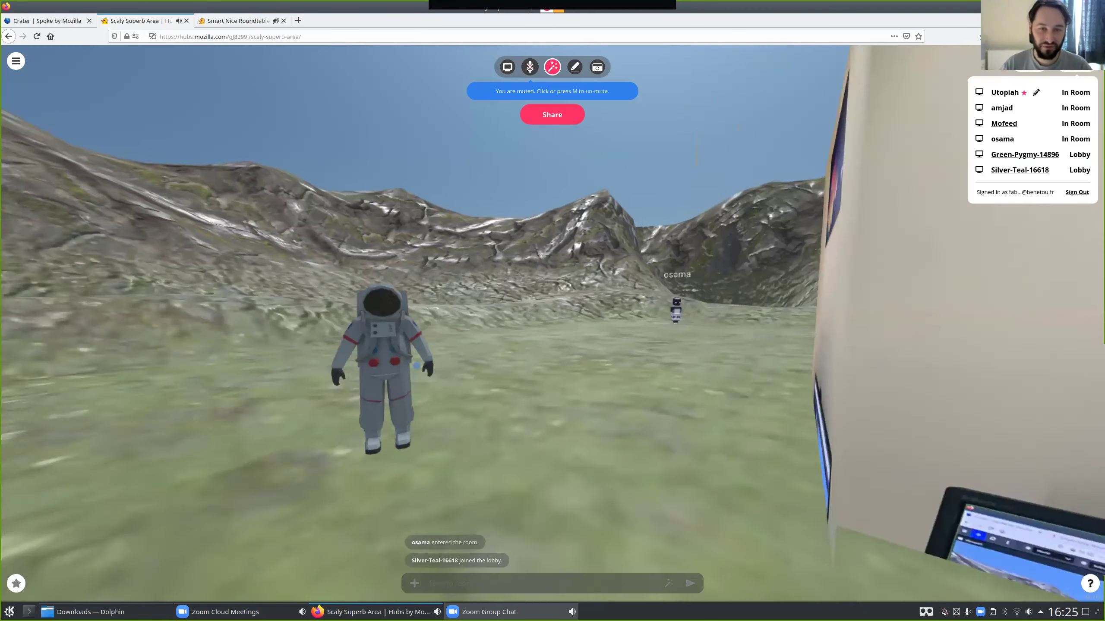
pyautogui.press('a')
pyautogui.press('s')
pyautogui.moveTo(416, 366); pyautogui.dragTo(350, 409)
pyautogui.press('a')
pyautogui.press('w')
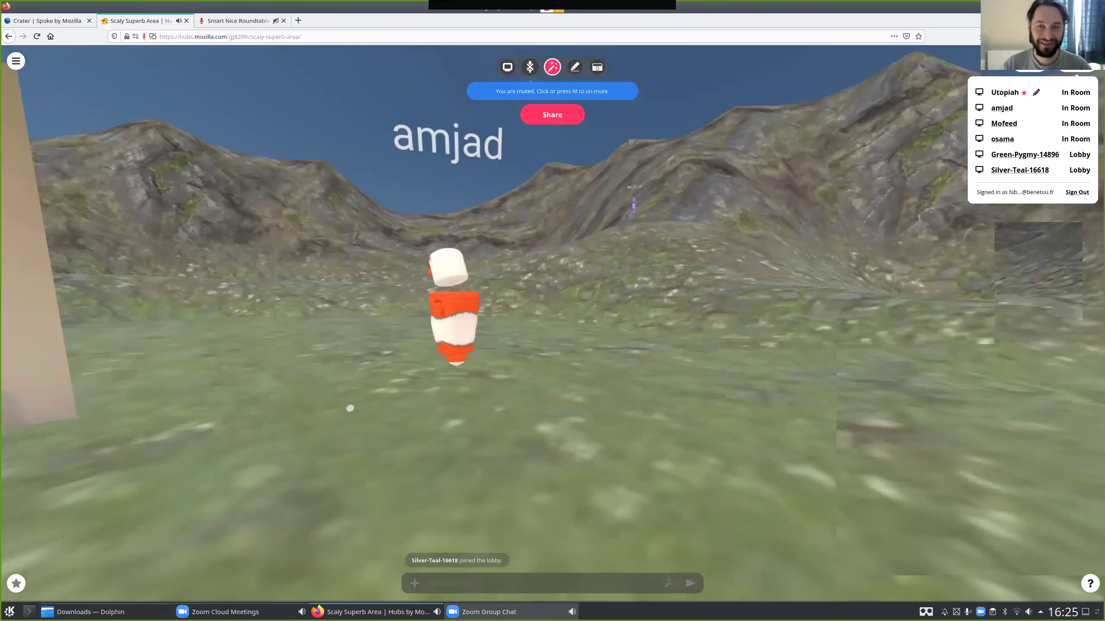
pyautogui.press('d')
# Turn toward the painted wall and laptop, then walk past its side toward amjad.
pyautogui.moveTo(612, 378)
pyautogui.mouseDown()
pyautogui.moveTo(615, 355)
pyautogui.moveTo(554, 385)
pyautogui.moveTo(244, 385)
pyautogui.moveTo(546, 426)
pyautogui.moveTo(774, 405)
pyautogui.moveTo(926, 410)
pyautogui.moveTo(799, 404)
pyautogui.mouseUp()
pyautogui.press('s')
pyautogui.press('s')
pyautogui.press('w')
pyautogui.press('a')
pyautogui.press('a')
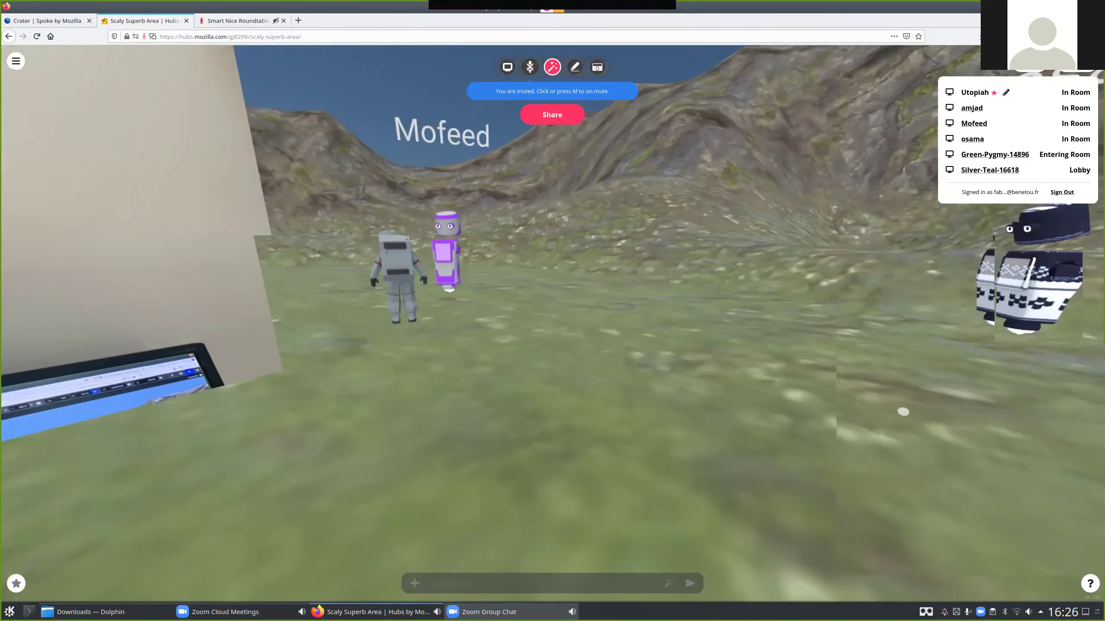
pyautogui.moveTo(902, 413); pyautogui.dragTo(661, 379)
pyautogui.press('w')
pyautogui.press('w')
pyautogui.press('w')
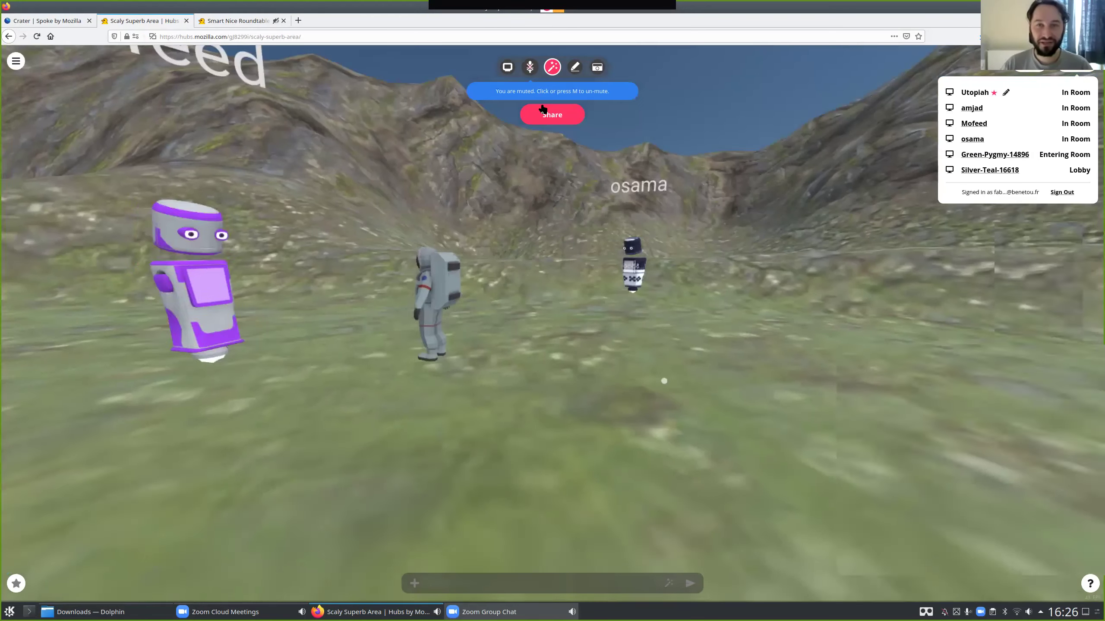
# Bring up the in-room camera and position it near osama.
pyautogui.click(596, 68)
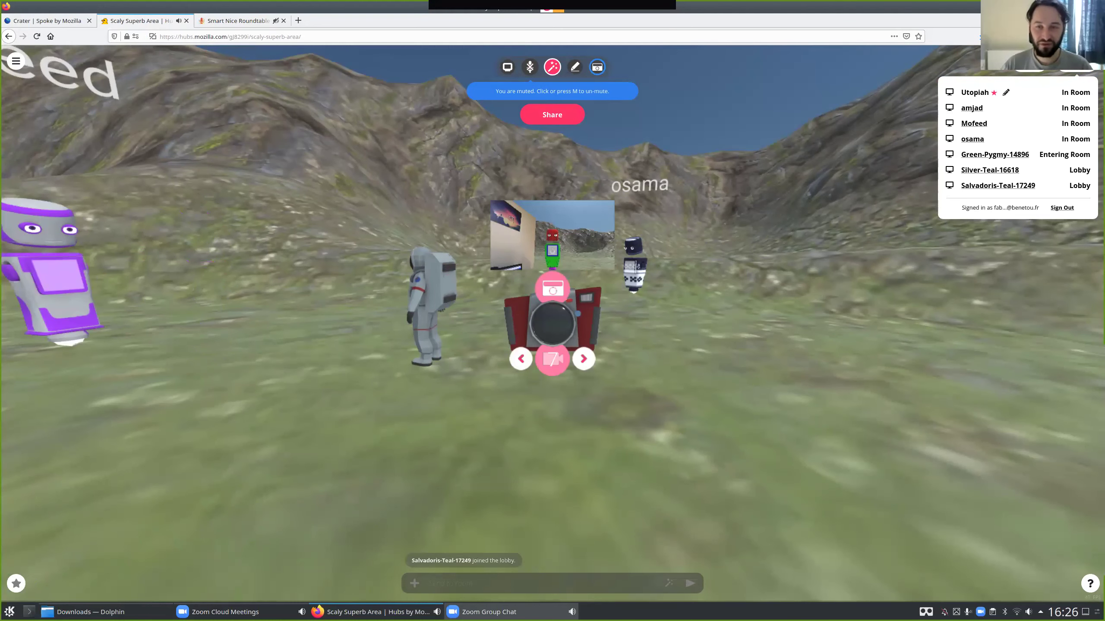
pyautogui.moveTo(560, 309); pyautogui.dragTo(843, 306)
pyautogui.press('w')
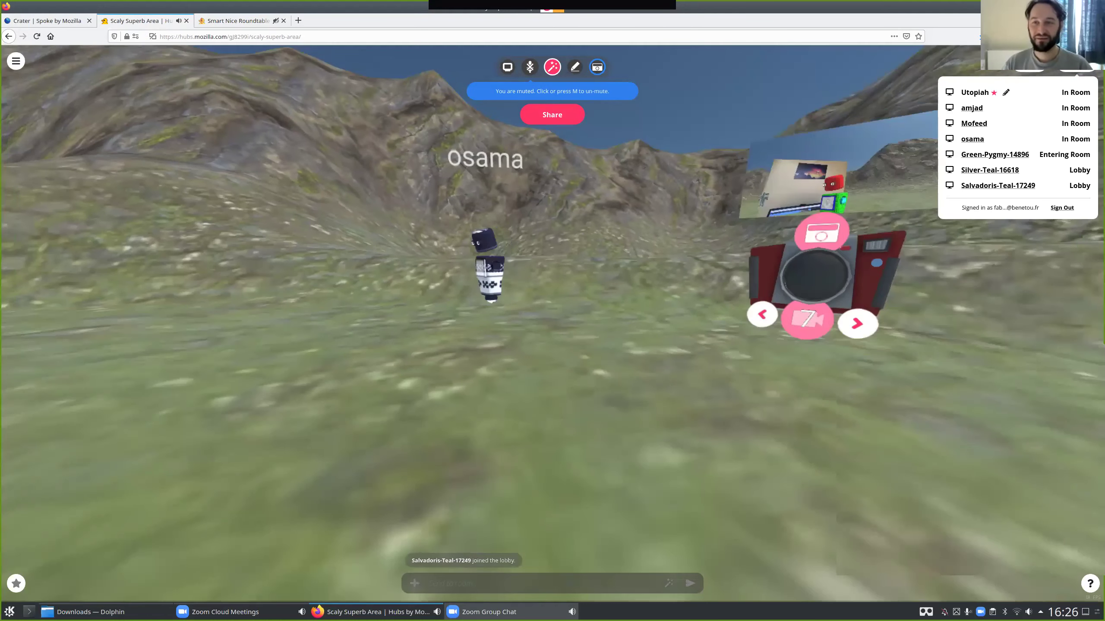
pyautogui.moveTo(618, 404); pyautogui.dragTo(782, 342)
pyautogui.press('a')
pyautogui.moveTo(709, 402); pyautogui.dragTo(859, 292)
pyautogui.press('s')
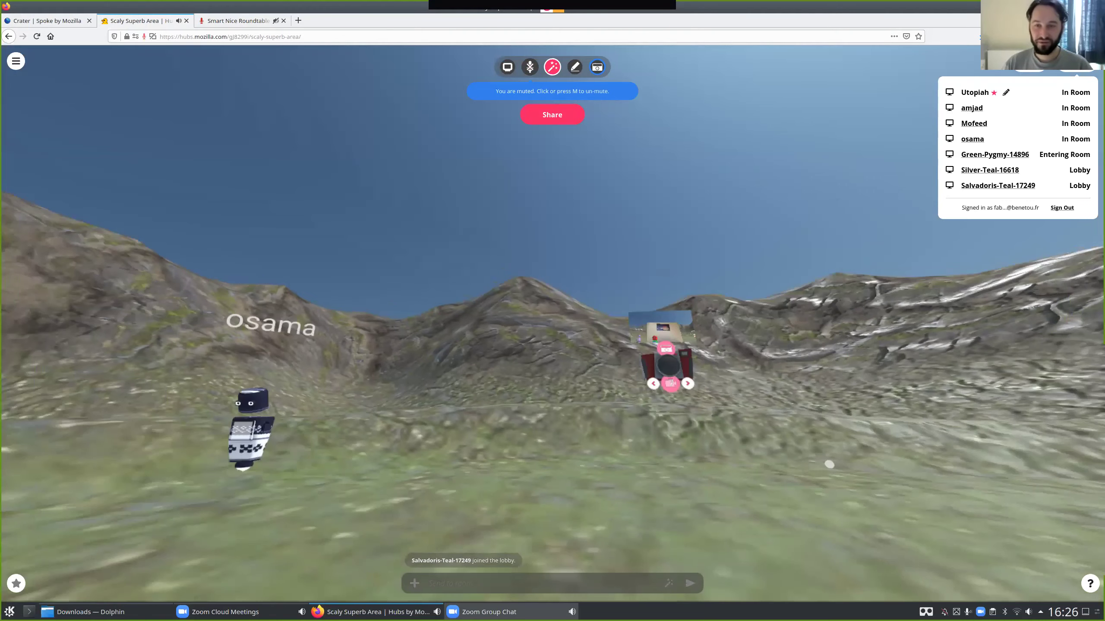
pyautogui.moveTo(830, 464); pyautogui.dragTo(784, 457)
pyautogui.press('w')
pyautogui.press('s')
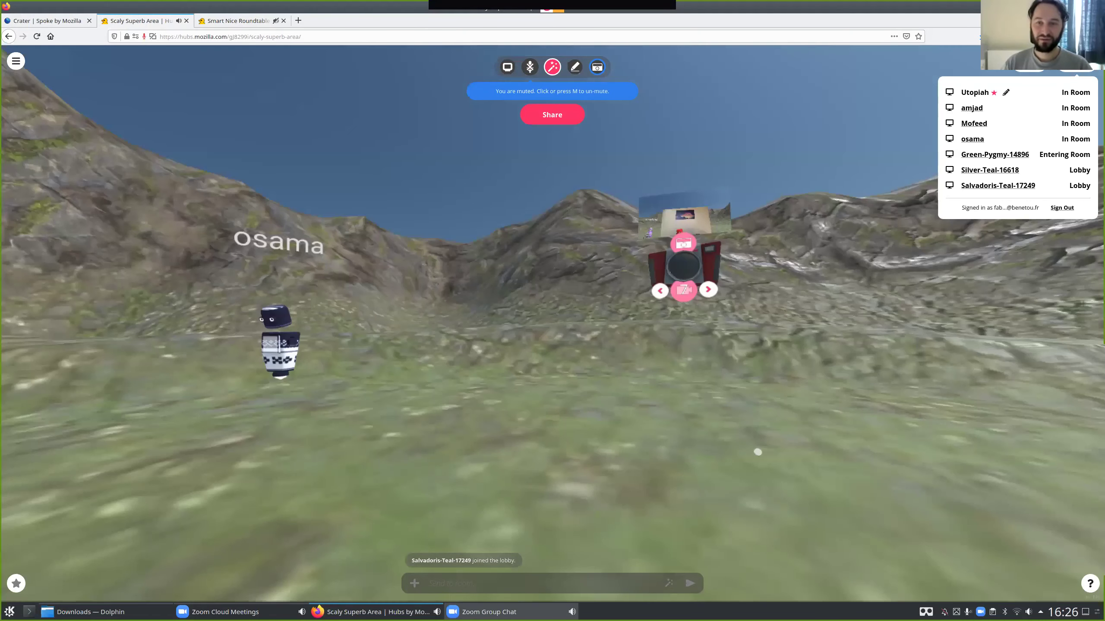
pyautogui.press('w')
# Reframe the camera's shot, snap a photo, and place the photo beside the camera.
pyautogui.moveTo(741, 272); pyautogui.dragTo(837, 362)
pyautogui.press('w')
pyautogui.moveTo(582, 412)
pyautogui.mouseDown()
pyautogui.moveTo(636, 410)
pyautogui.moveTo(587, 414)
pyautogui.mouseUp()
pyautogui.press('s')
pyautogui.press('d')
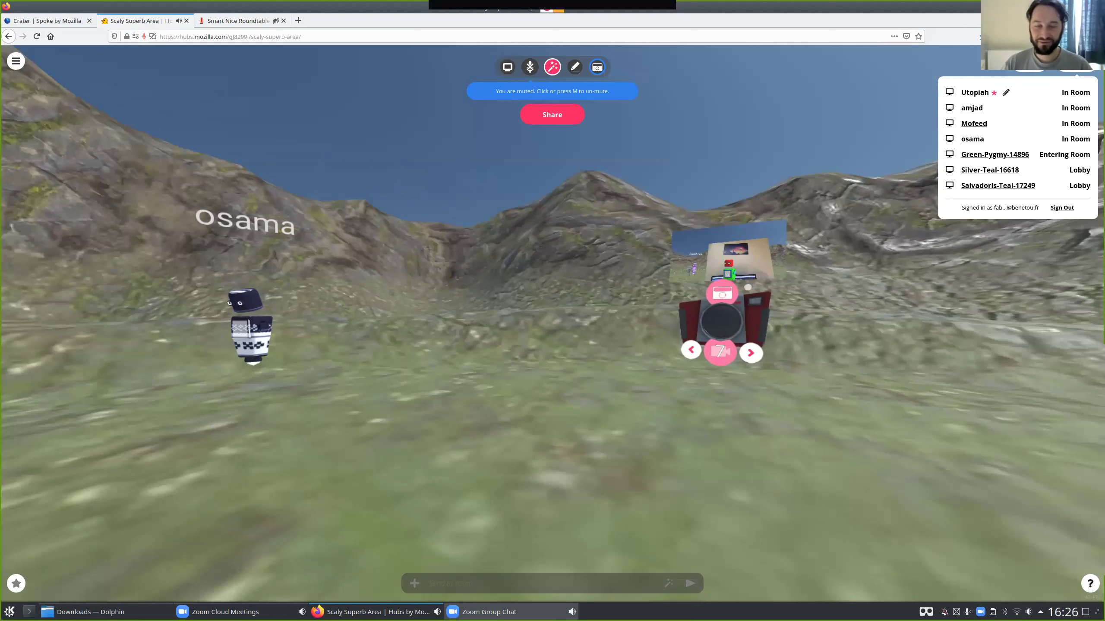
pyautogui.click(722, 294)
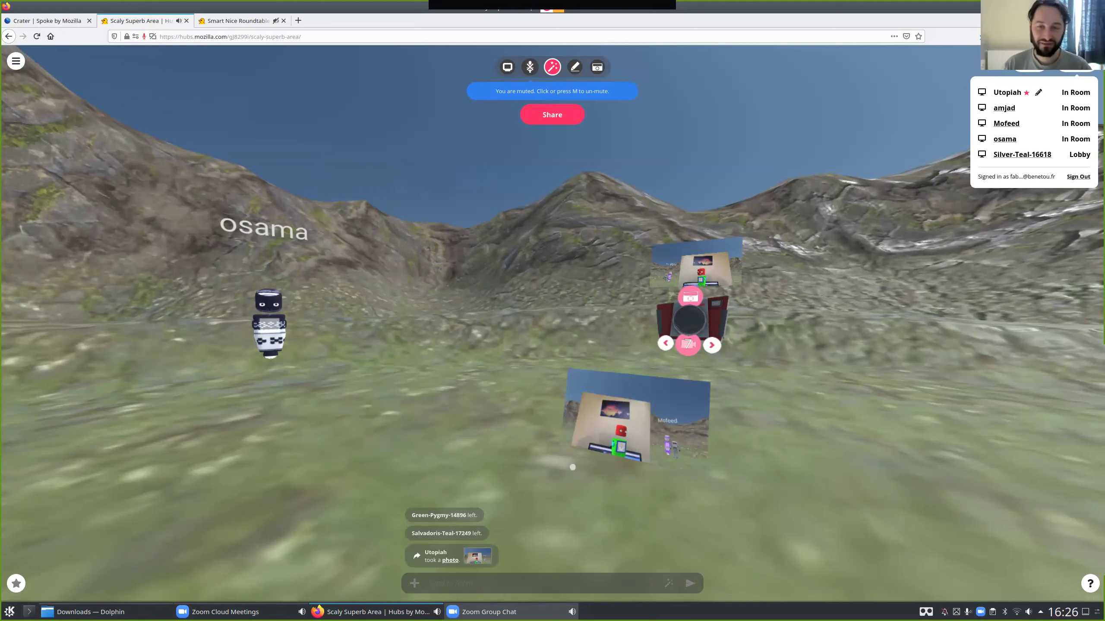
pyautogui.moveTo(639, 427); pyautogui.dragTo(578, 178)
# Tweet the camera photo with the prefilled room invite plus a new line mentioning another account, then close the confirmation.
pyautogui.press('w')
pyautogui.click(579, 176)
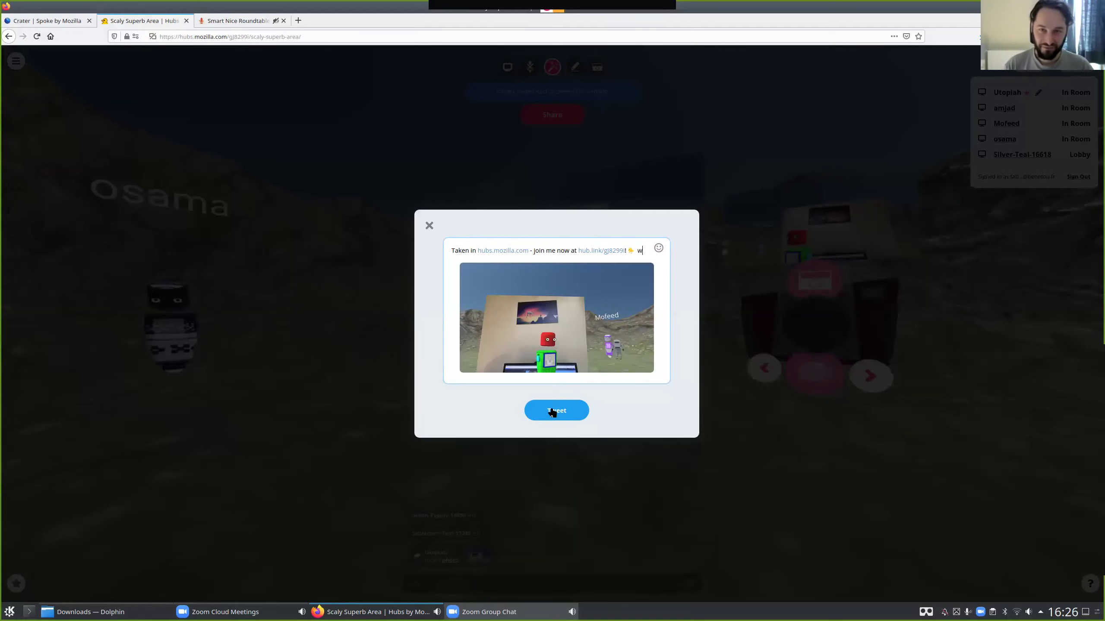
pyautogui.press('Return')
pyautogui.write('with @P')
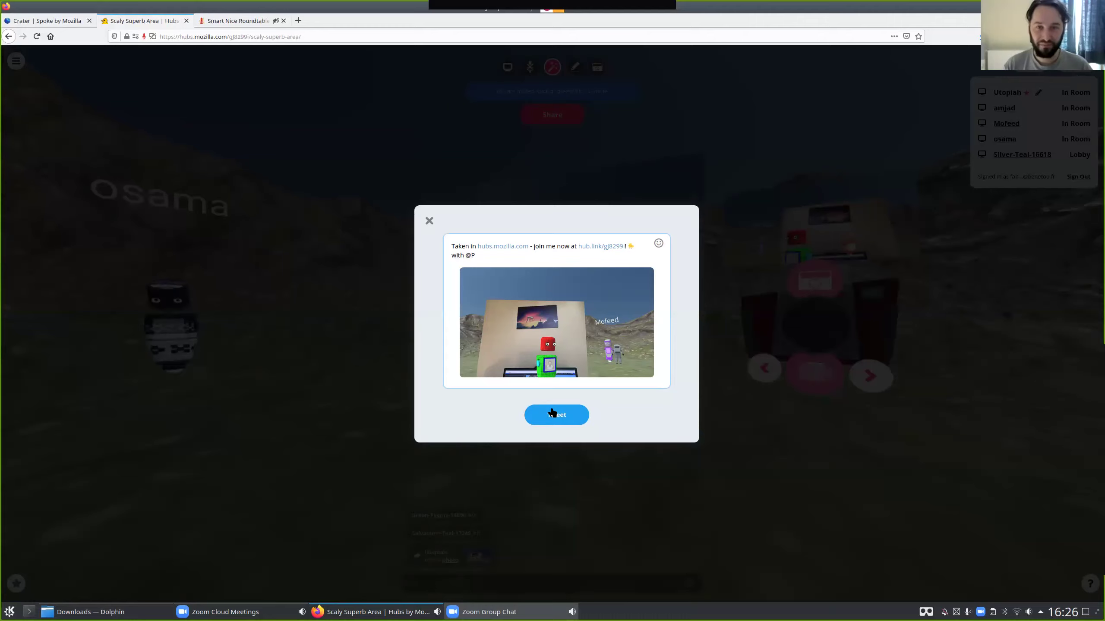
pyautogui.write('alestineTM')
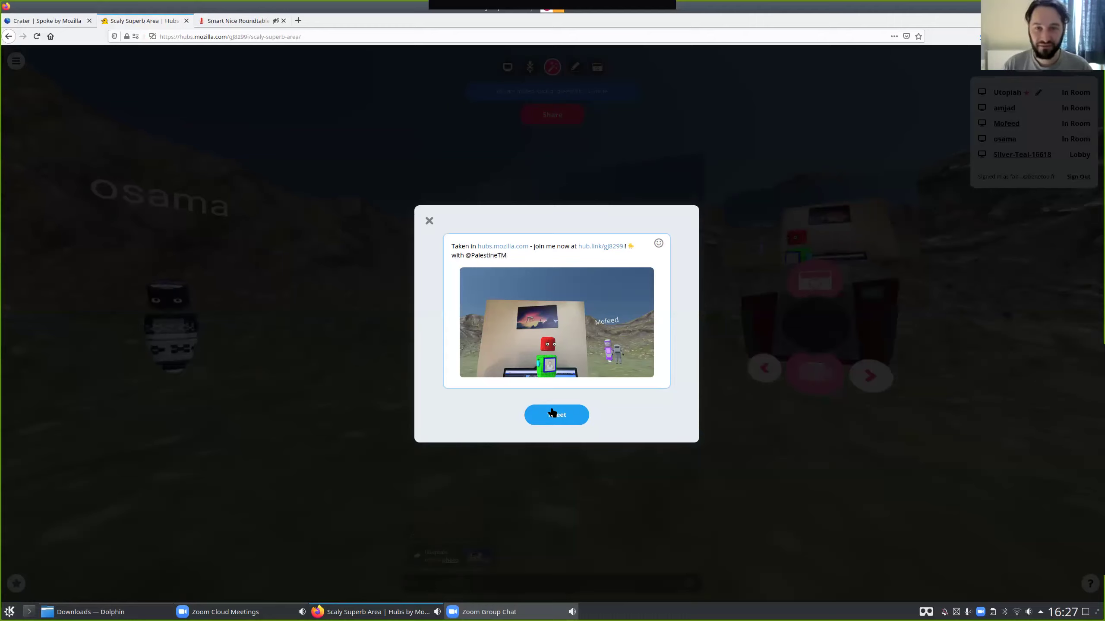
pyautogui.click(552, 412)
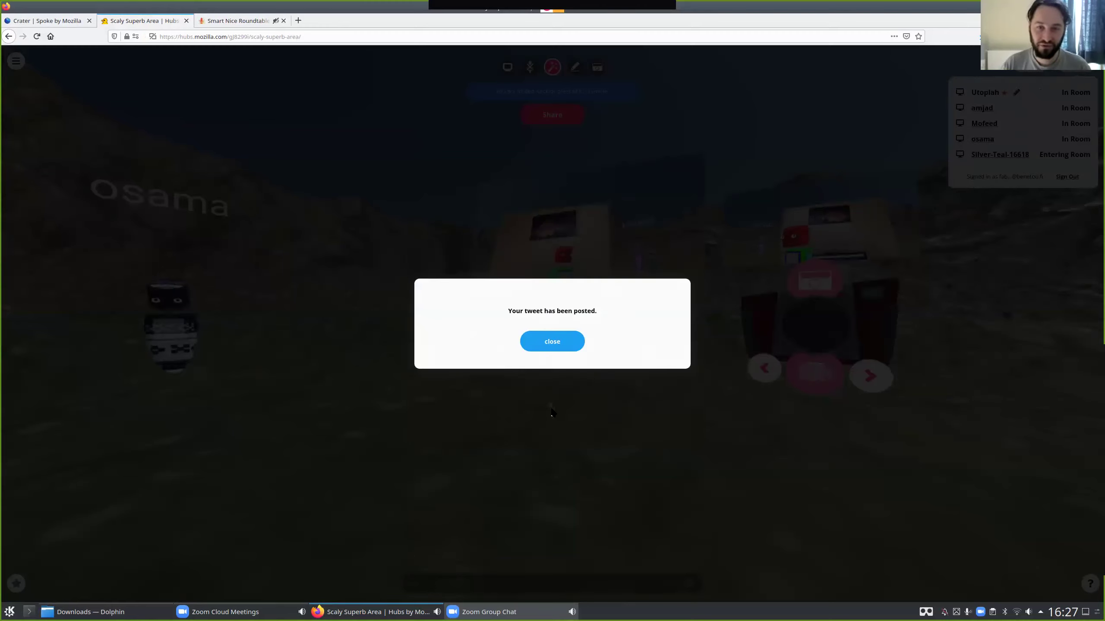
pyautogui.click(563, 347)
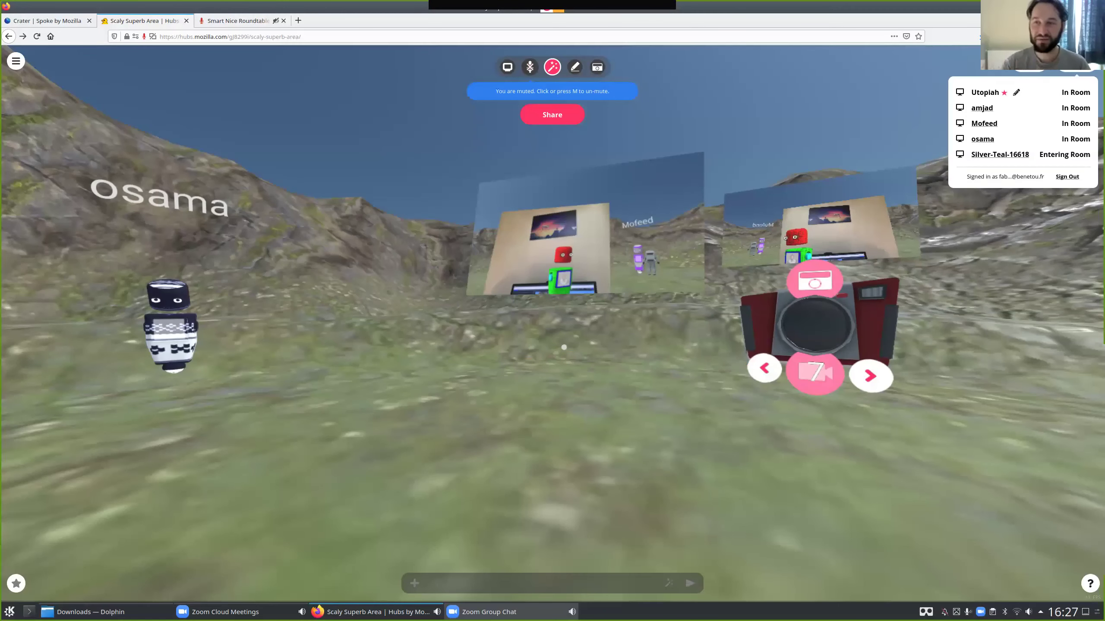
# Load the Twitter profile in a new tab and view the posted tweet's photo full size.
pyautogui.hotkey('ctrl', 't')
pyautogui.write('twitter.com/utopiah')
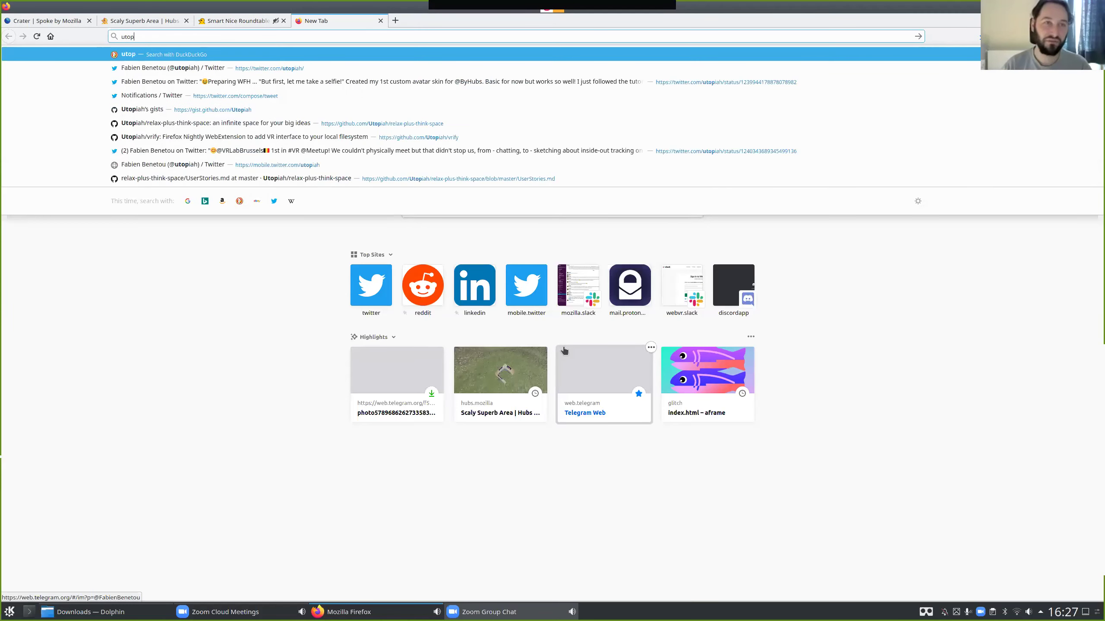
pyautogui.press('Return')
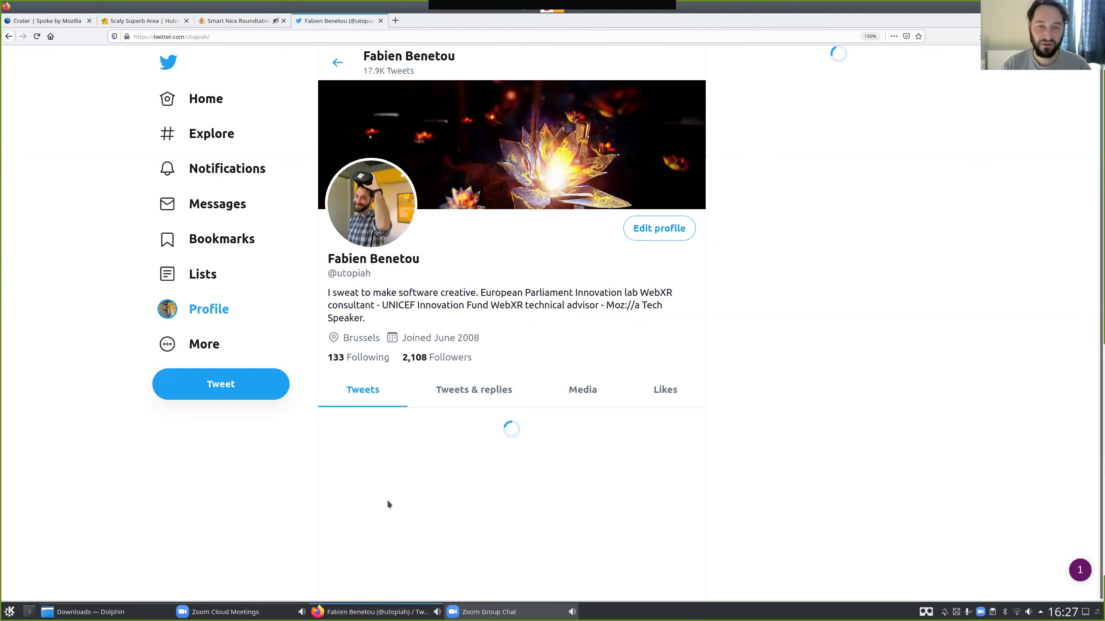
pyautogui.scroll(-3, 653, 351)
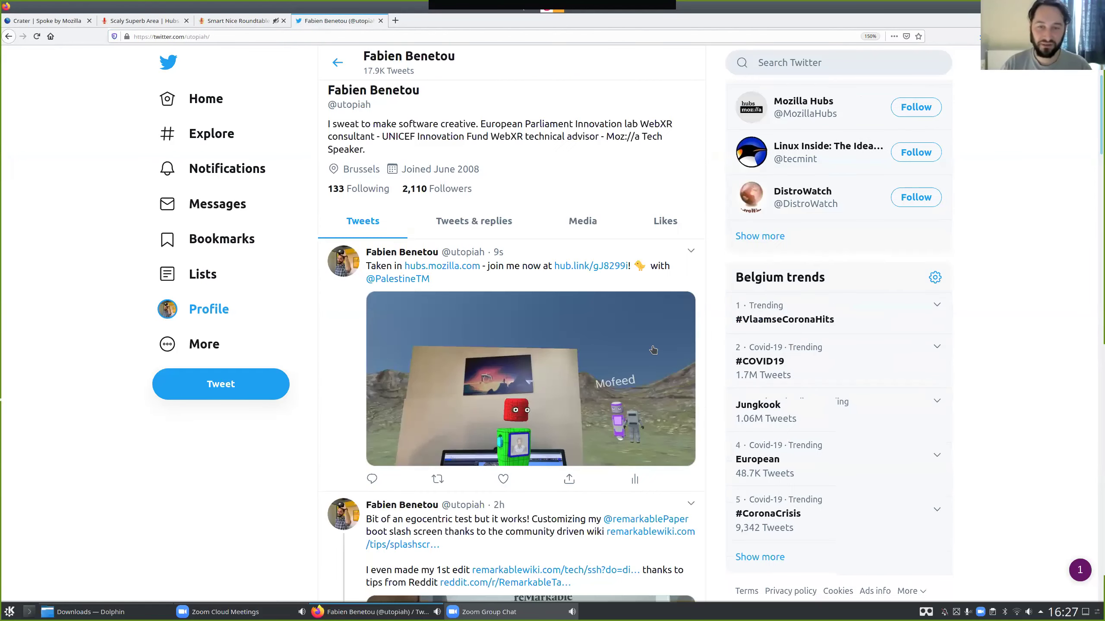
pyautogui.click(653, 350)
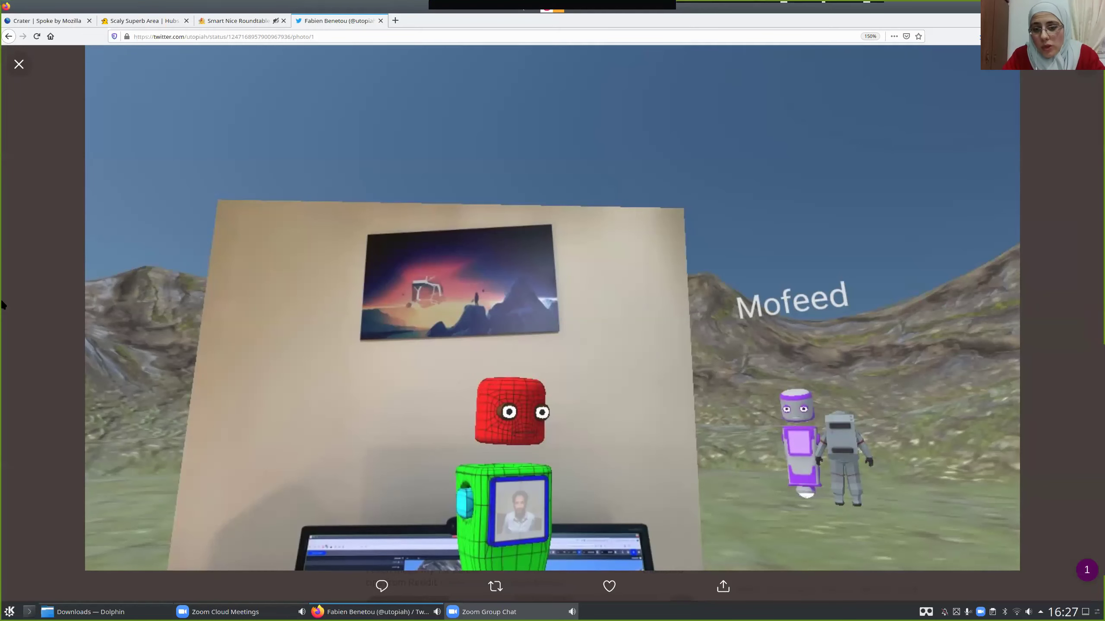
pyautogui.click(22, 303)
# Open the room link from the tweet, close the blank tab, and return to the Spoke Crater scene.
pyautogui.click(48, 20)
pyautogui.hotkey('ctrl', 'shift', 'Tab')
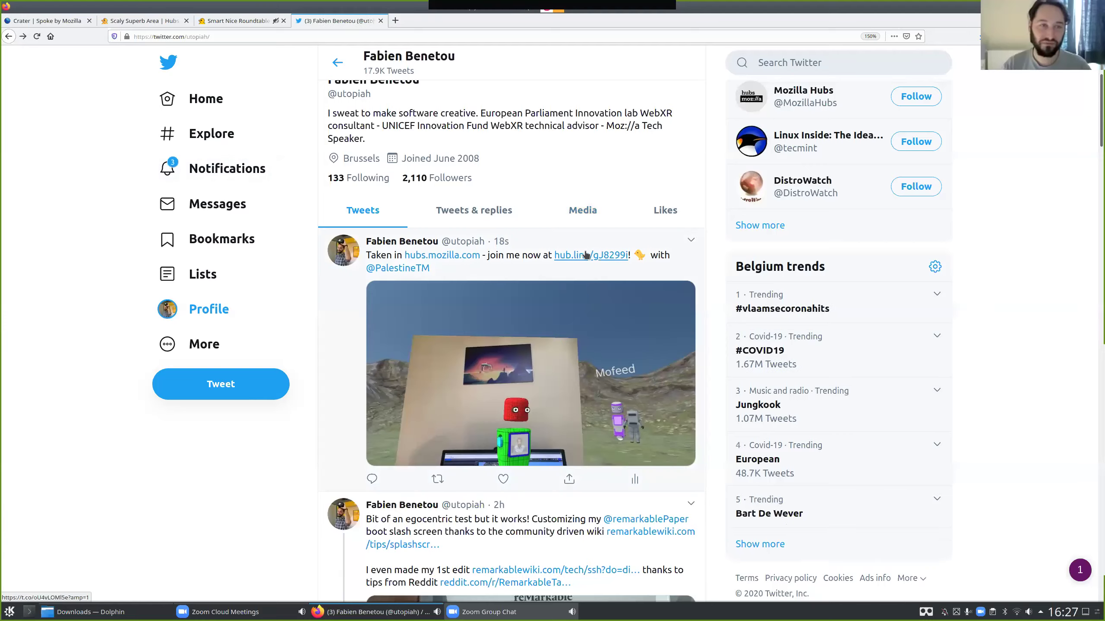
pyautogui.click(585, 252)
pyautogui.hotkey('ctrl', 'w')
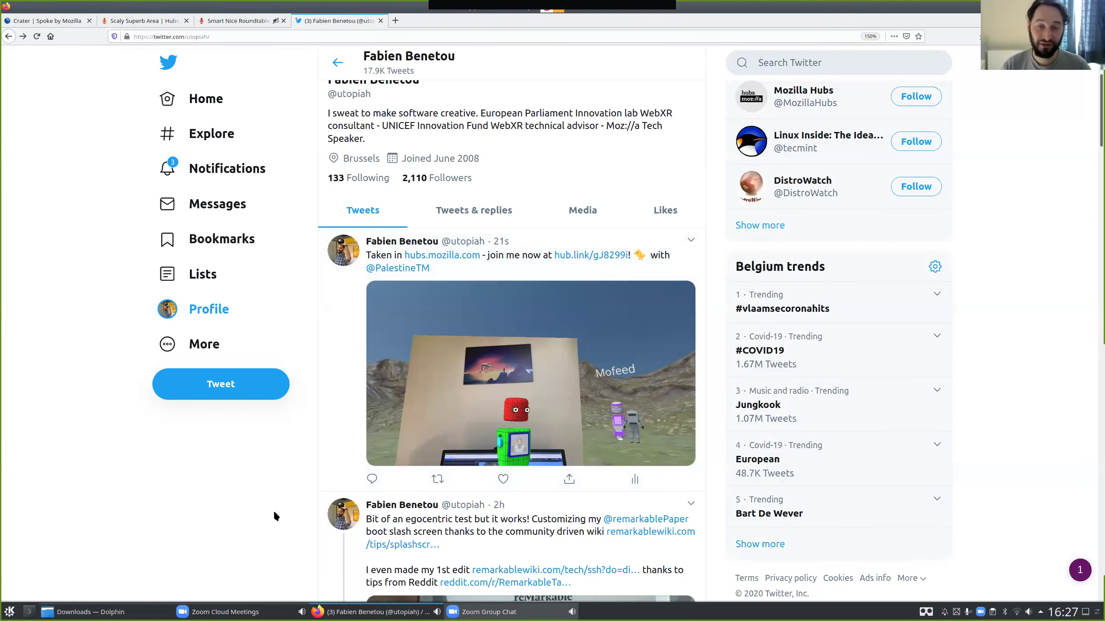
pyautogui.hotkey('ctrl', 'Tab')
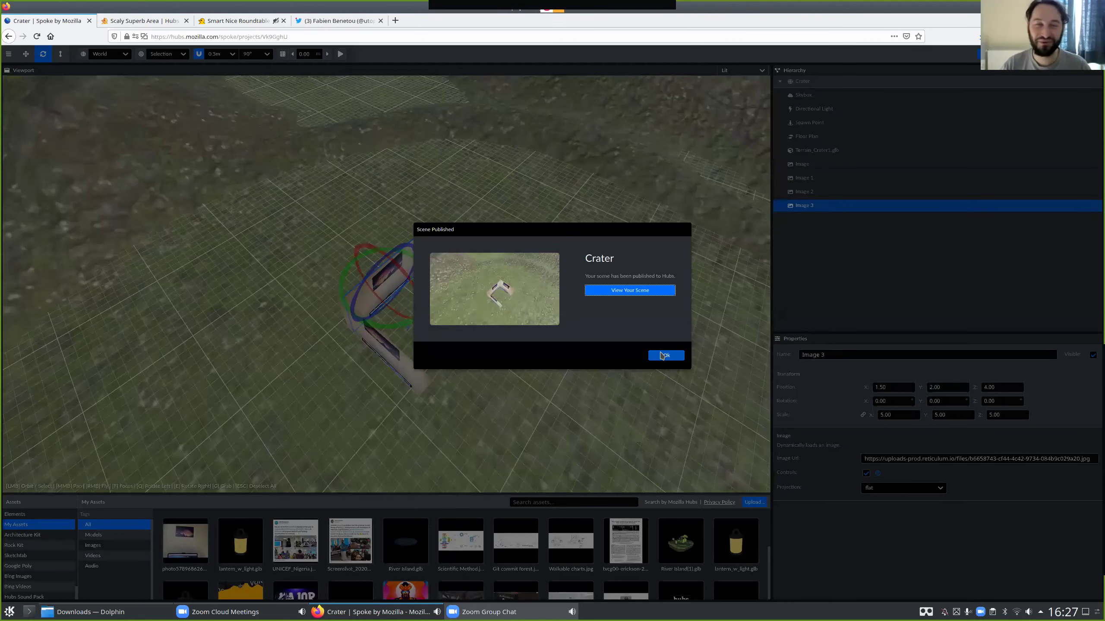
# Dismiss Spoke's Scene Published notice, then look around the Hubs room, briefly freezing and unfreezing it.
pyautogui.click(660, 356)
pyautogui.hotkey('ctrl', 'shift', 'Tab')
pyautogui.hotkey('ctrl', 'shift', 'Tab')
pyautogui.hotkey('ctrl', 'shift', 'Tab')
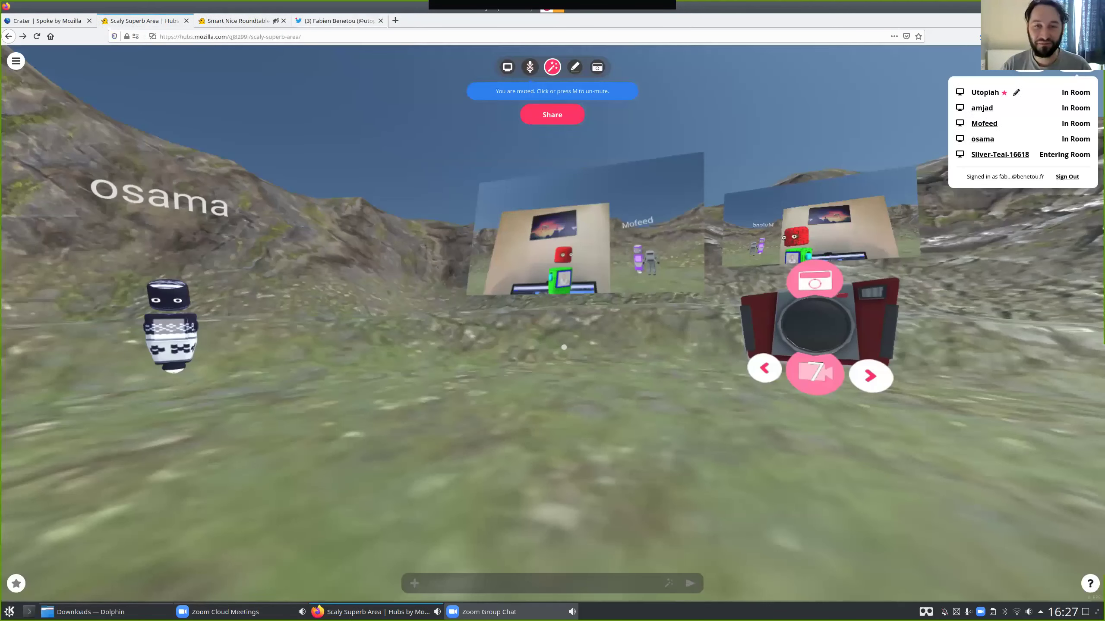
pyautogui.press('s')
pyautogui.moveTo(618, 391)
pyautogui.mouseDown()
pyautogui.moveTo(703, 407)
pyautogui.moveTo(422, 403)
pyautogui.moveTo(624, 403)
pyautogui.mouseUp()
pyautogui.press('s')
pyautogui.press('a')
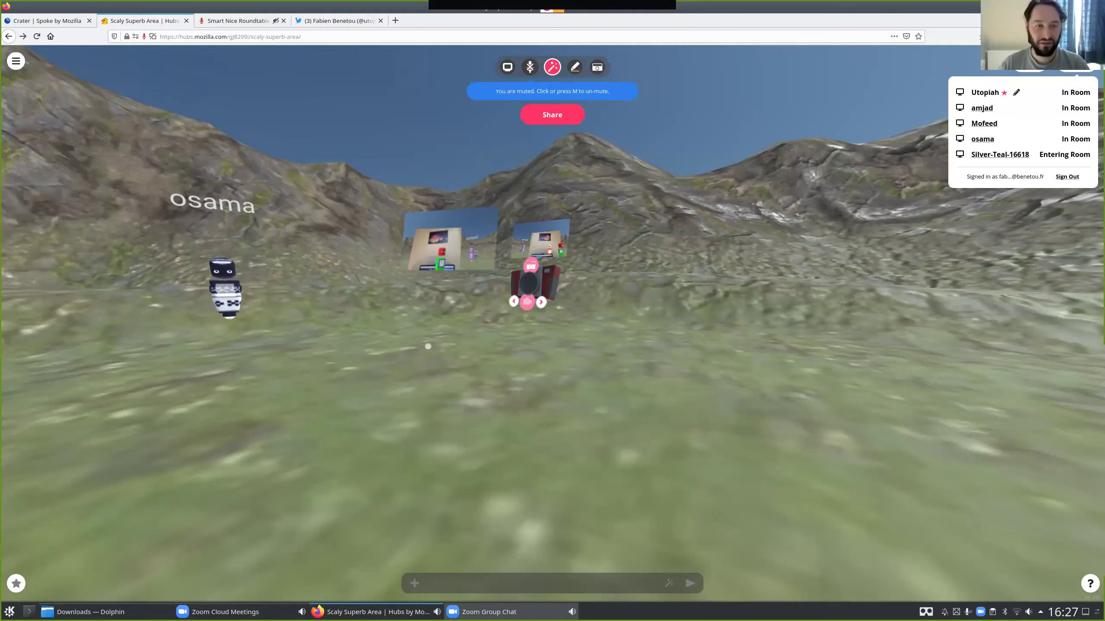
pyautogui.press('q')
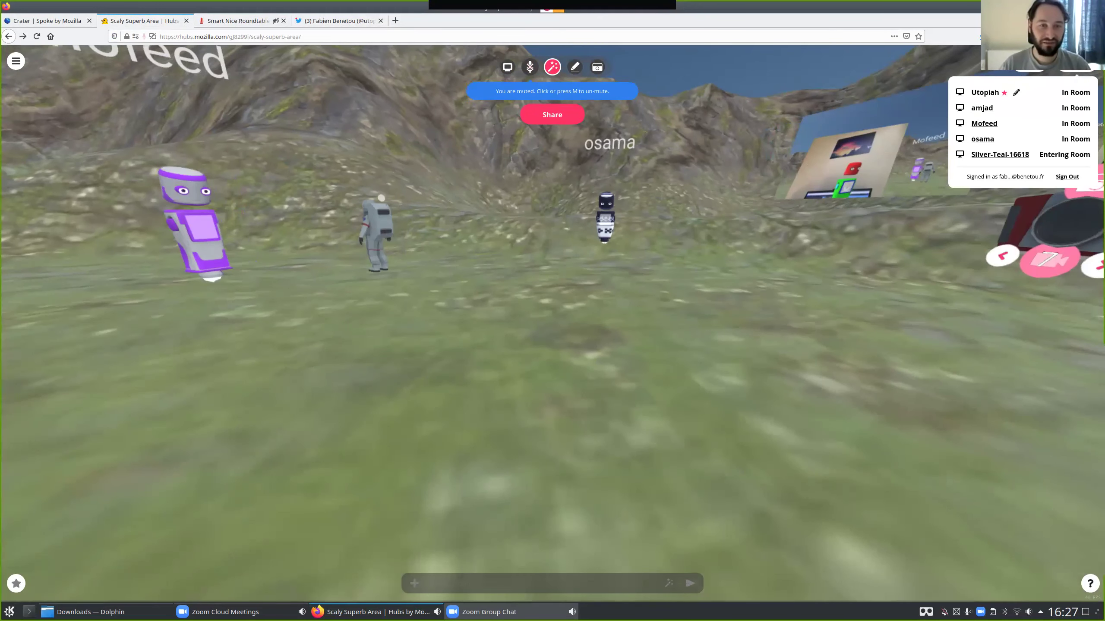
pyautogui.press('Tab')
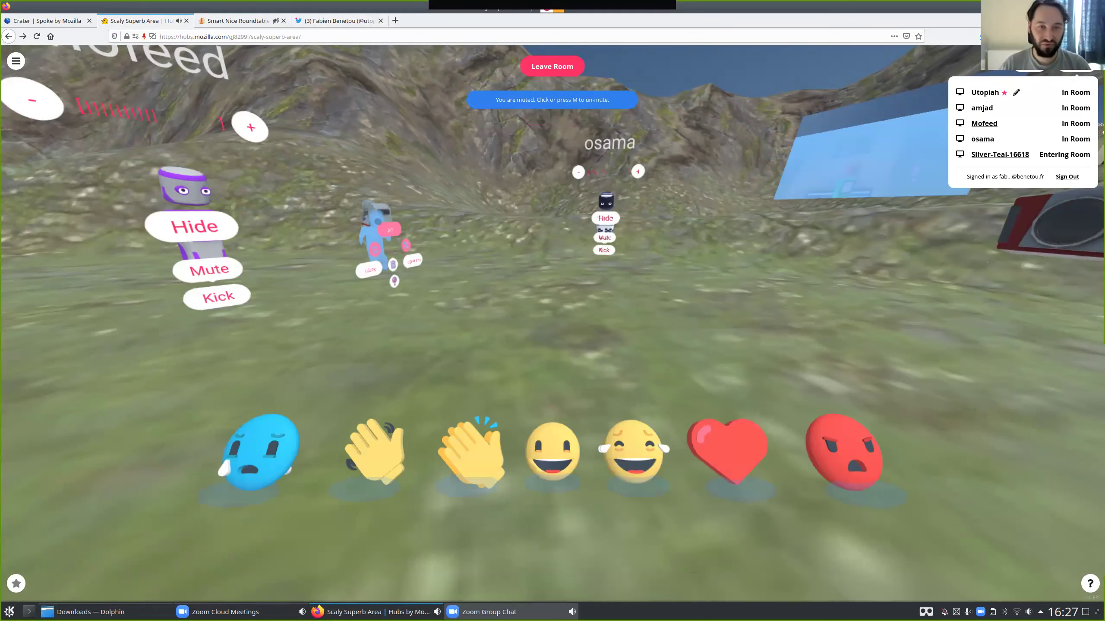
pyautogui.press('Tab')
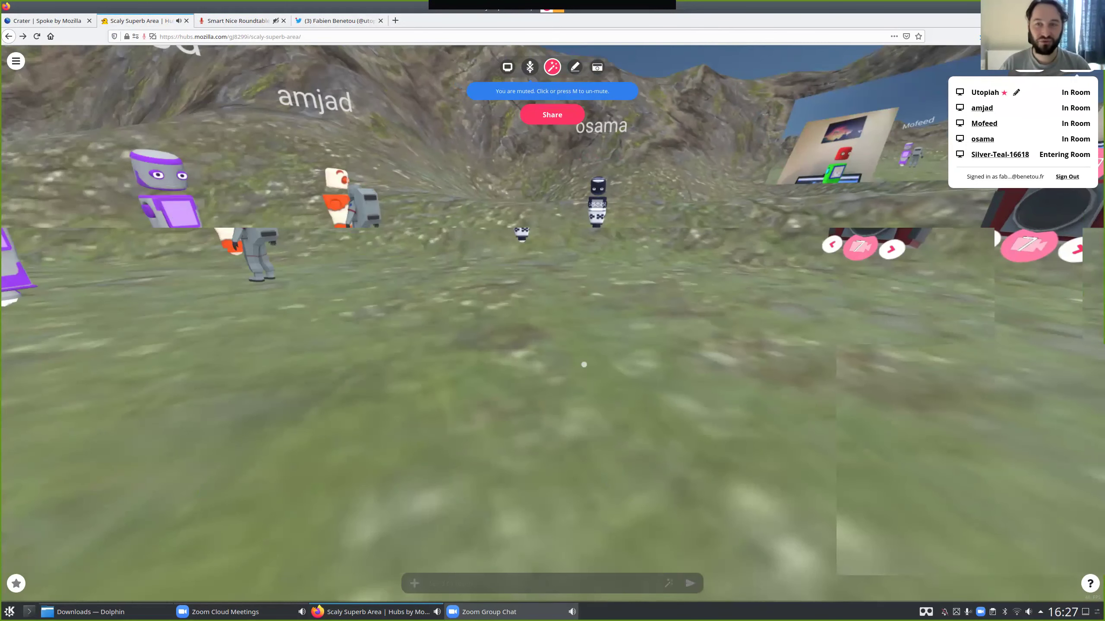
pyautogui.moveTo(584, 365); pyautogui.dragTo(664, 331)
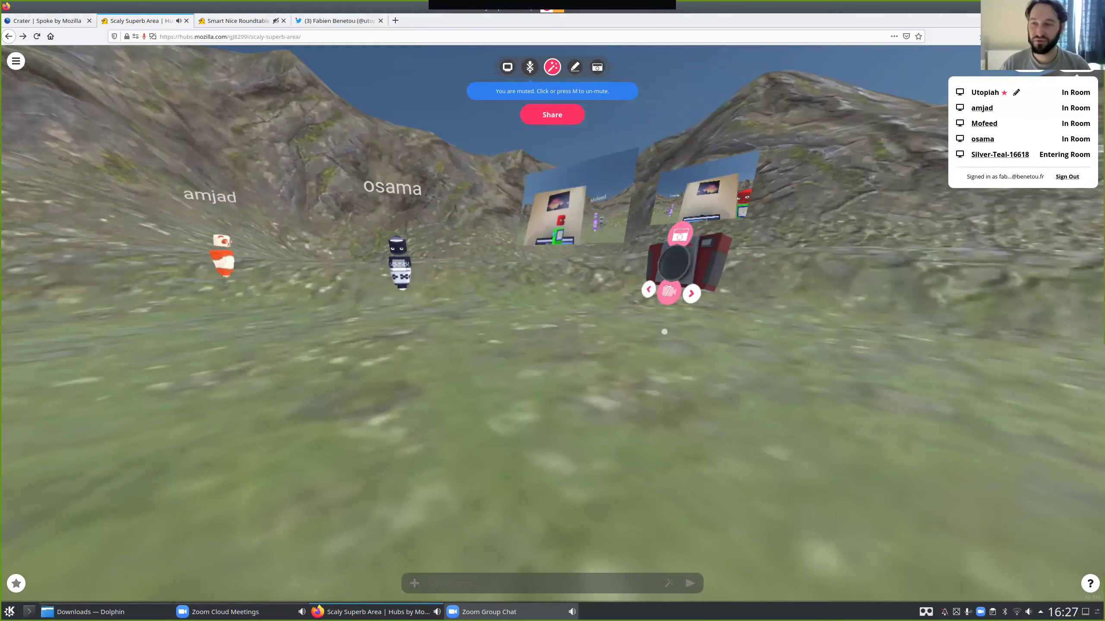
pyautogui.press('a')
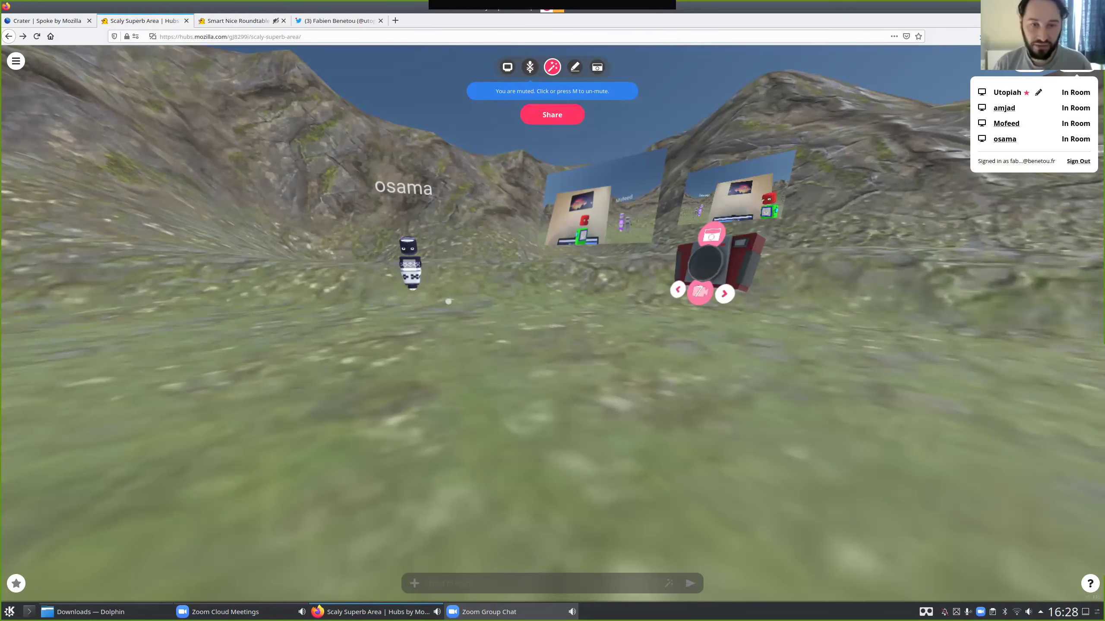
# In the console, recall and run the querySelectorAll('[gltf-model-plus] .interactable') query.
pyautogui.hotkey('ctrl', 'shift', 'k')
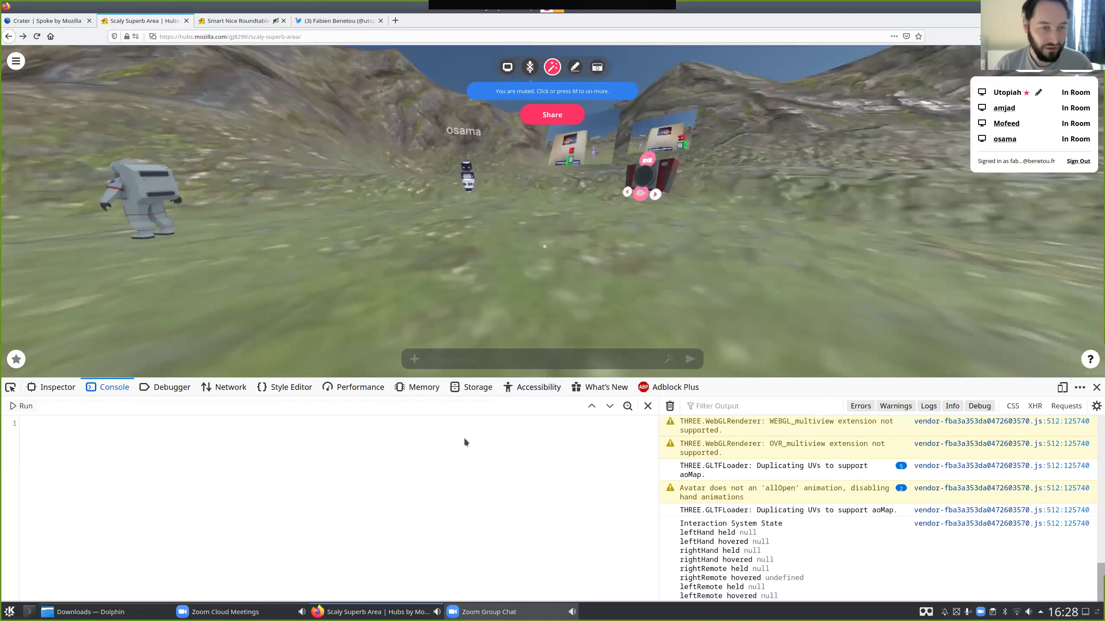
pyautogui.click(591, 404)
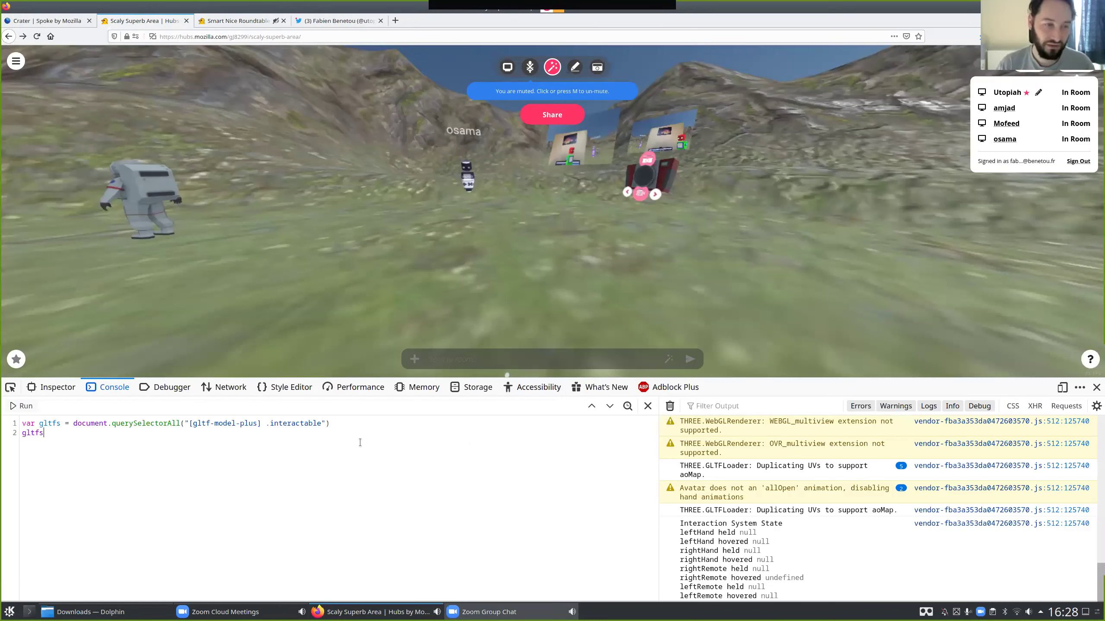
pyautogui.hotkey('ctrl', 'a')
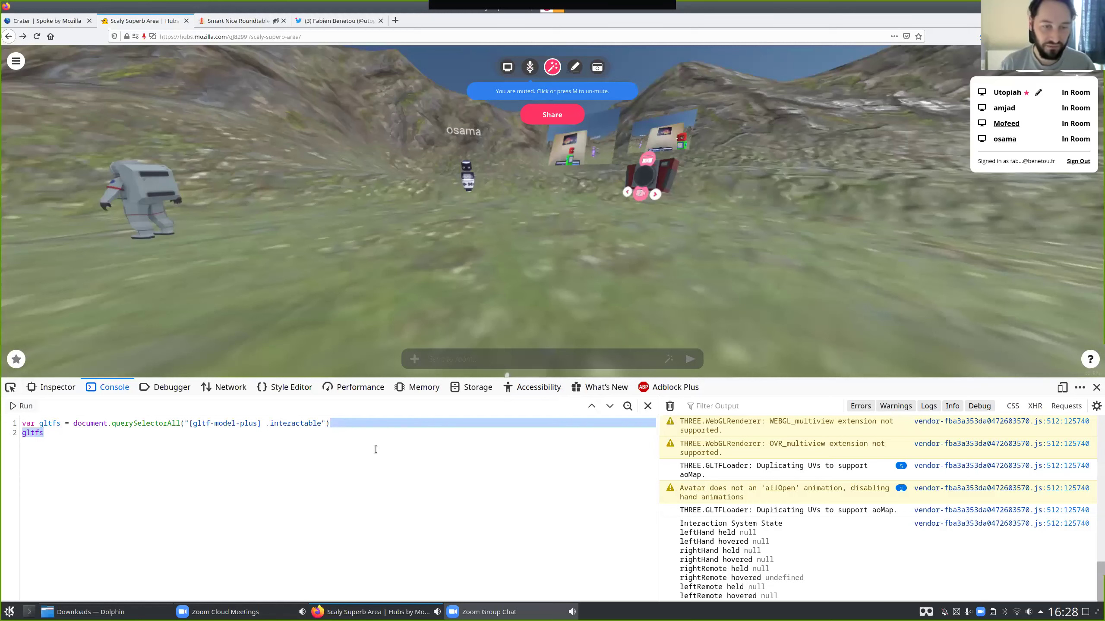
pyautogui.click(376, 449)
pyautogui.hotkey('ctrl', 'Return')
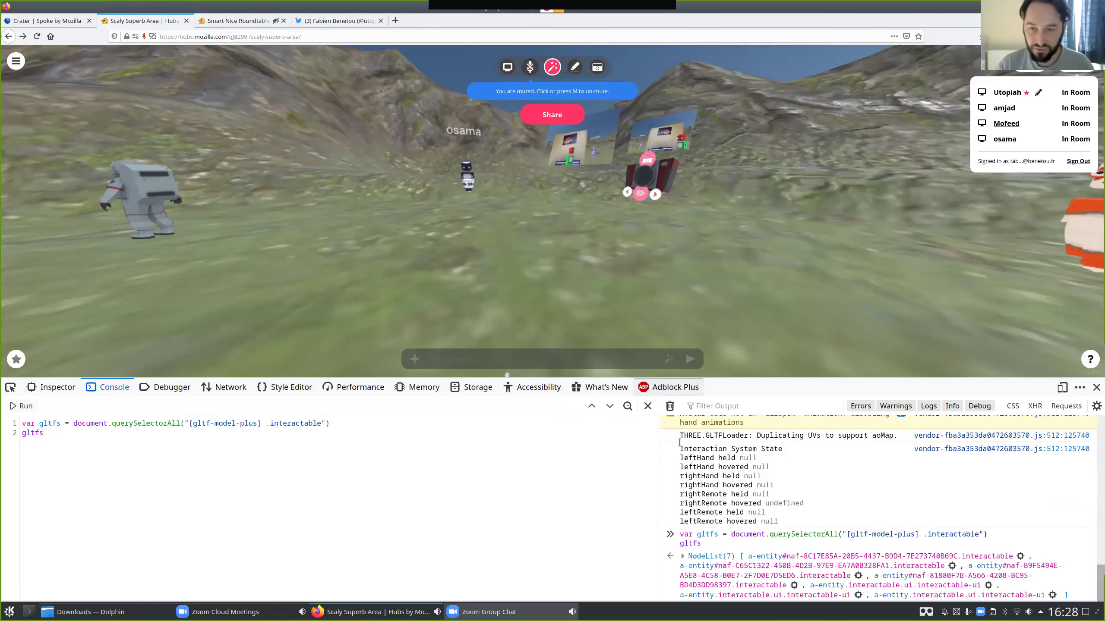
# Clear and enlarge DevTools, rerun the query, and expand the NodeList(7) result.
pyautogui.click(672, 407)
pyautogui.hotkey('ctrl', '+')
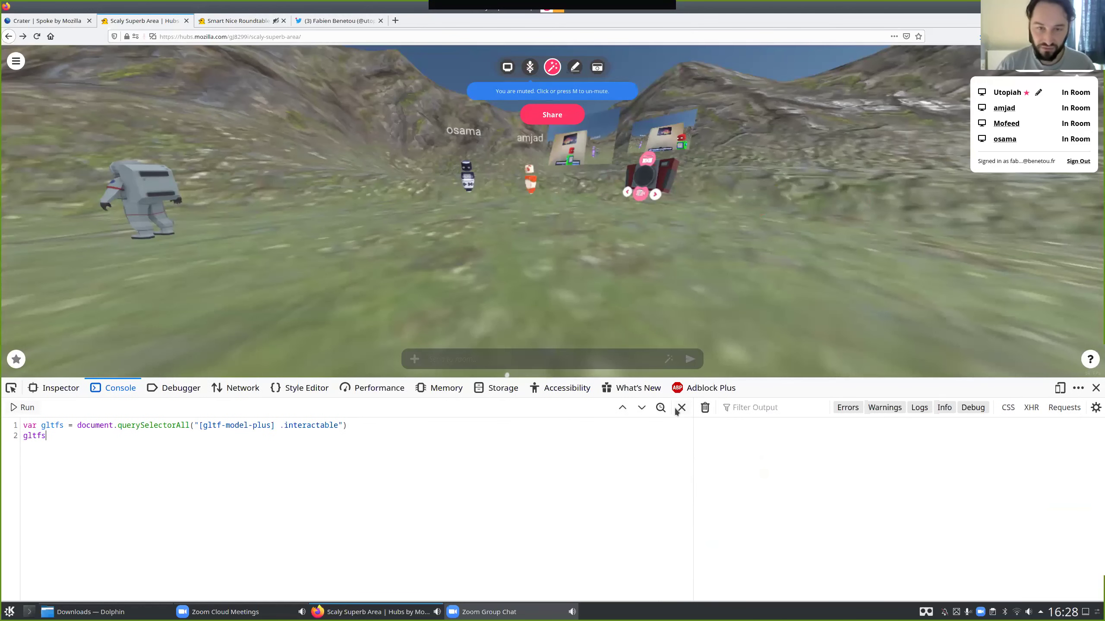
pyautogui.hotkey('ctrl', '+')
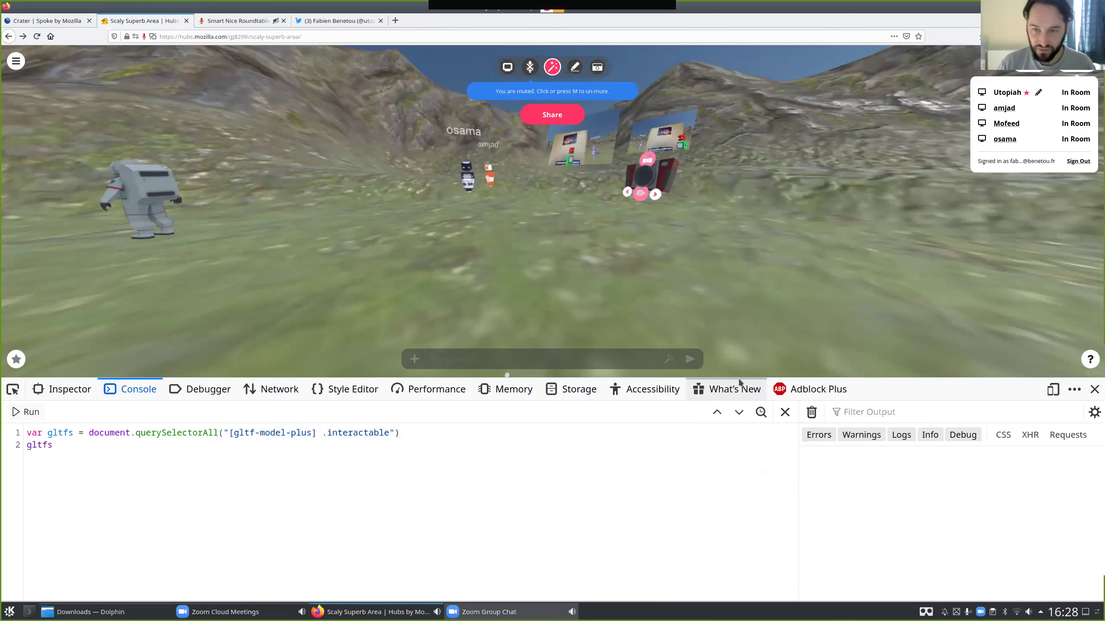
pyautogui.moveTo(716, 255); pyautogui.dragTo(766, 257)
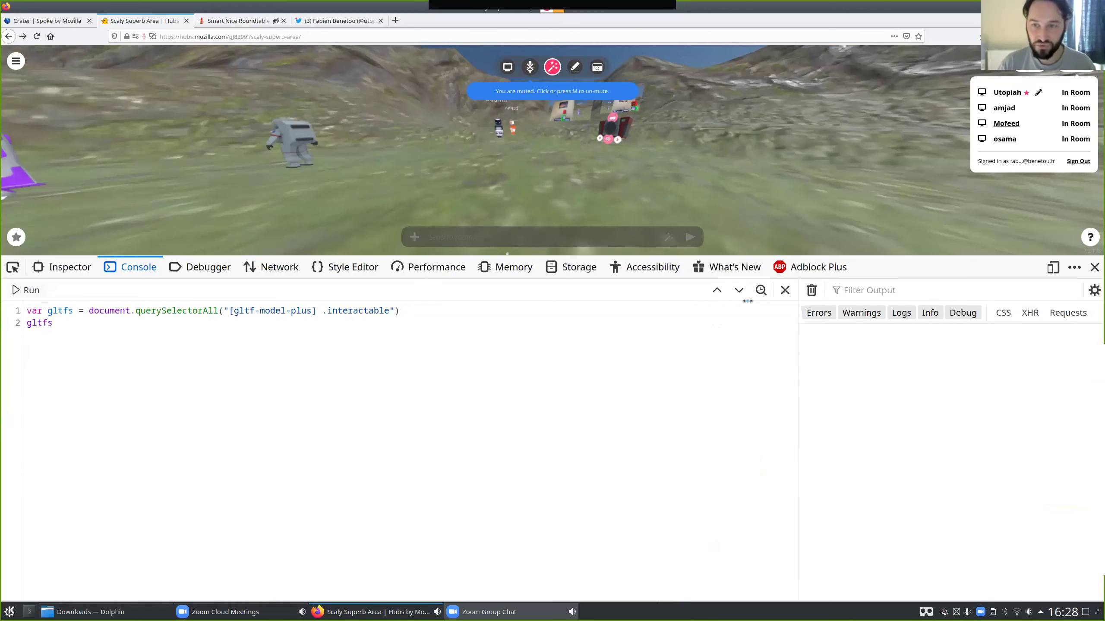
pyautogui.moveTo(416, 365); pyautogui.dragTo(408, 365)
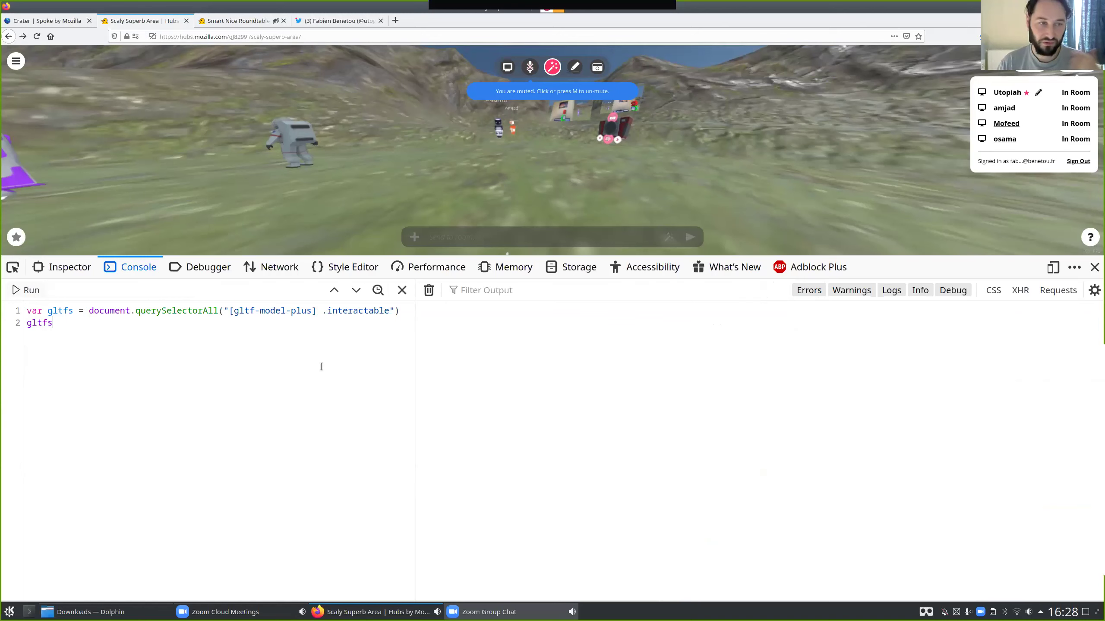
pyautogui.hotkey('ctrl', 'Return')
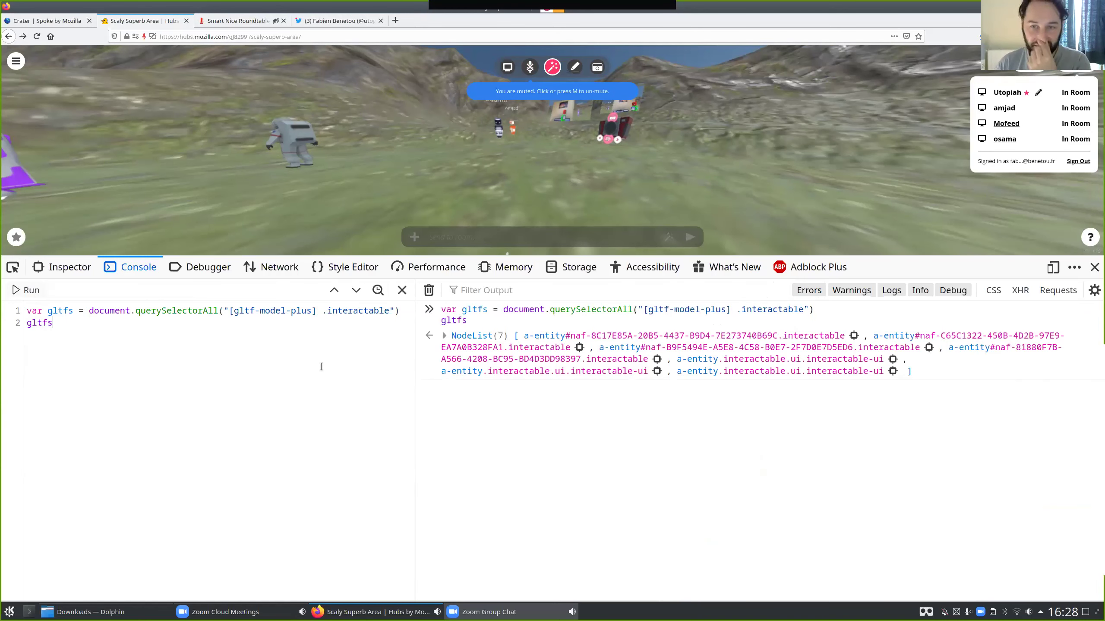
pyautogui.click(444, 335)
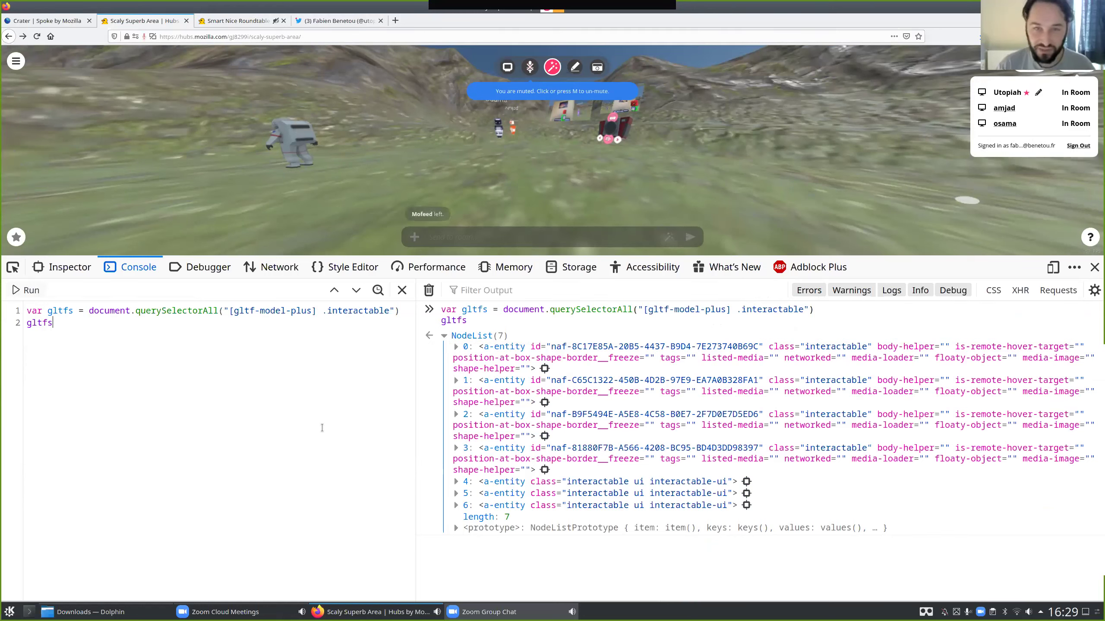
# Read gltfs[5].object3D.position and set its x to 1.
pyautogui.write('[')
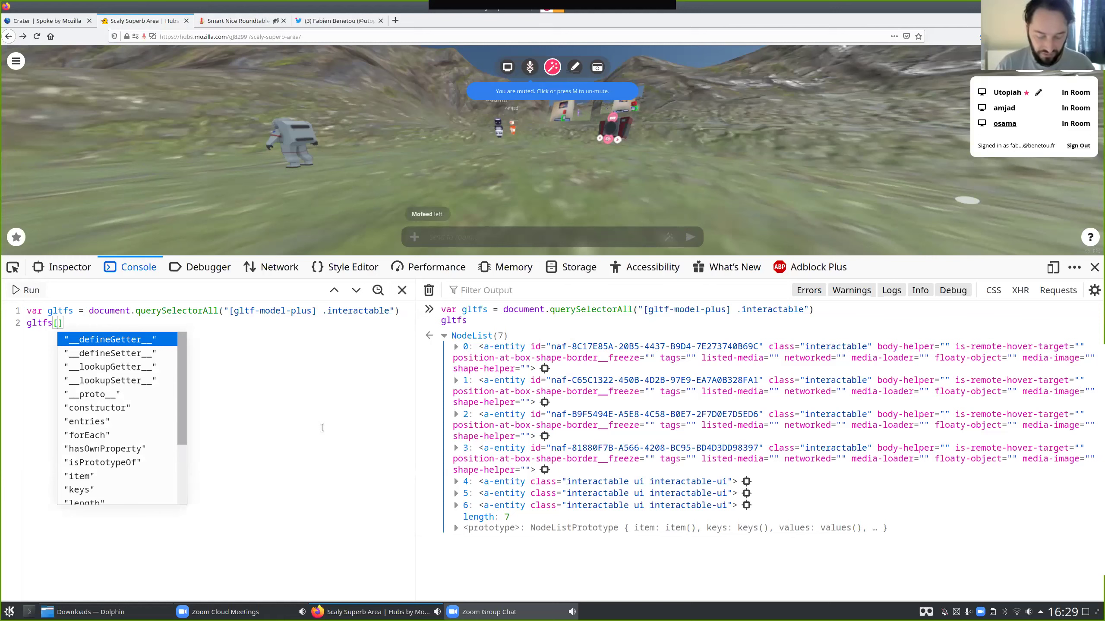
pyautogui.write('6].')
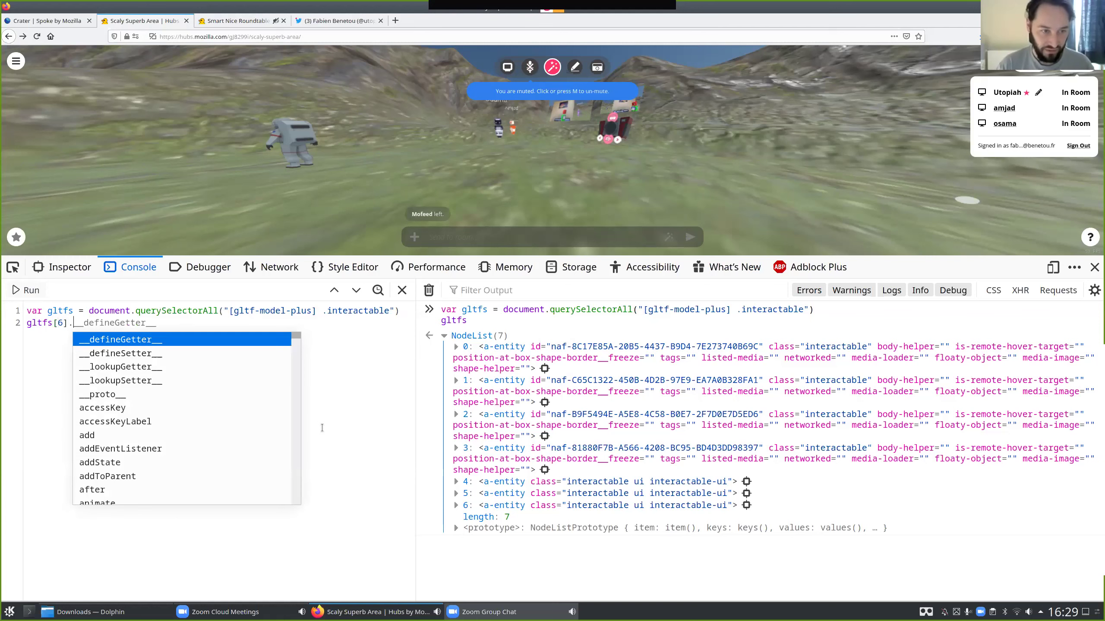
pyautogui.write('object3D.position')
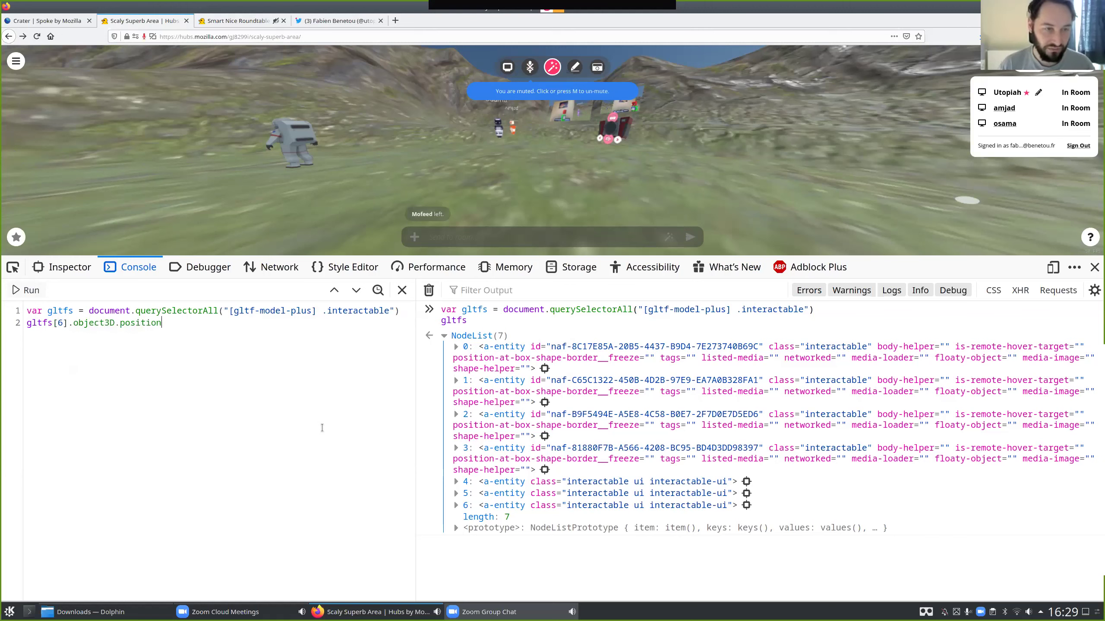
pyautogui.hotkey('ctrl', 'Return')
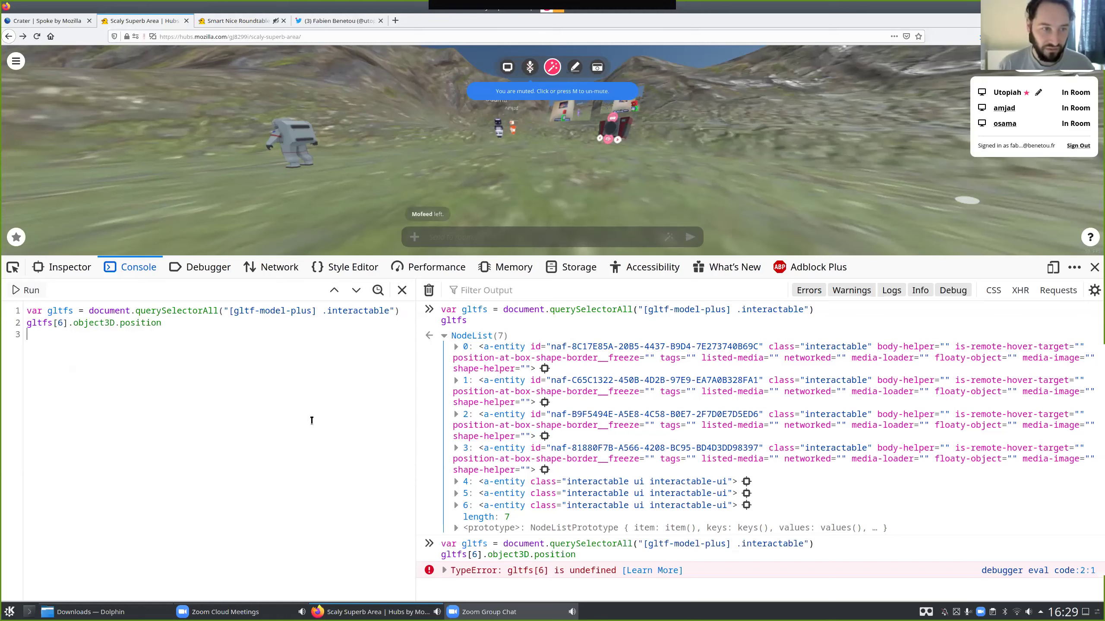
pyautogui.click(59, 322)
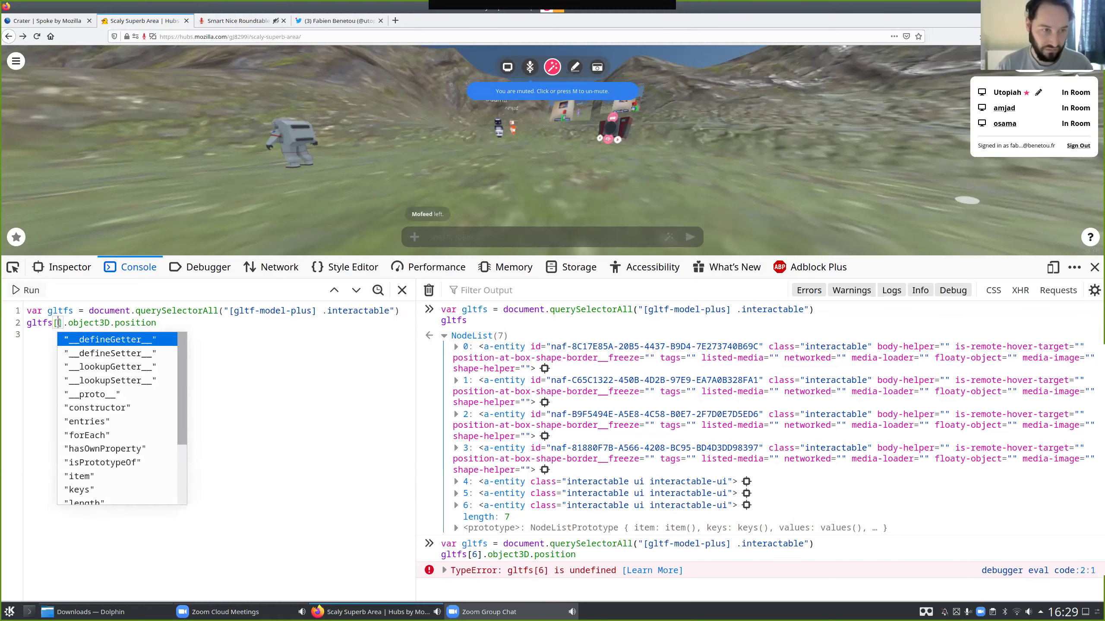
pyautogui.hotkey('ctrl', 'Return')
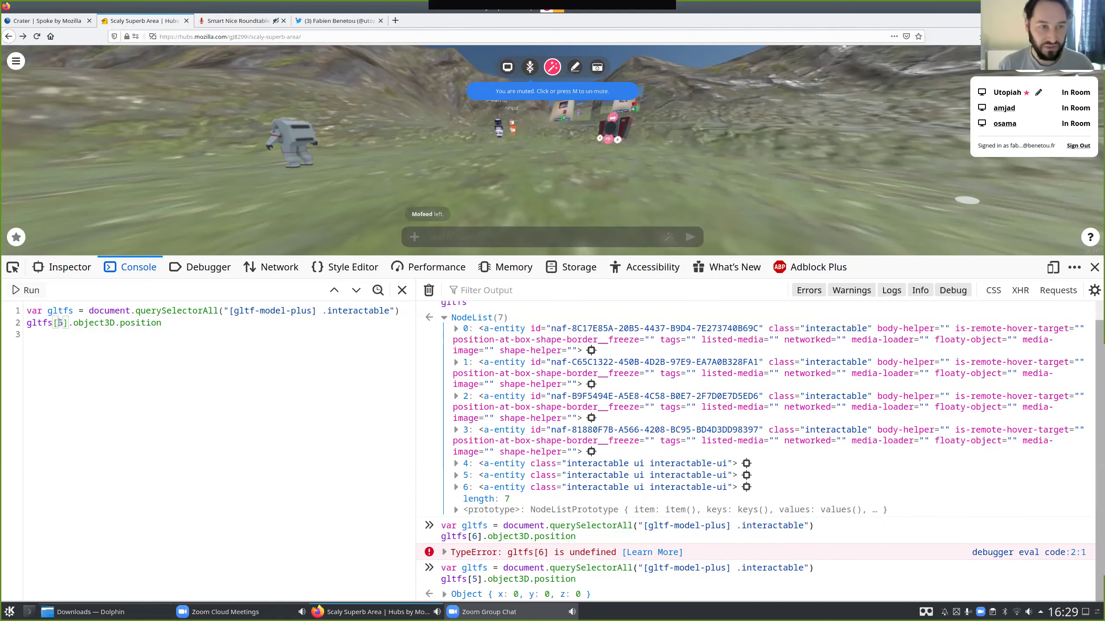
pyautogui.press('Down')
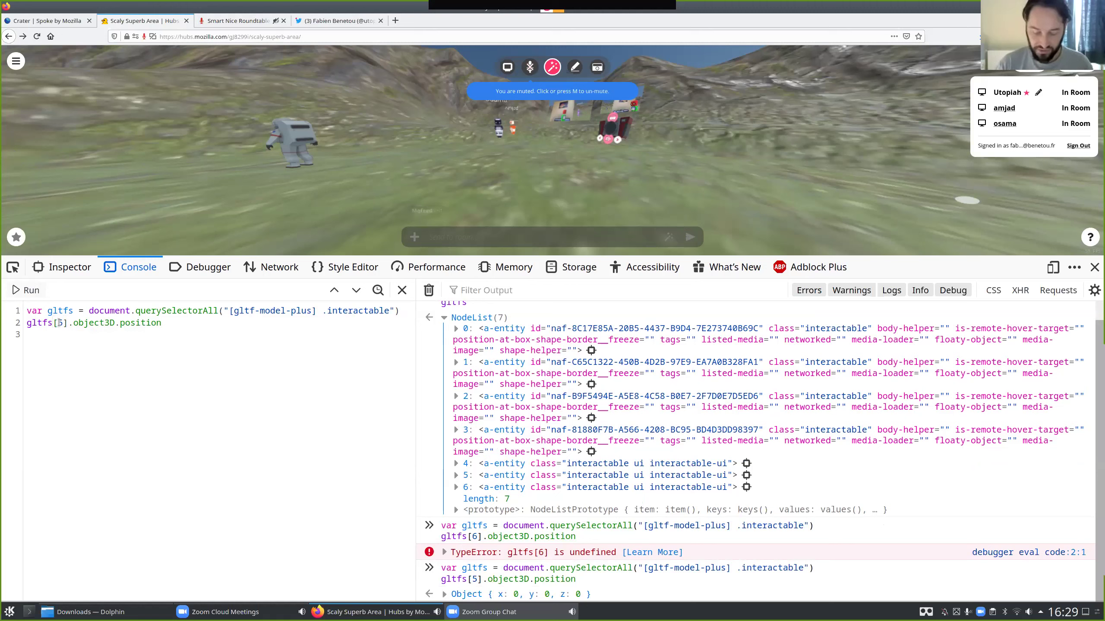
pyautogui.write('.x')
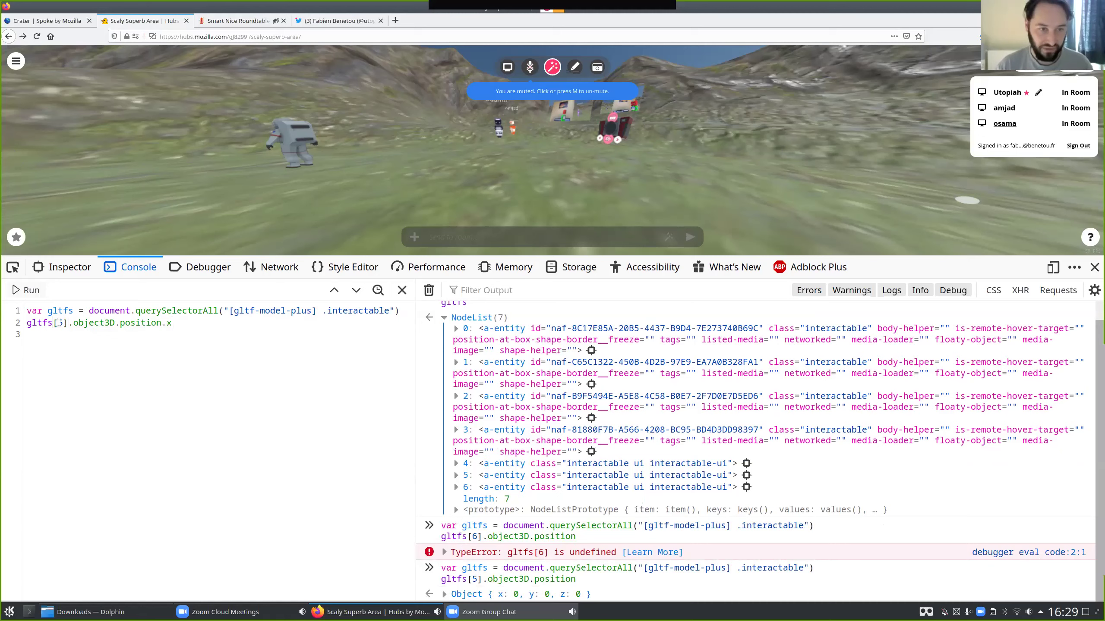
pyautogui.hotkey('ctrl', 'Return')
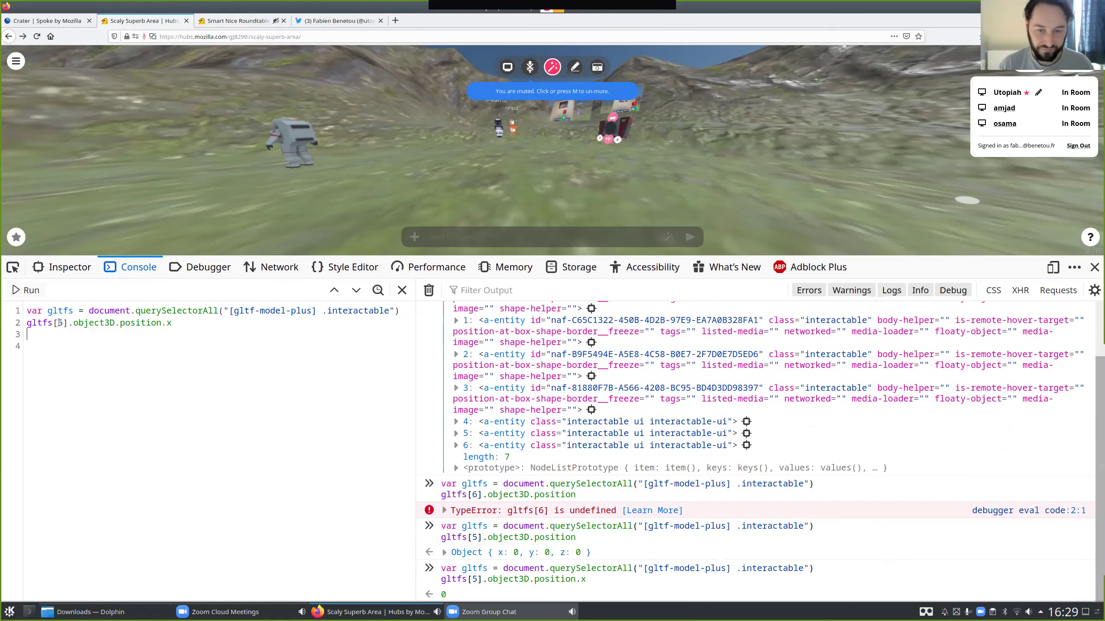
pyautogui.press('End')
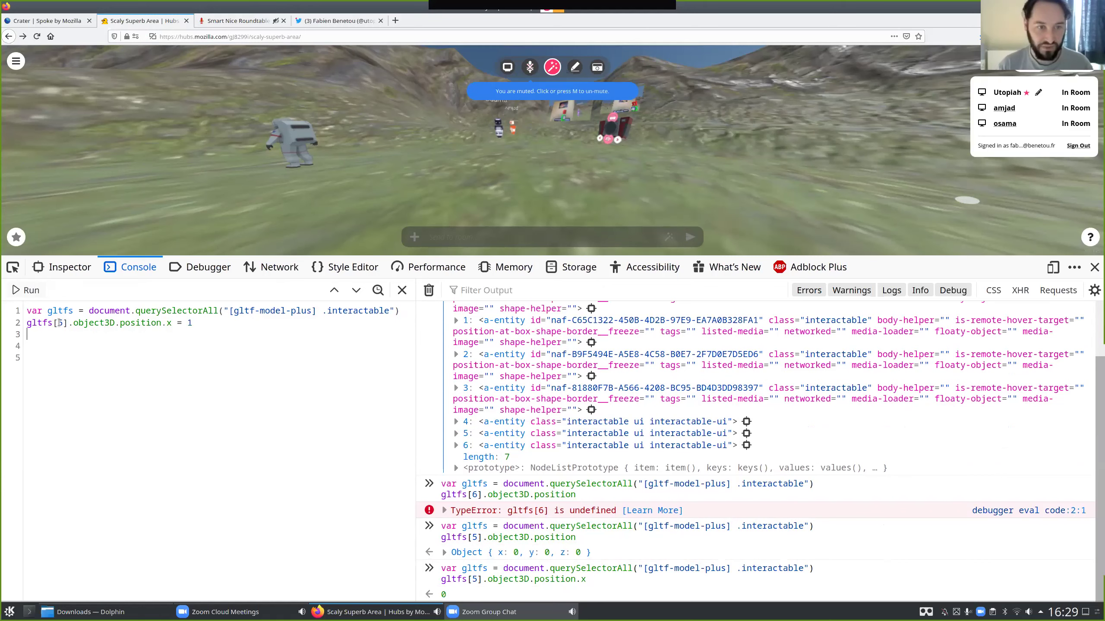
pyautogui.hotkey('ctrl', 'Return')
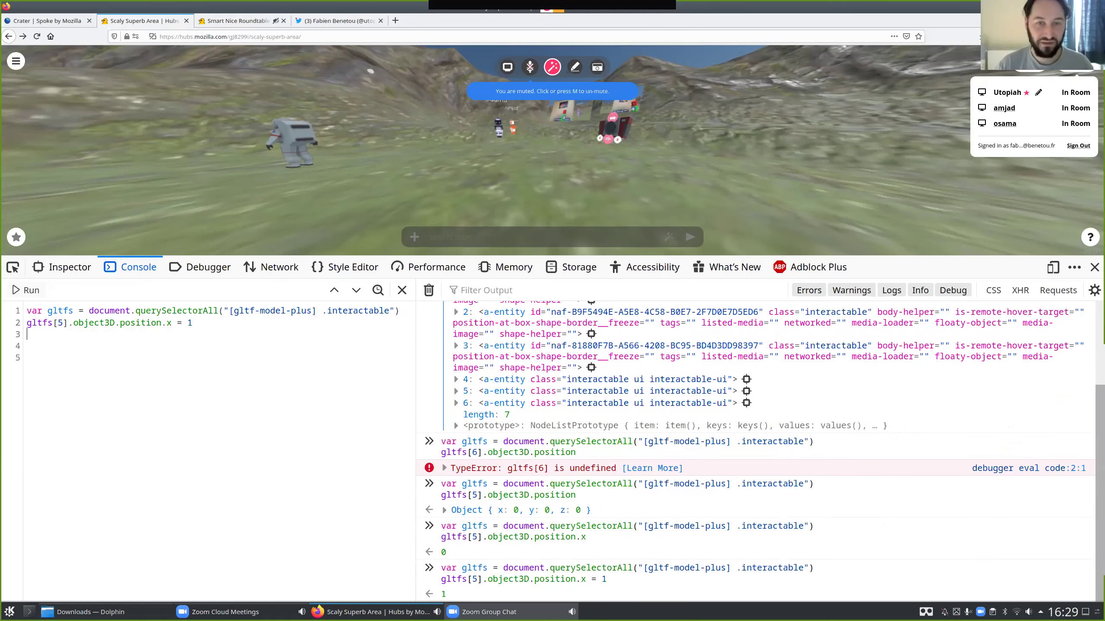
pyautogui.press('w')
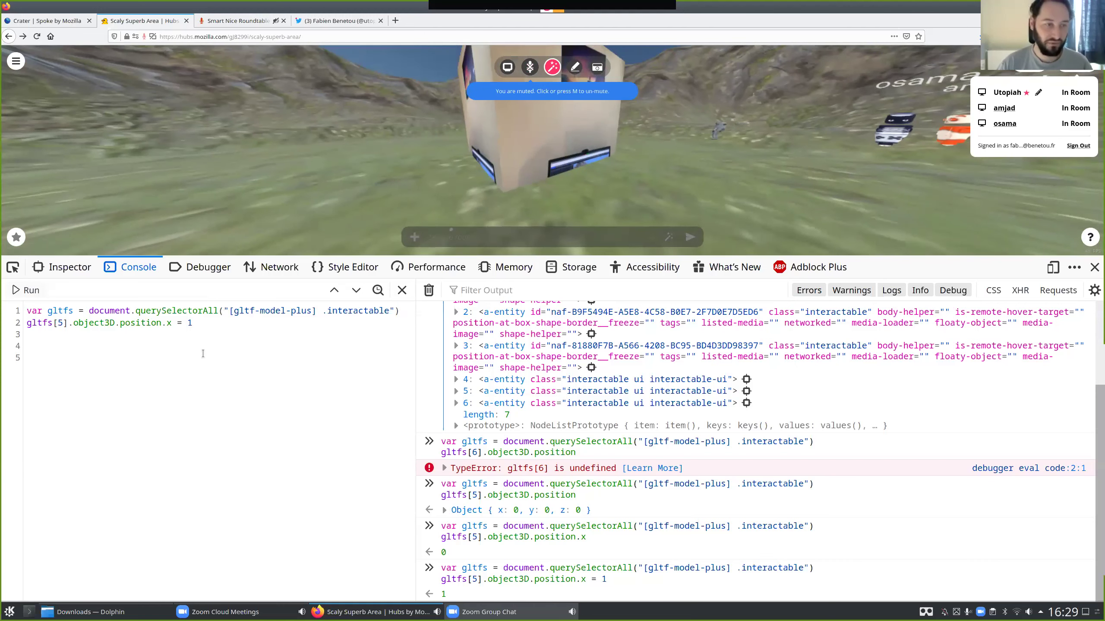
# Change the assignment to position.y += 1 and rerun it until the box's y reaches 6.
pyautogui.press('BackSpace')
pyautogui.press('Left')
pyautogui.press('Left')
pyautogui.press('Left')
pyautogui.press('Left')
pyautogui.press('Left')
pyautogui.hotkey('shift', 'Left')
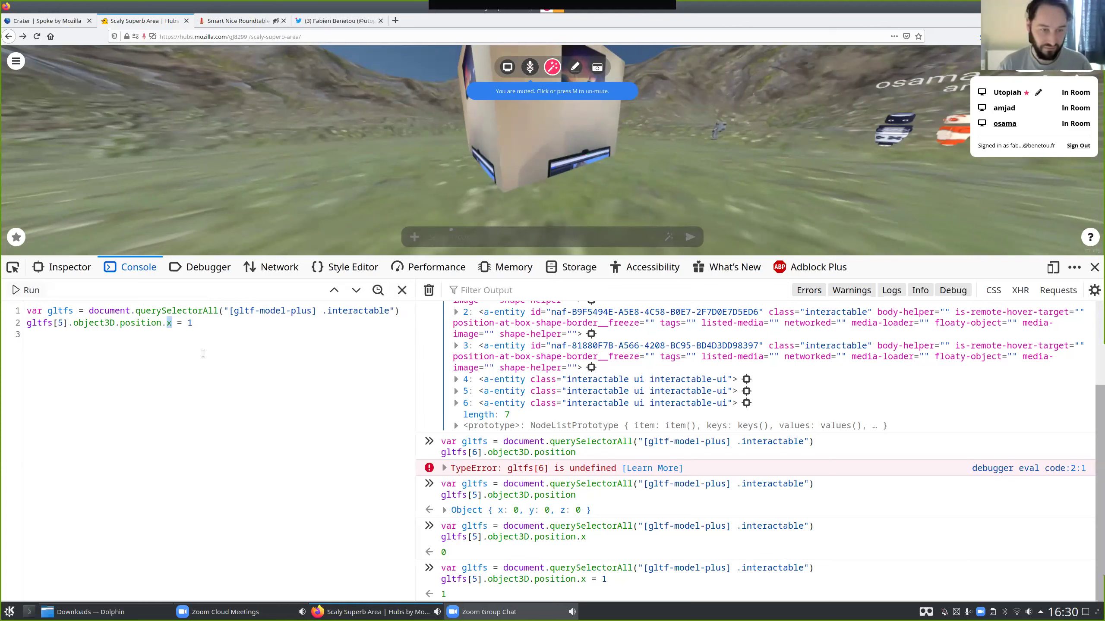
pyautogui.write('y')
pyautogui.hotkey('ctrl', 'Return')
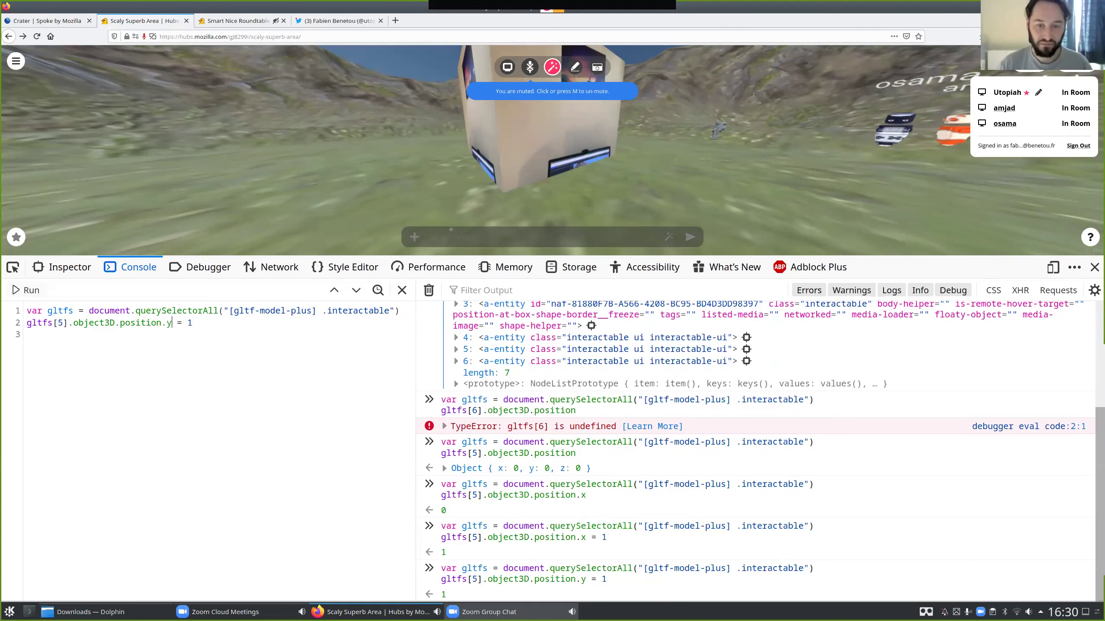
pyautogui.write('dw')
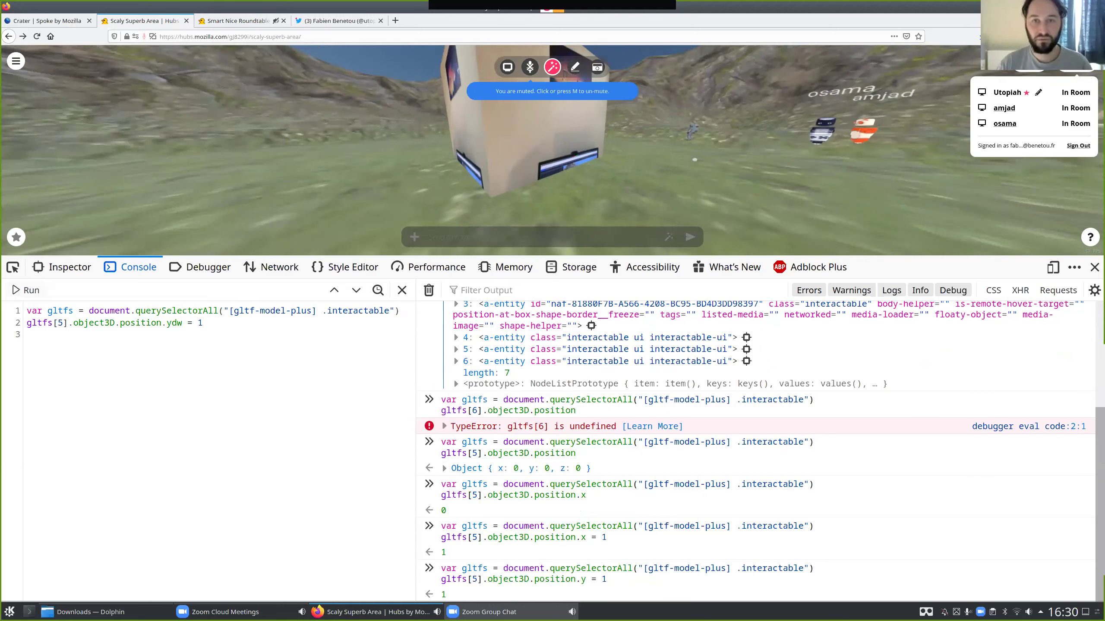
pyautogui.write('w')
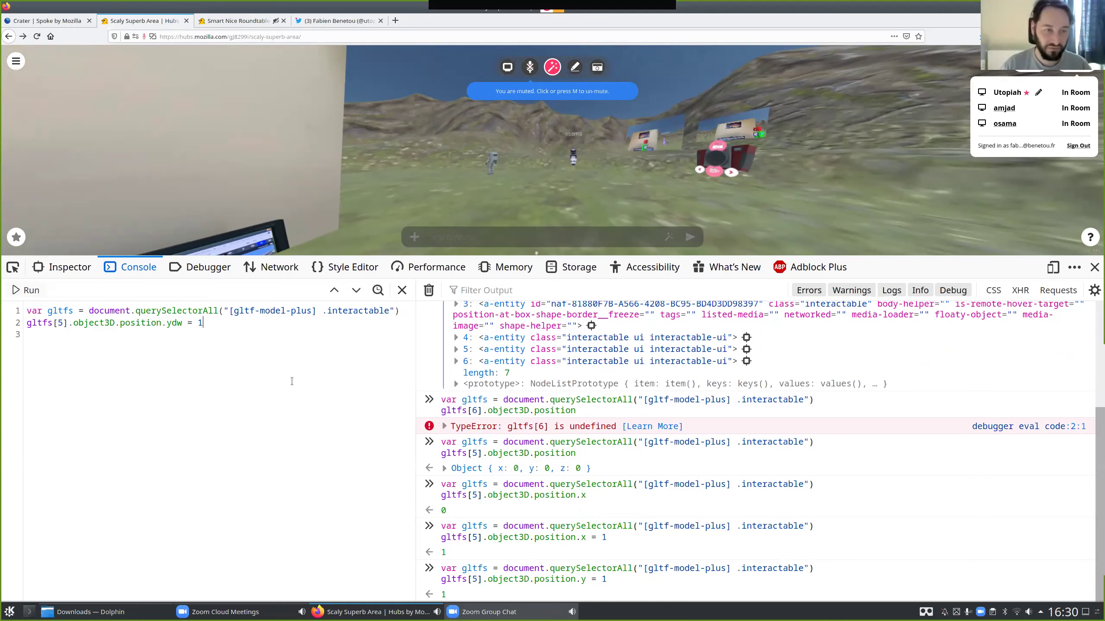
pyautogui.press('BackSpace')
pyautogui.press('BackSpace')
pyautogui.hotkey('ctrl', 'Return')
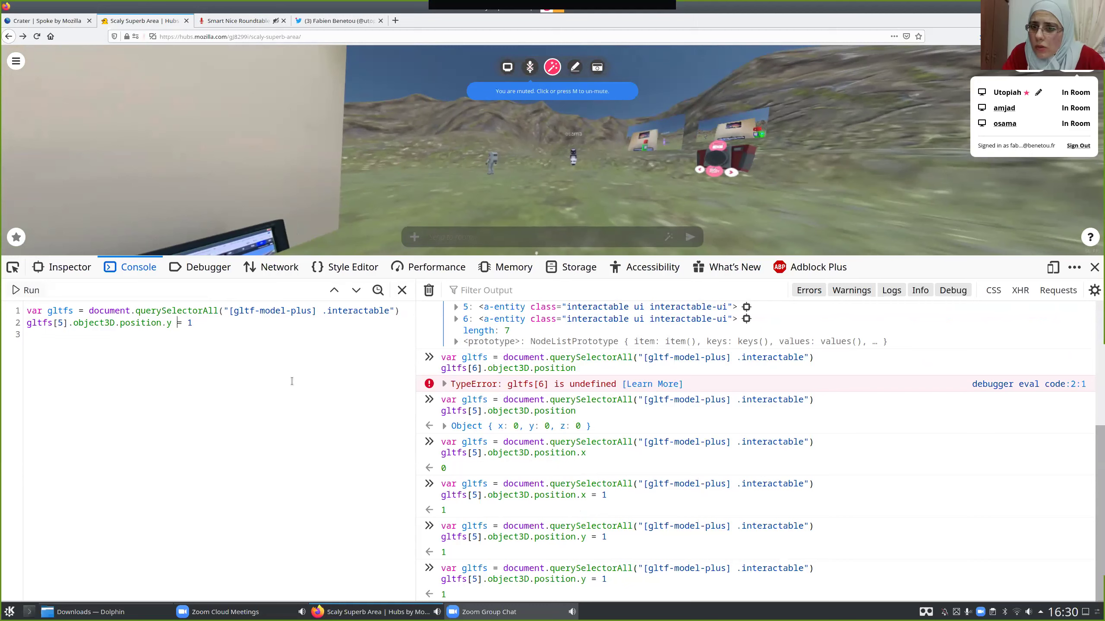
pyautogui.write('+')
pyautogui.hotkey('ctrl', 'Return')
pyautogui.hotkey('ctrl', 'Return')
pyautogui.hotkey('ctrl', 'Return')
pyautogui.hotkey('ctrl', 'Return')
pyautogui.hotkey('ctrl', 'Return')
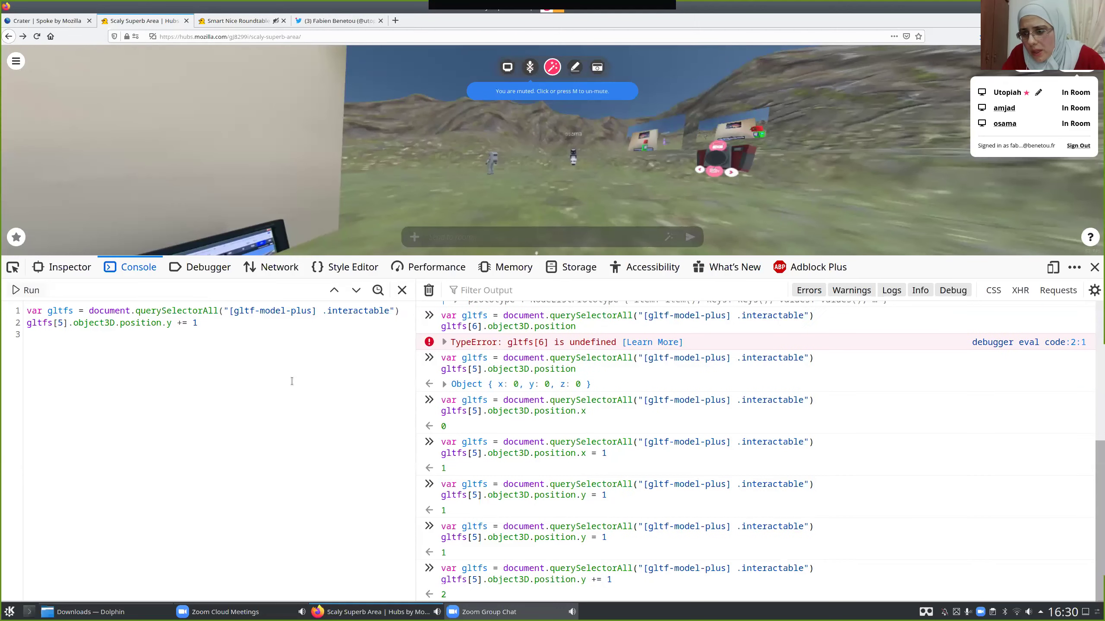
pyautogui.moveTo(702, 190); pyautogui.dragTo(517, 187)
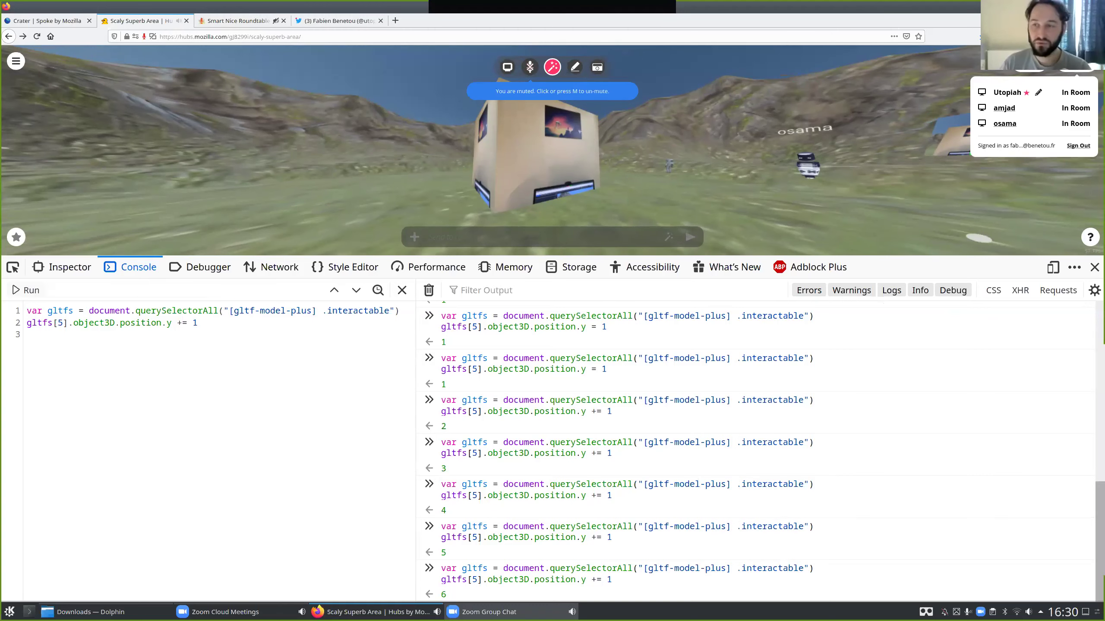
# Close DevTools and open the AWS Marketplace Hubs Cloud Personal page in a new tab.
pyautogui.click(1093, 266)
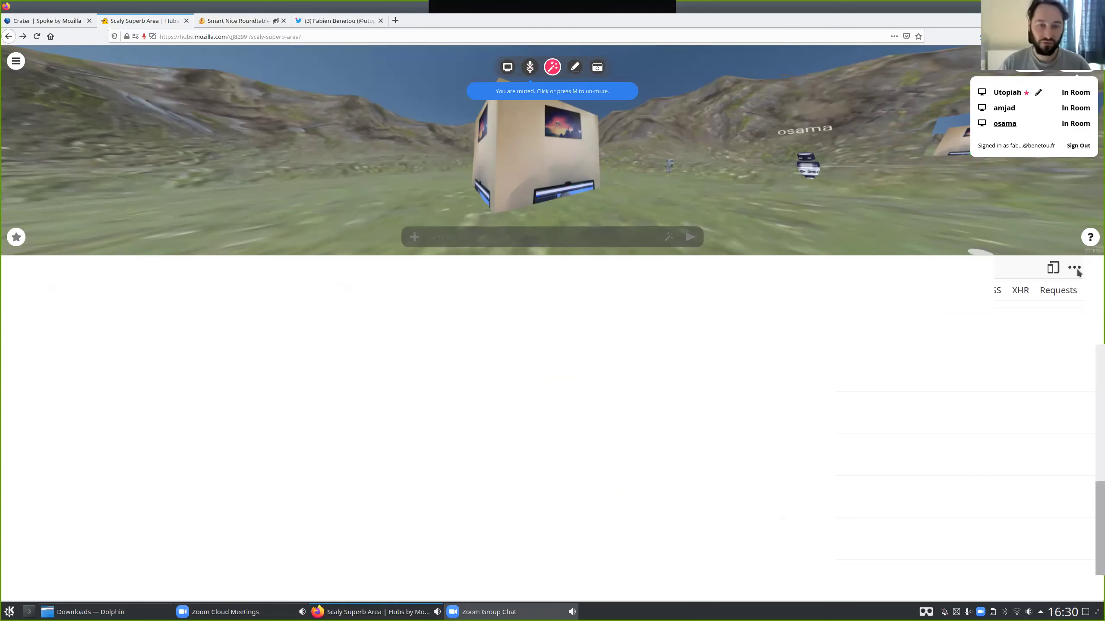
pyautogui.hotkey('ctrl', 't')
pyautogui.write('hubs.mozilla.com/')
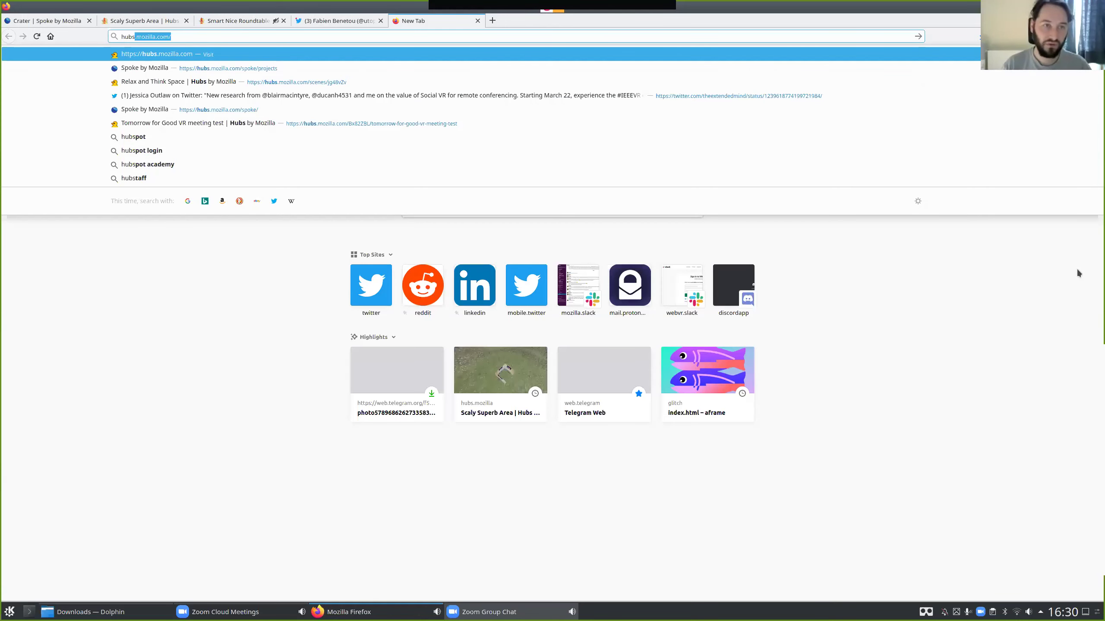
pyautogui.hotkey('ctrl', 'a')
pyautogui.write('aws hu')
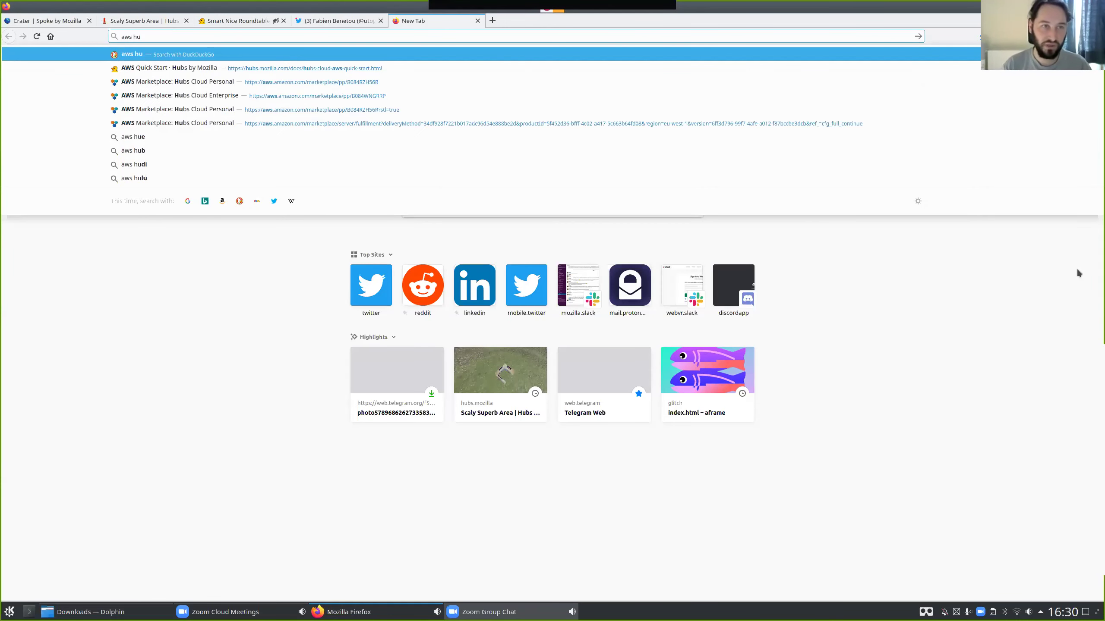
pyautogui.press('Down')
pyautogui.press('Down')
pyautogui.press('Return')
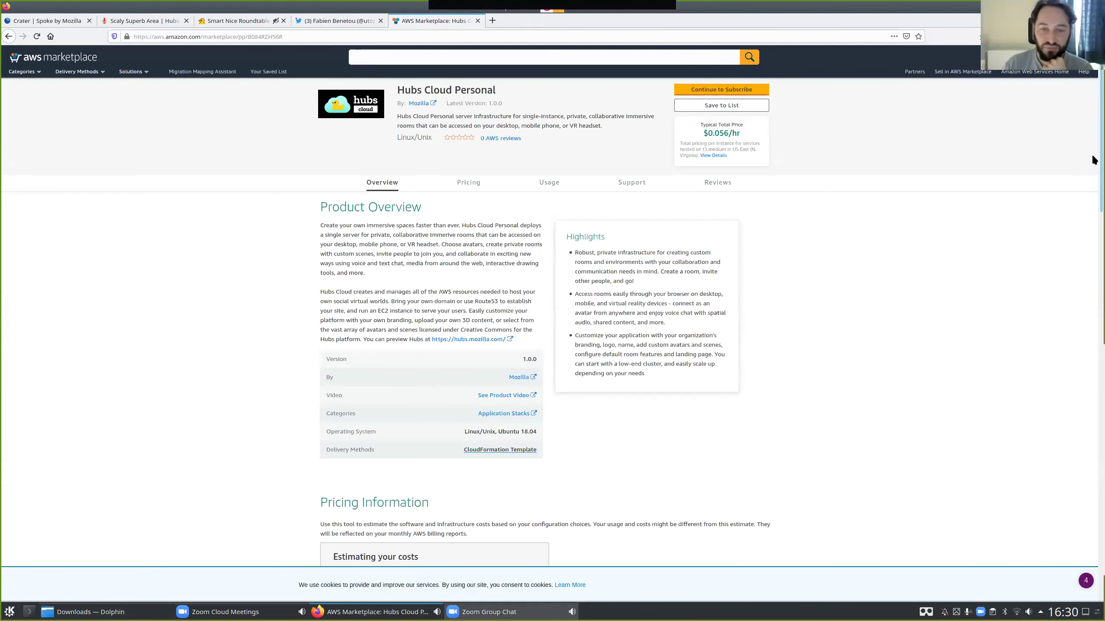
# Scroll through the Hubs Cloud Personal listing, then close its tab.
pyautogui.scroll(-6, 1093, 279)
pyautogui.moveTo(1093, 285); pyautogui.dragTo(840, 190)
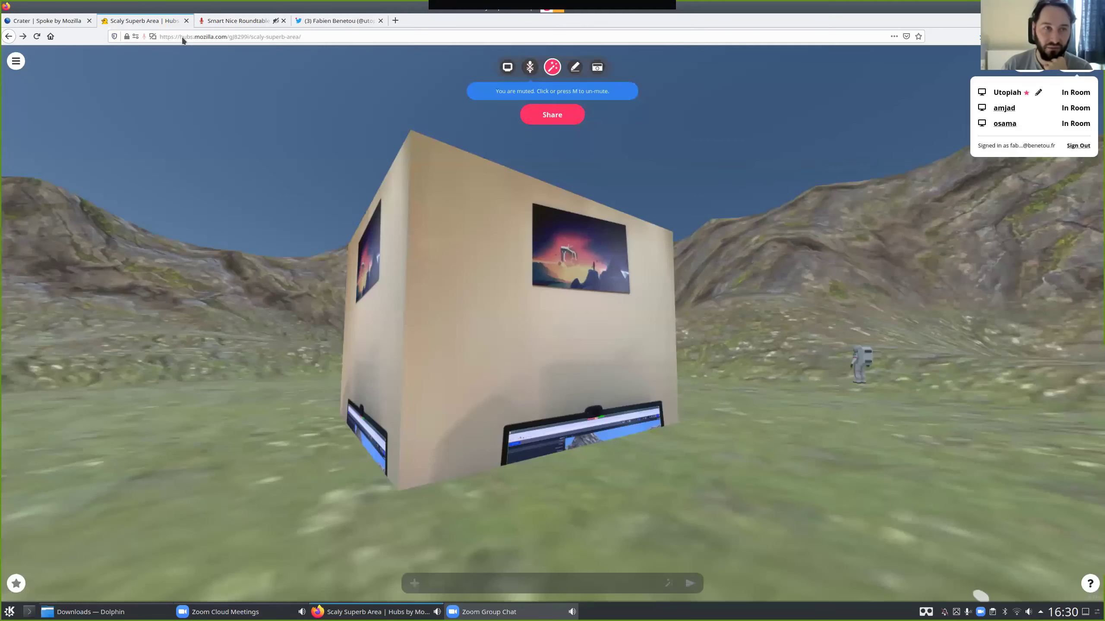
pyautogui.click(478, 21)
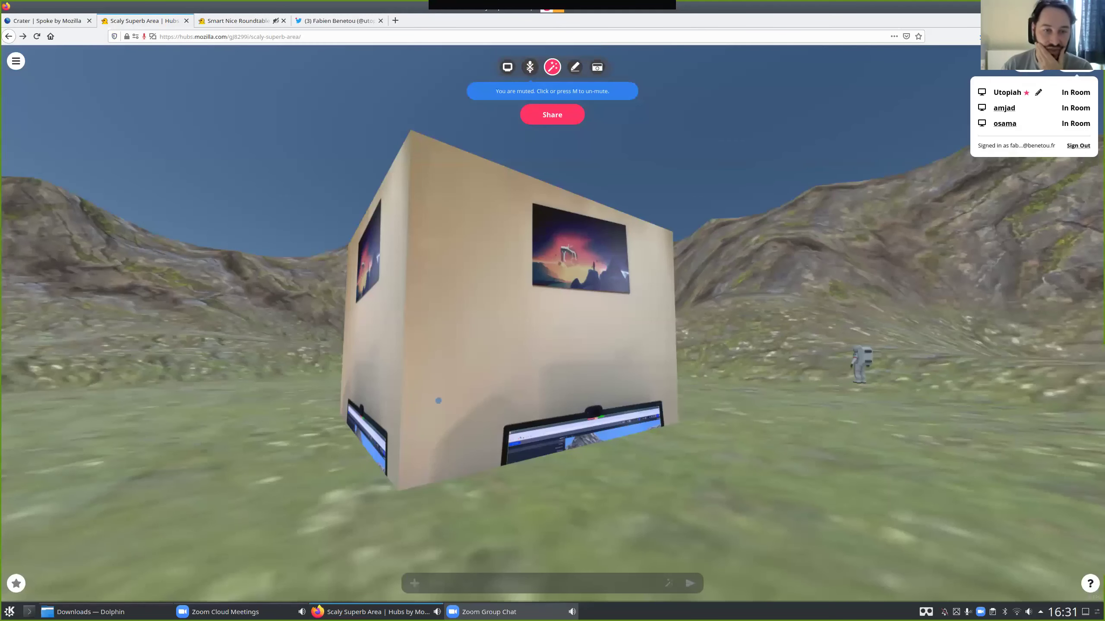
# Rotate the view right and slightly down to see past the photo box to the far objects.
pyautogui.moveTo(440, 430); pyautogui.dragTo(527, 445)
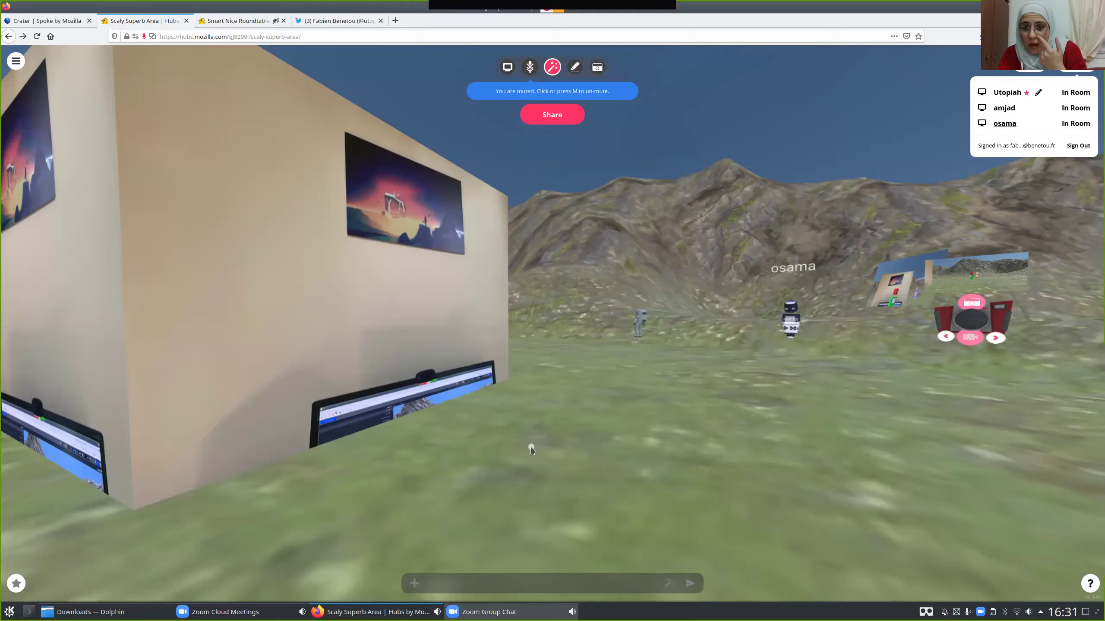
# Recall the lifting script in the console and raise gltfs[0] and gltfs[1] by 1 each.
pyautogui.hotkey('ctrl', 'shift', 'k')
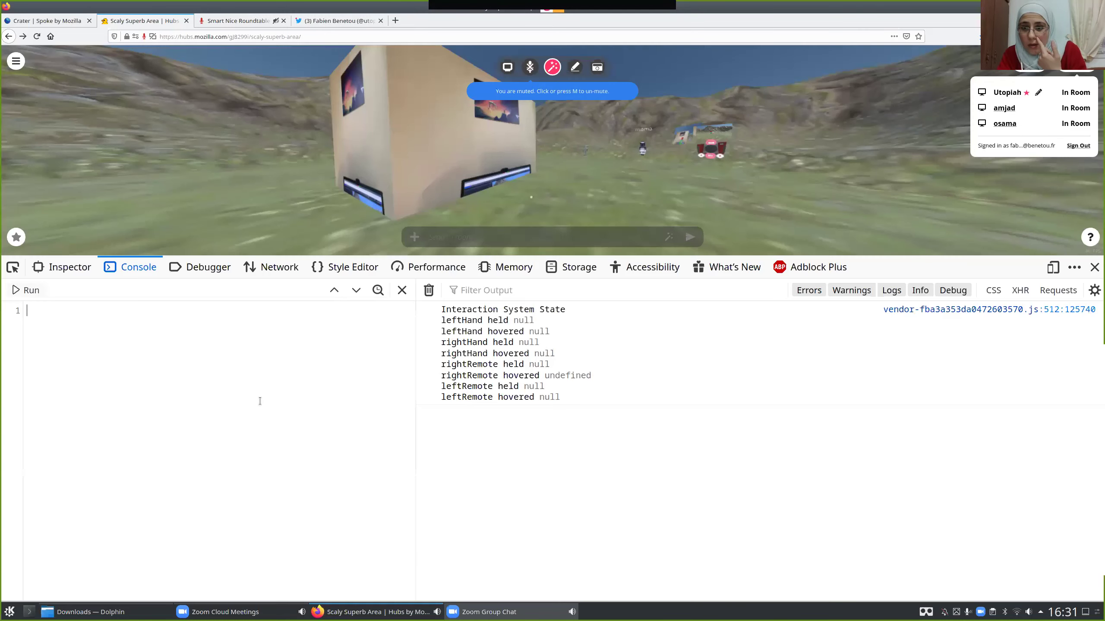
pyautogui.click(334, 291)
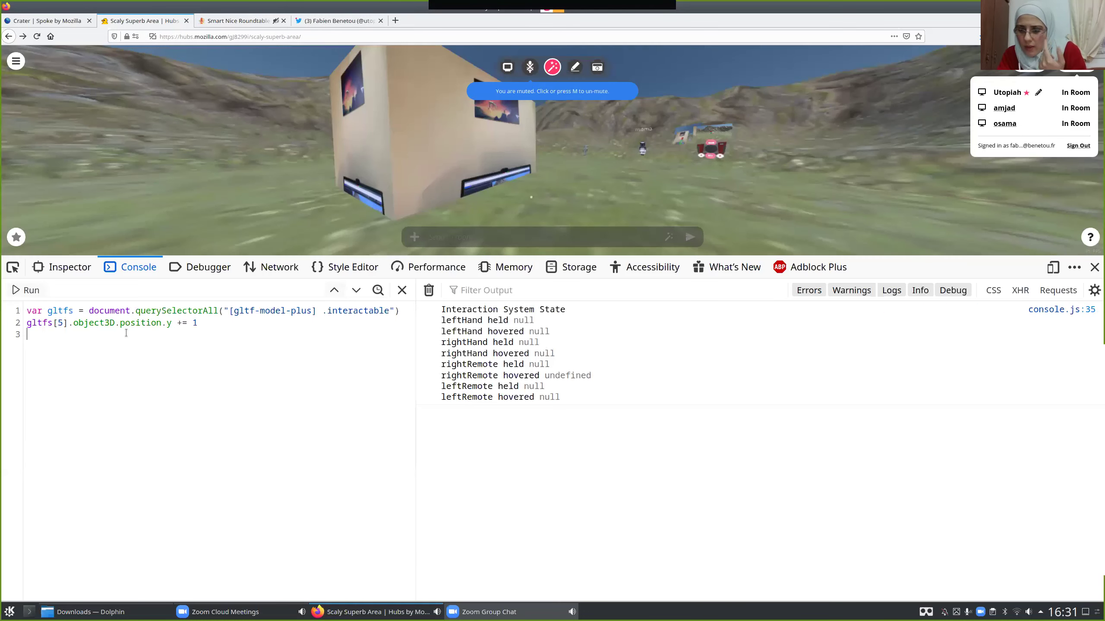
pyautogui.press('Up')
pyautogui.hotkey('ctrl', 'Right')
pyautogui.hotkey('ctrl', 'Right')
pyautogui.hotkey('ctrl', 'Right')
pyautogui.press('BackSpace')
pyautogui.write('0')
pyautogui.hotkey('ctrl', 'Return')
pyautogui.press('BackSpace')
pyautogui.write('1')
pyautogui.hotkey('ctrl', 'Return')
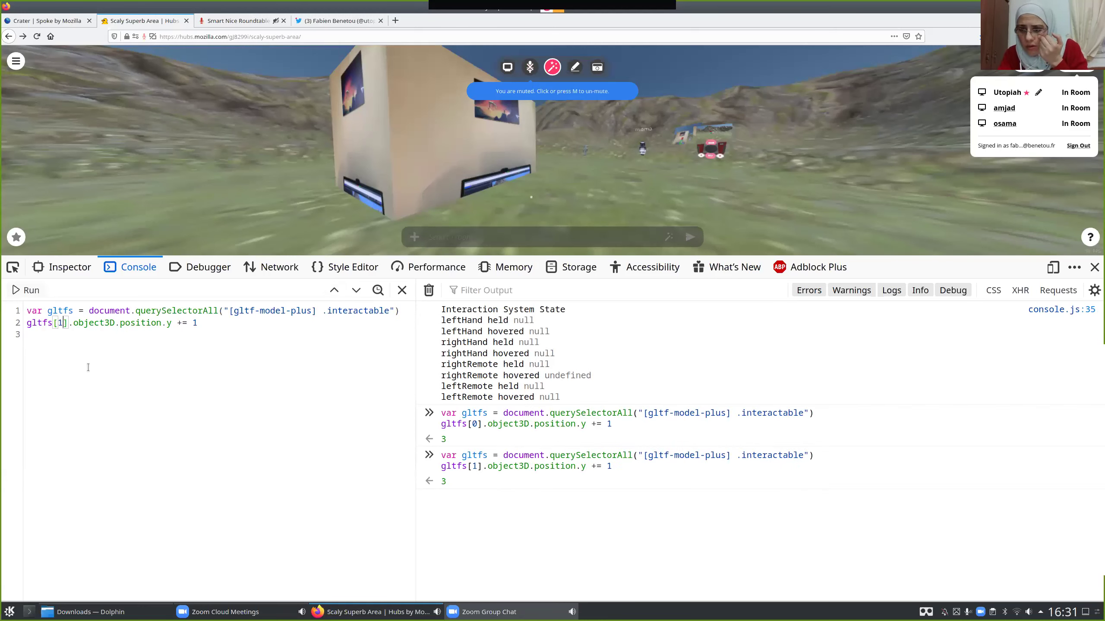
# Rerun the script for gltfs[3], then for gltfs[6], which proves undefined.
pyautogui.press('Up')
pyautogui.press('Home')
pyautogui.press('Down')
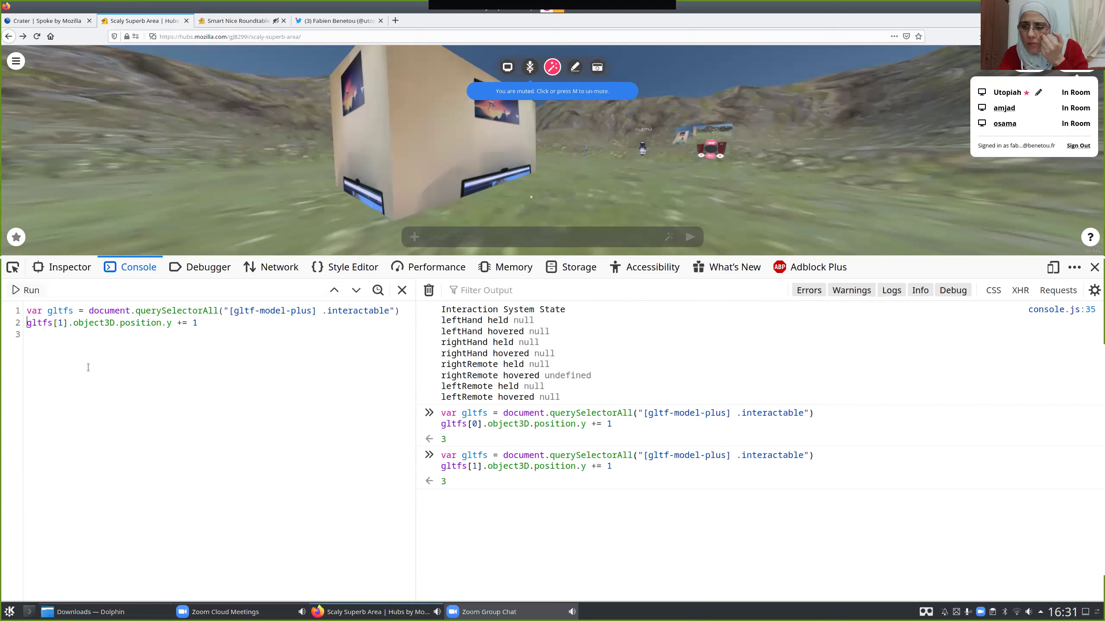
pyautogui.hotkey('ctrl', 'Right')
pyautogui.hotkey('ctrl', 'Right')
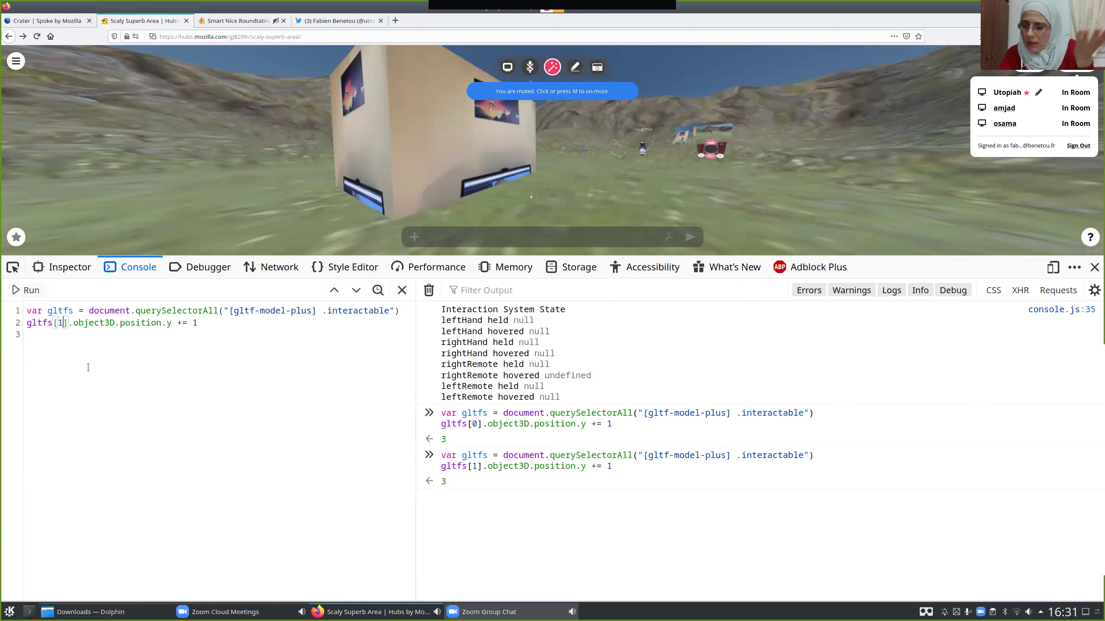
pyautogui.press('BackSpace')
pyautogui.write('3')
pyautogui.hotkey('ctrl', 'Return')
pyautogui.hotkey('shift', 'Left')
pyautogui.write('6')
pyautogui.hotkey('ctrl', 'Return')
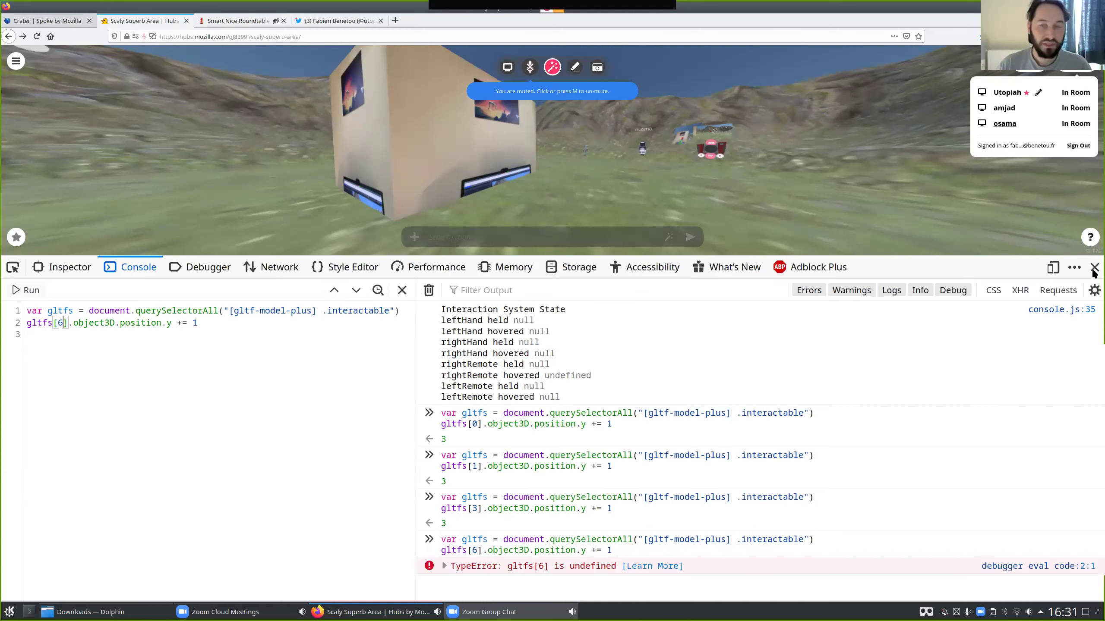
# Close DevTools, the roundtable and Twitter notifications tabs, and return to the Hubs room.
pyautogui.press('F12')
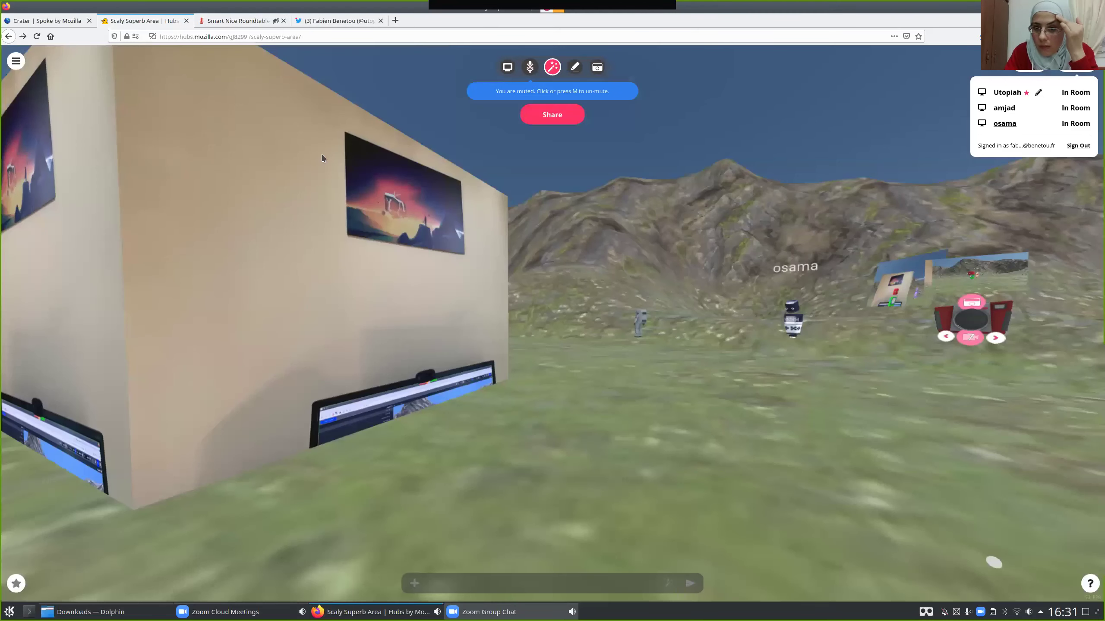
pyautogui.hotkey('ctrl', 'Tab')
pyautogui.hotkey('ctrl', 'w')
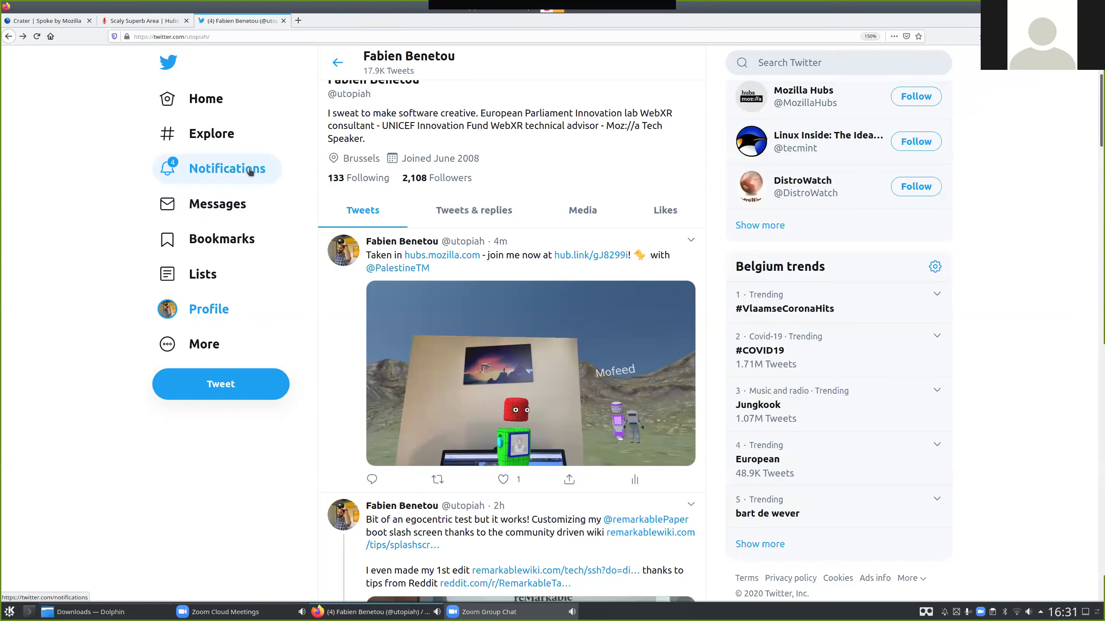
pyautogui.click(249, 169)
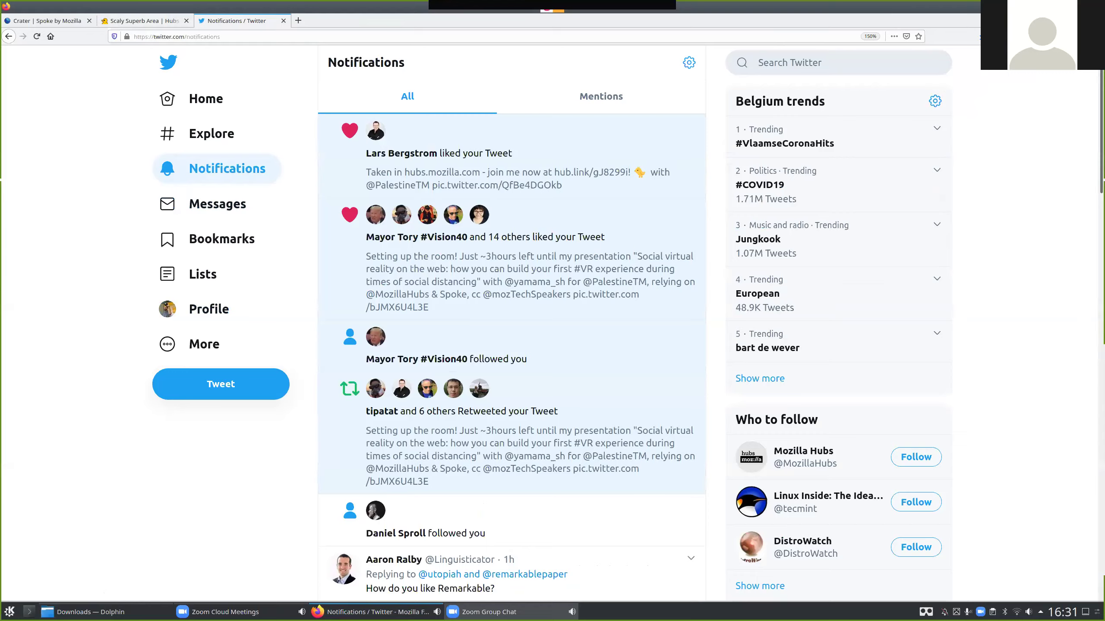
pyautogui.hotkey('ctrl', 'w')
pyautogui.moveTo(396, 328)
pyautogui.mouseDown()
pyautogui.moveTo(379, 321)
pyautogui.moveTo(380, 307)
pyautogui.moveTo(392, 346)
pyautogui.mouseUp()
# Walk the avatar up to the photo-covered box, briefly through its wall, and back out past it.
pyautogui.press('w')
pyautogui.press('a')
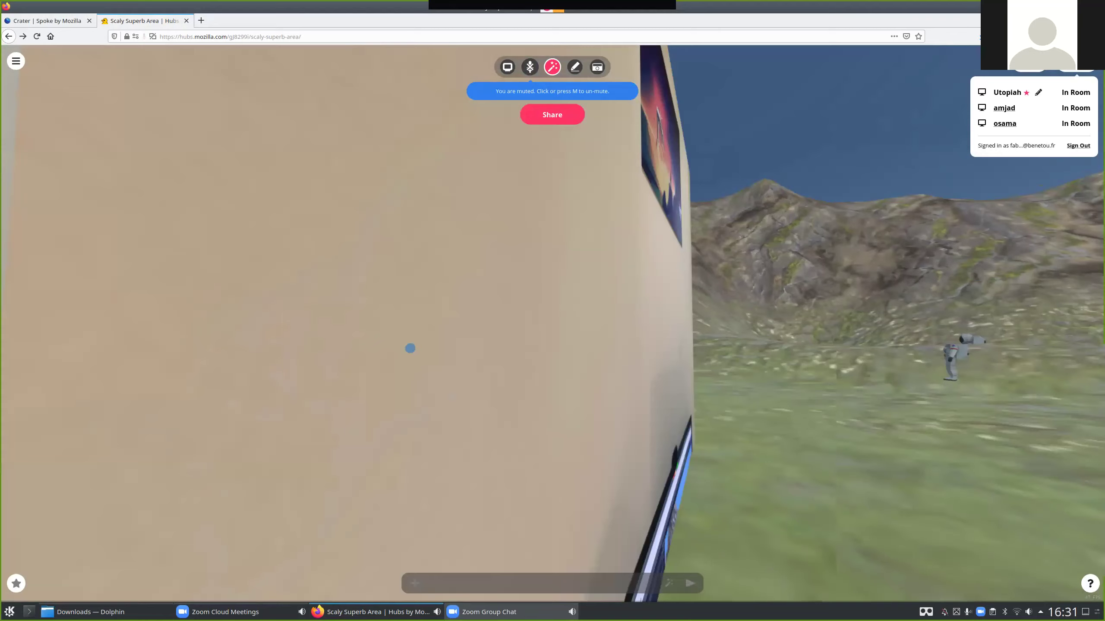
pyautogui.press('a')
pyautogui.press('d')
pyautogui.moveTo(389, 346); pyautogui.dragTo(728, 351)
pyautogui.press('w')
# Walk past the other participant's avatar and turn toward the photo panels and camera.
pyautogui.moveTo(539, 411); pyautogui.dragTo(819, 414)
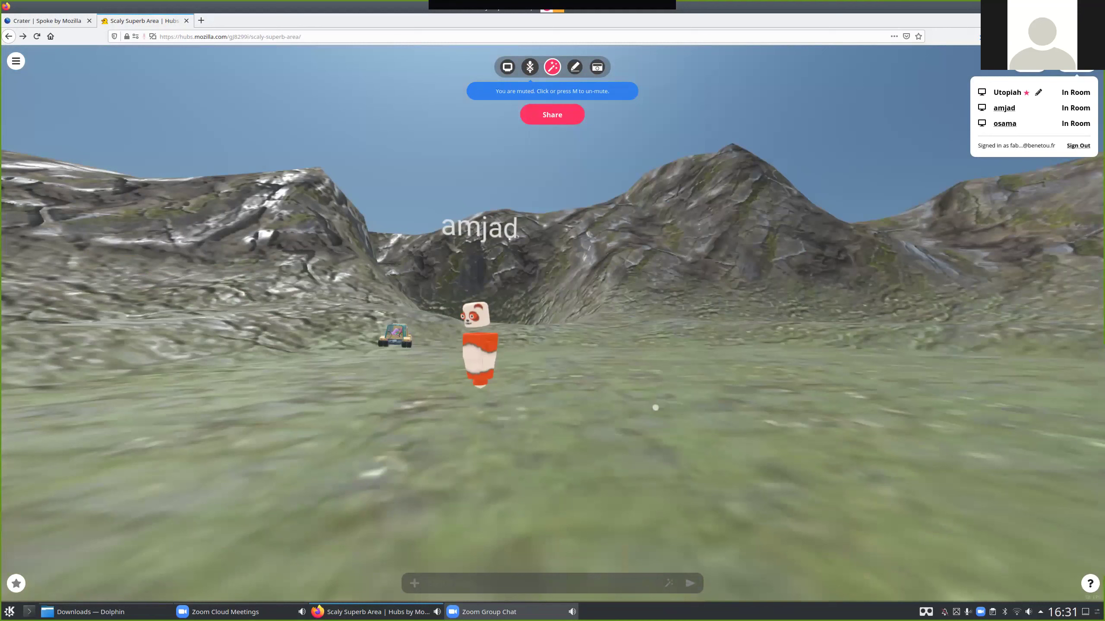
pyautogui.moveTo(656, 408); pyautogui.dragTo(627, 411)
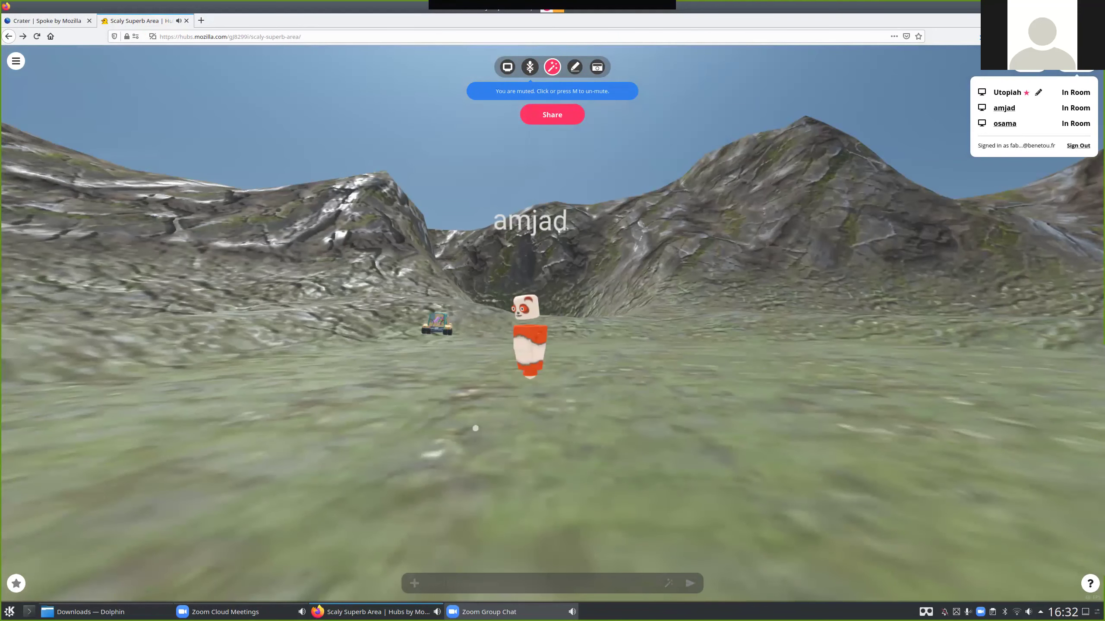
pyautogui.press('w')
pyautogui.moveTo(545, 442); pyautogui.dragTo(210, 417)
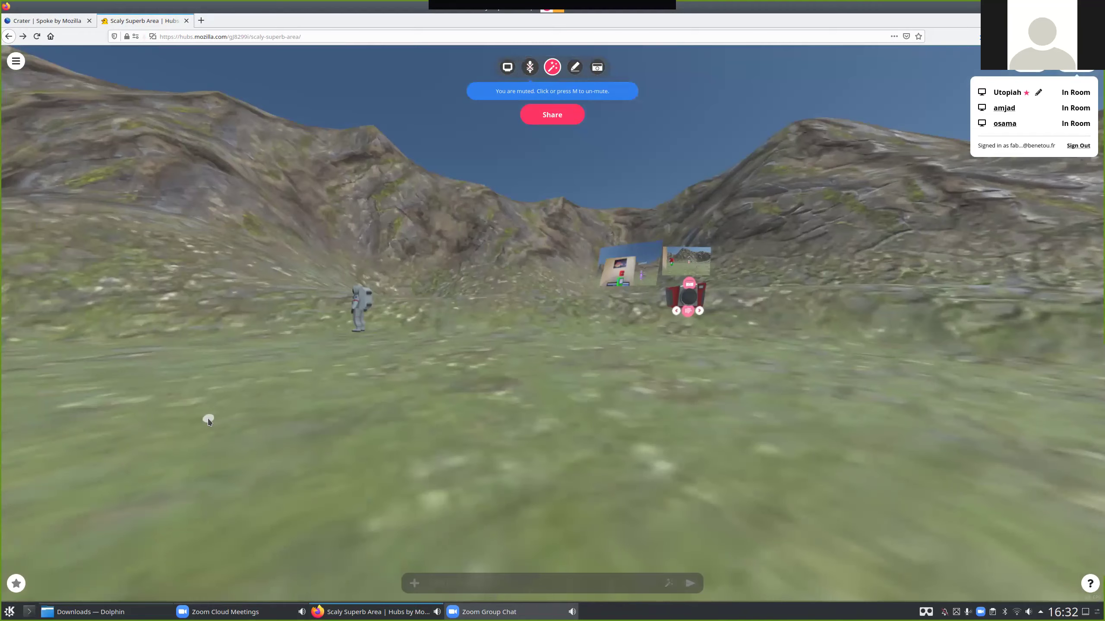
# Open two new Firefox tabs, typing '.a' then 'loom.' as addresses, and close each one.
pyautogui.hotkey('ctrl', 't')
pyautogui.write('.')
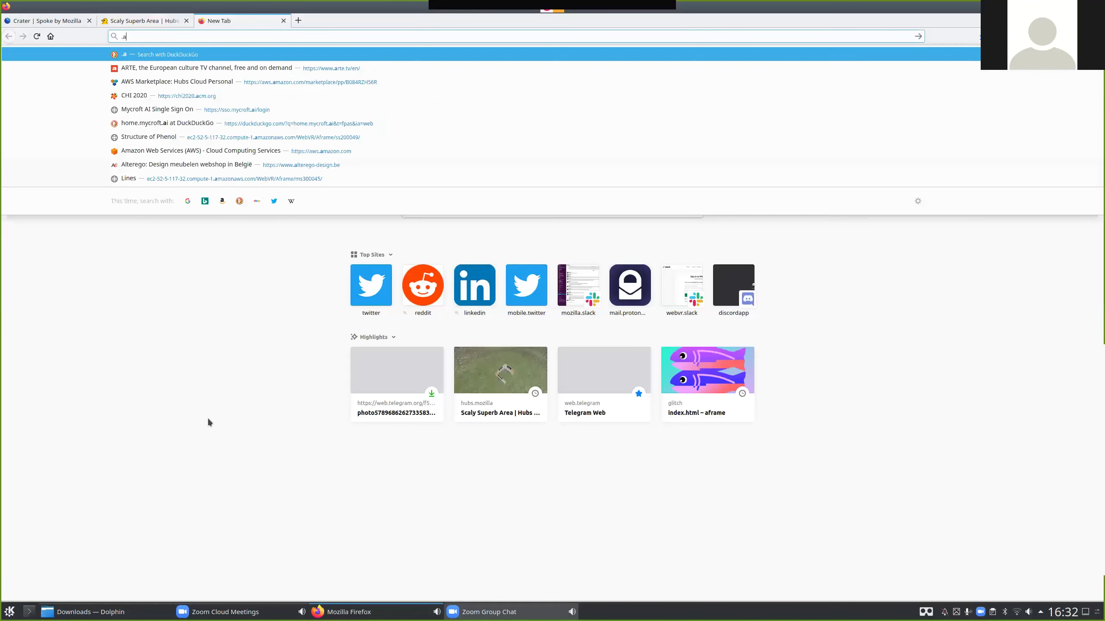
pyautogui.write('a')
pyautogui.hotkey('ctrl', 'w')
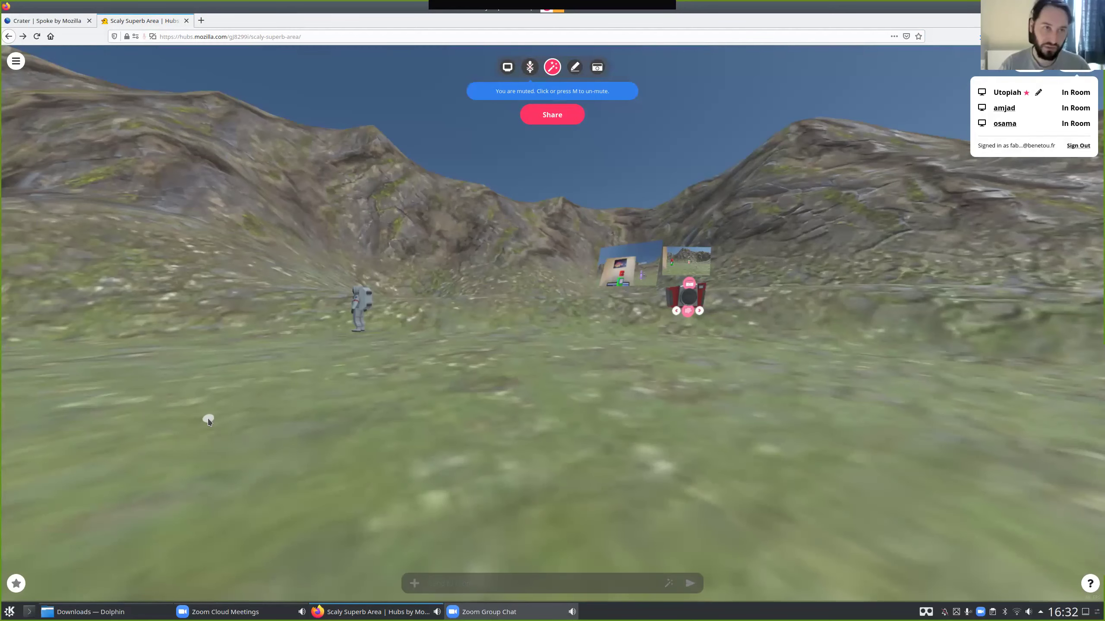
pyautogui.hotkey('ctrl', 't')
pyautogui.write('loom.')
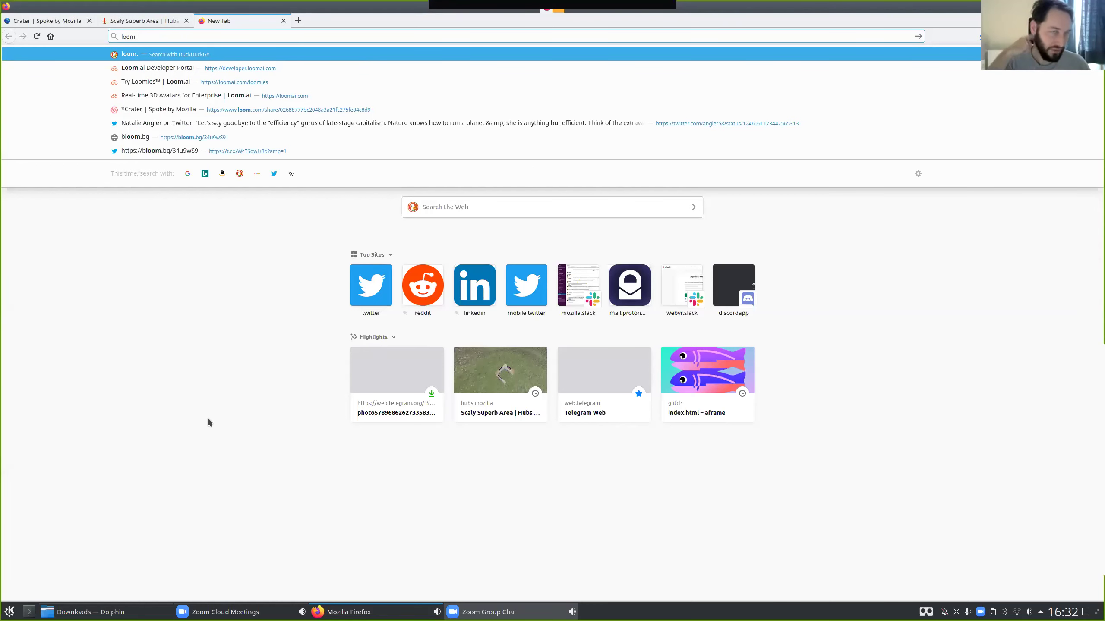
pyautogui.hotkey('ctrl', 'w')
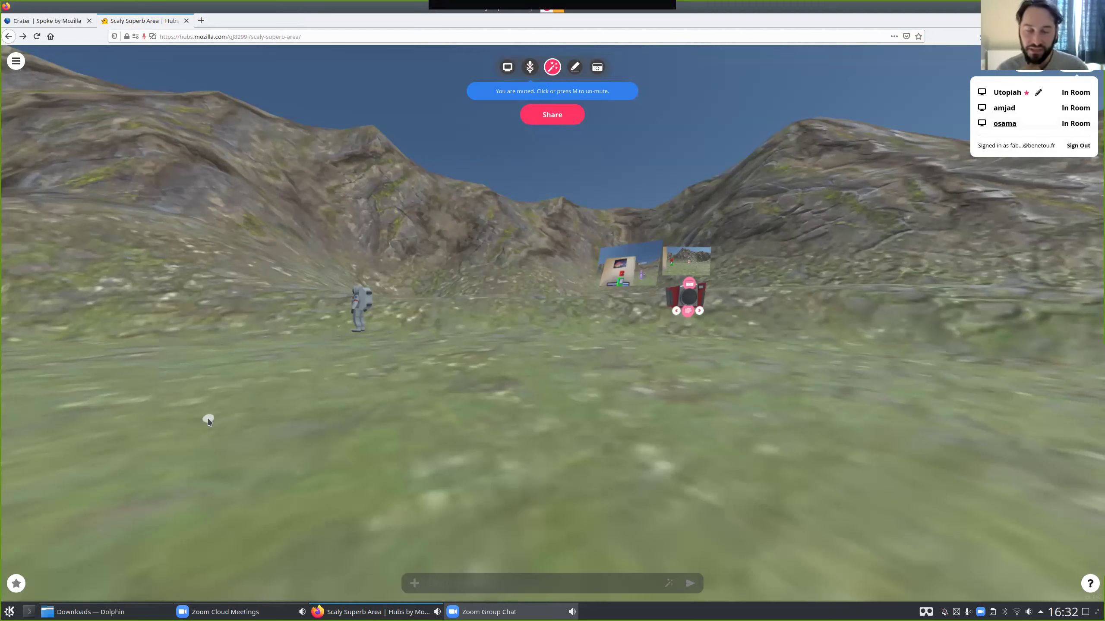
# In the Crater Spoke tab, show Google Poly models in an enlarged asset panel, then return to Hubs.
pyautogui.hotkey('ctrl', 'Tab')
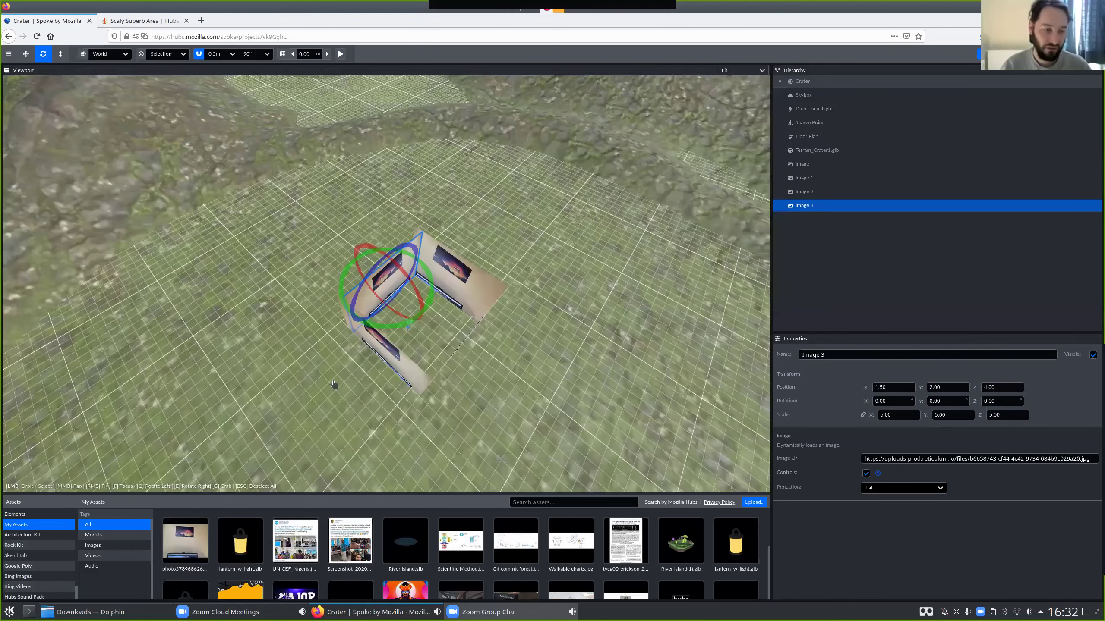
pyautogui.moveTo(299, 367); pyautogui.dragTo(300, 344)
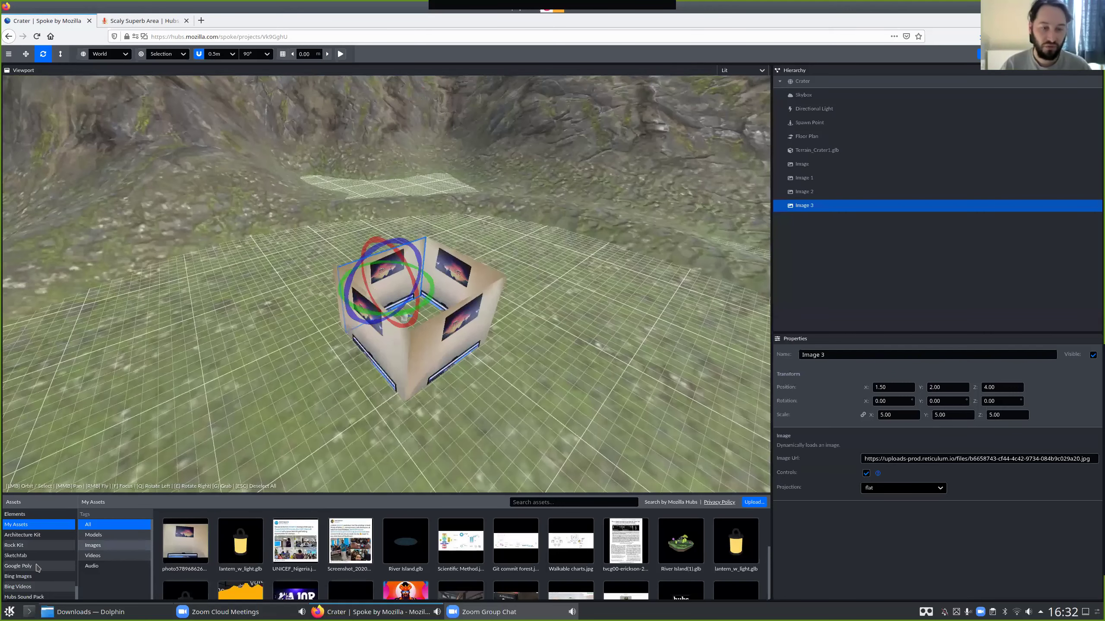
pyautogui.click(37, 566)
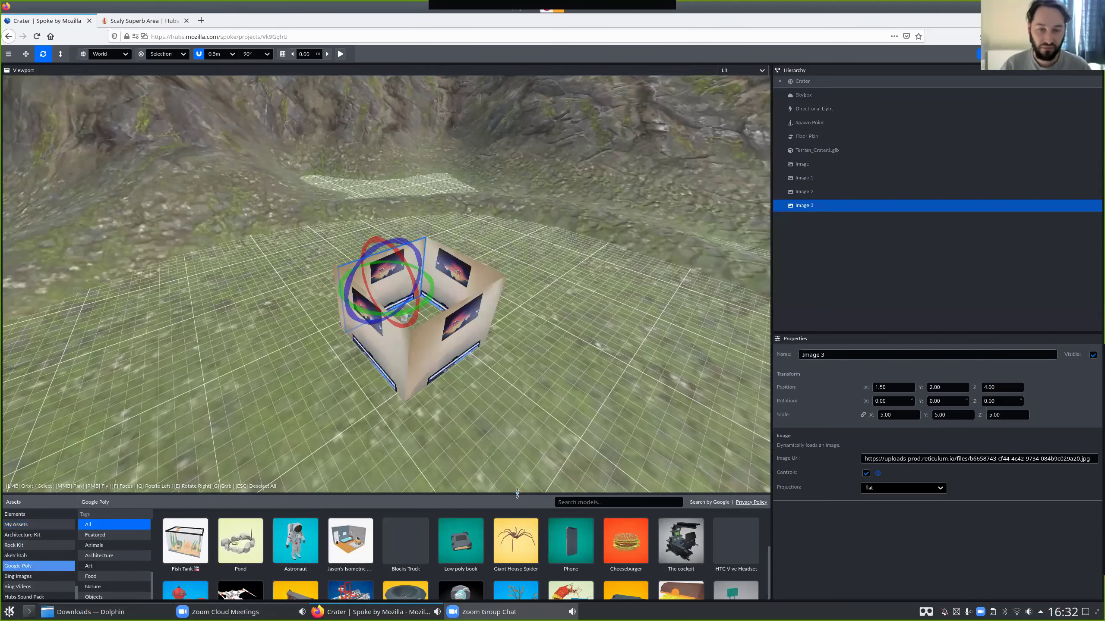
pyautogui.moveTo(516, 493); pyautogui.dragTo(519, 405)
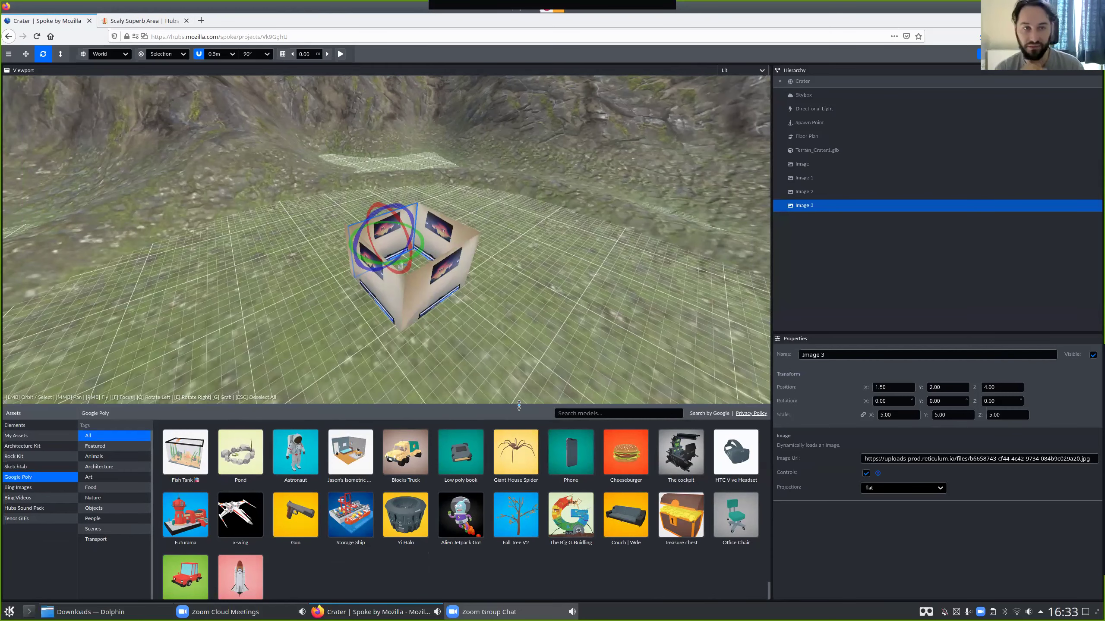
pyautogui.hotkey('ctrl', 'Tab')
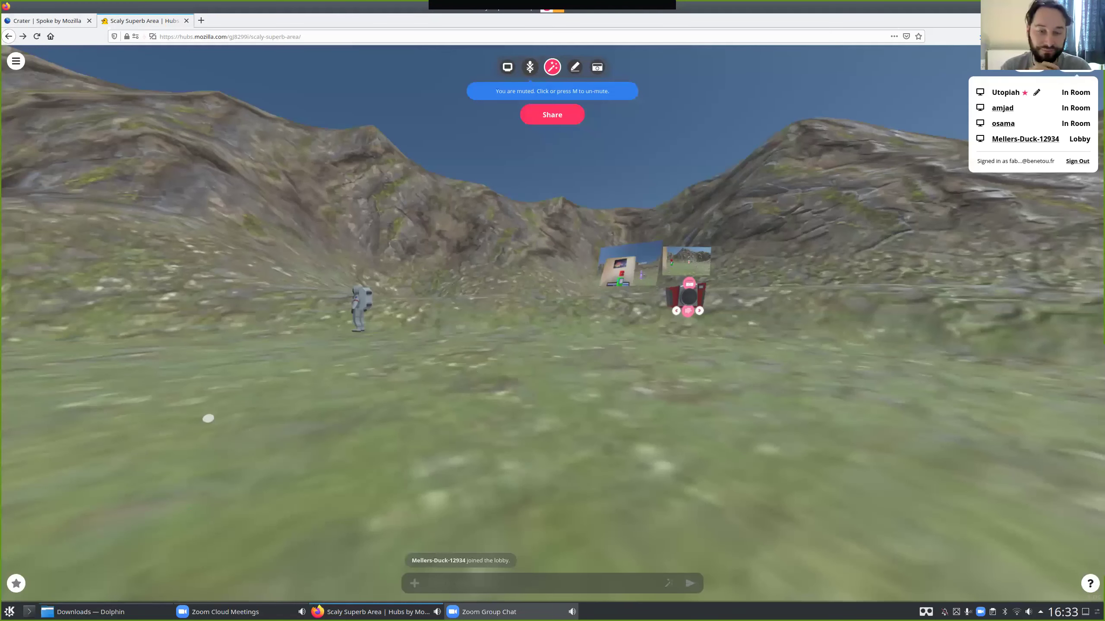
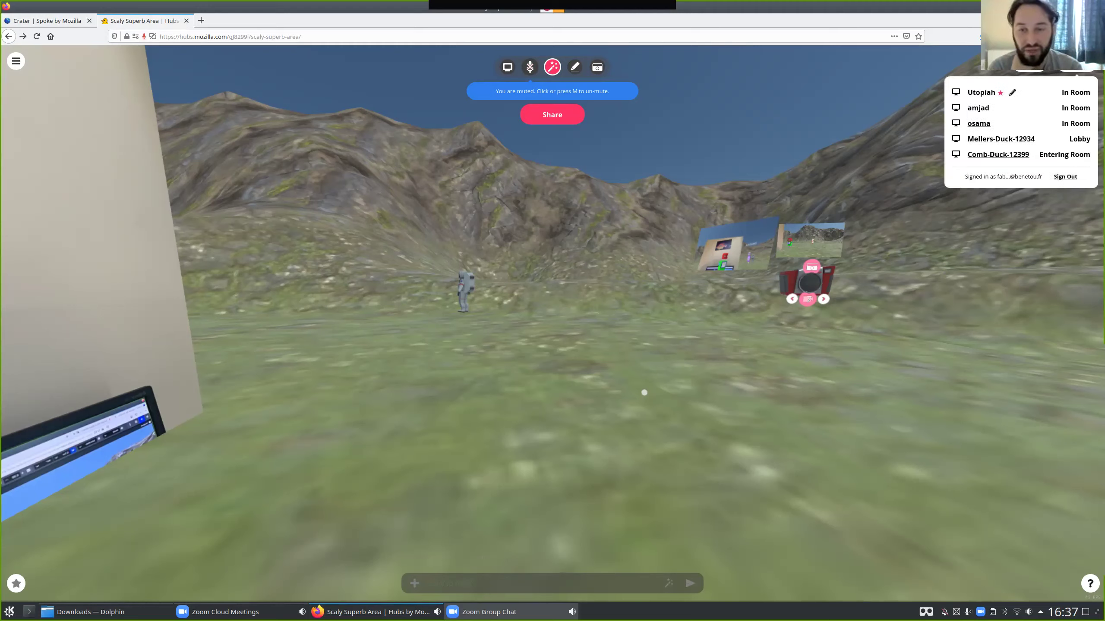
# Enable fly mode in the Hubs room with the /fly chat command.
pyautogui.click(557, 579)
pyautogui.write('/fly')
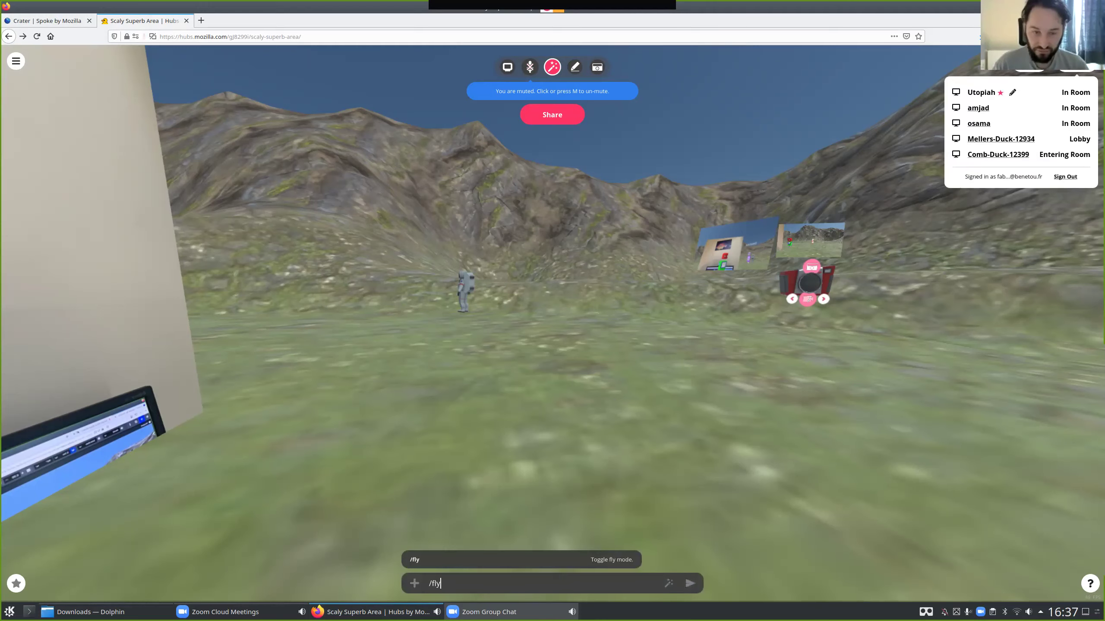
pyautogui.press('Return')
# Fly back, sideways and up over the gallery building, tilting the view to look down on it.
pyautogui.press('s')
pyautogui.moveTo(509, 459); pyautogui.dragTo(533, 395)
pyautogui.press('a')
pyautogui.press('a')
pyautogui.press('w')
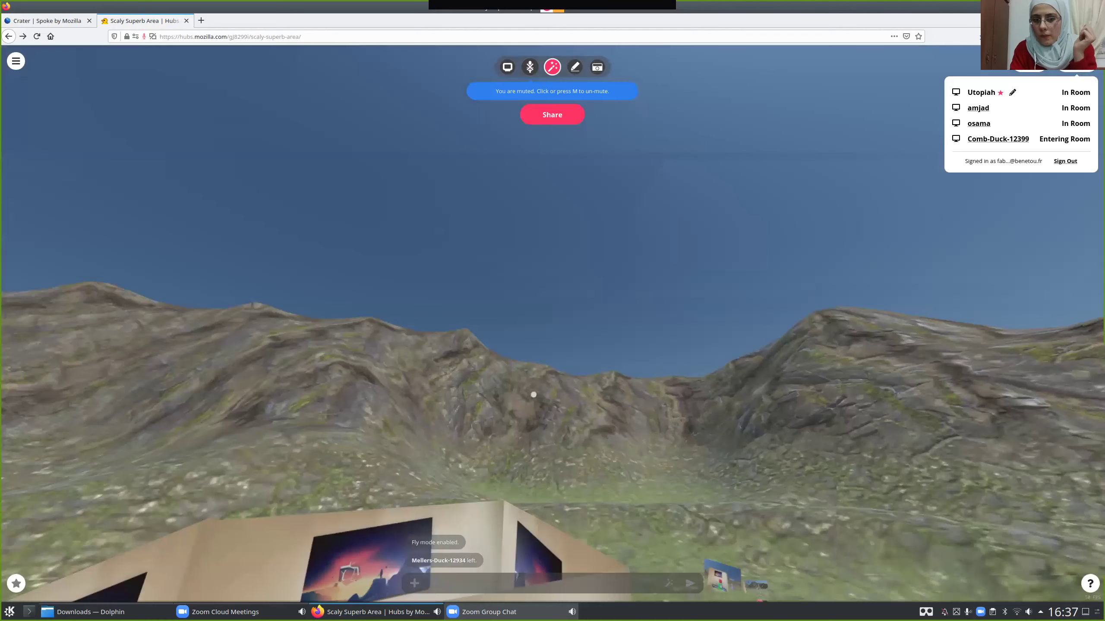
pyautogui.moveTo(534, 395); pyautogui.dragTo(528, 501)
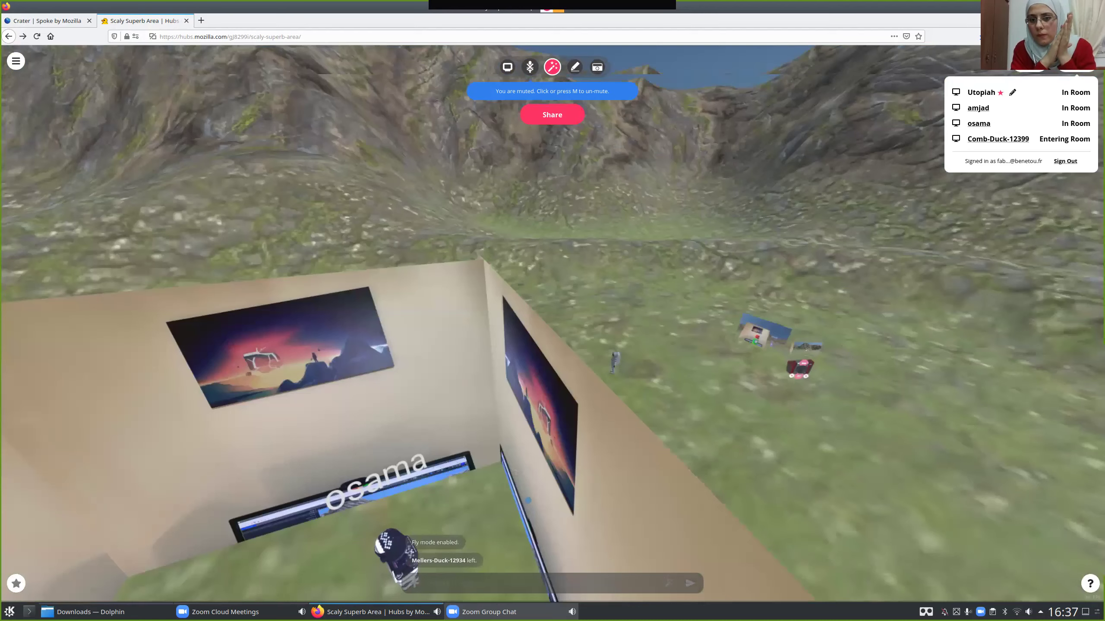
pyautogui.press('s')
pyautogui.moveTo(528, 500); pyautogui.dragTo(505, 277)
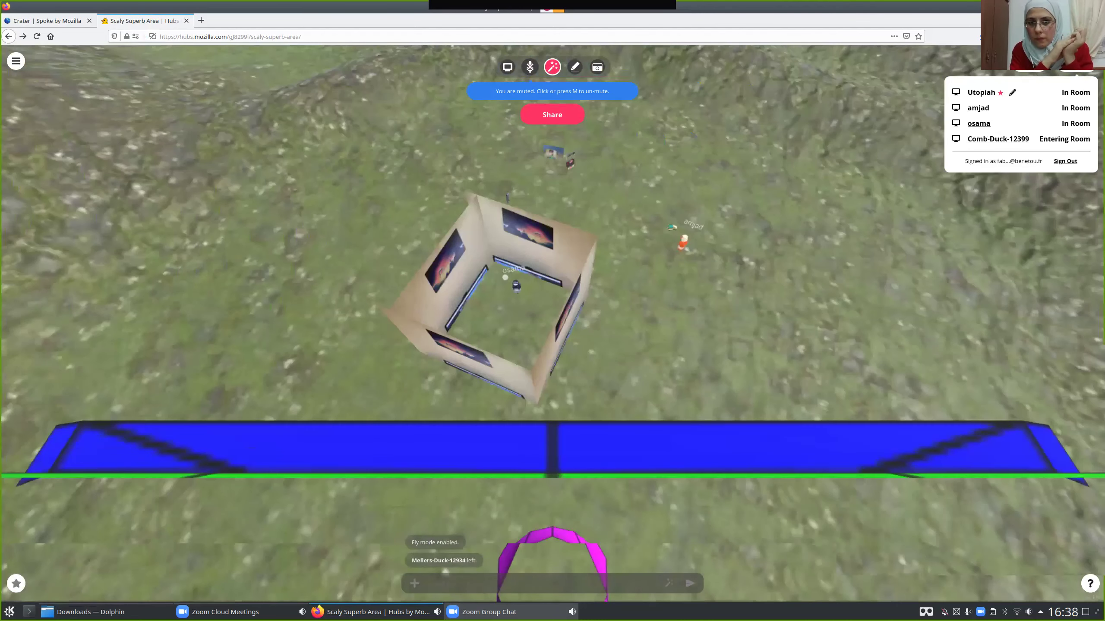
pyautogui.press('w')
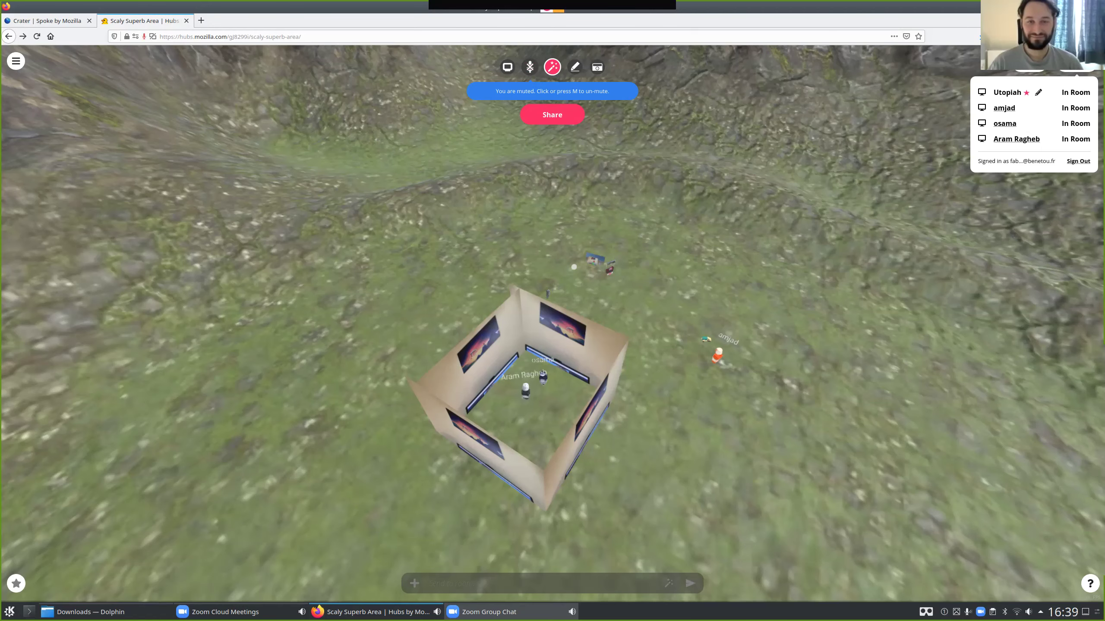
pyautogui.press('w')
pyautogui.press('d')
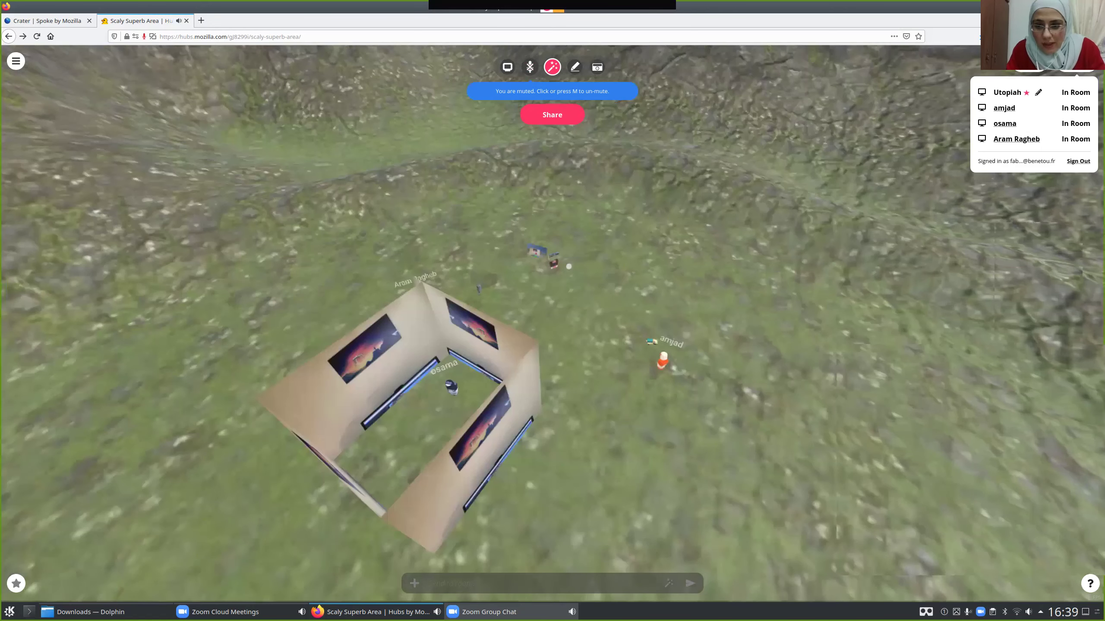
pyautogui.press('d')
pyautogui.moveTo(568, 266); pyautogui.dragTo(509, 331)
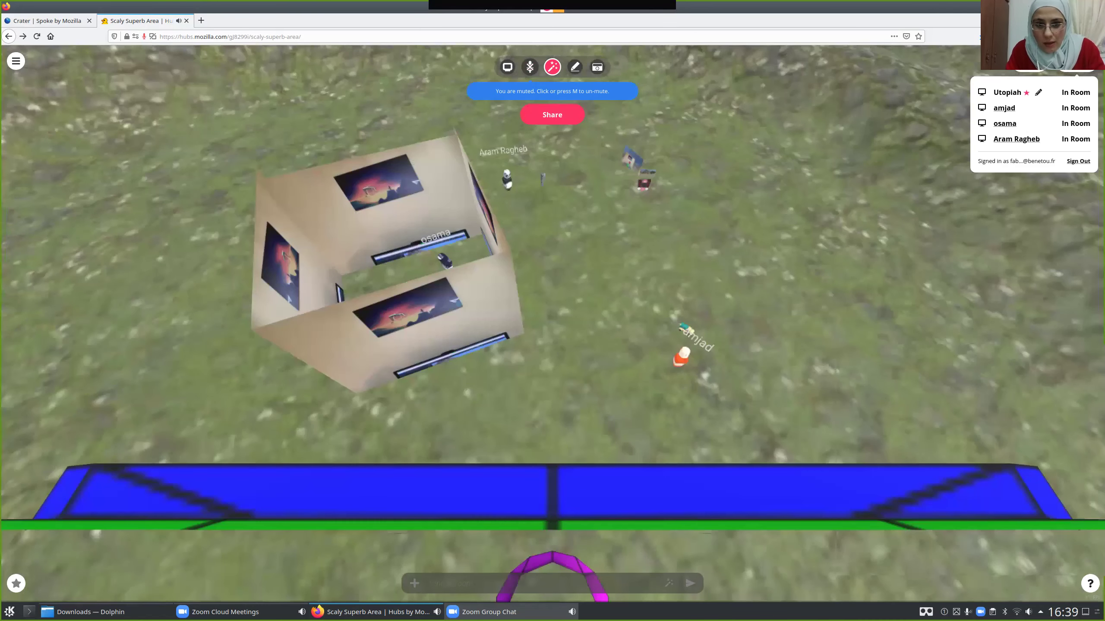
pyautogui.press('s')
pyautogui.press('d')
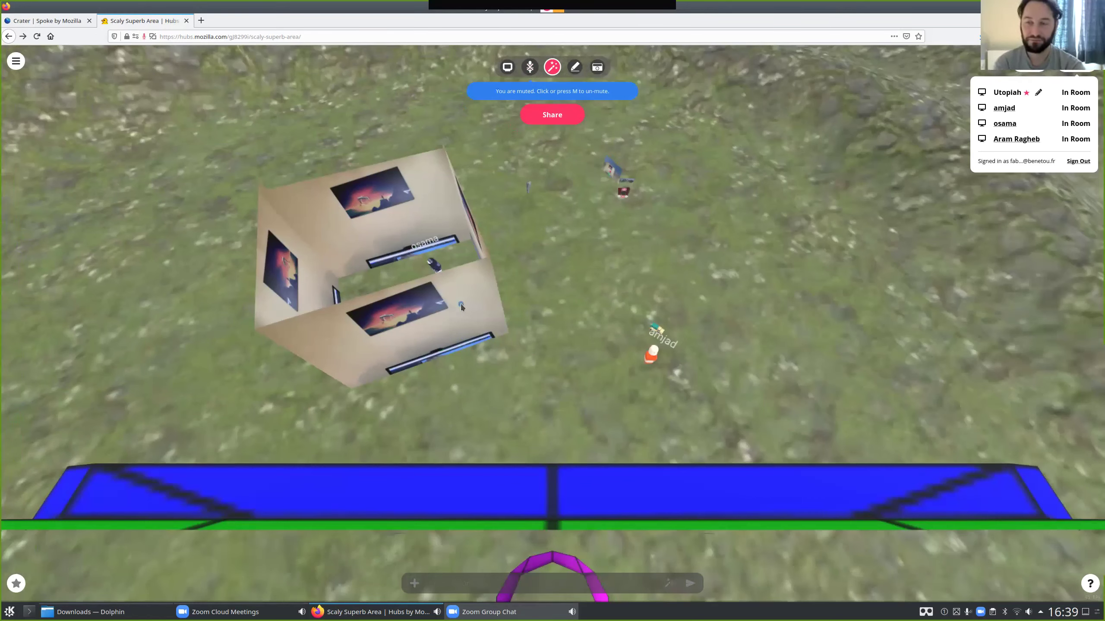
pyautogui.hotkey('alt', 'Tab')
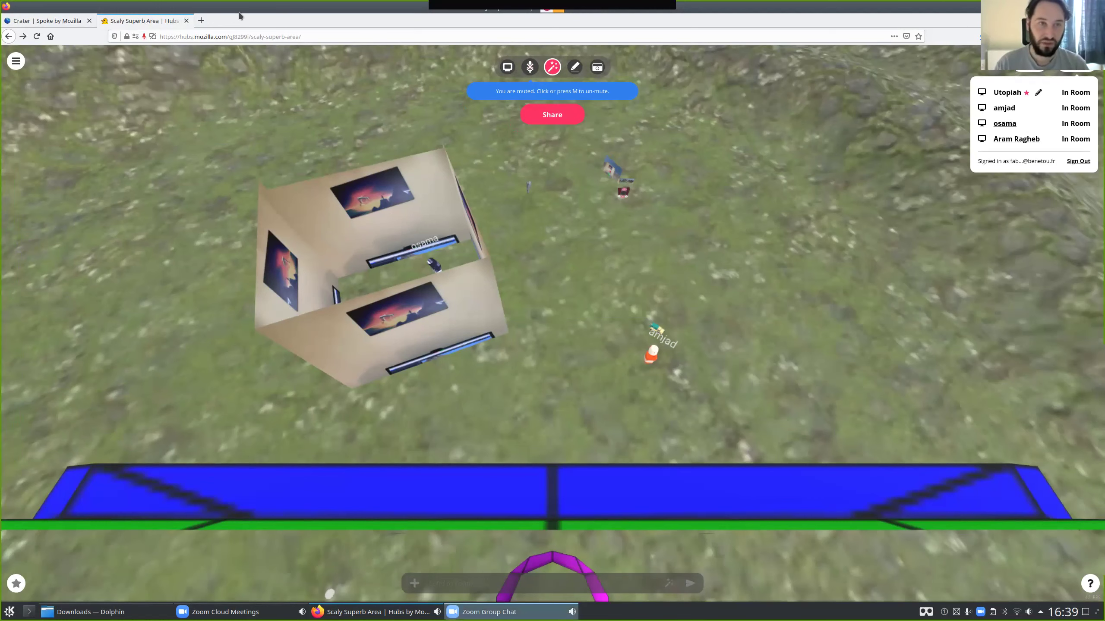
# In a new Firefox tab, type 'spoke', pick the Spoke by Mozilla suggestion and cut its address.
pyautogui.click(201, 23)
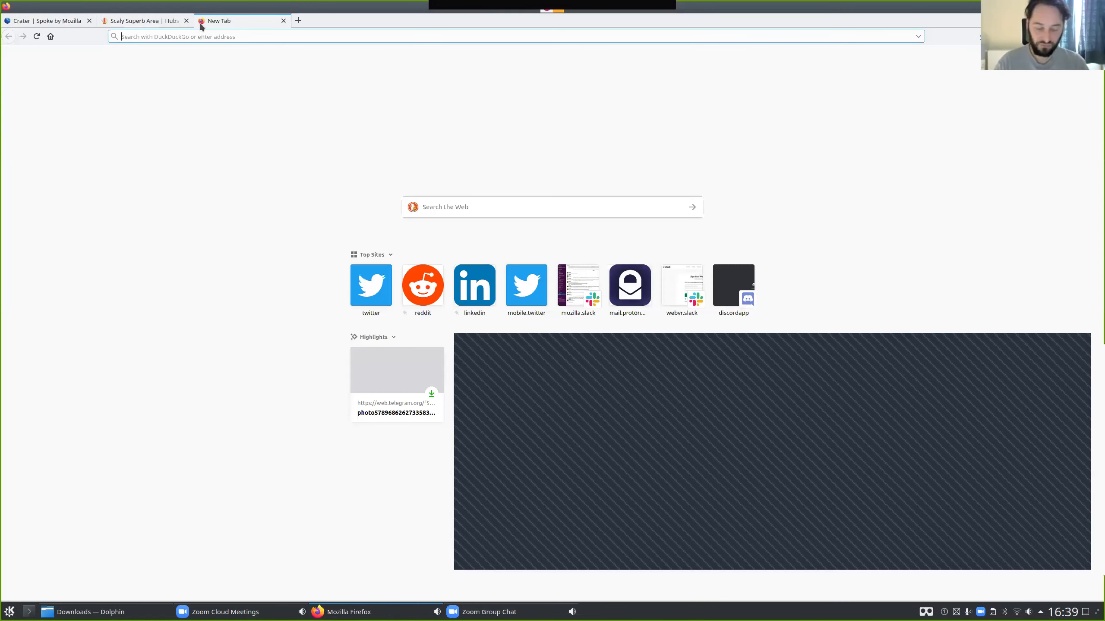
pyautogui.click(587, 474)
pyautogui.click(609, 527)
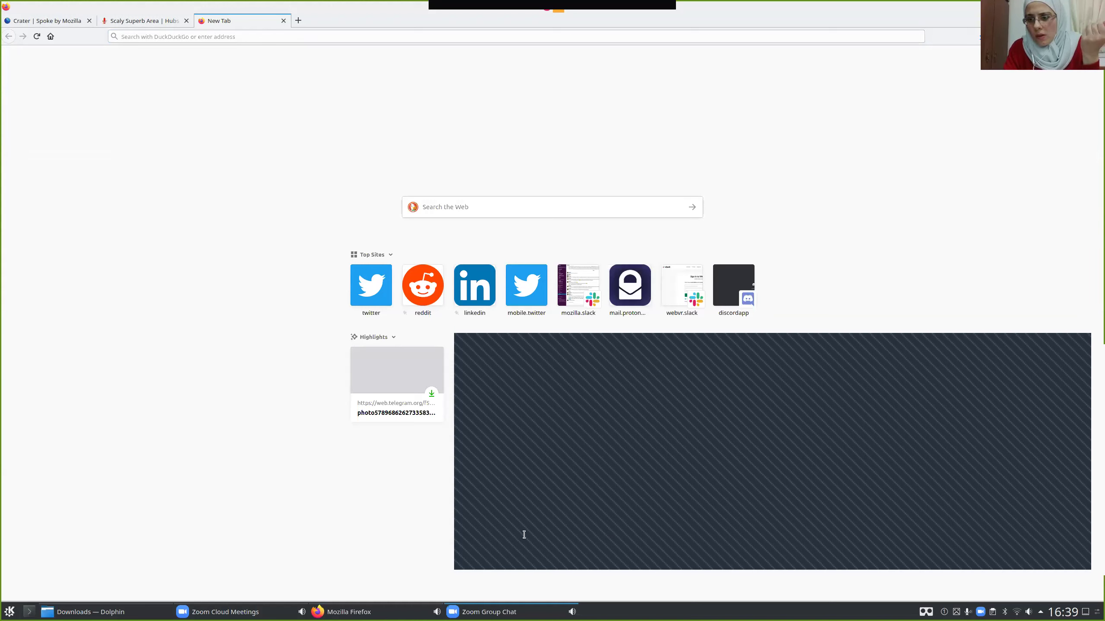
pyautogui.click(235, 374)
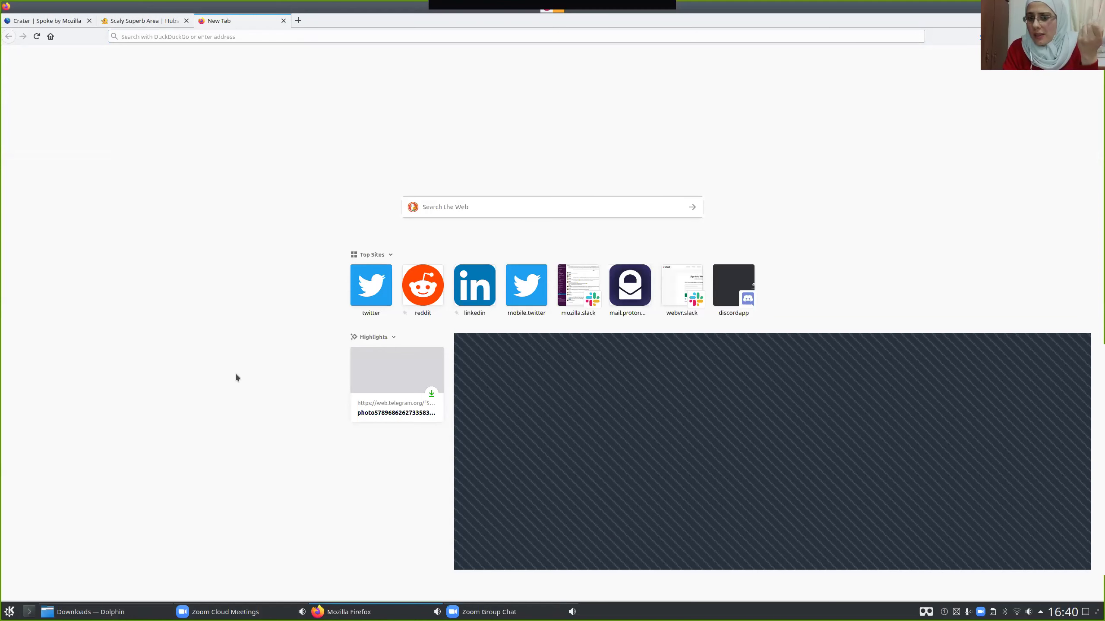
pyautogui.write('spoke')
pyautogui.press('Down')
pyautogui.press('Down')
pyautogui.hotkey('ctrl', 'a')
pyautogui.hotkey('ctrl', 'x')
# Check the group chat, move it aside and bring Firefox back in front.
pyautogui.click(549, 525)
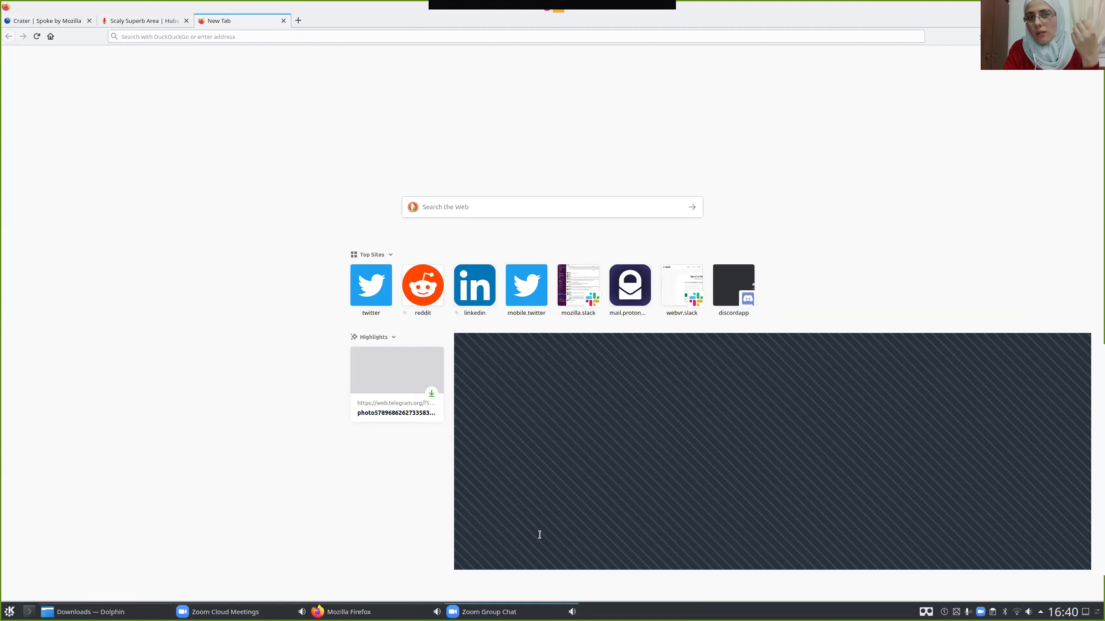
pyautogui.click(161, 220)
pyautogui.moveTo(962, 363); pyautogui.dragTo(737, 368)
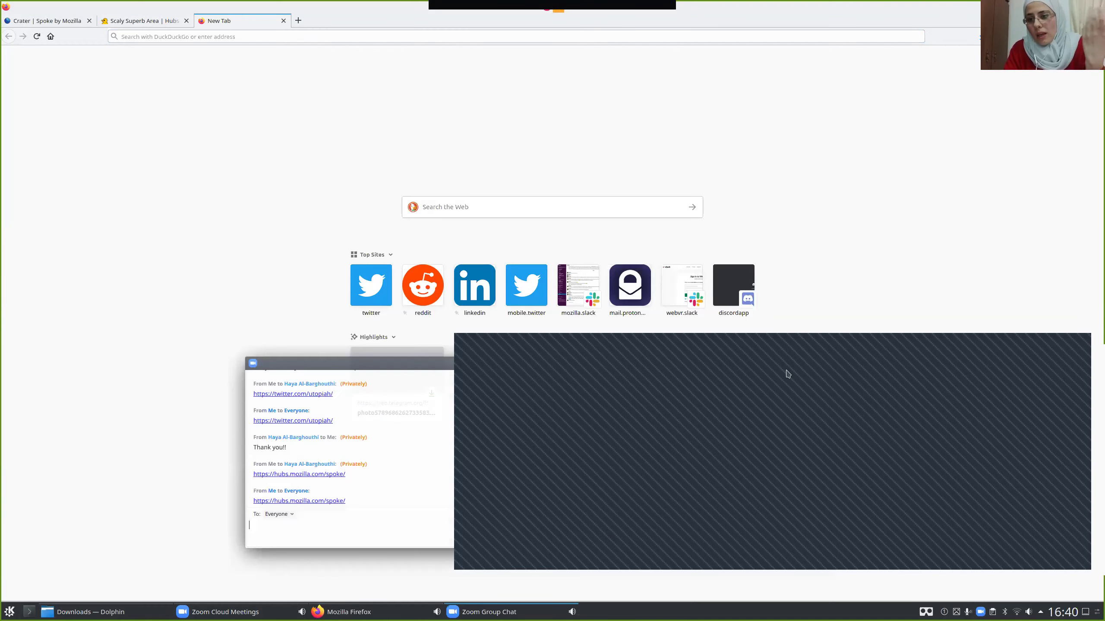
pyautogui.click(875, 445)
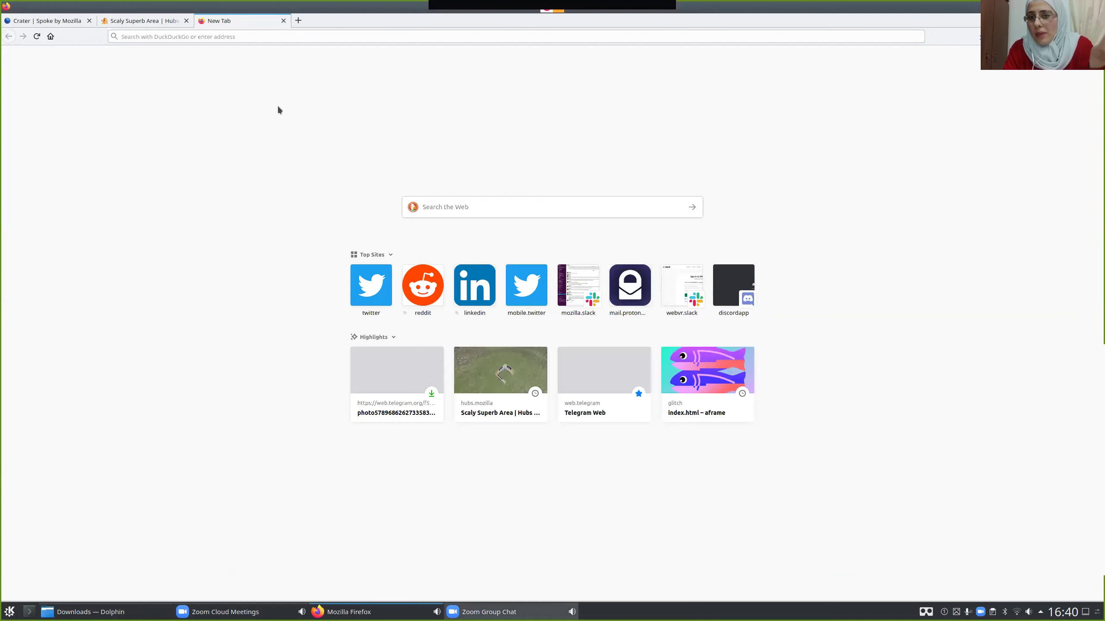
# Paste the Spoke address, open the Projects list, then close that tab and return to Crater.
pyautogui.hotkey('ctrl', 'v')
pyautogui.press('Return')
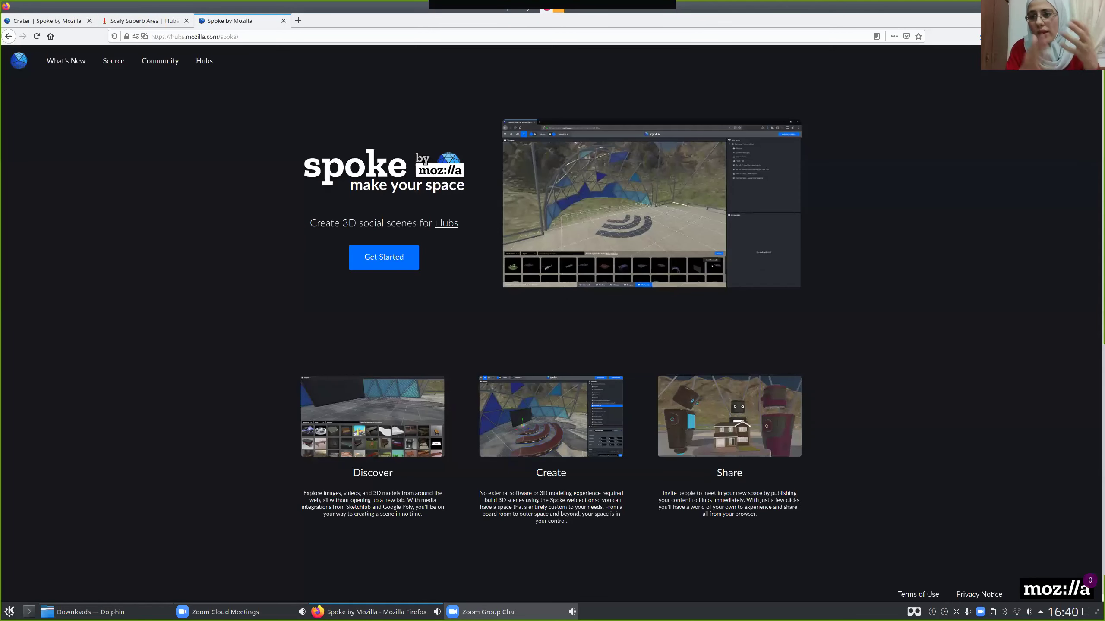
pyautogui.click(384, 257)
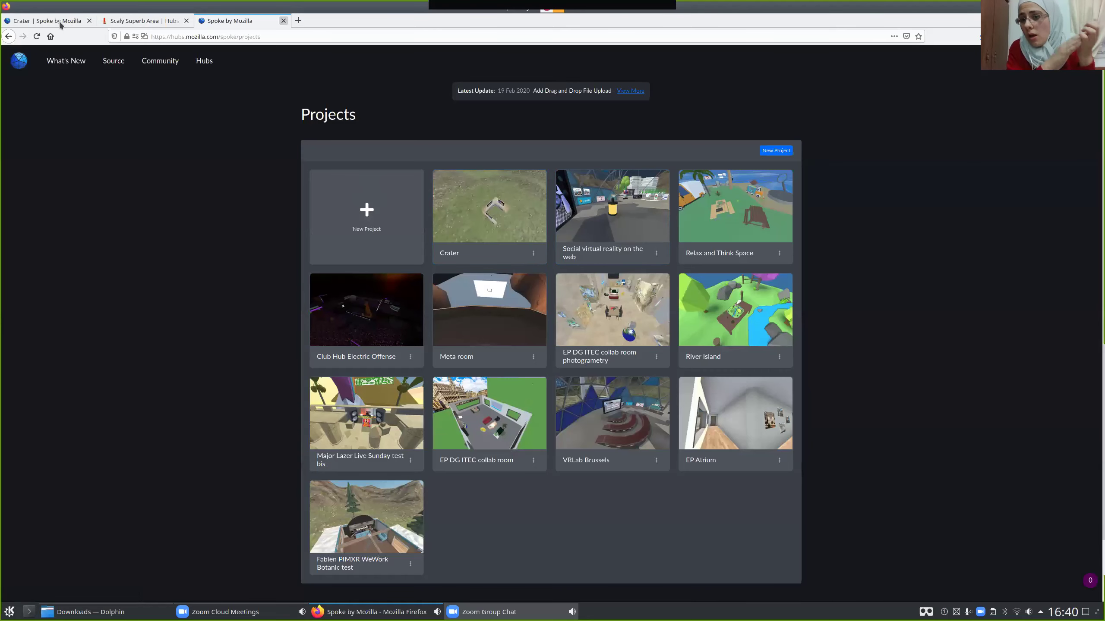
pyautogui.click(283, 20)
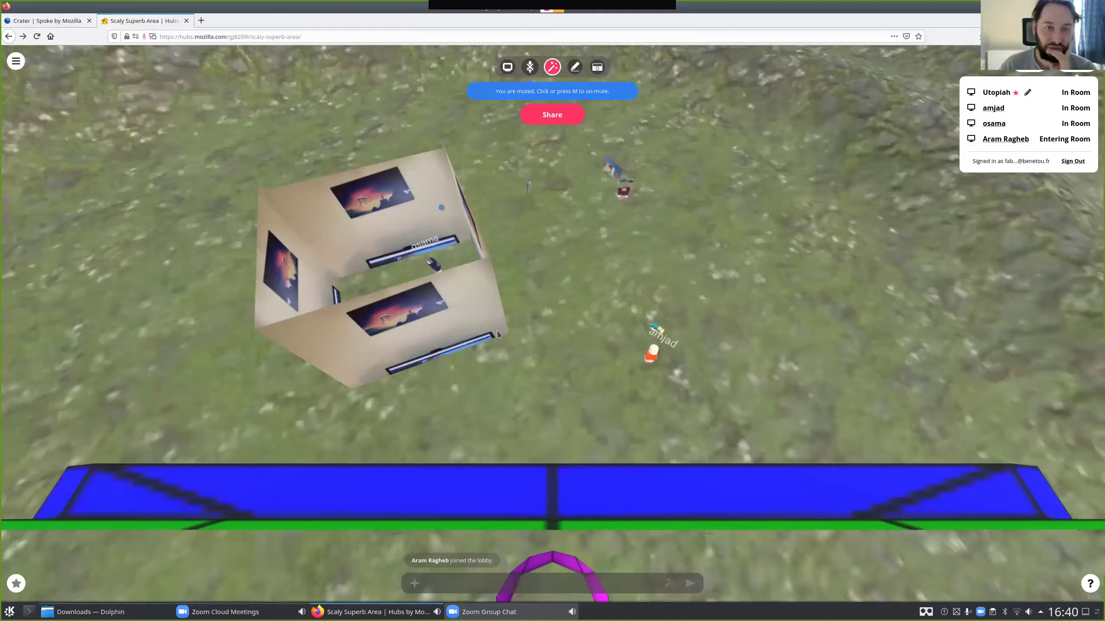
pyautogui.hotkey('ctrl', 'Tab')
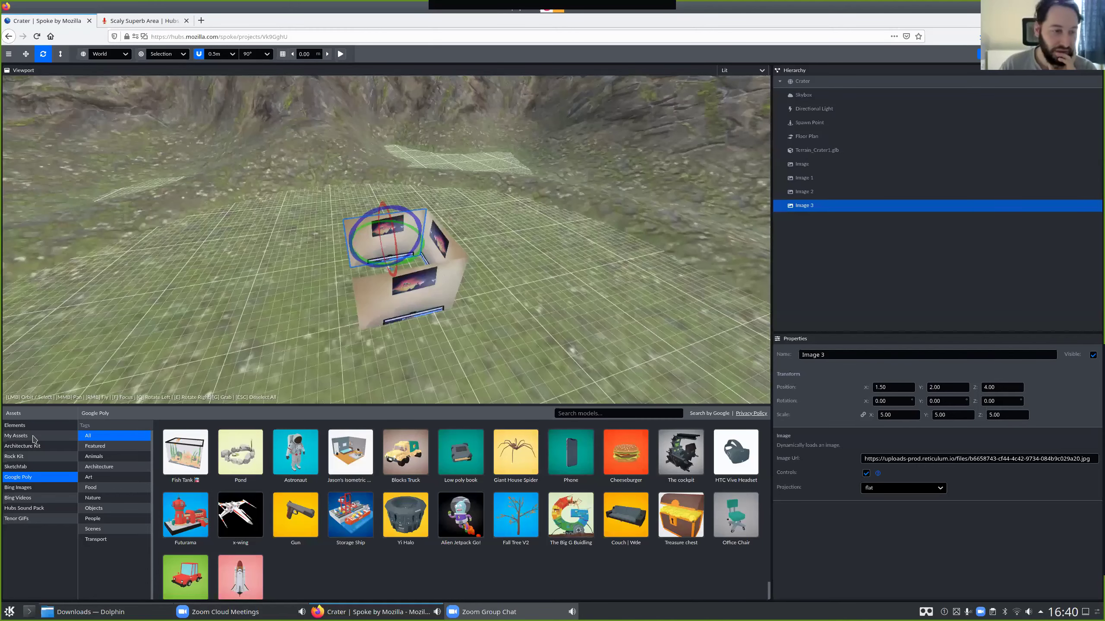
# Delete all four Image panels from the scene.
pyautogui.moveTo(433, 283); pyautogui.dragTo(497, 253)
pyautogui.moveTo(512, 338); pyautogui.dragTo(462, 317)
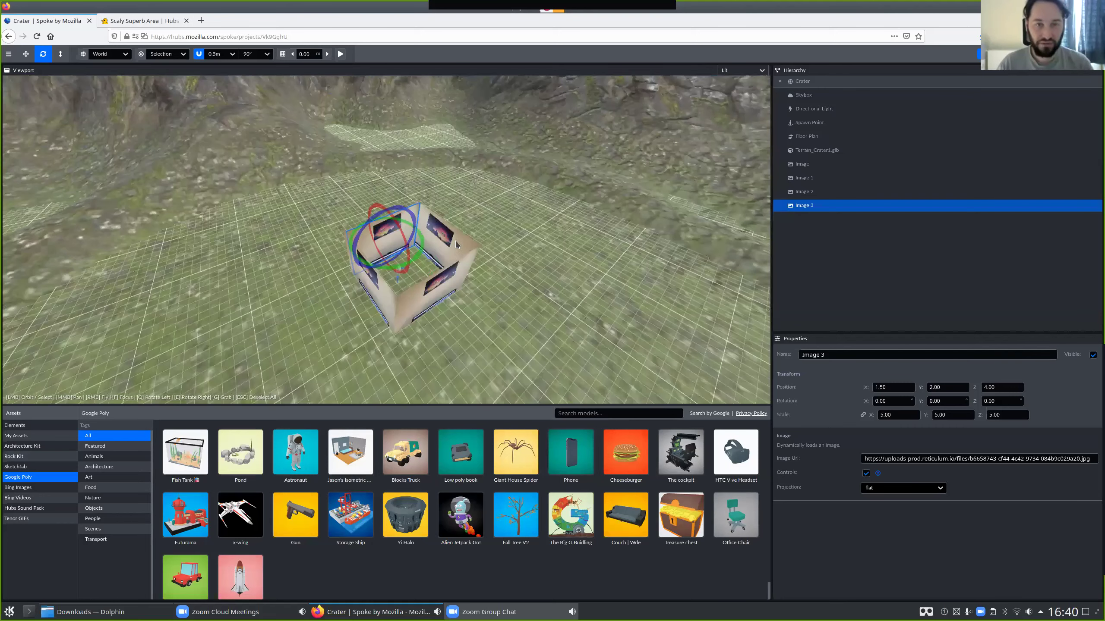
pyautogui.click(849, 165)
pyautogui.hotkey('ctrl', 'd')
pyautogui.keyDown('shift'); pyautogui.click(849, 191); pyautogui.keyUp('shift')
pyautogui.keyDown('shift'); pyautogui.click(848, 206); pyautogui.keyUp('shift')
pyautogui.press('Delete')
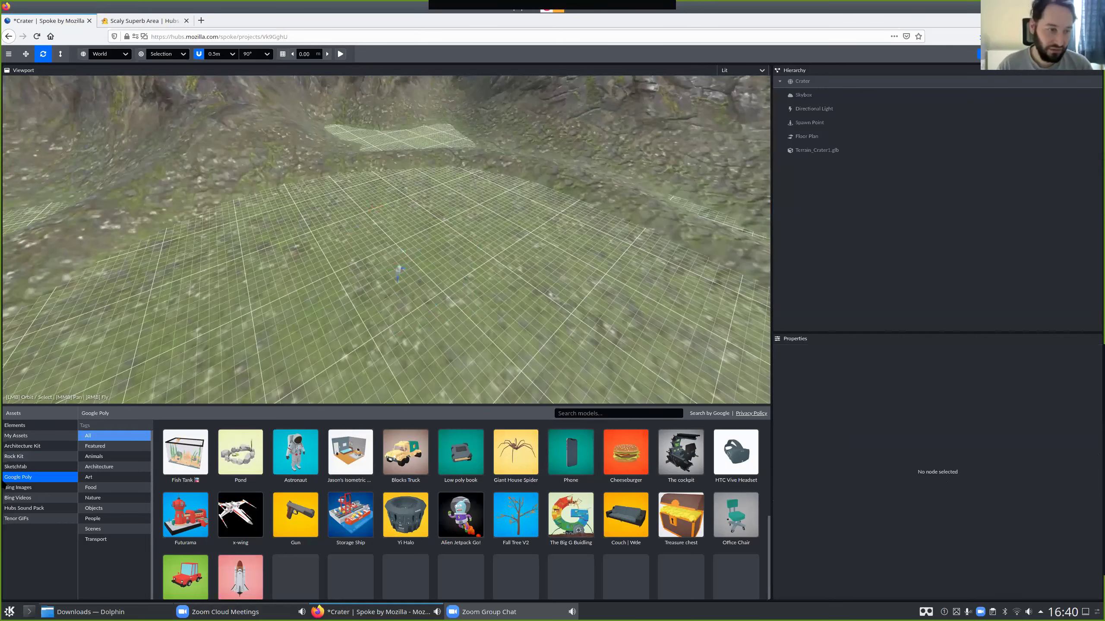
# Place a Floor_OneSided_2x2_Base tile from the Architecture Kit into the scene.
pyautogui.click(44, 447)
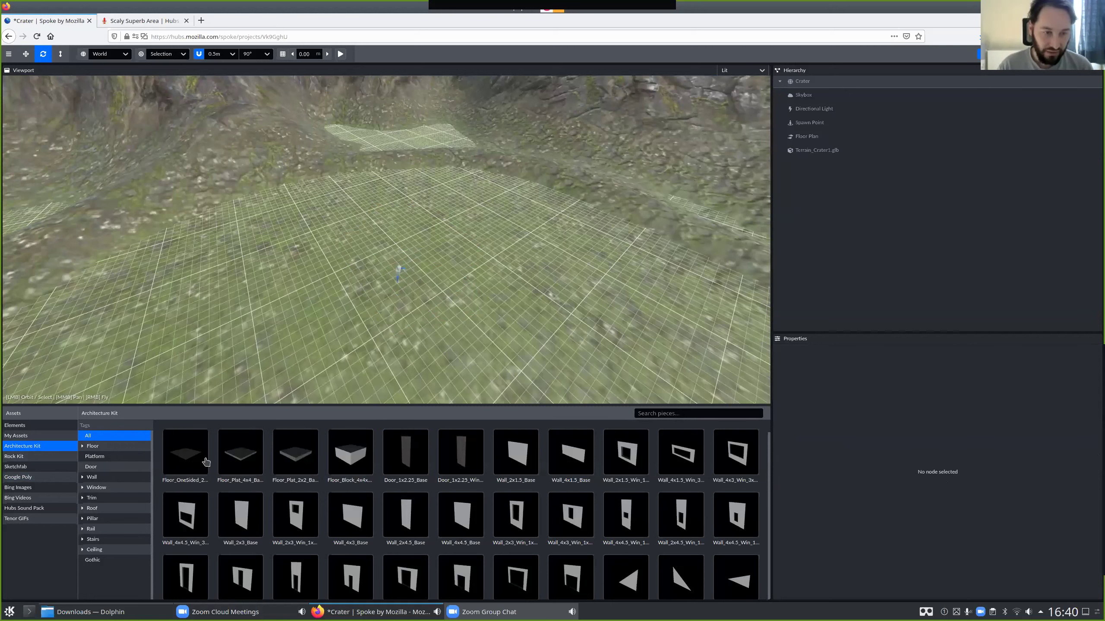
pyautogui.moveTo(203, 455)
pyautogui.moveTo(204, 455); pyautogui.dragTo(418, 296)
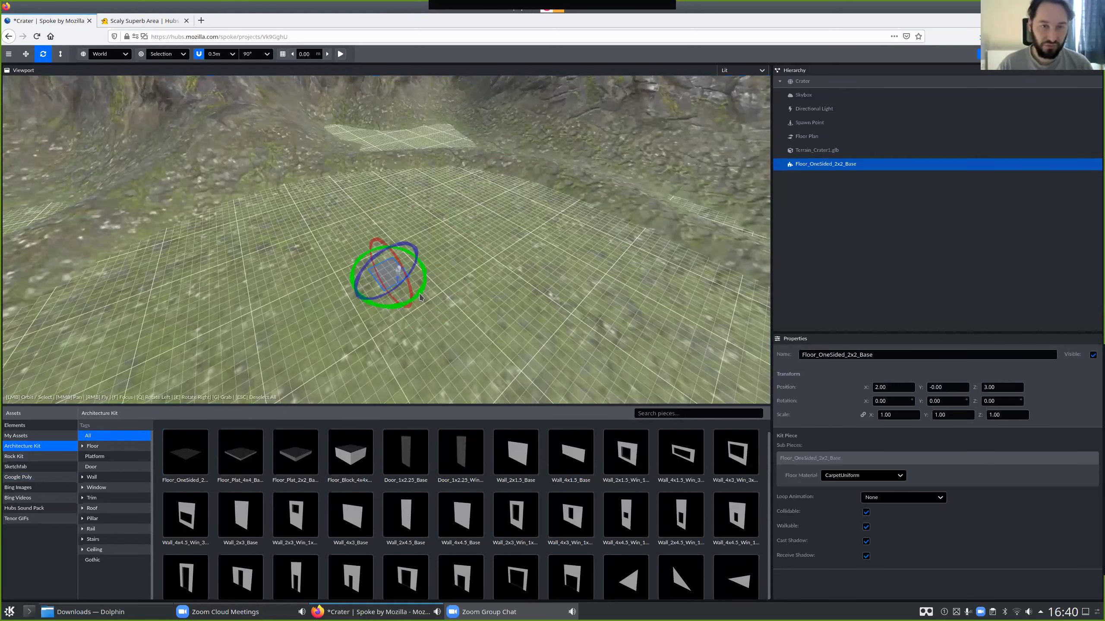
pyautogui.hotkey('ctrl', 'd')
pyautogui.moveTo(402, 287)
pyautogui.mouseDown()
pyautogui.moveTo(408, 276)
pyautogui.moveTo(406, 290)
pyautogui.mouseUp()
pyautogui.press('Delete')
# Add more Floor_OneSided_2x2_Base tiles beside the first, making four in a row.
pyautogui.moveTo(204, 443); pyautogui.dragTo(396, 285)
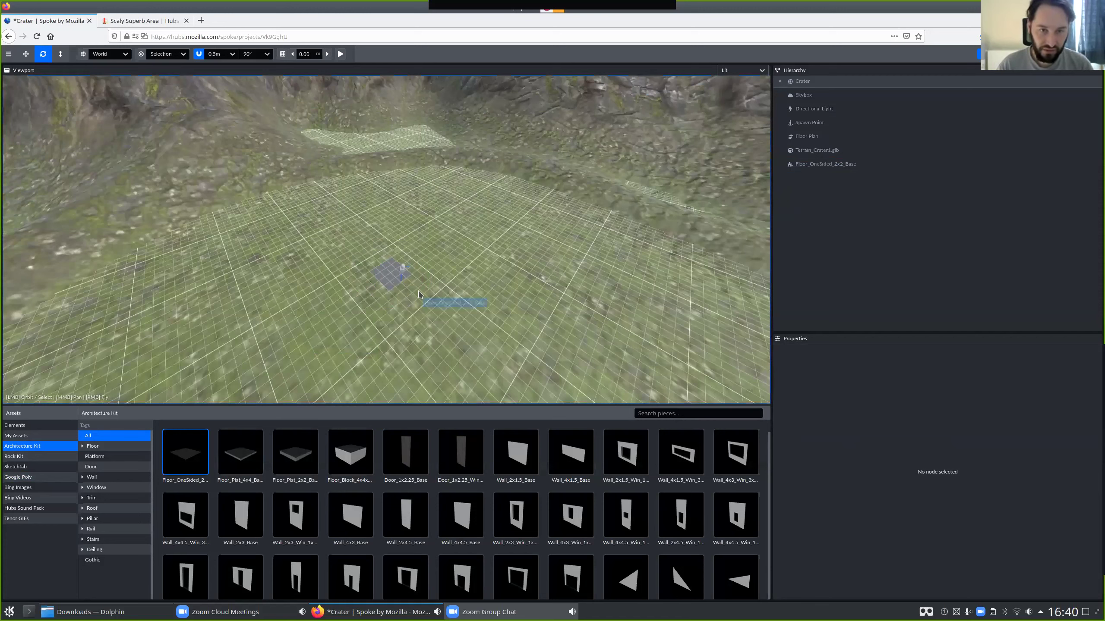
pyautogui.moveTo(419, 295); pyautogui.dragTo(400, 292)
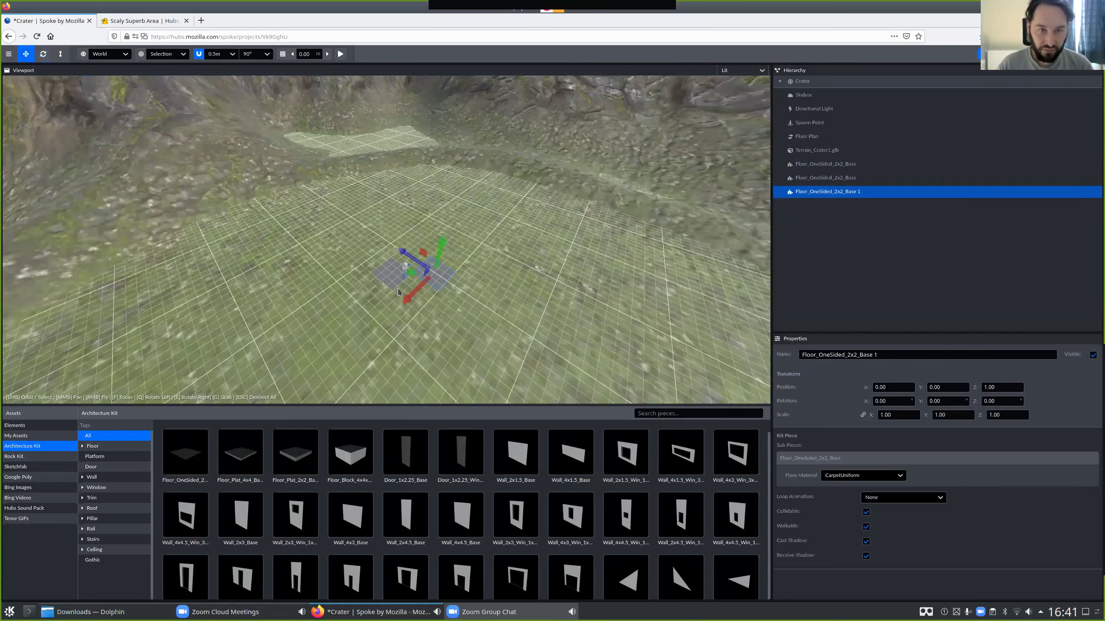
pyautogui.moveTo(398, 290); pyautogui.dragTo(392, 292)
pyautogui.hotkey('ctrl', 'd')
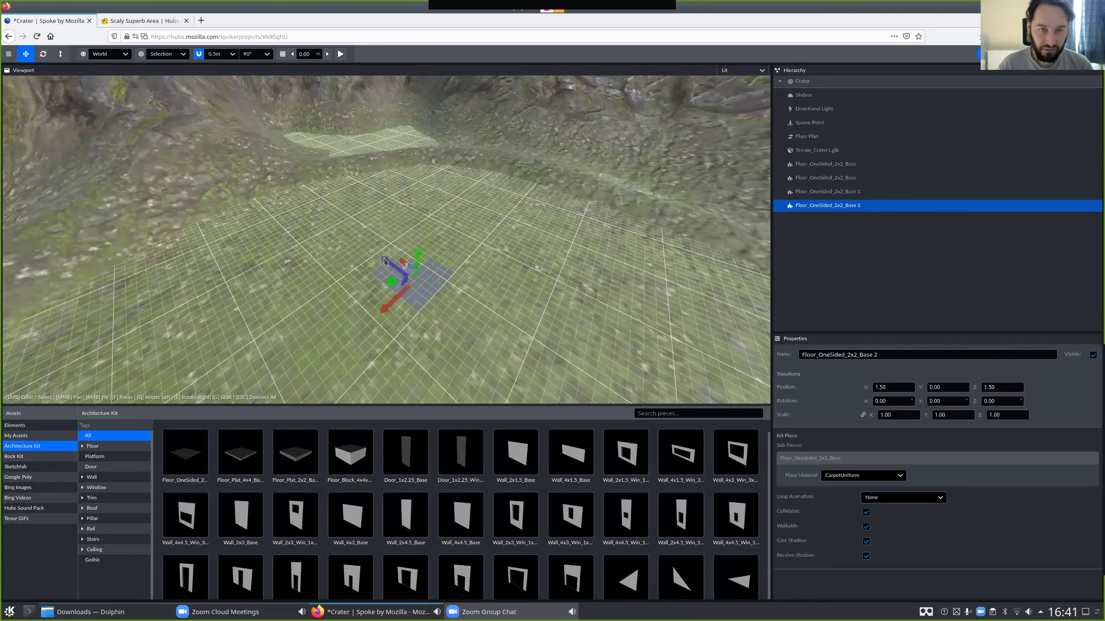
pyautogui.click(391, 257)
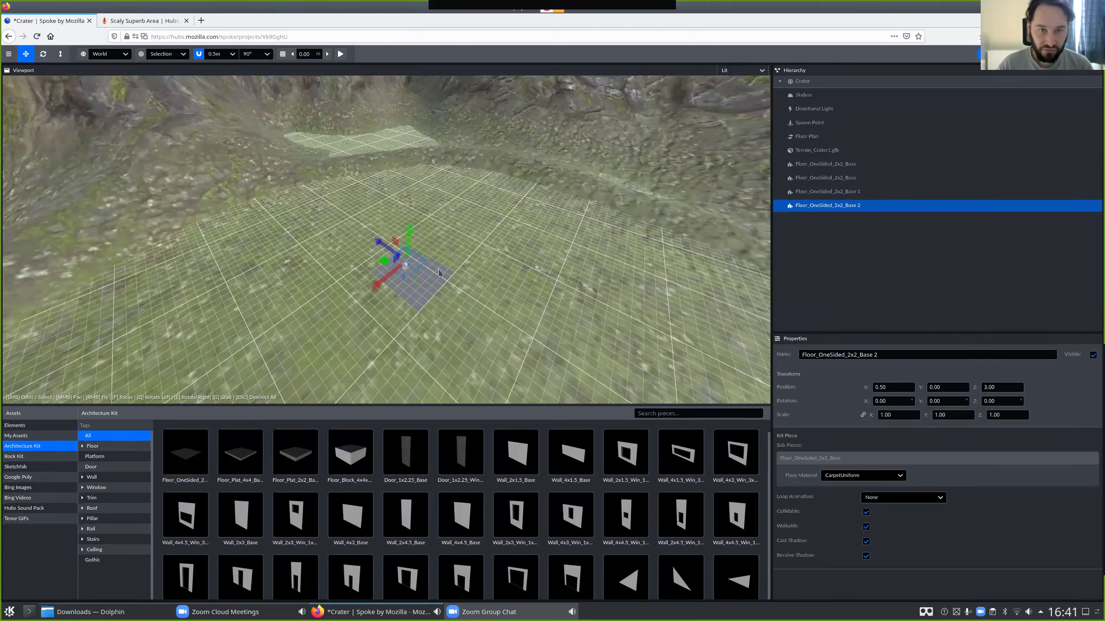
# Duplicate all four floor tiles and set the copies beside the existing floor.
pyautogui.keyDown('shift'); pyautogui.click(911, 168); pyautogui.keyUp('shift')
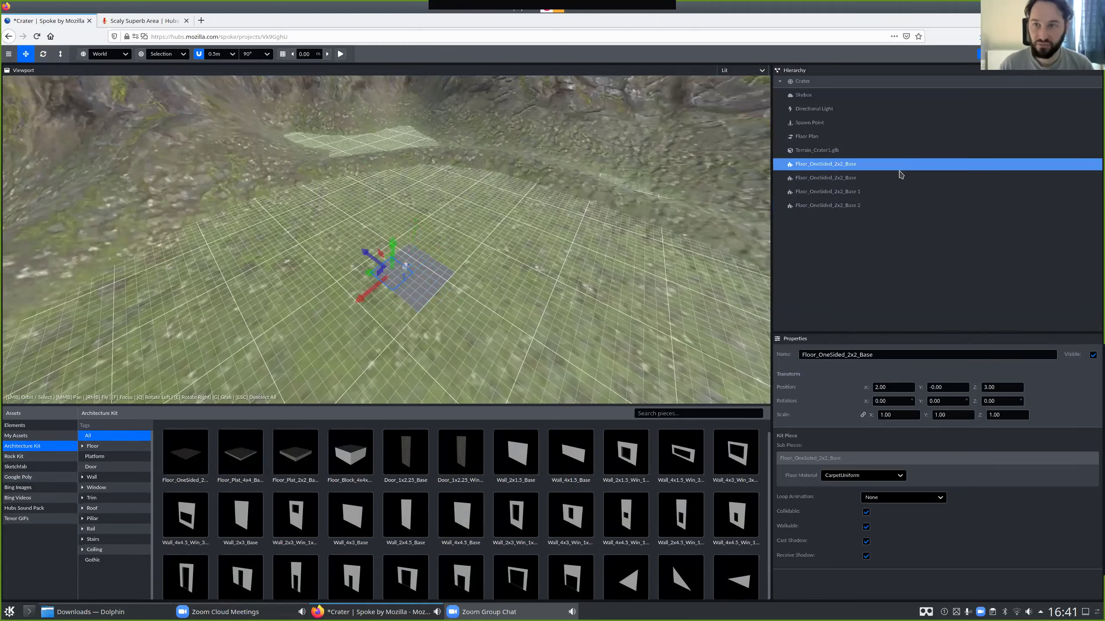
pyautogui.hotkey('ctrl', 'd')
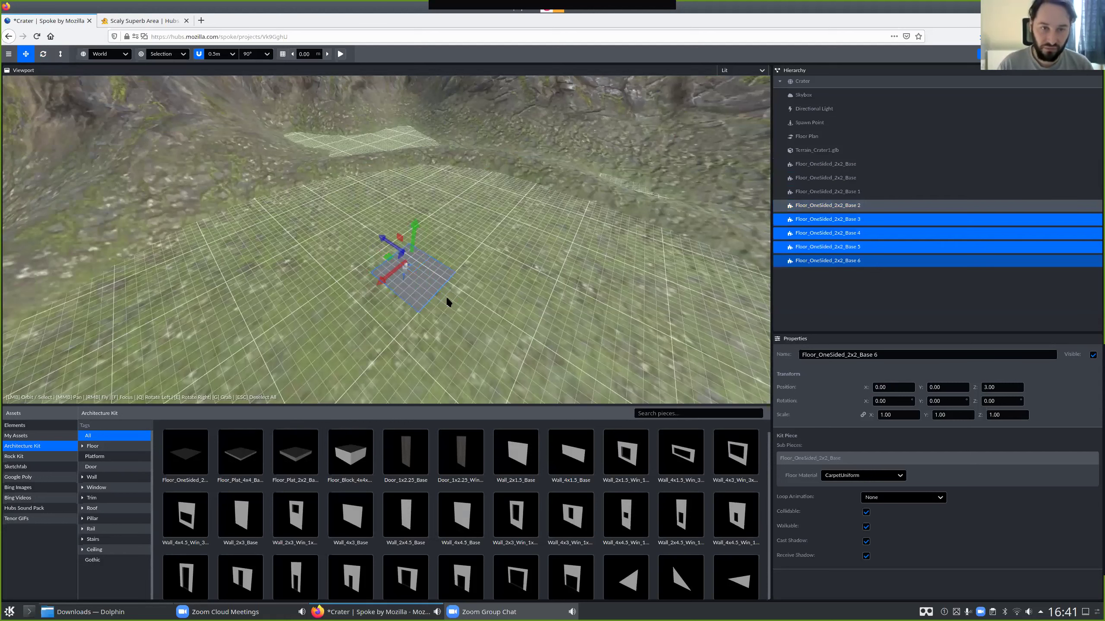
pyautogui.click(431, 289)
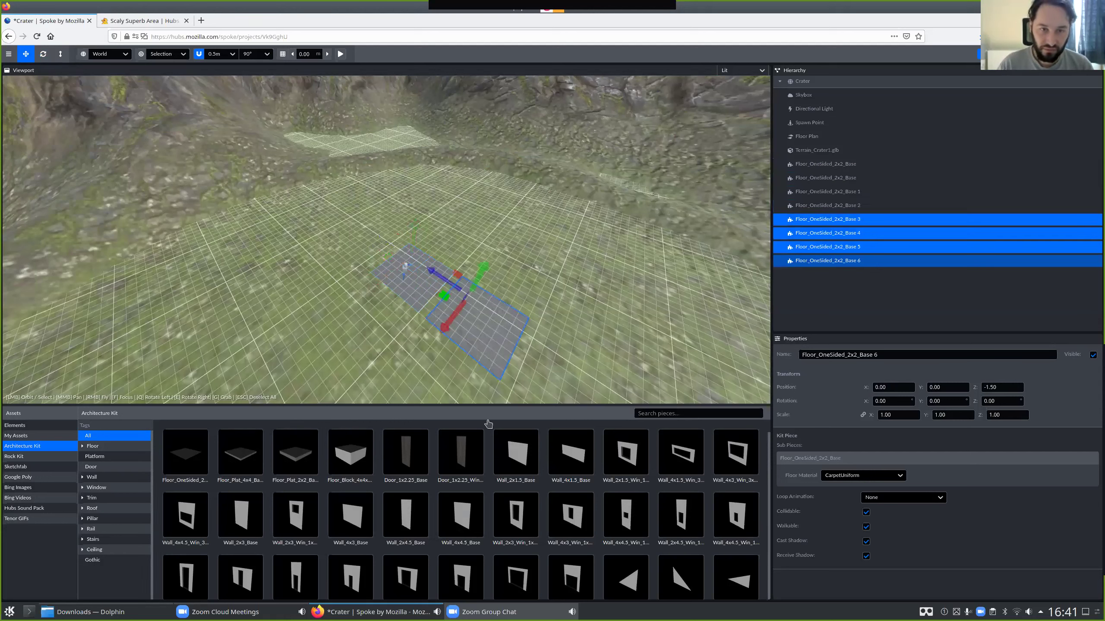
# Place three Wall_2x1.5_Base walls along the floor's edge.
pyautogui.click(512, 461)
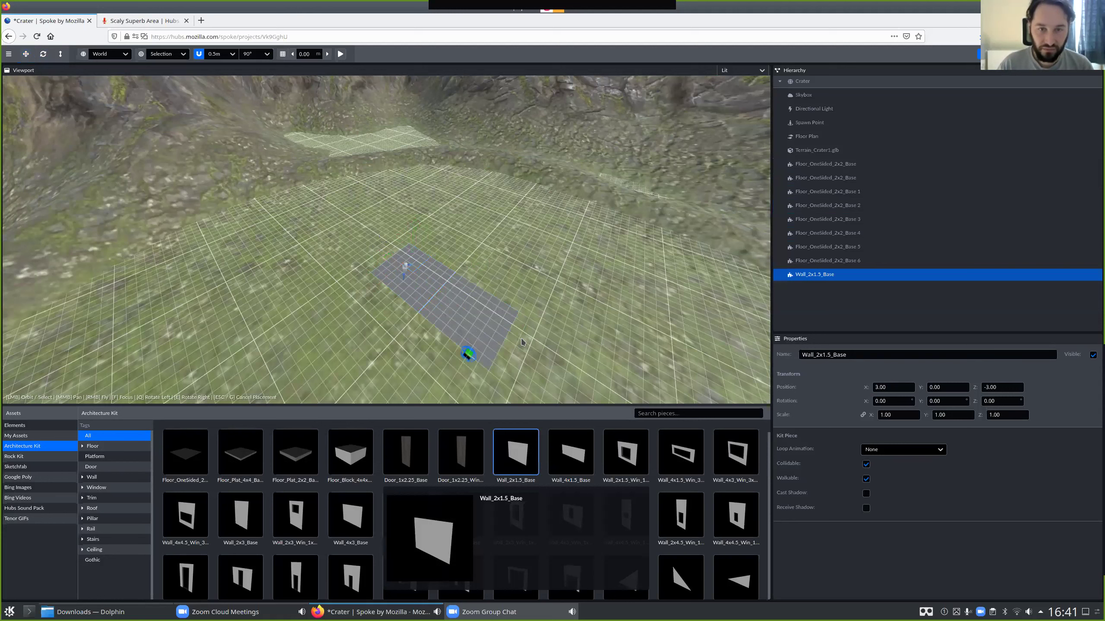
pyautogui.keyDown('shift'); pyautogui.click(512, 346); pyautogui.keyUp('shift')
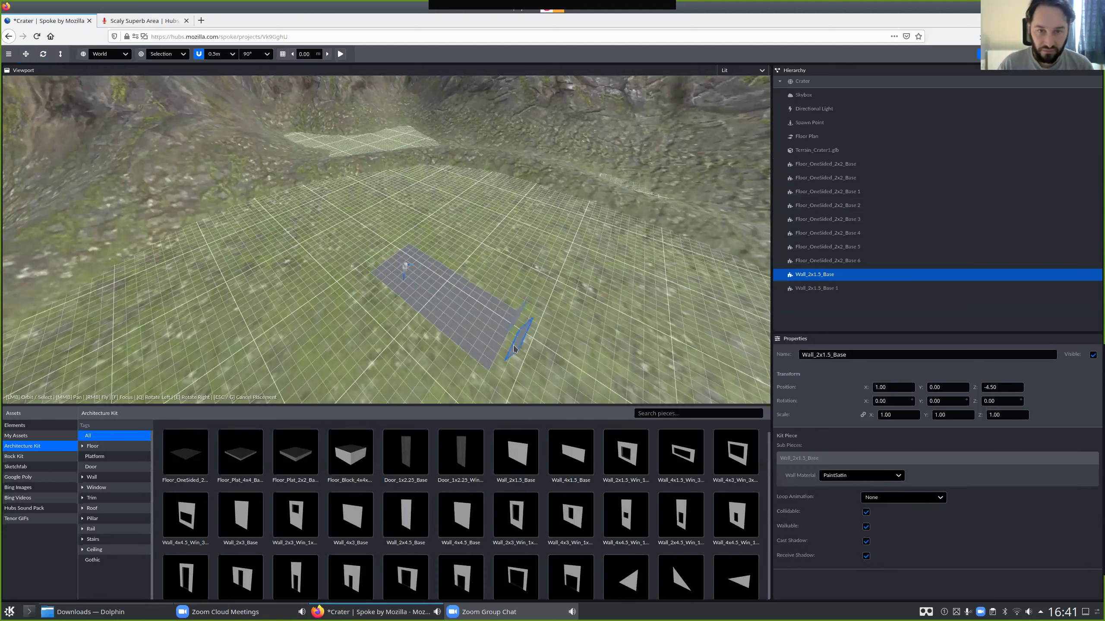
pyautogui.keyDown('shift'); pyautogui.click(490, 369); pyautogui.keyUp('shift')
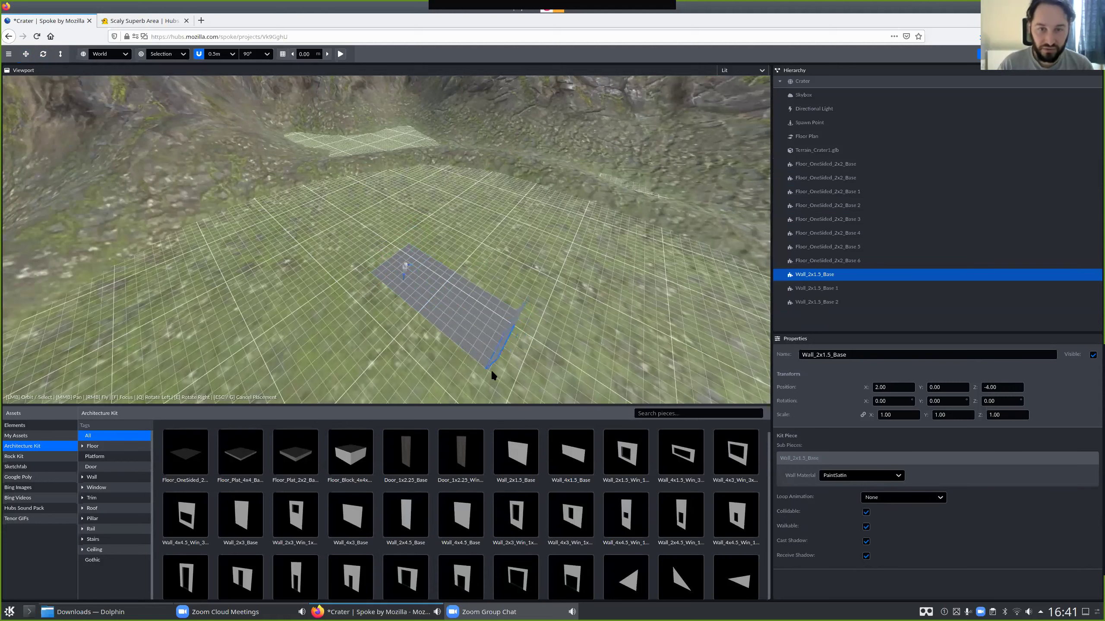
pyautogui.keyDown('shift'); pyautogui.click(492, 375); pyautogui.keyUp('shift')
# Set a Wall_2x3_Win window wall down on the floor.
pyautogui.moveTo(574, 445)
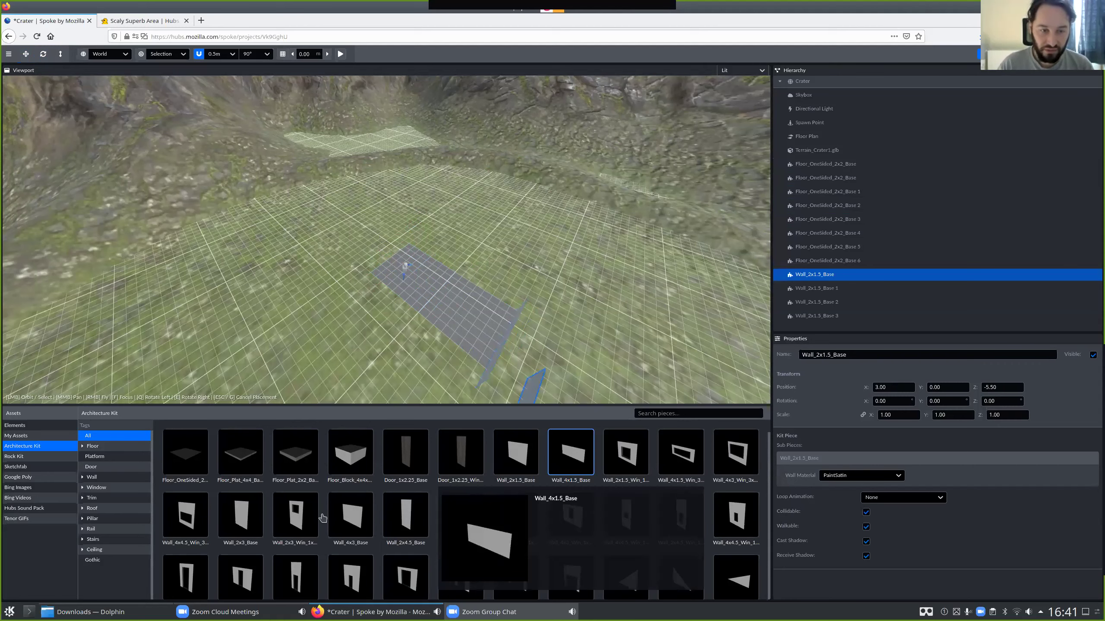
pyautogui.click(308, 519)
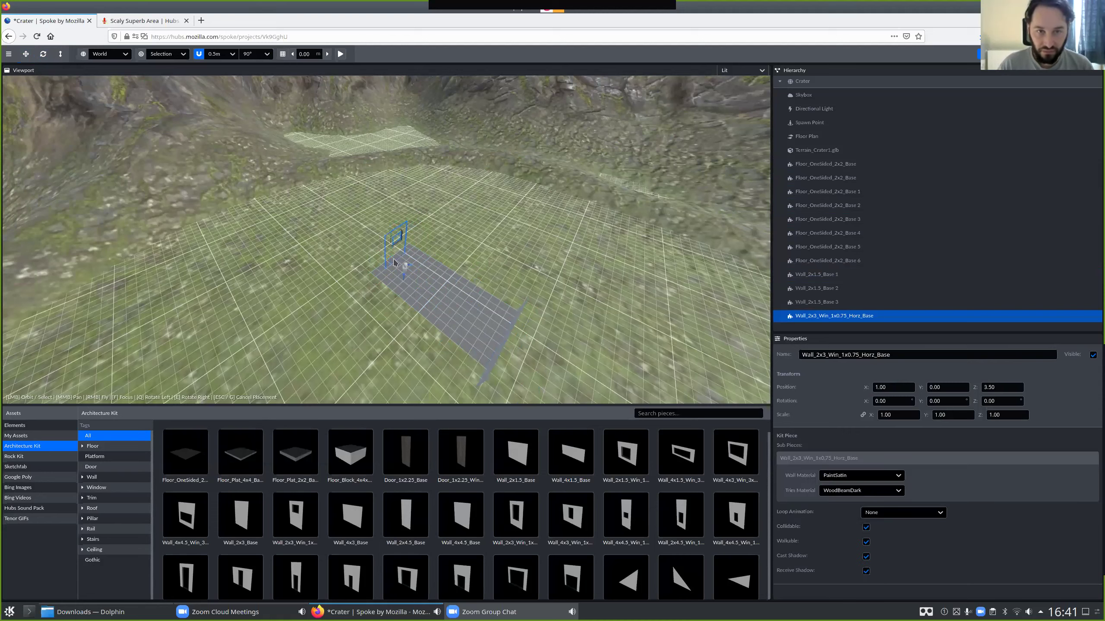
pyautogui.click(386, 253)
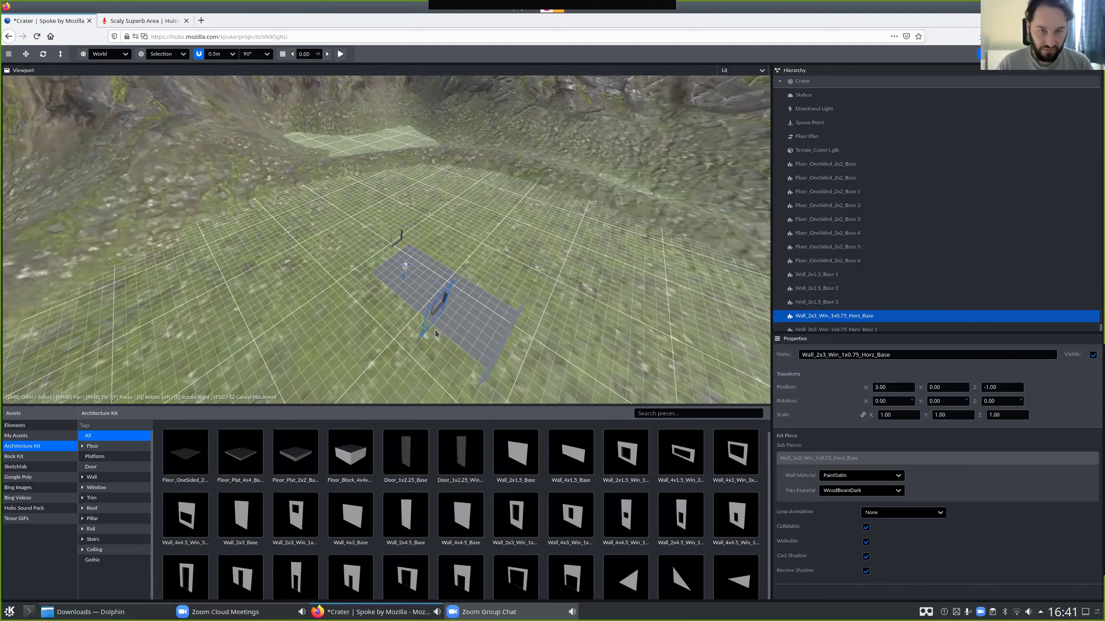
pyautogui.press('Escape')
# Rotate the window wall 180 degrees.
pyautogui.click(401, 247)
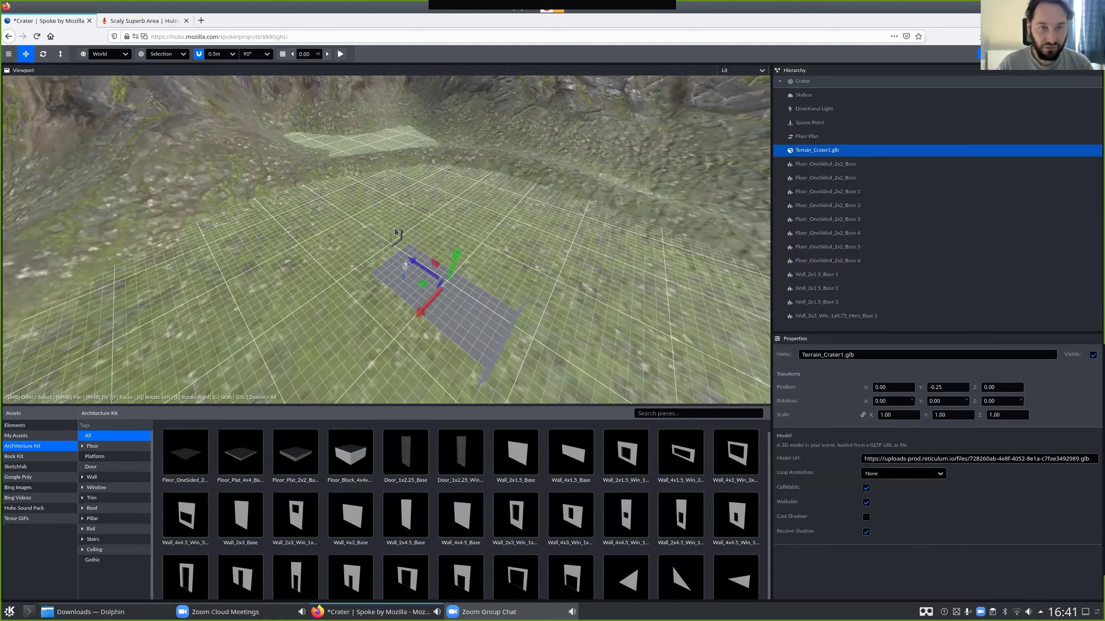
pyautogui.click(404, 274)
pyautogui.press('r')
pyautogui.moveTo(403, 296); pyautogui.dragTo(65, 326)
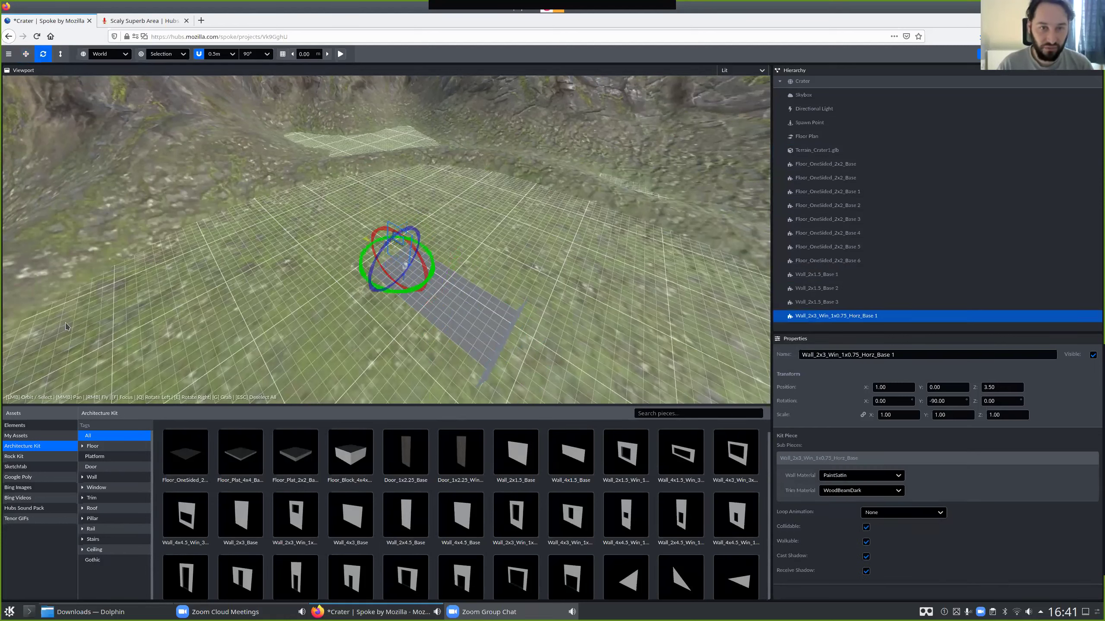
pyautogui.press('e')
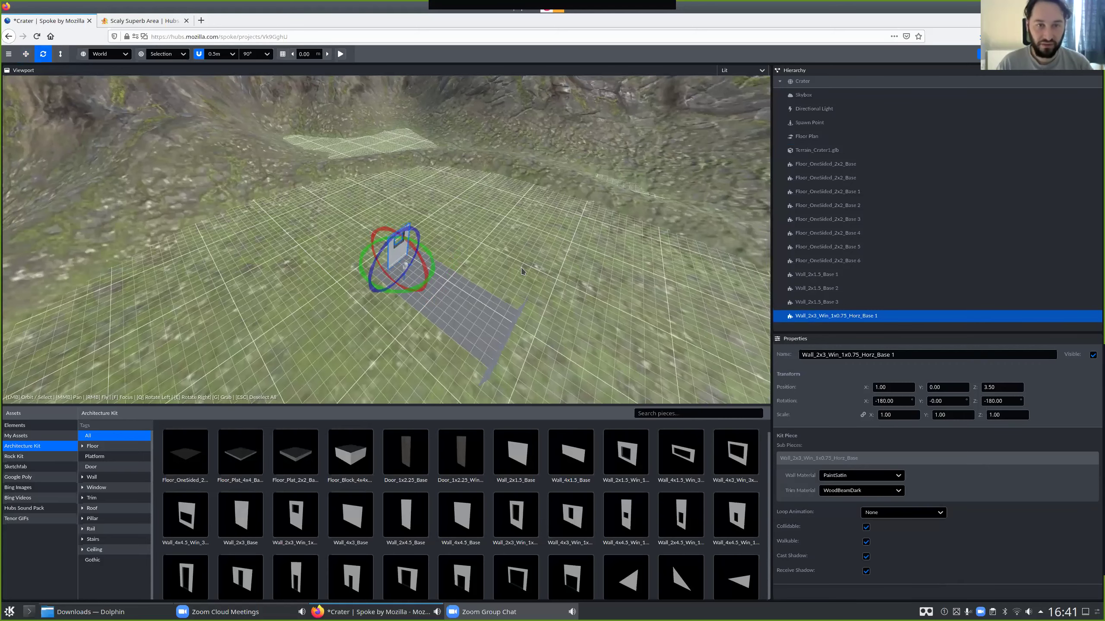
pyautogui.moveTo(521, 268); pyautogui.dragTo(400, 273)
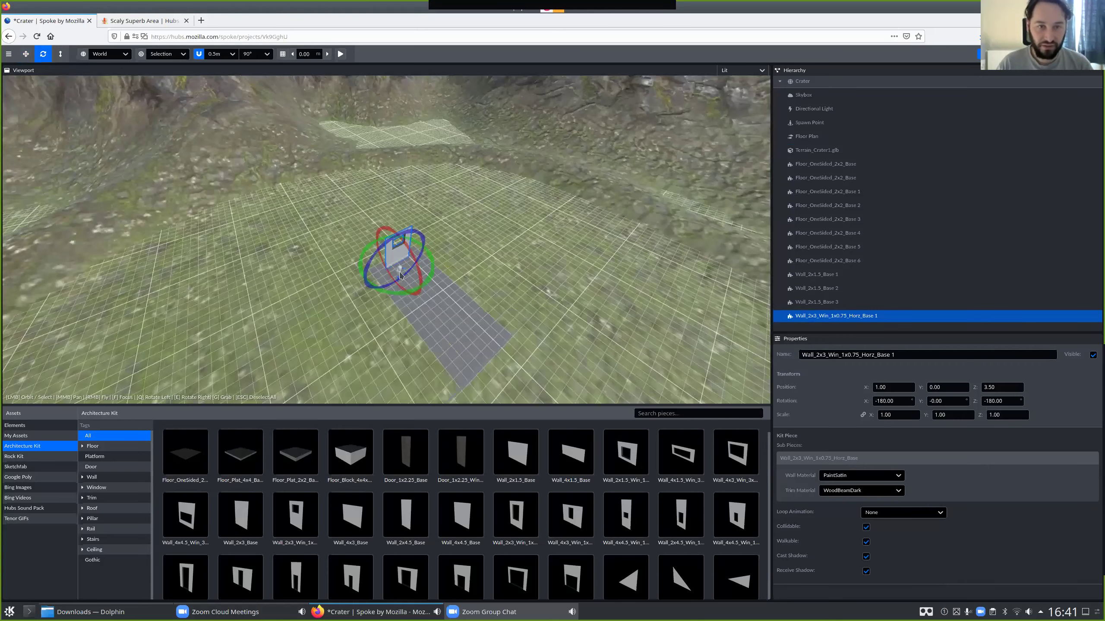
# Duplicate the three edge walls, turn the copies 90 degrees and move them to the floor's other side.
pyautogui.click(438, 292)
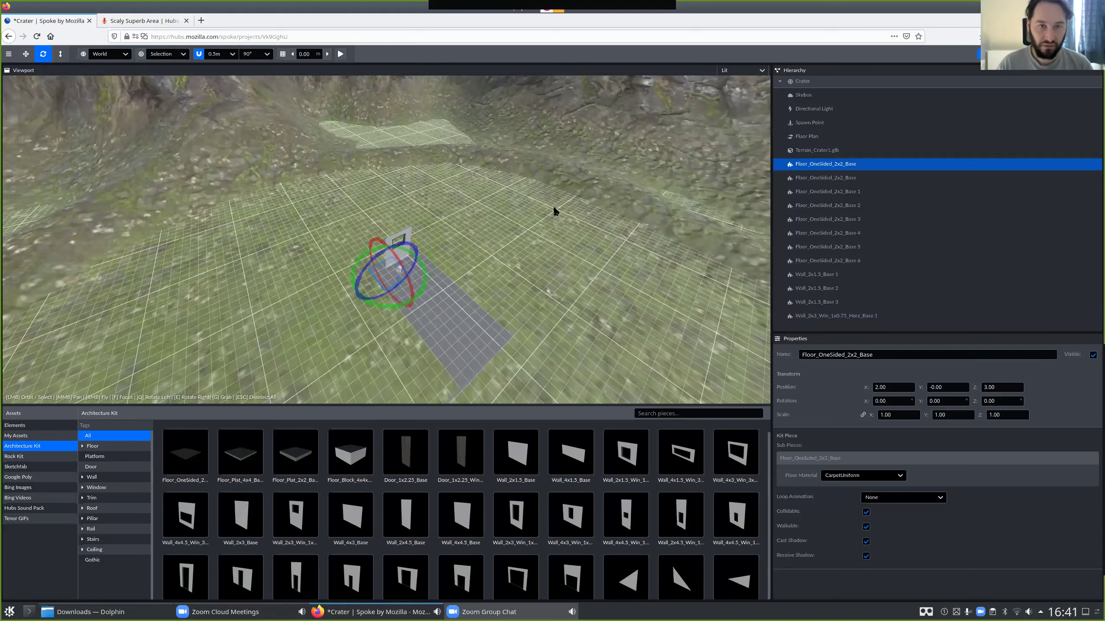
pyautogui.press('f')
pyautogui.moveTo(556, 212); pyautogui.dragTo(255, 160)
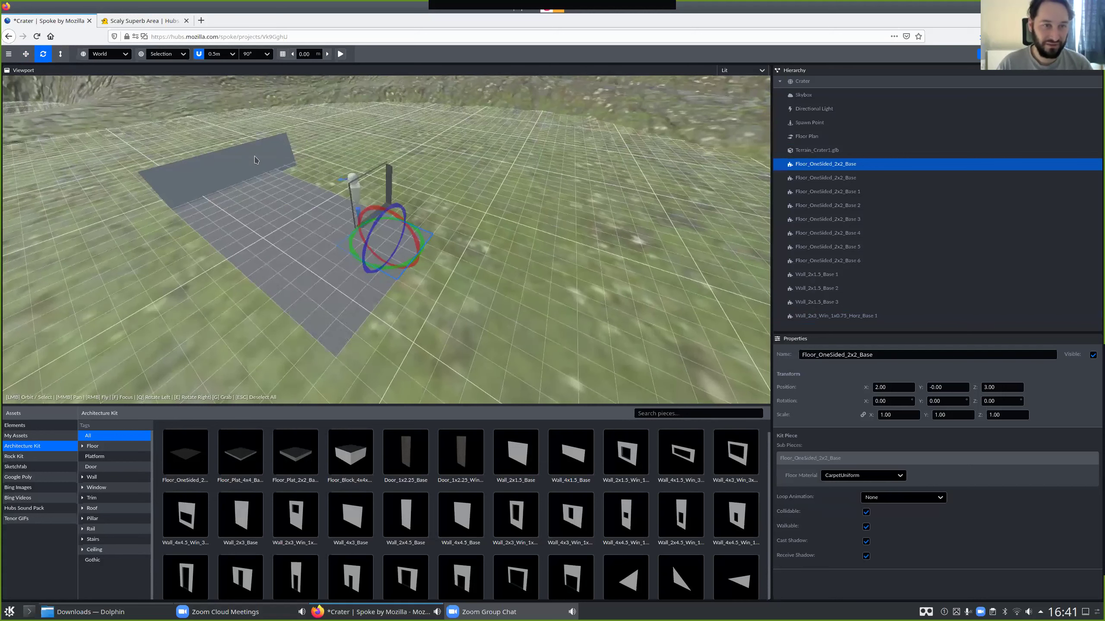
pyautogui.click(188, 185)
pyautogui.keyDown('shift'); pyautogui.click(226, 179); pyautogui.keyUp('shift')
pyautogui.keyDown('shift'); pyautogui.click(266, 175); pyautogui.keyUp('shift')
pyautogui.hotkey('ctrl', 'd')
pyautogui.moveTo(237, 194); pyautogui.dragTo(280, 179)
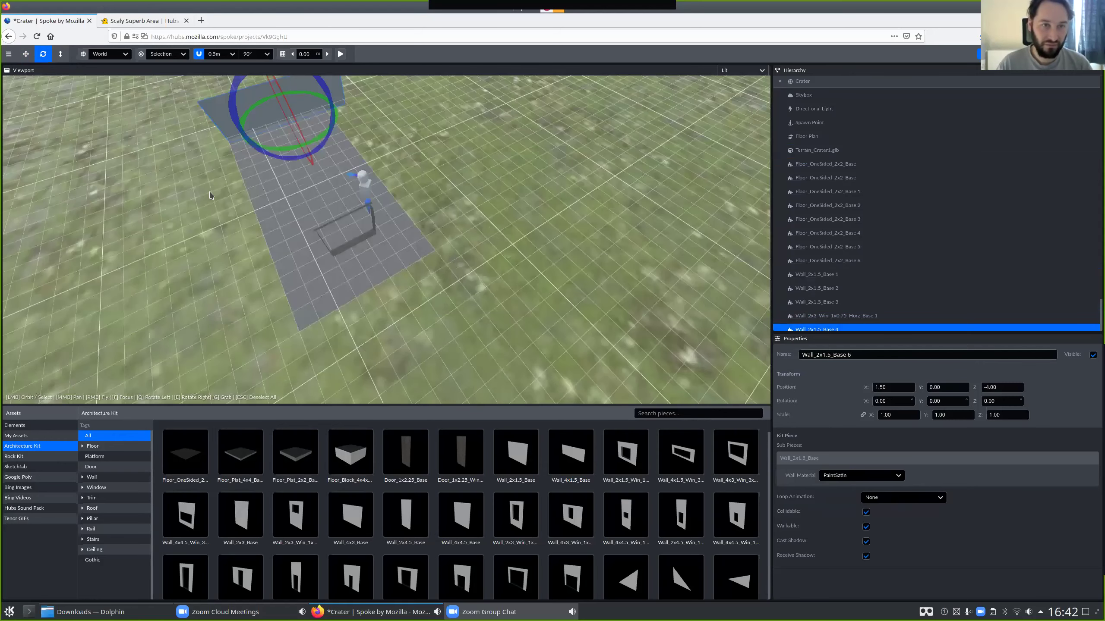
pyautogui.moveTo(193, 190); pyautogui.dragTo(204, 187)
pyautogui.press('e')
pyautogui.press('t')
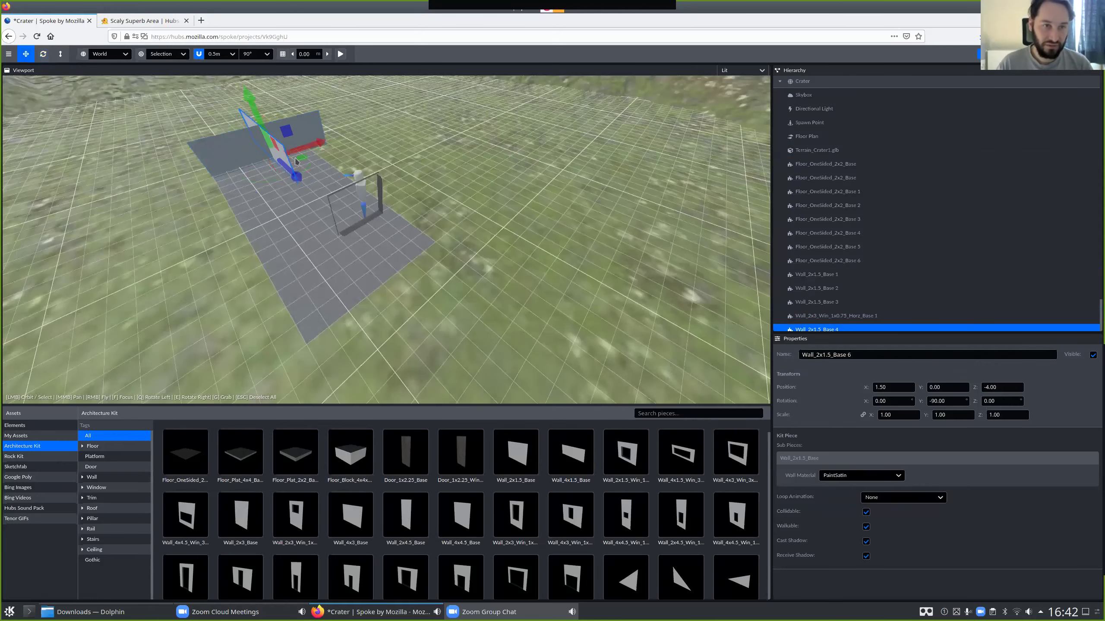
pyautogui.moveTo(369, 175); pyautogui.dragTo(358, 158)
# Copy the walls twice more, sliding them along the edge and onto the floor's left edge.
pyautogui.hotkey('ctrl', 'd')
pyautogui.hotkey('ctrl', 'd')
pyautogui.hotkey('ctrl', 'd')
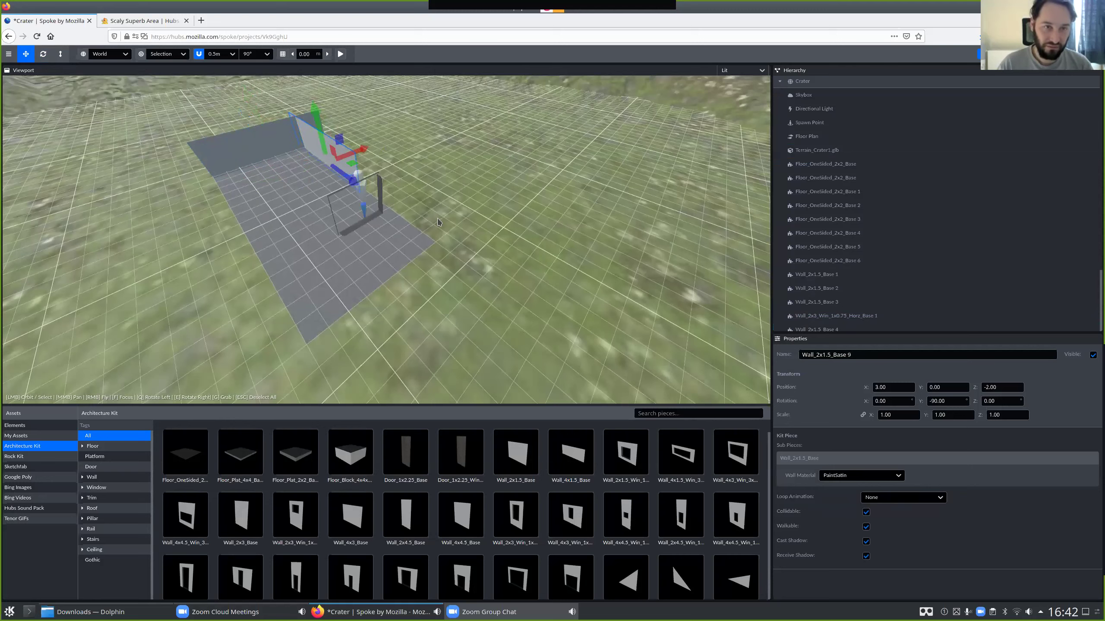
pyautogui.moveTo(438, 222); pyautogui.dragTo(449, 274)
pyautogui.hotkey('ctrl', 'd')
pyautogui.moveTo(217, 250); pyautogui.dragTo(194, 261)
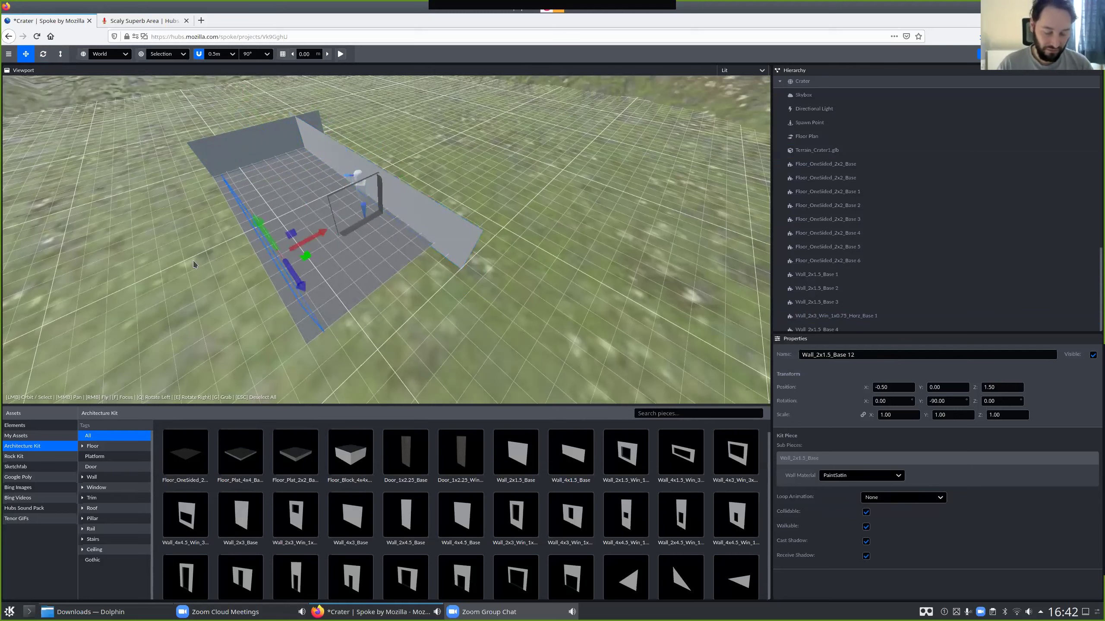
# Turn the left-edge walls to face the opposite way, duplicate them and nudge them into line.
pyautogui.press('r')
pyautogui.press('e')
pyautogui.press('e')
pyautogui.hotkey('ctrl', 'd')
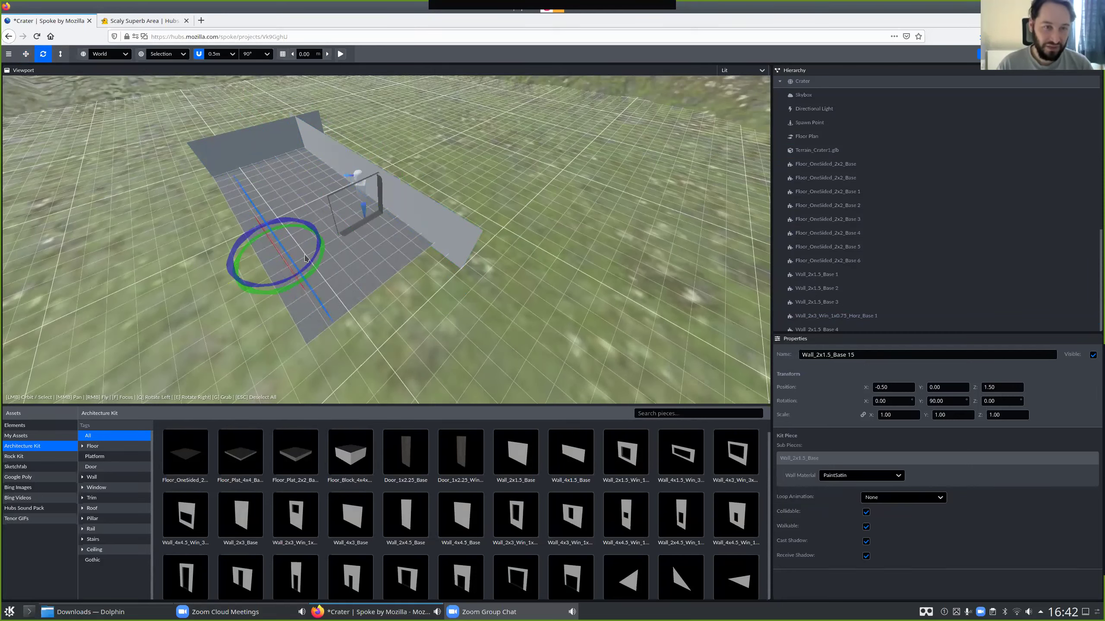
pyautogui.press('t')
pyautogui.press('g')
pyautogui.moveTo(257, 186); pyautogui.dragTo(2, 188)
pyautogui.moveTo(374, 344); pyautogui.dragTo(753, 357)
pyautogui.moveTo(657, 343); pyautogui.dragTo(433, 244)
# Duplicate a wall and rotate it to close off the room's end.
pyautogui.hotkey('ctrl', 'd')
pyautogui.press('r')
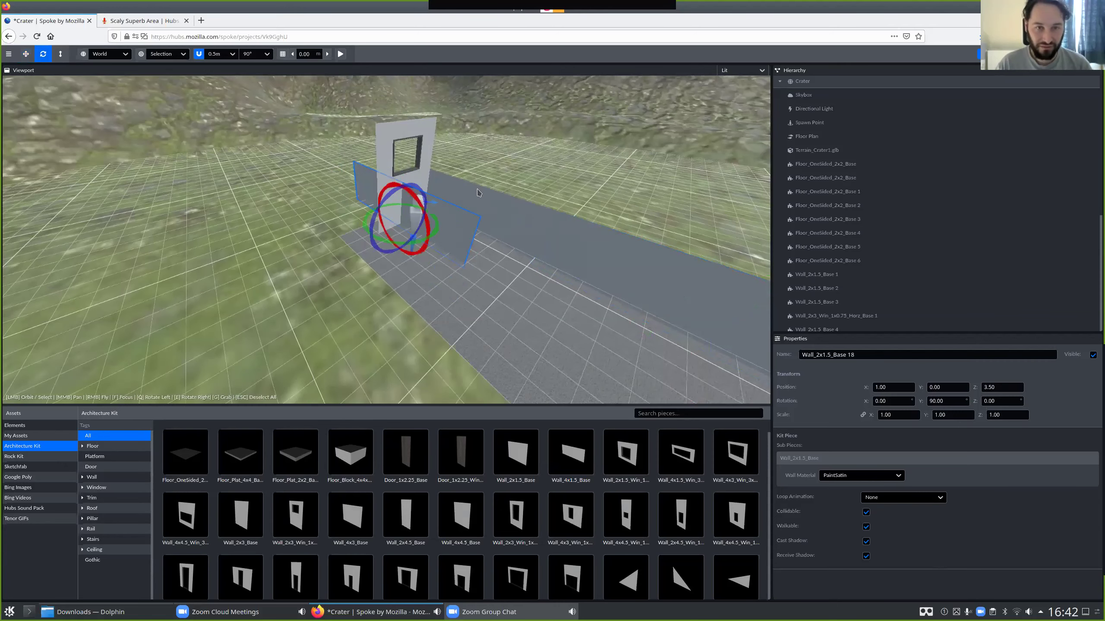
pyautogui.press('q')
pyautogui.moveTo(381, 296); pyautogui.dragTo(469, 326)
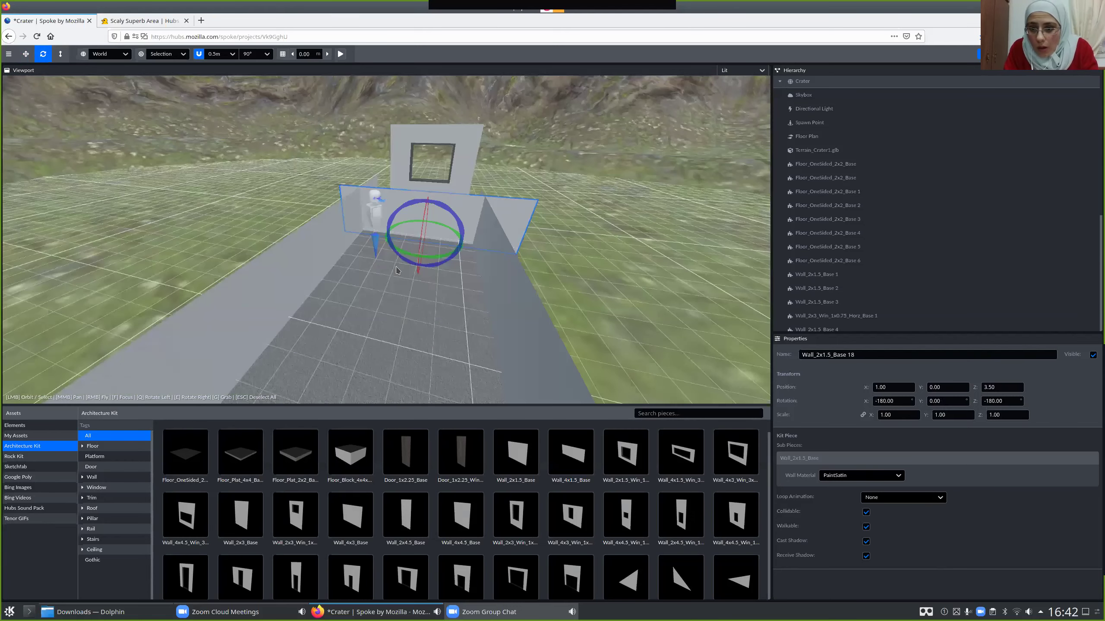
pyautogui.moveTo(396, 270); pyautogui.dragTo(203, 27)
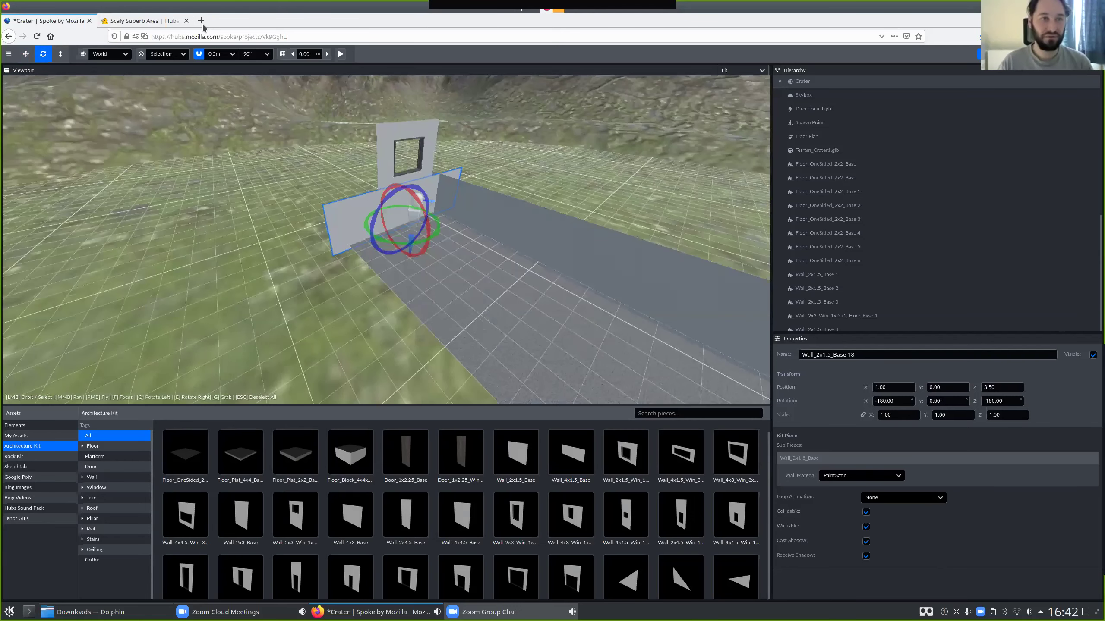
pyautogui.click(202, 25)
pyautogui.write('hubs shortcuts')
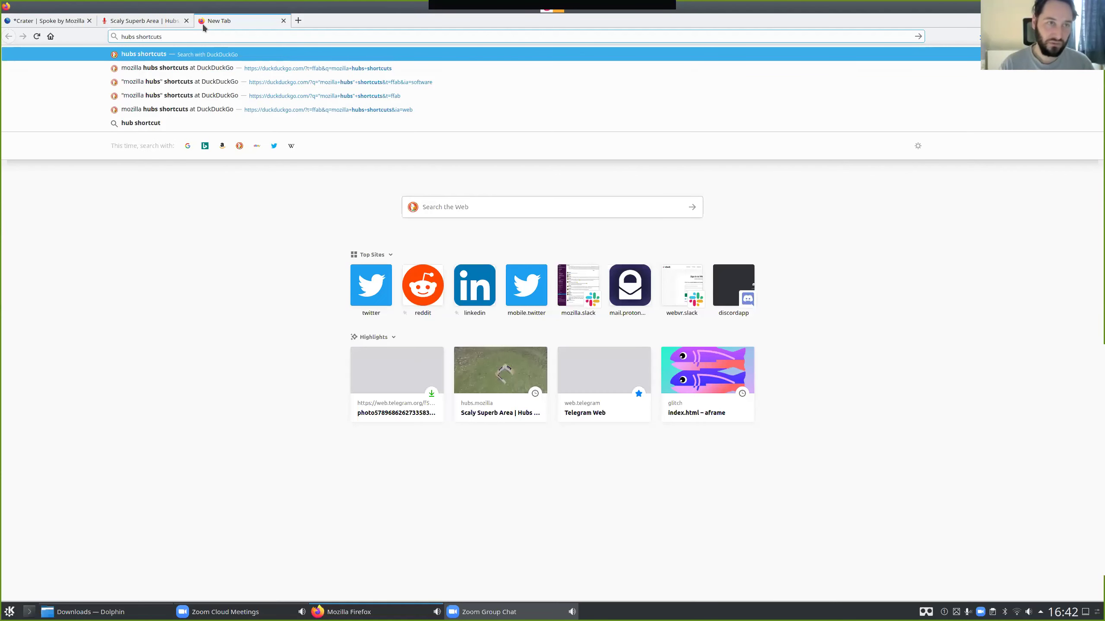
pyautogui.write(' dociument')
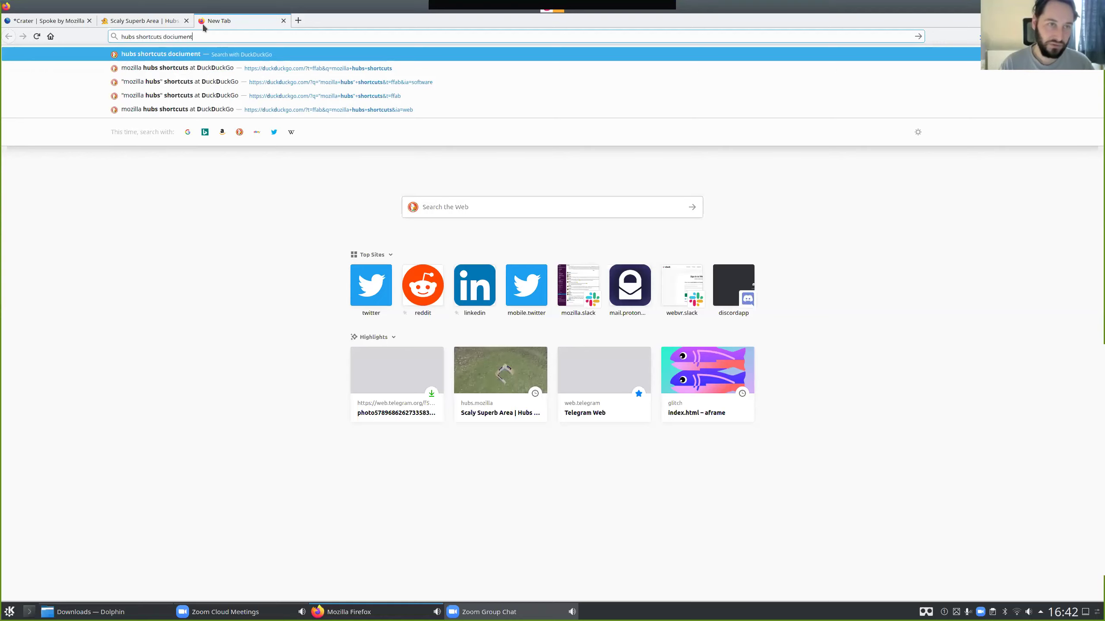
pyautogui.press('BackSpace')
pyautogui.press('BackSpace')
pyautogui.press('BackSpace')
pyautogui.press('BackSpace')
pyautogui.press('BackSpace')
pyautogui.press('BackSpace')
pyautogui.write('umentation')
pyautogui.press('Return')
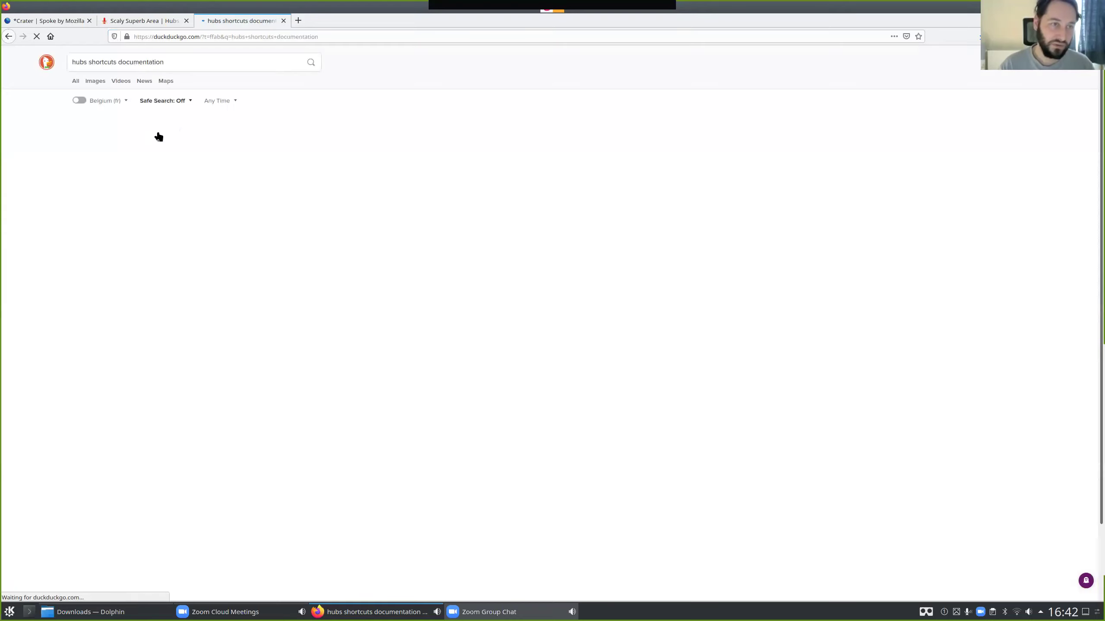
pyautogui.click(197, 60)
pyautogui.write('mozilla')
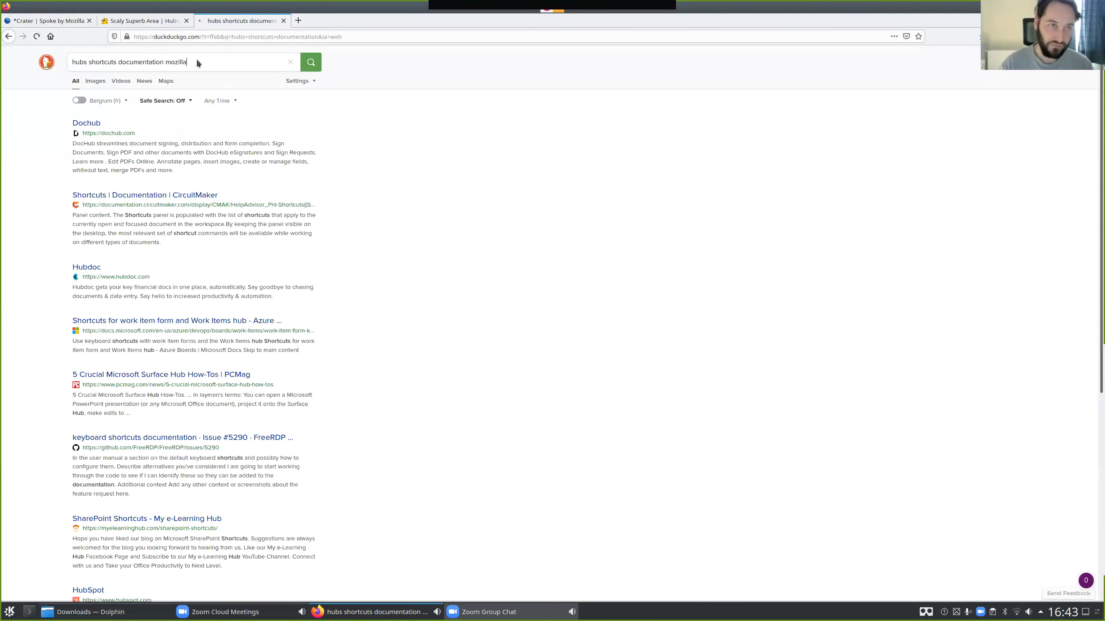
pyautogui.press('Return')
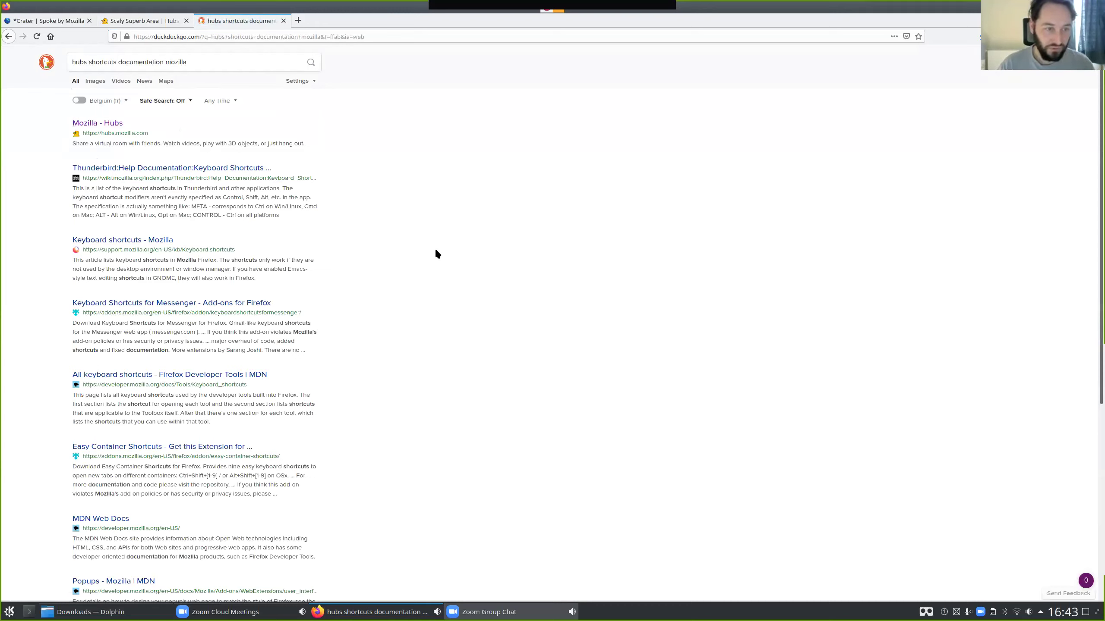
pyautogui.hotkey('ctrl', 'w')
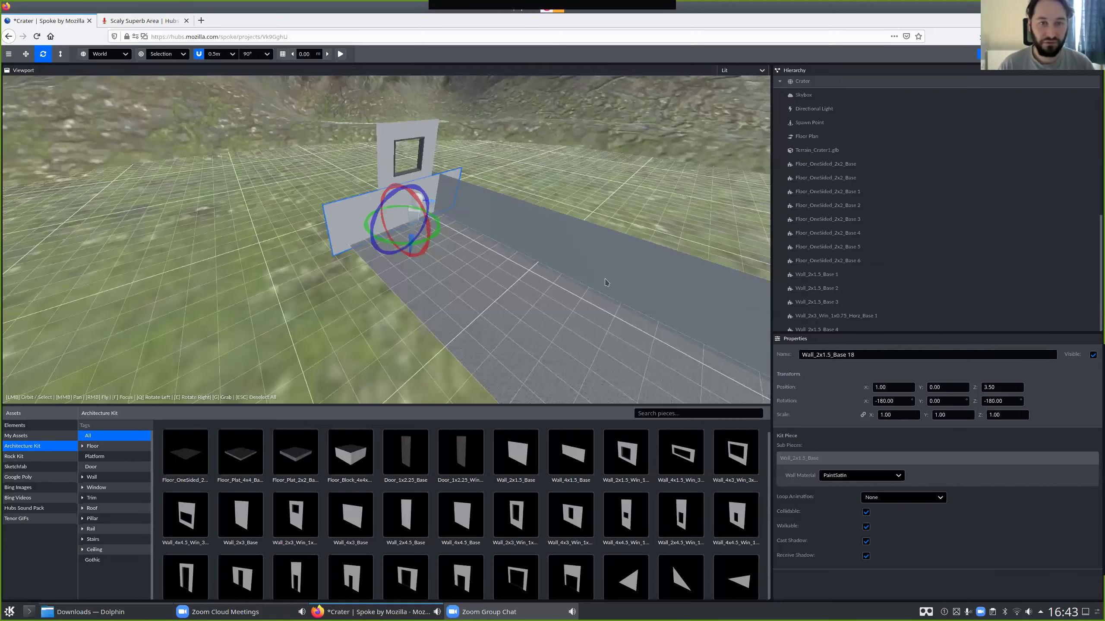
# Select every piece from Floor_OneSided_2x2_Base through Wall_2x1.5_Base 18 and group them.
pyautogui.moveTo(508, 201); pyautogui.dragTo(649, 215)
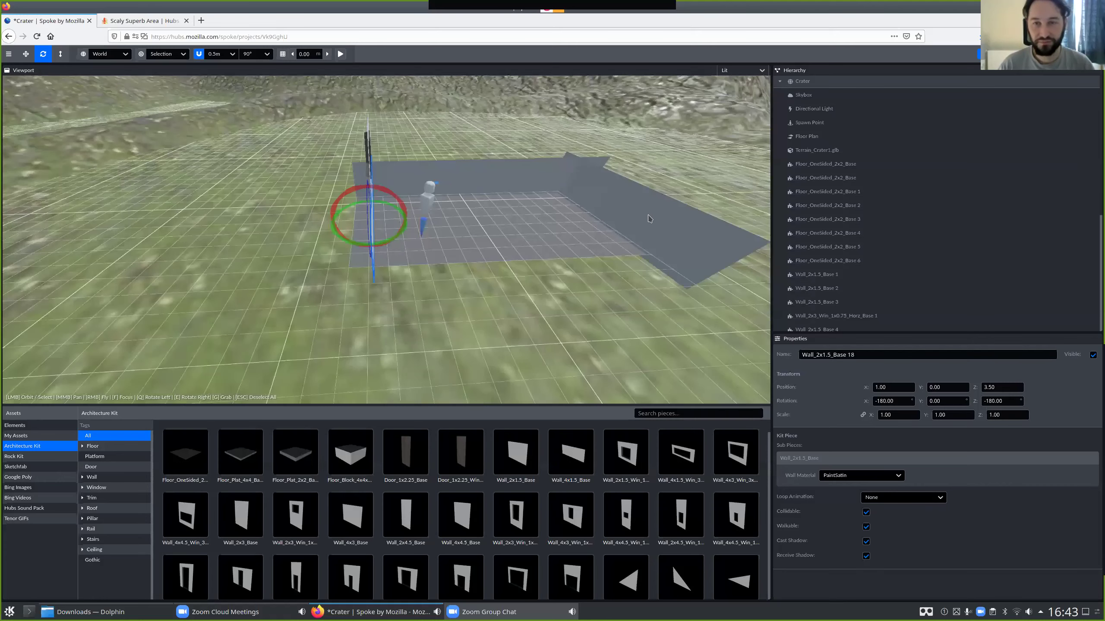
pyautogui.click(899, 163)
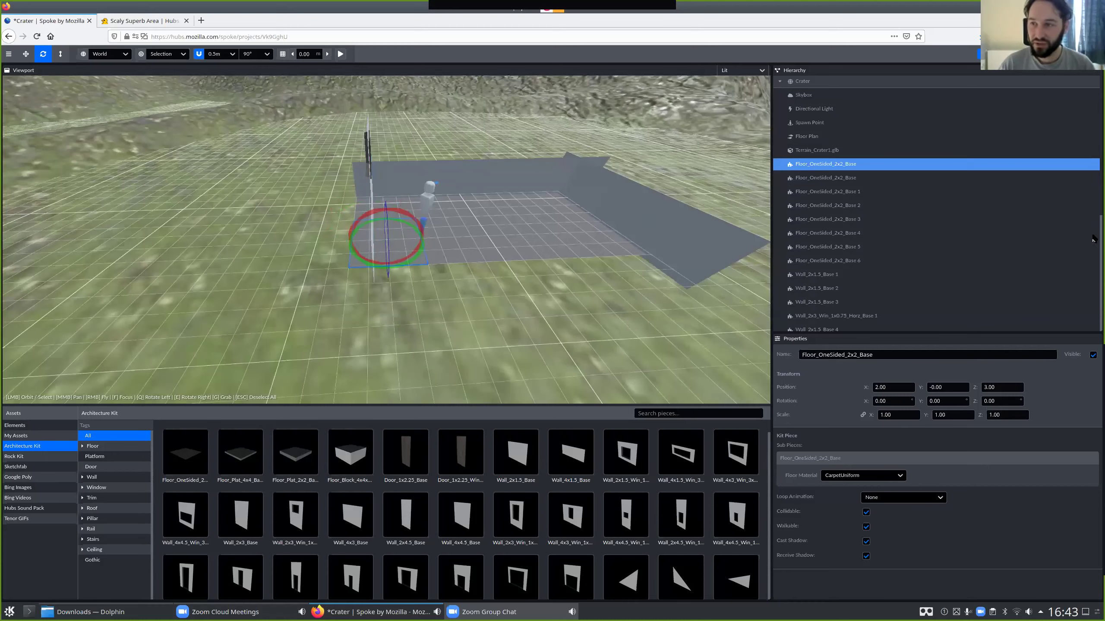
pyautogui.click(835, 331)
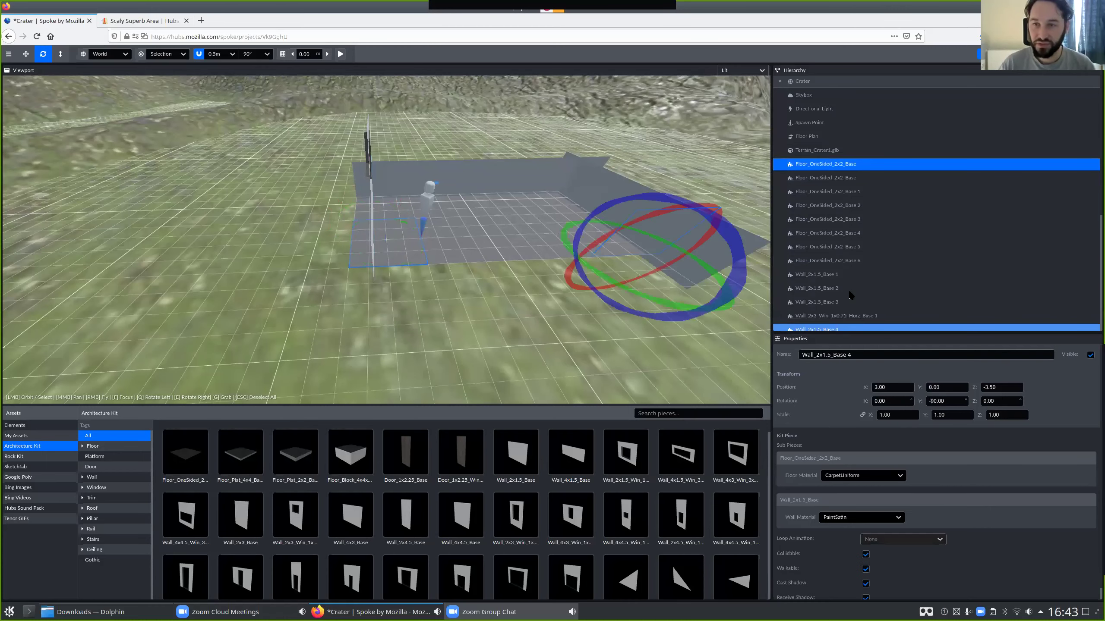
pyautogui.click(859, 169)
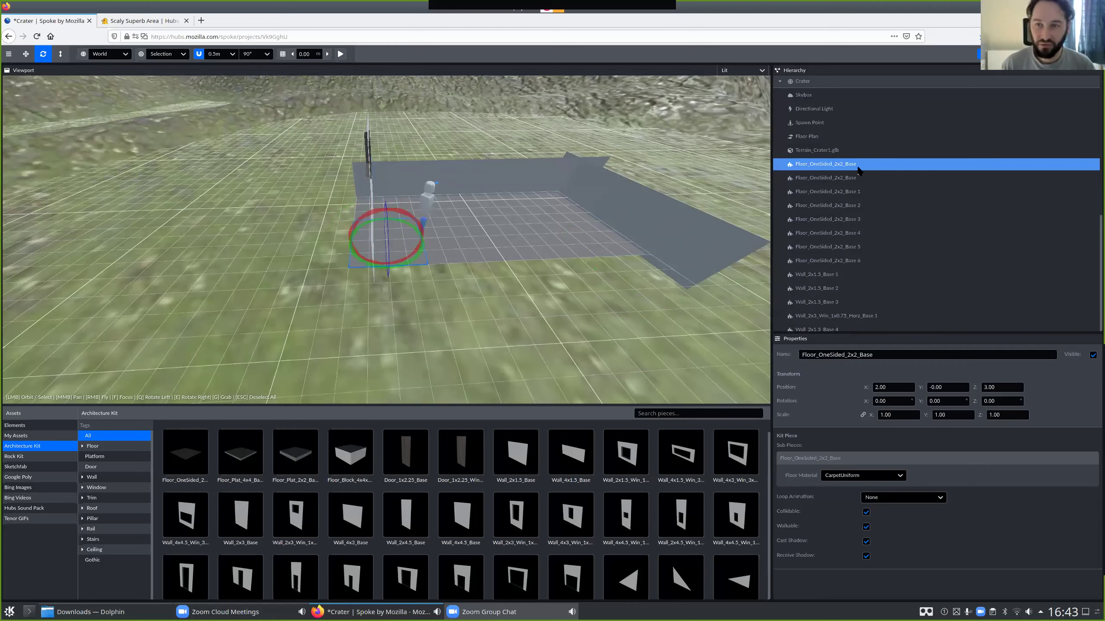
pyautogui.hotkey('shift', 'Down')
pyautogui.hotkey('shift', 'Down')
pyautogui.hotkey('shift', 'Down')
pyautogui.hotkey('shift', 'Down')
pyautogui.hotkey('shift', 'Down')
pyautogui.hotkey('shift', 'Down')
pyautogui.hotkey('shift', 'Down')
pyautogui.hotkey('shift', 'Down')
pyautogui.hotkey('shift', 'Down')
pyautogui.hotkey('shift', 'Down')
pyautogui.hotkey('shift', 'Down')
pyautogui.hotkey('shift', 'Down')
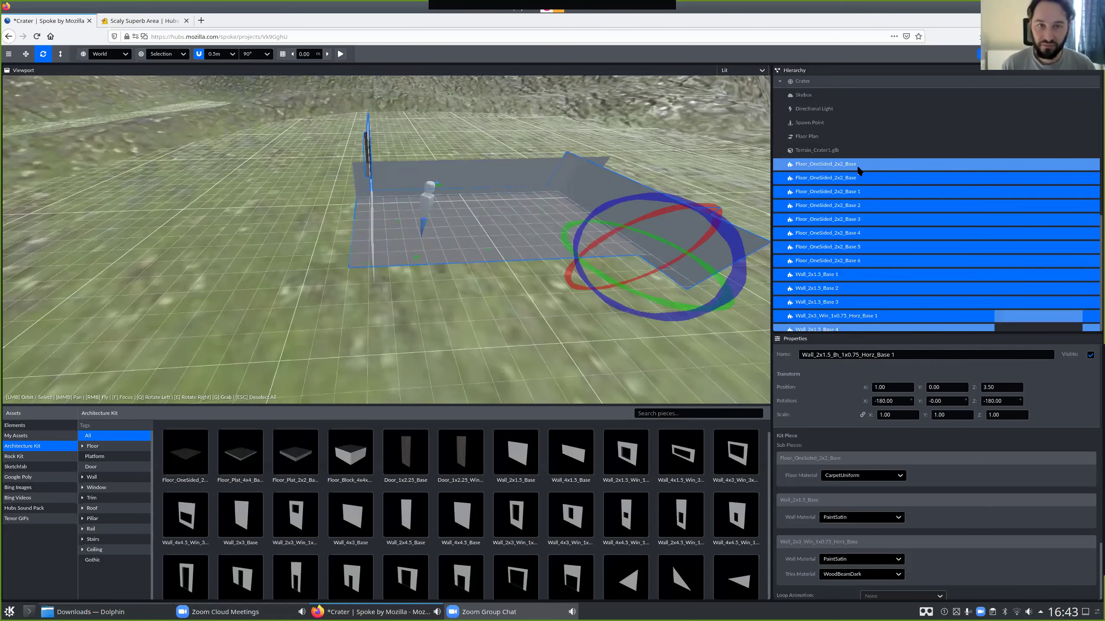
pyautogui.hotkey('shift', 'Down')
pyautogui.hotkey('shift', 'Down')
pyautogui.hotkey('shift', 'Down')
pyautogui.hotkey('shift', 'Down')
pyautogui.hotkey('shift', 'Down')
pyautogui.hotkey('shift', 'Down')
pyautogui.hotkey('shift', 'Down')
pyautogui.hotkey('shift', 'Down')
pyautogui.hotkey('shift', 'Down')
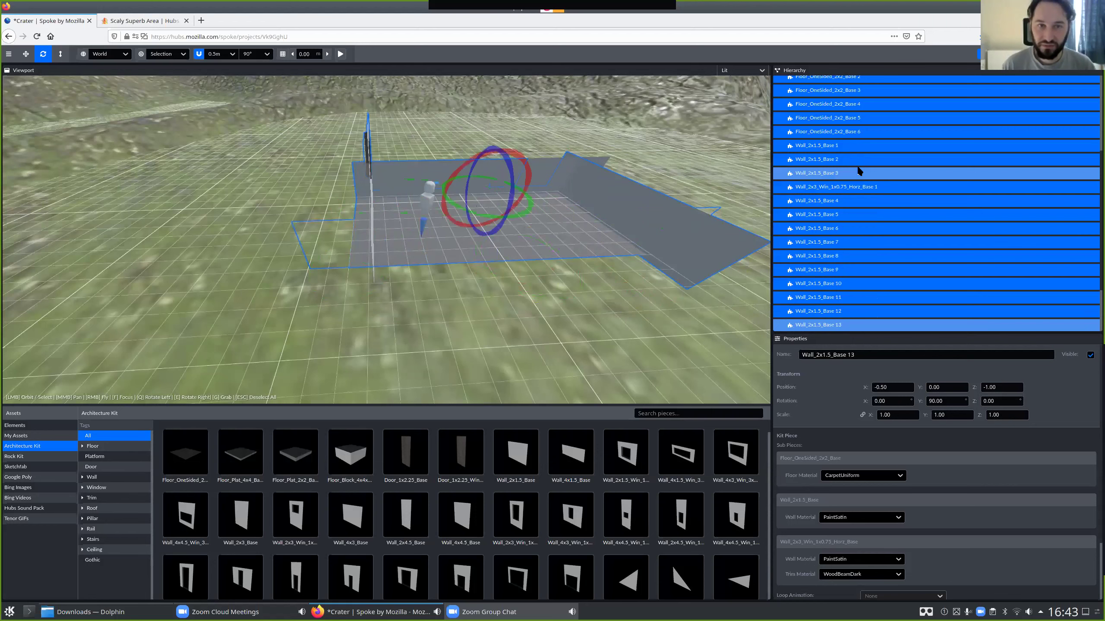
pyautogui.hotkey('shift', 'Down')
pyautogui.hotkey('shift', 'Down')
pyautogui.hotkey('shift', 'Down')
pyautogui.hotkey('shift', 'Down')
pyautogui.hotkey('shift', 'Down')
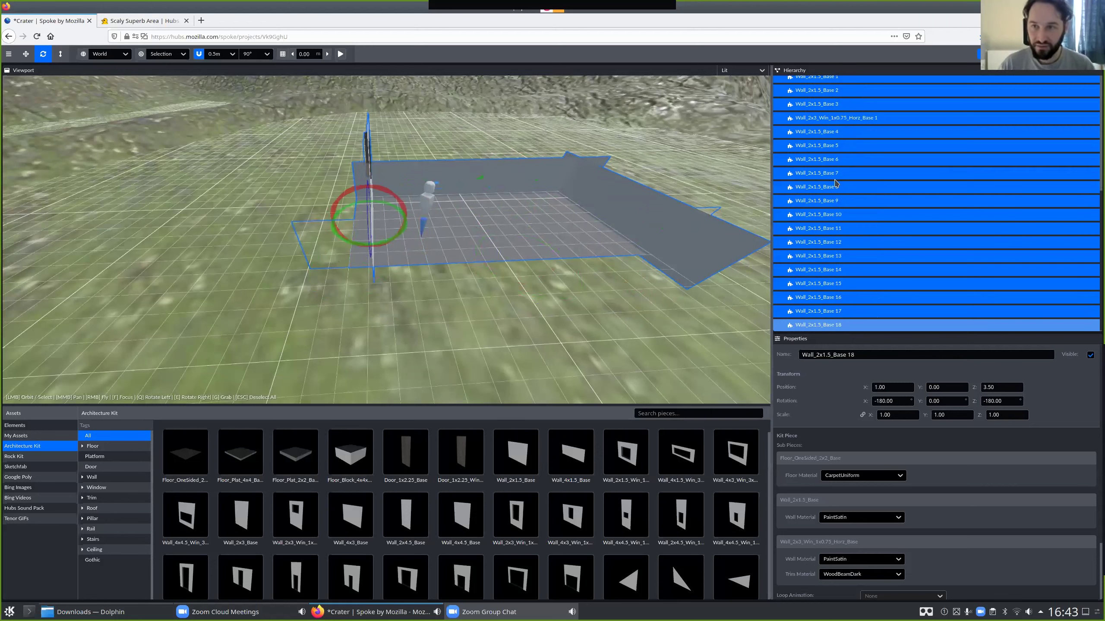
pyautogui.hotkey('ctrl', 'g')
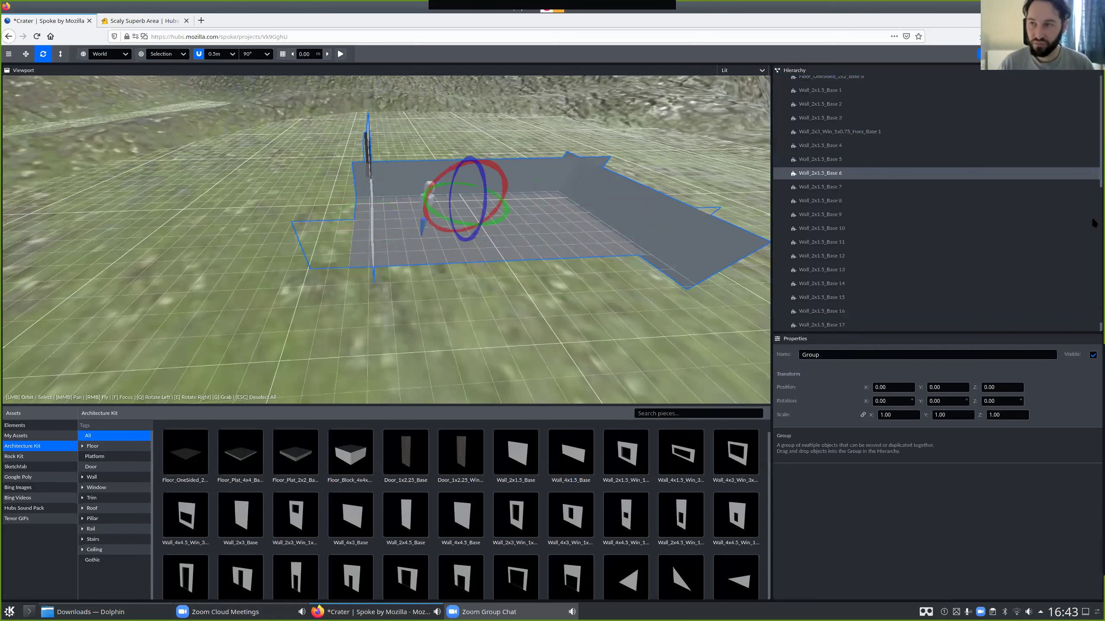
# Move the grouped room across the grid to Z position 3.00.
pyautogui.scroll(5, 1094, 145)
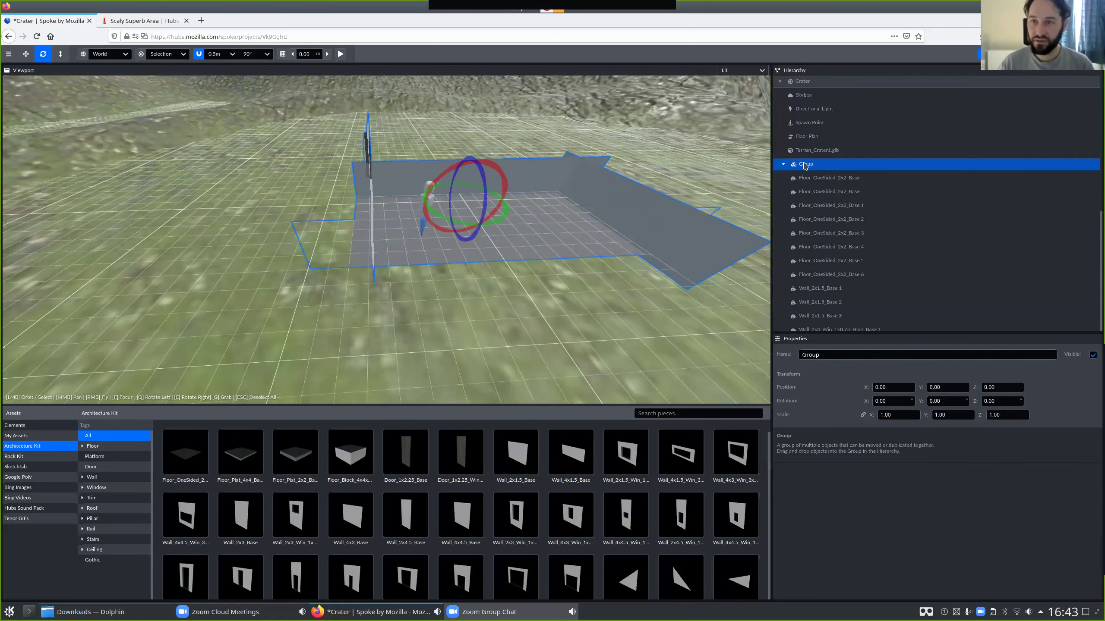
pyautogui.click(783, 164)
pyautogui.moveTo(542, 290); pyautogui.dragTo(387, 328)
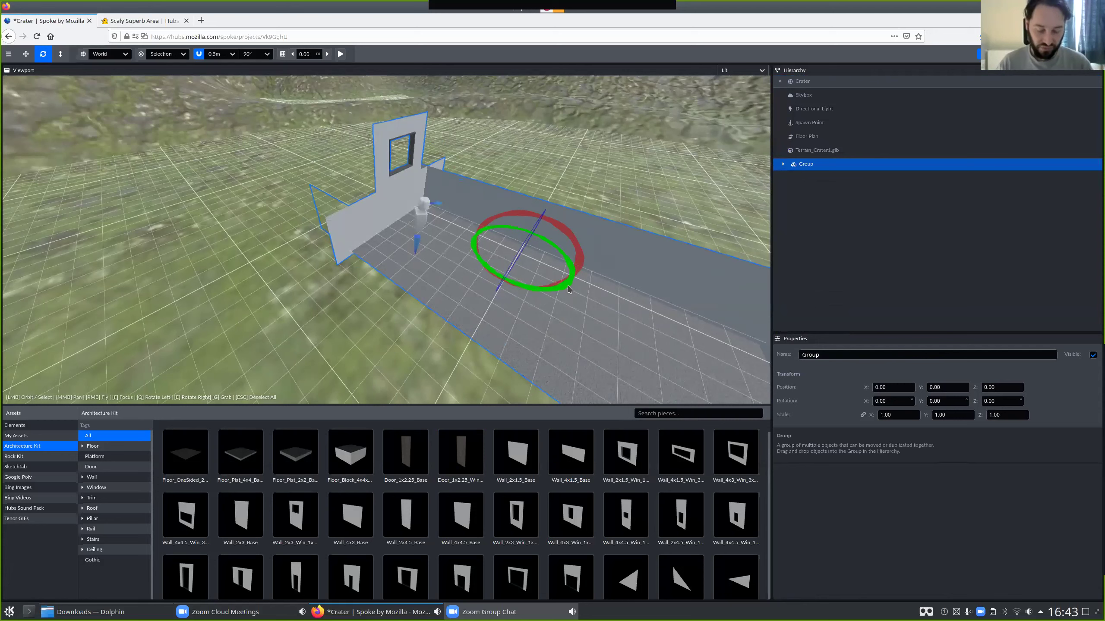
pyautogui.press('t')
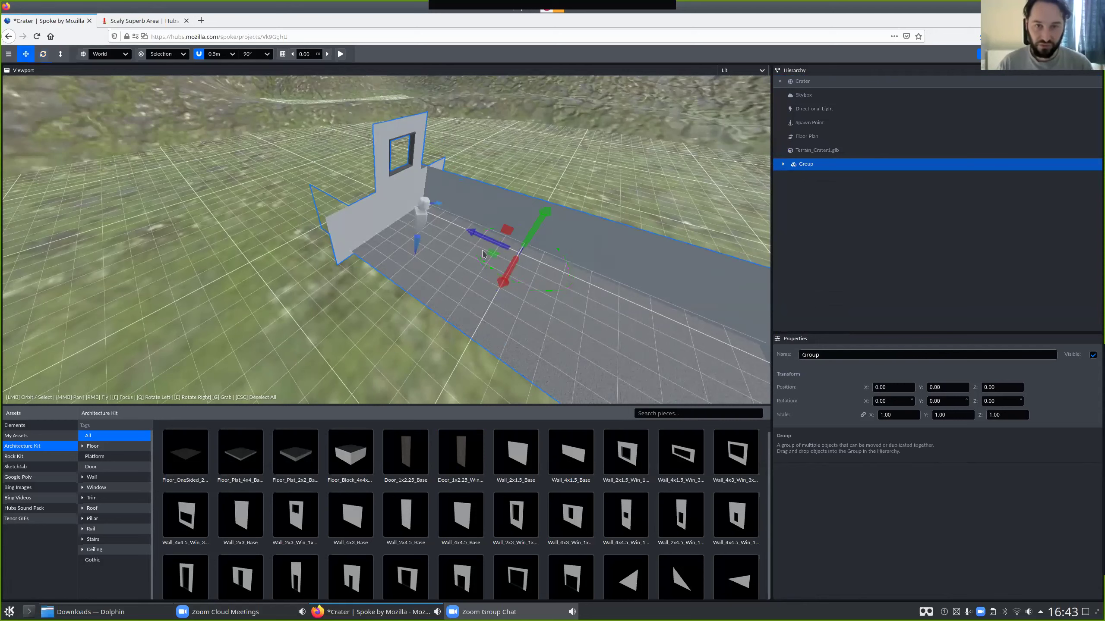
pyautogui.moveTo(482, 253); pyautogui.dragTo(350, 210)
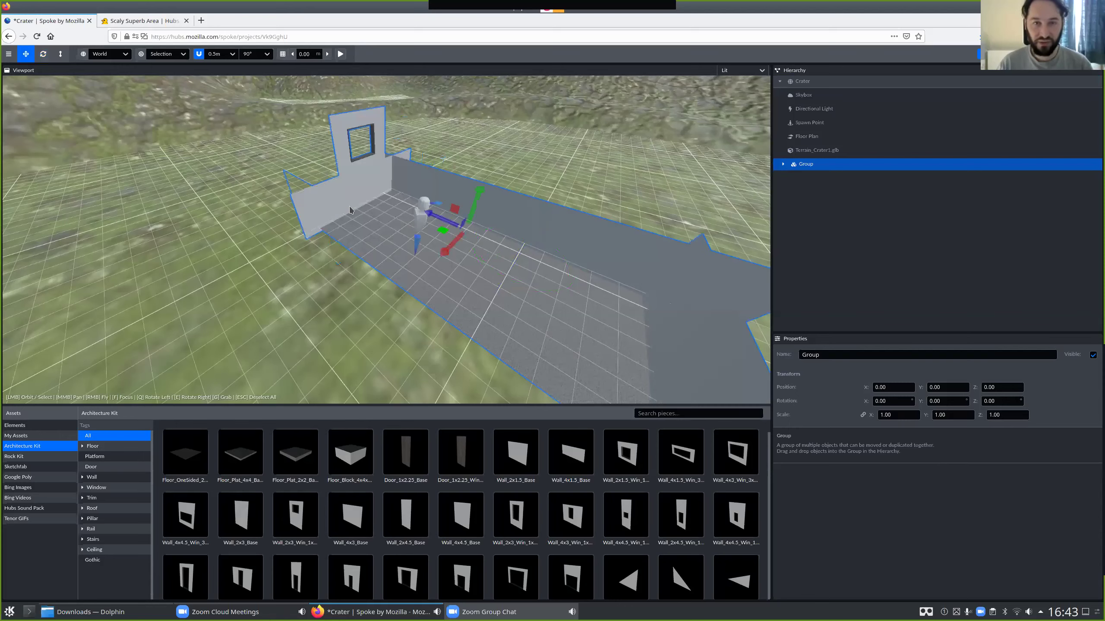
pyautogui.moveTo(350, 210); pyautogui.dragTo(317, 200)
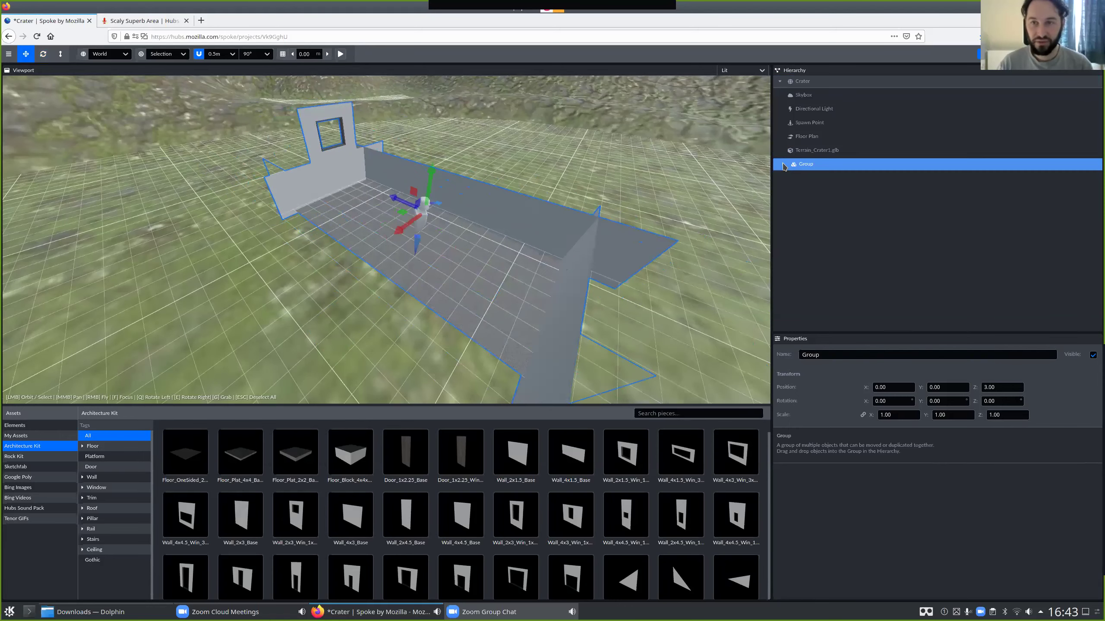
# Reselect the whole room Group and duplicate it.
pyautogui.click(782, 164)
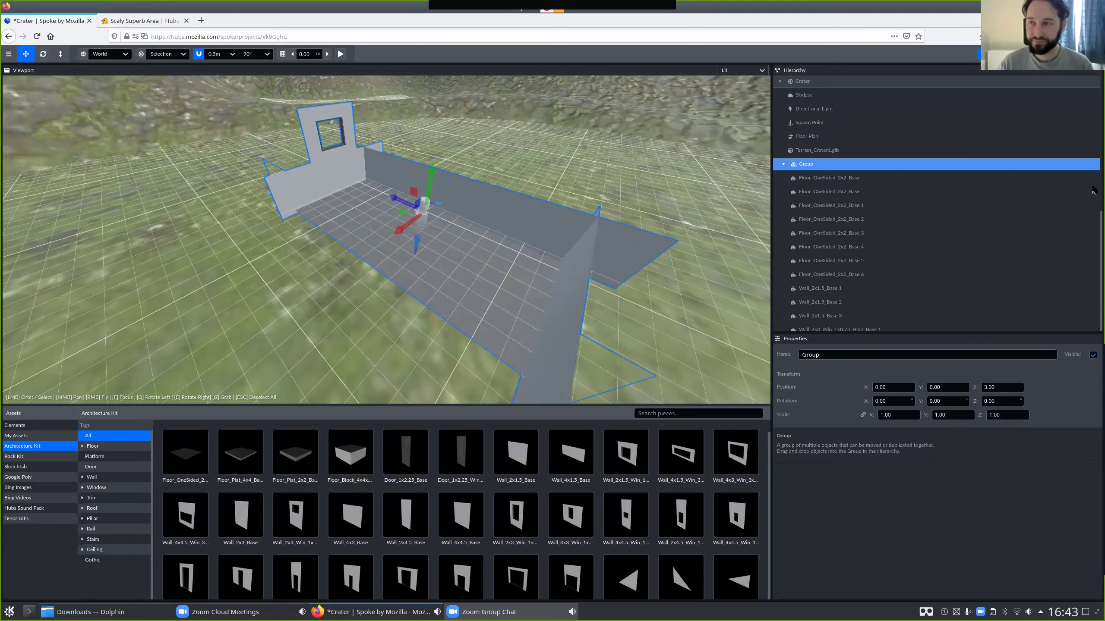
pyautogui.click(134, 311)
pyautogui.moveTo(235, 307)
pyautogui.mouseDown()
pyautogui.moveTo(145, 303)
pyautogui.moveTo(62, 320)
pyautogui.mouseUp()
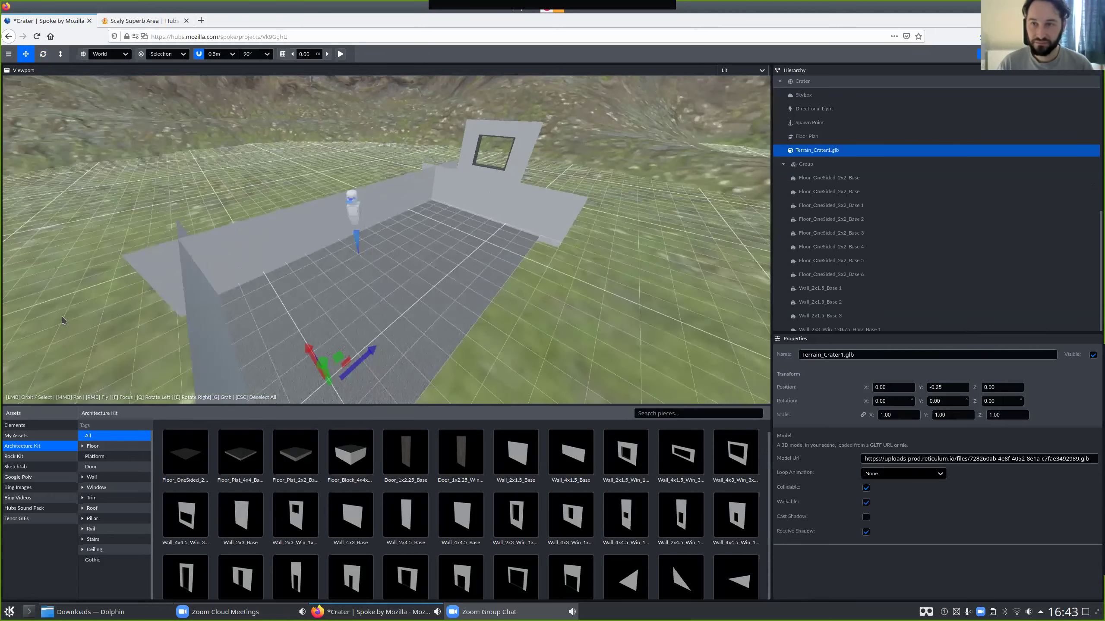
pyautogui.click(783, 164)
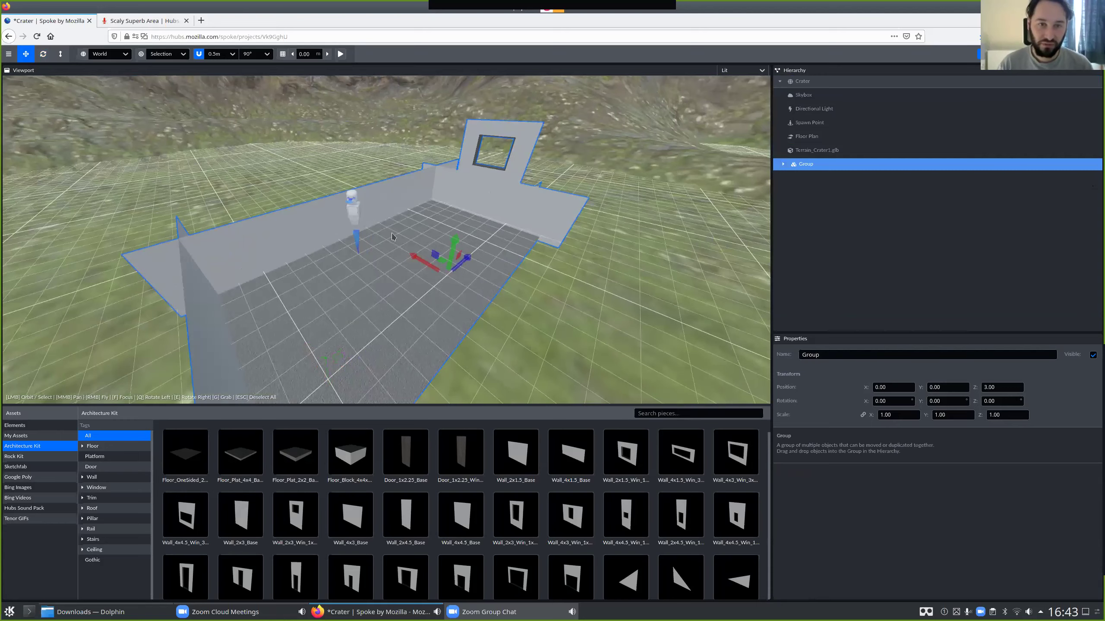
pyautogui.hotkey('ctrl', 'd')
# Lift the duplicate Group 28 to Y 1.50, then undo it back to Y 0.00.
pyautogui.moveTo(455, 235); pyautogui.dragTo(632, 291)
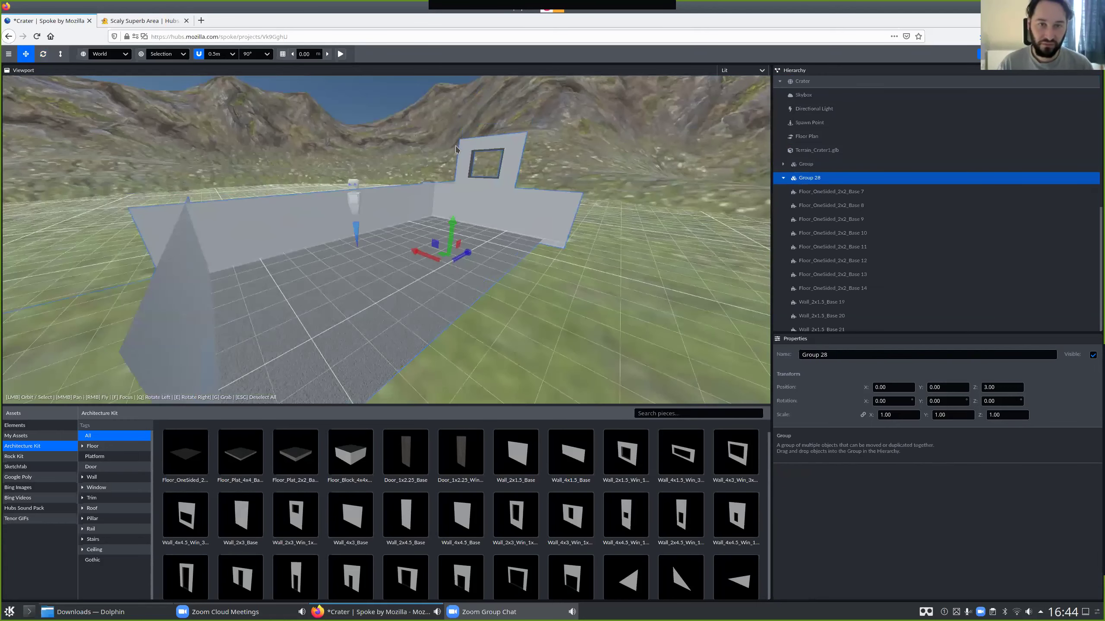
pyautogui.moveTo(452, 231); pyautogui.dragTo(459, 170)
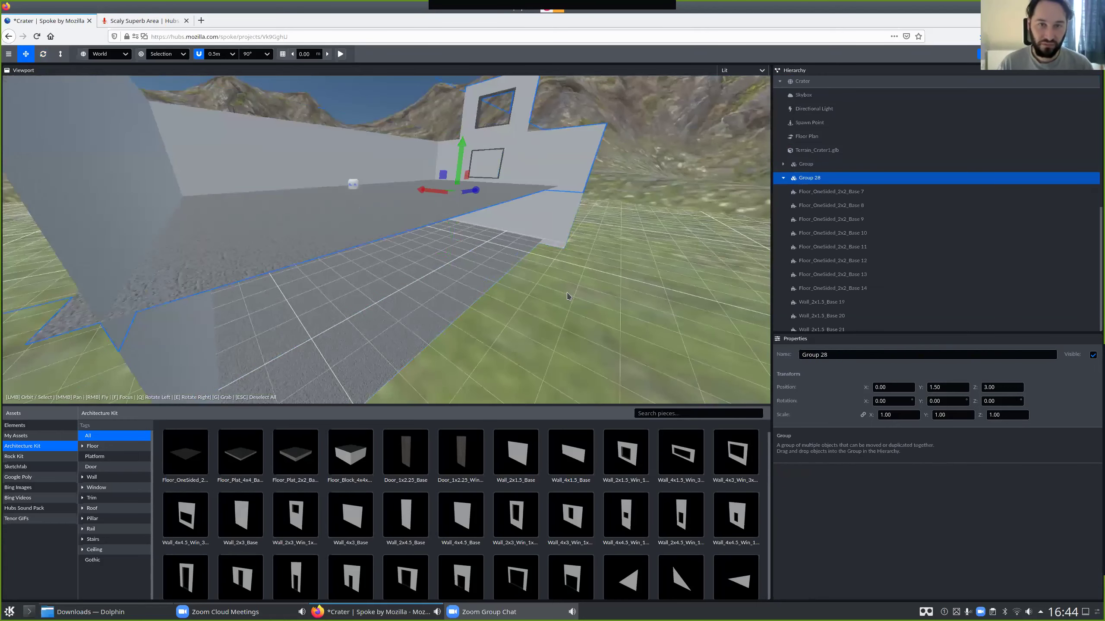
pyautogui.moveTo(569, 298); pyautogui.dragTo(539, 200)
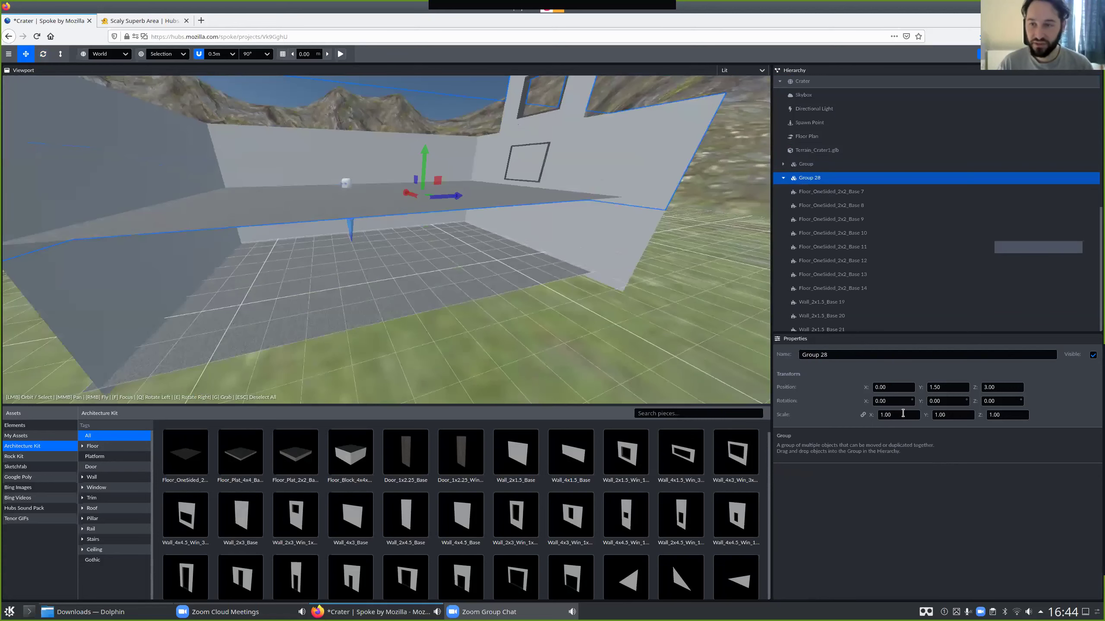
pyautogui.click(904, 415)
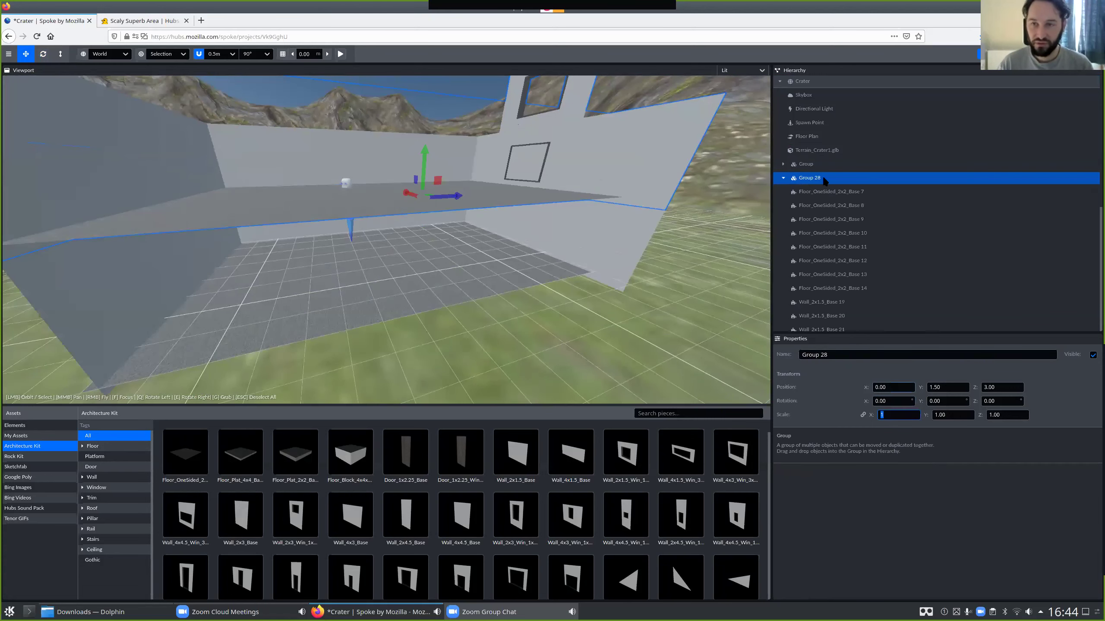
pyautogui.click(823, 178)
pyautogui.hotkey('ctrl', 'z')
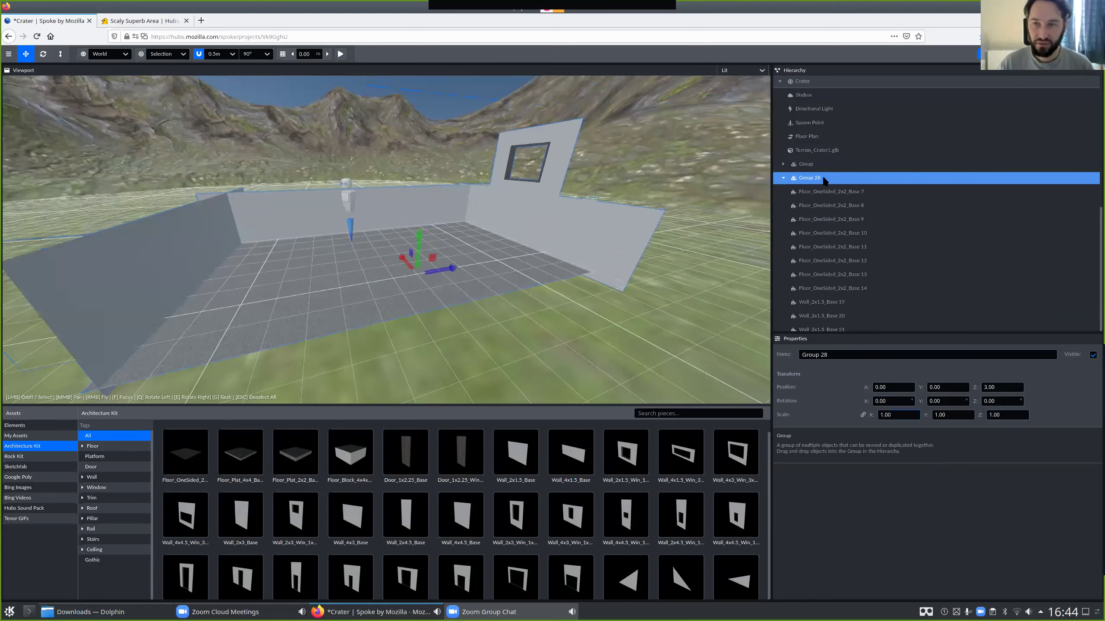
# Set Group 28's scale to 2 and delete the original Group.
pyautogui.click(913, 416)
pyautogui.write('2')
pyautogui.moveTo(663, 320); pyautogui.dragTo(672, 344)
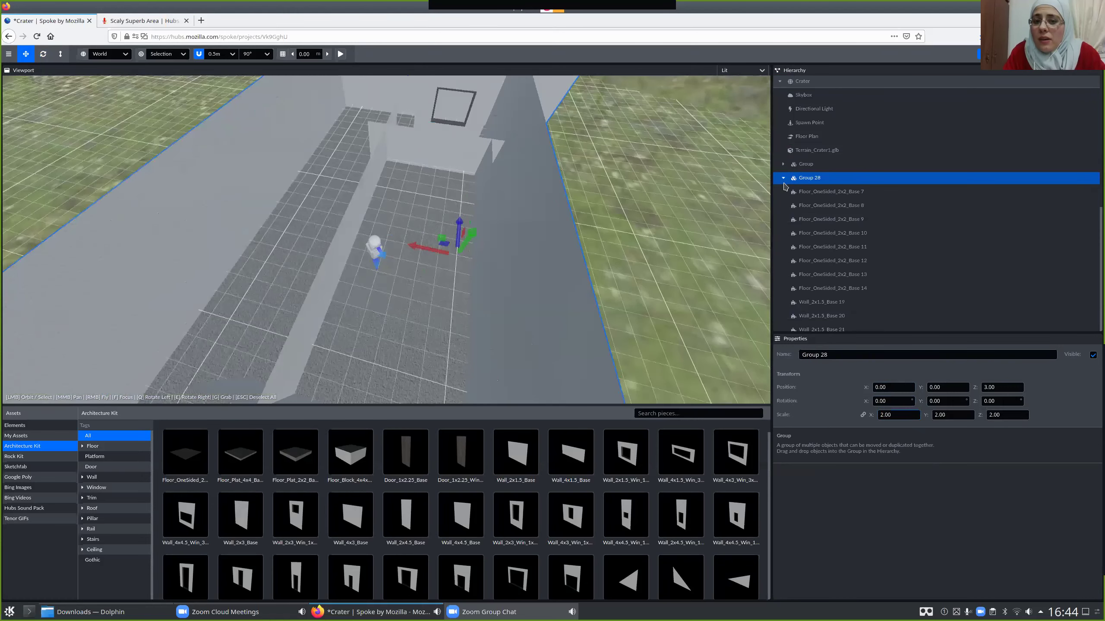
pyautogui.click(807, 164)
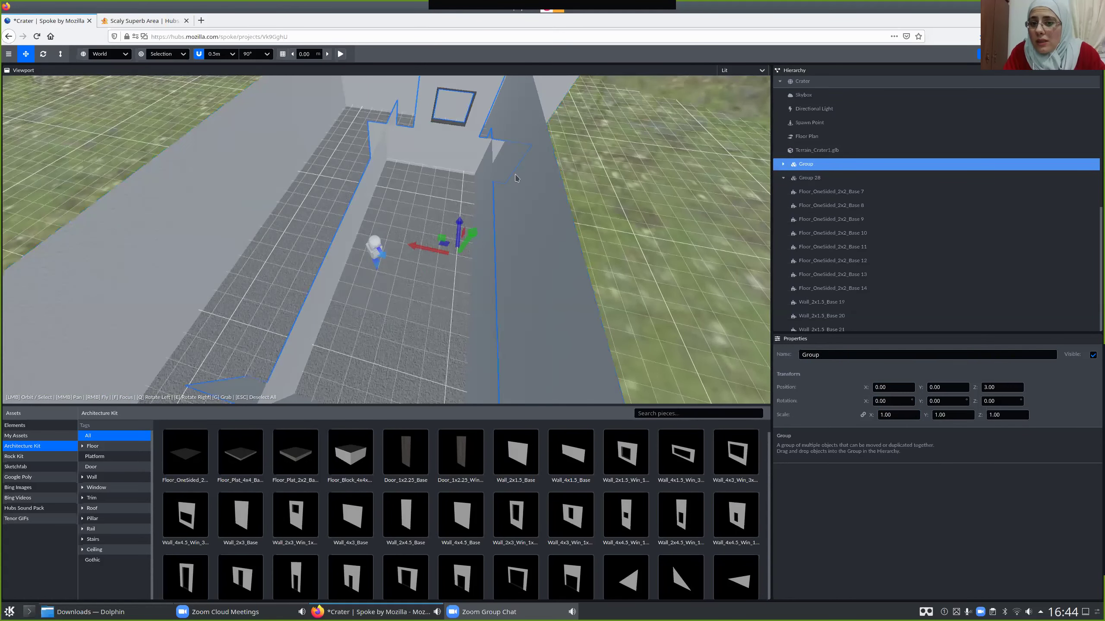
pyautogui.press('Delete')
pyautogui.moveTo(441, 228)
pyautogui.mouseDown()
pyautogui.moveTo(376, 189)
pyautogui.moveTo(280, 201)
pyautogui.moveTo(471, 223)
pyautogui.mouseUp()
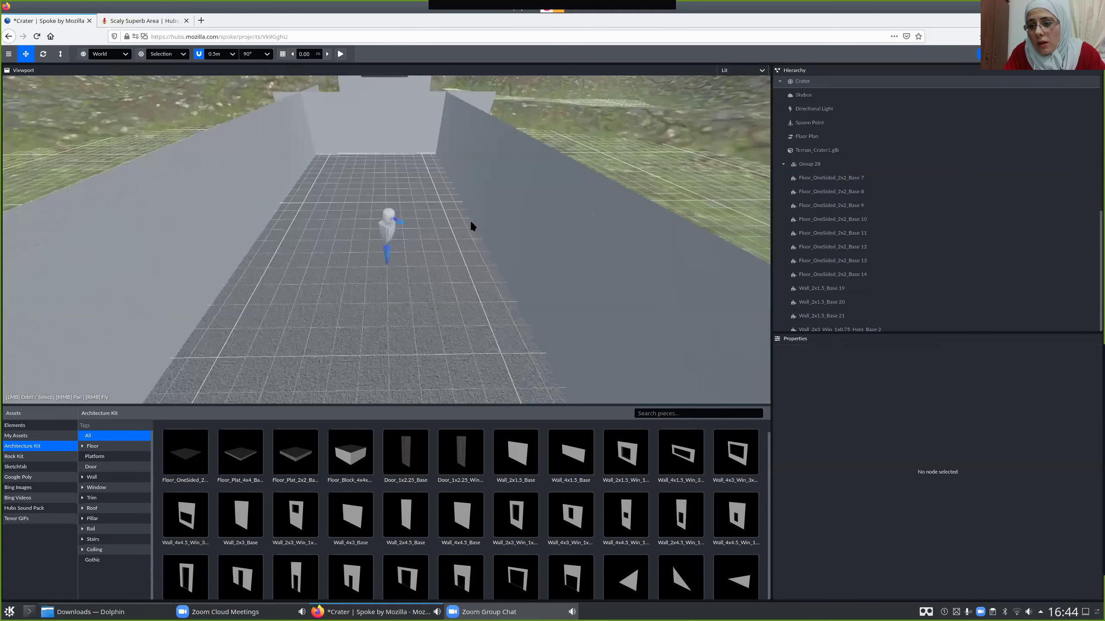
# Save the Crater project with Ctrl+S, then view the enlarged room from inside.
pyautogui.hotkey('ctrl', 's')
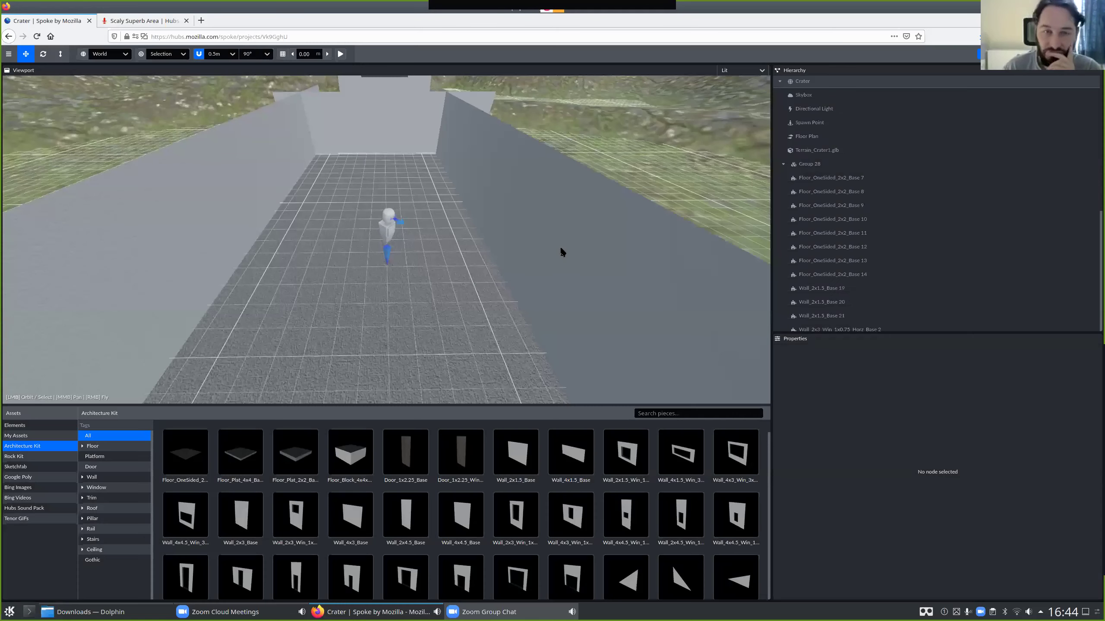
pyautogui.moveTo(557, 249); pyautogui.dragTo(396, 127)
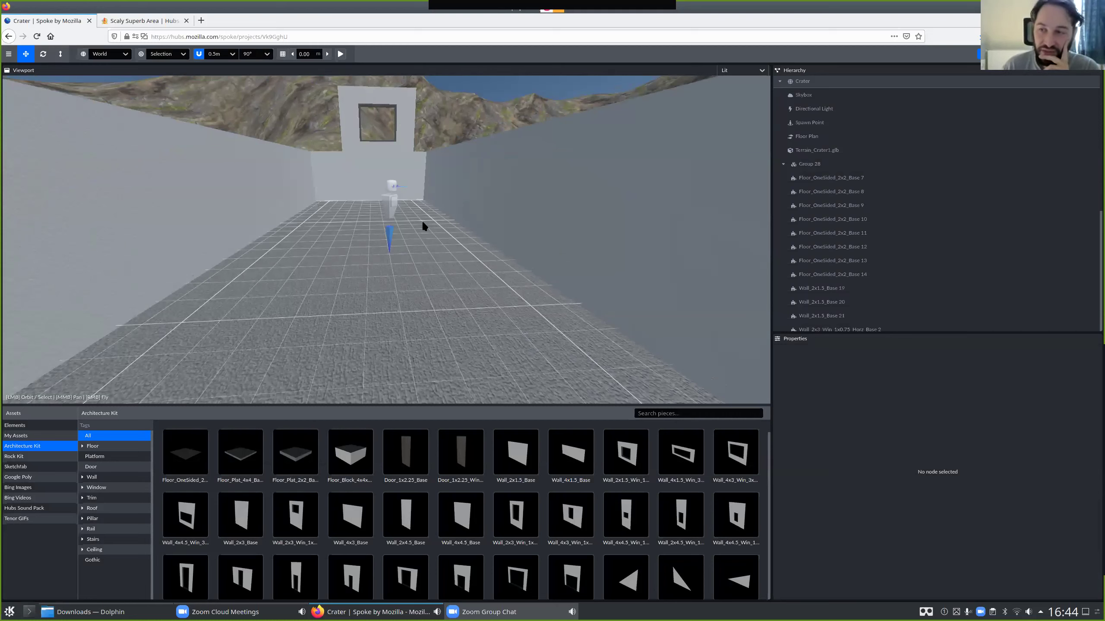
pyautogui.moveTo(411, 270); pyautogui.dragTo(429, 278)
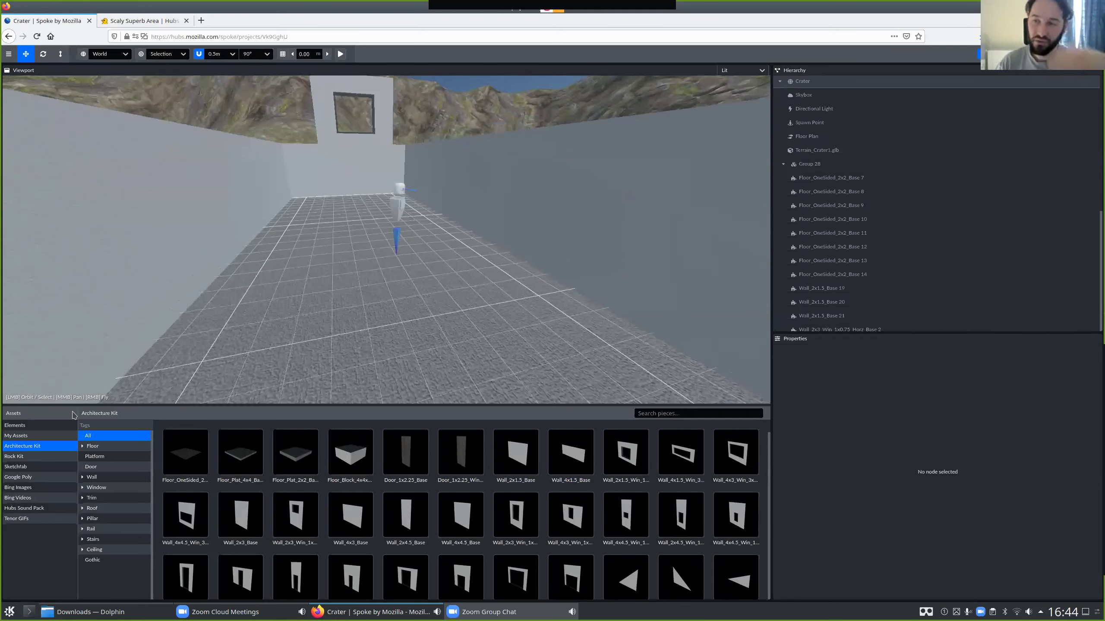
# Drag the Google Poly Cheeseburger into the room and set its scale to 0.1.
pyautogui.click(17, 477)
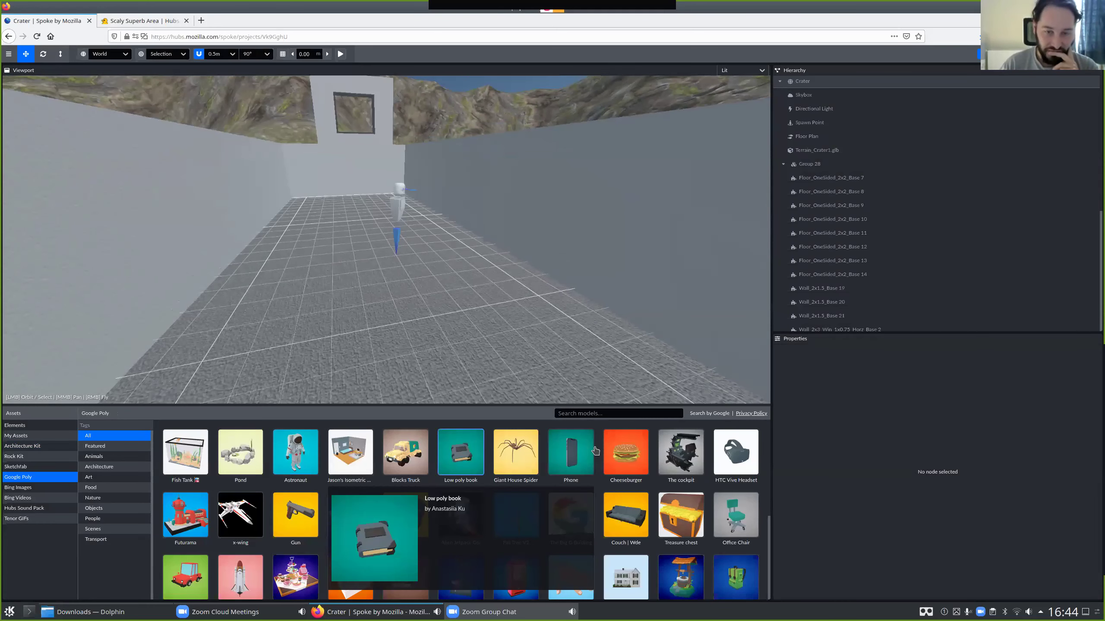
pyautogui.moveTo(433, 245); pyautogui.dragTo(448, 196)
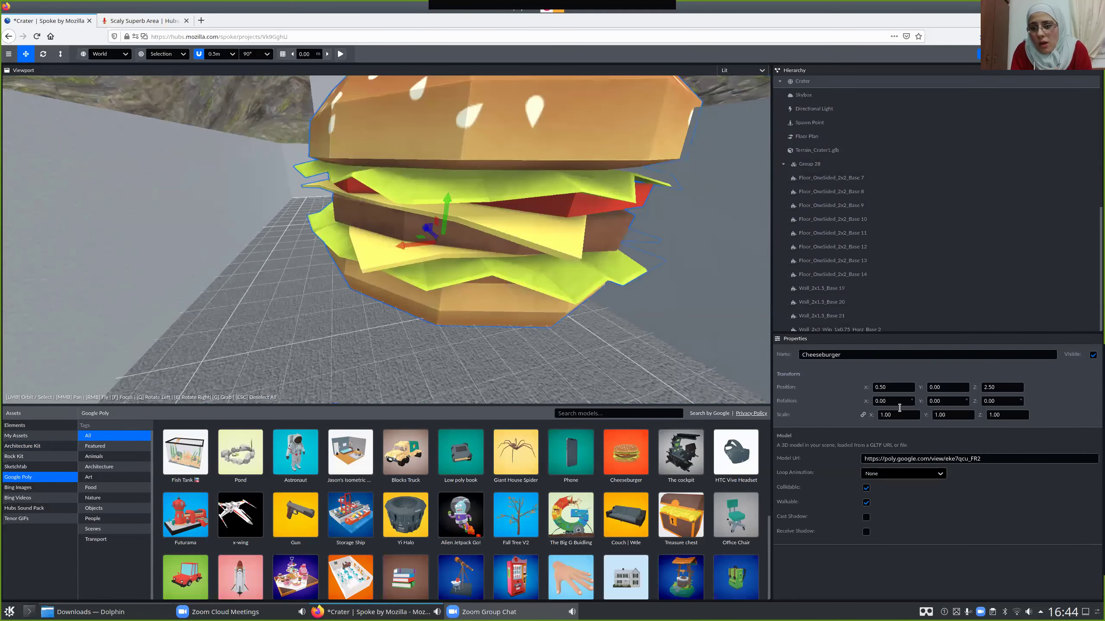
pyautogui.click(898, 414)
pyautogui.write('0.1')
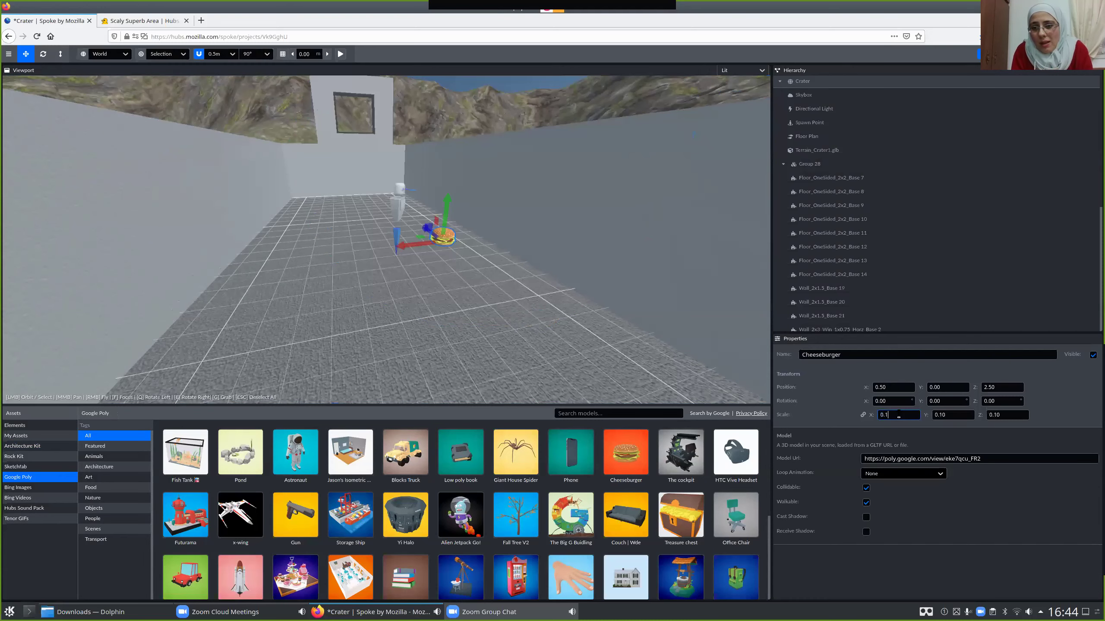